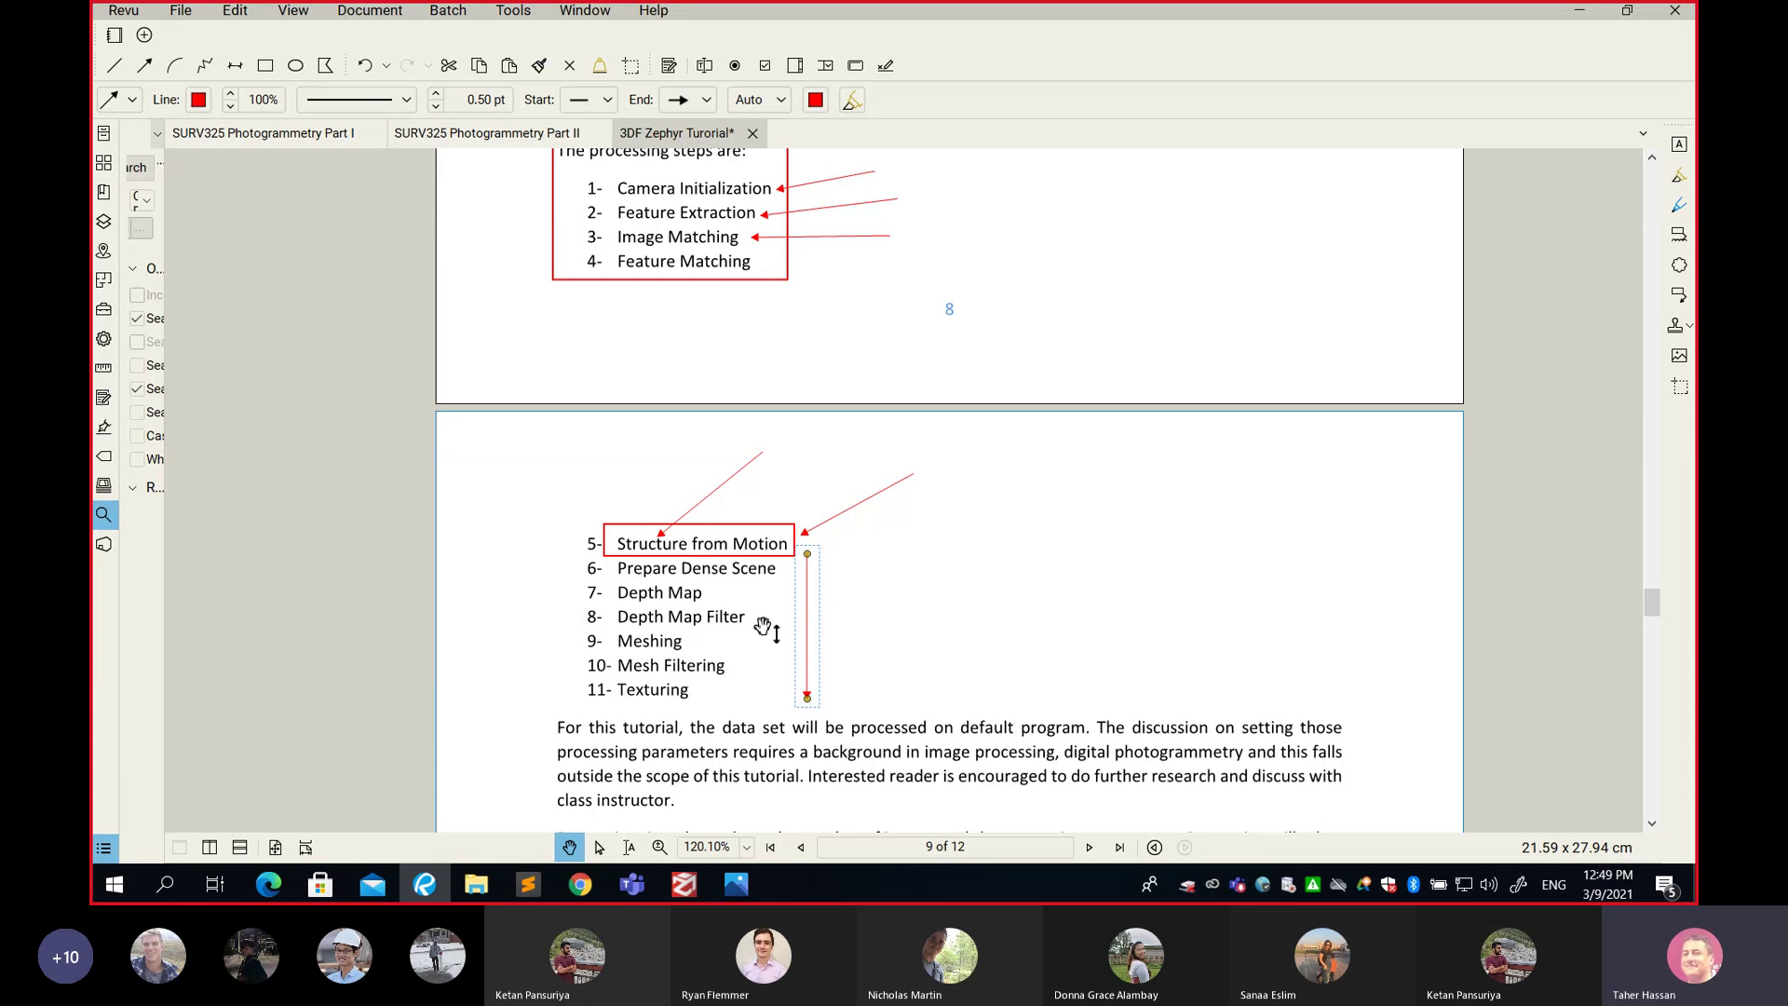
# Draw a short red downward arrow beside the list from Depth Map Filter to Mesh Filtering
pyautogui.press('a')
pyautogui.moveTo(760, 616); pyautogui.dragTo(757, 652)
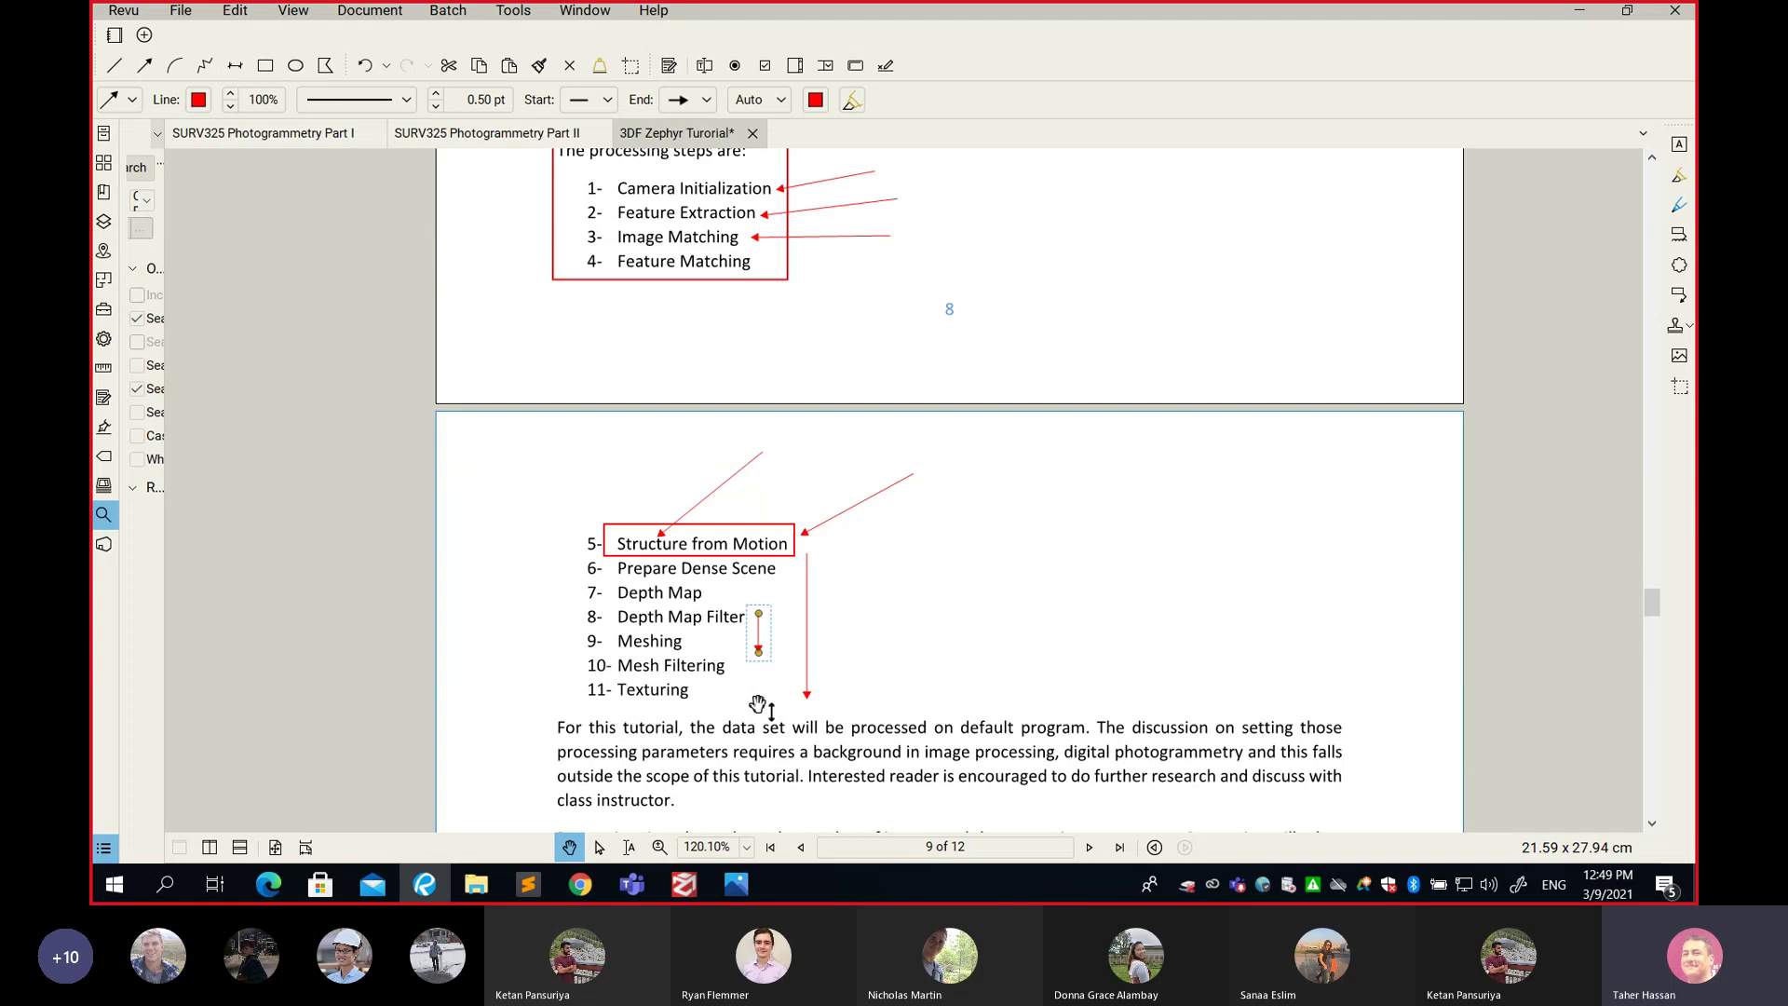
# Switch to 3DF Zephyr and finish the Project Wizard to open the mask reconstruction in the workspace
pyautogui.hotkey('alt', 'Tab')
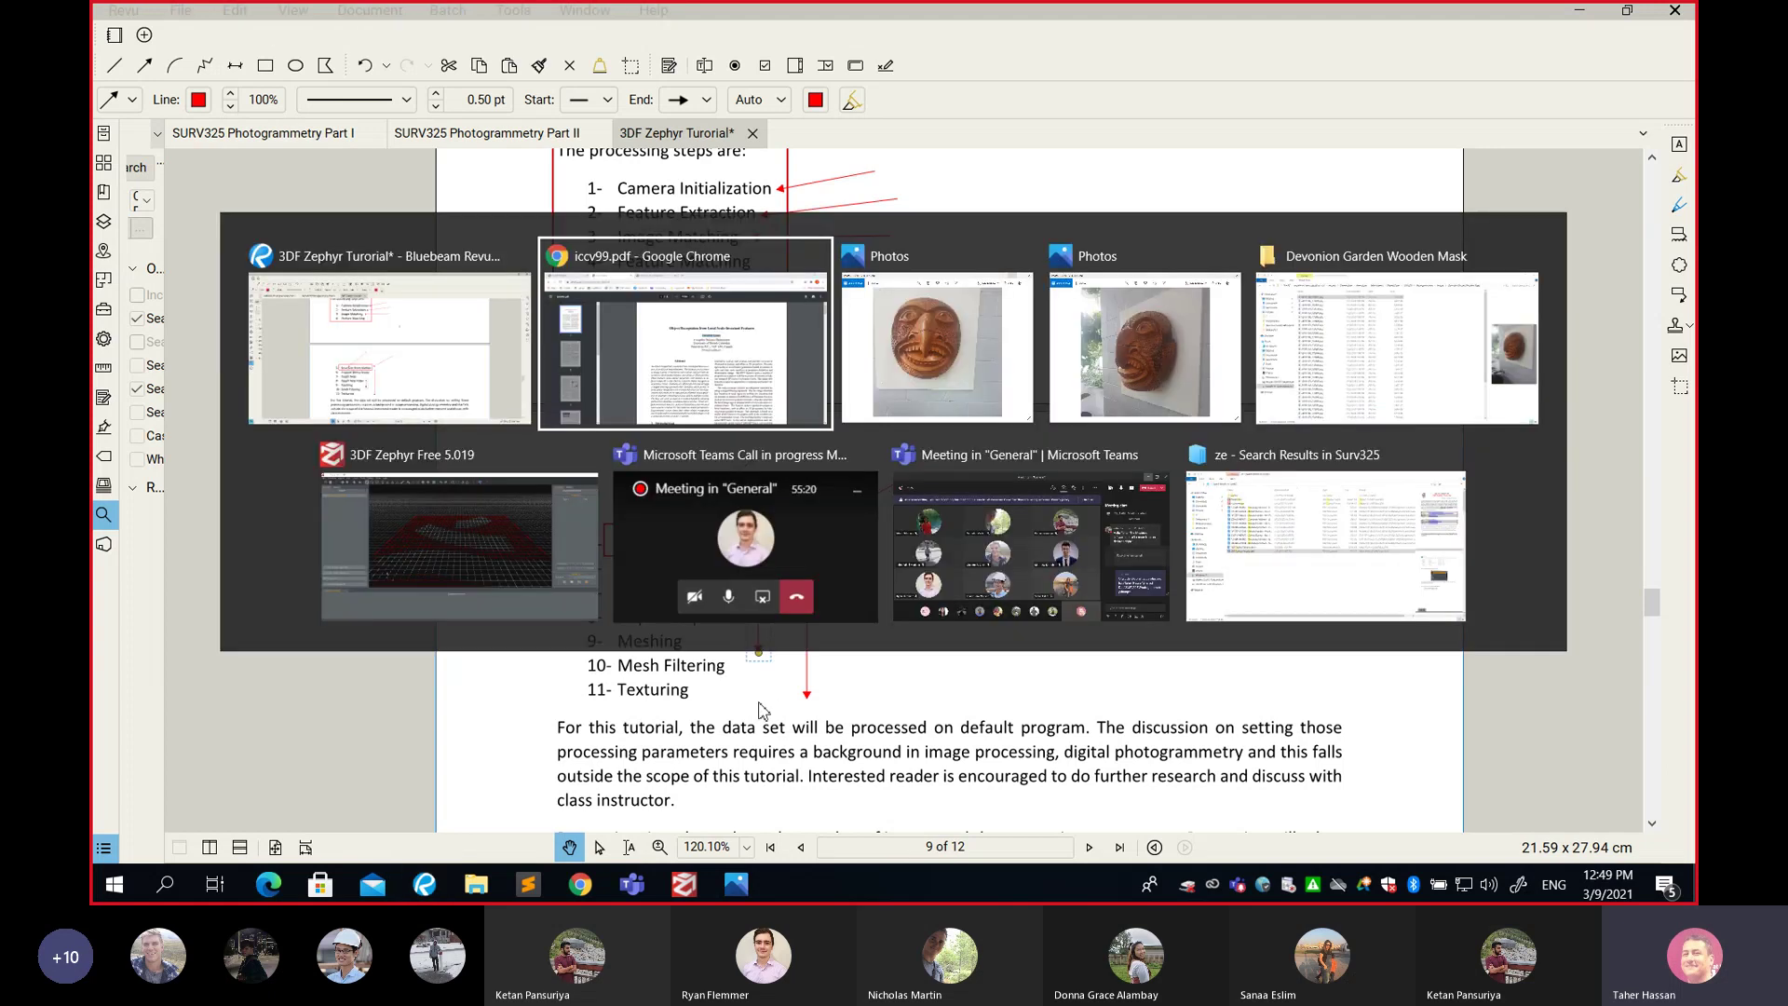
pyautogui.hotkey('alt', 'Tab')
pyautogui.hotkey('alt', 'Tab')
pyautogui.hotkey('alt', 'Tab')
pyautogui.hotkey('alt', 'Tab')
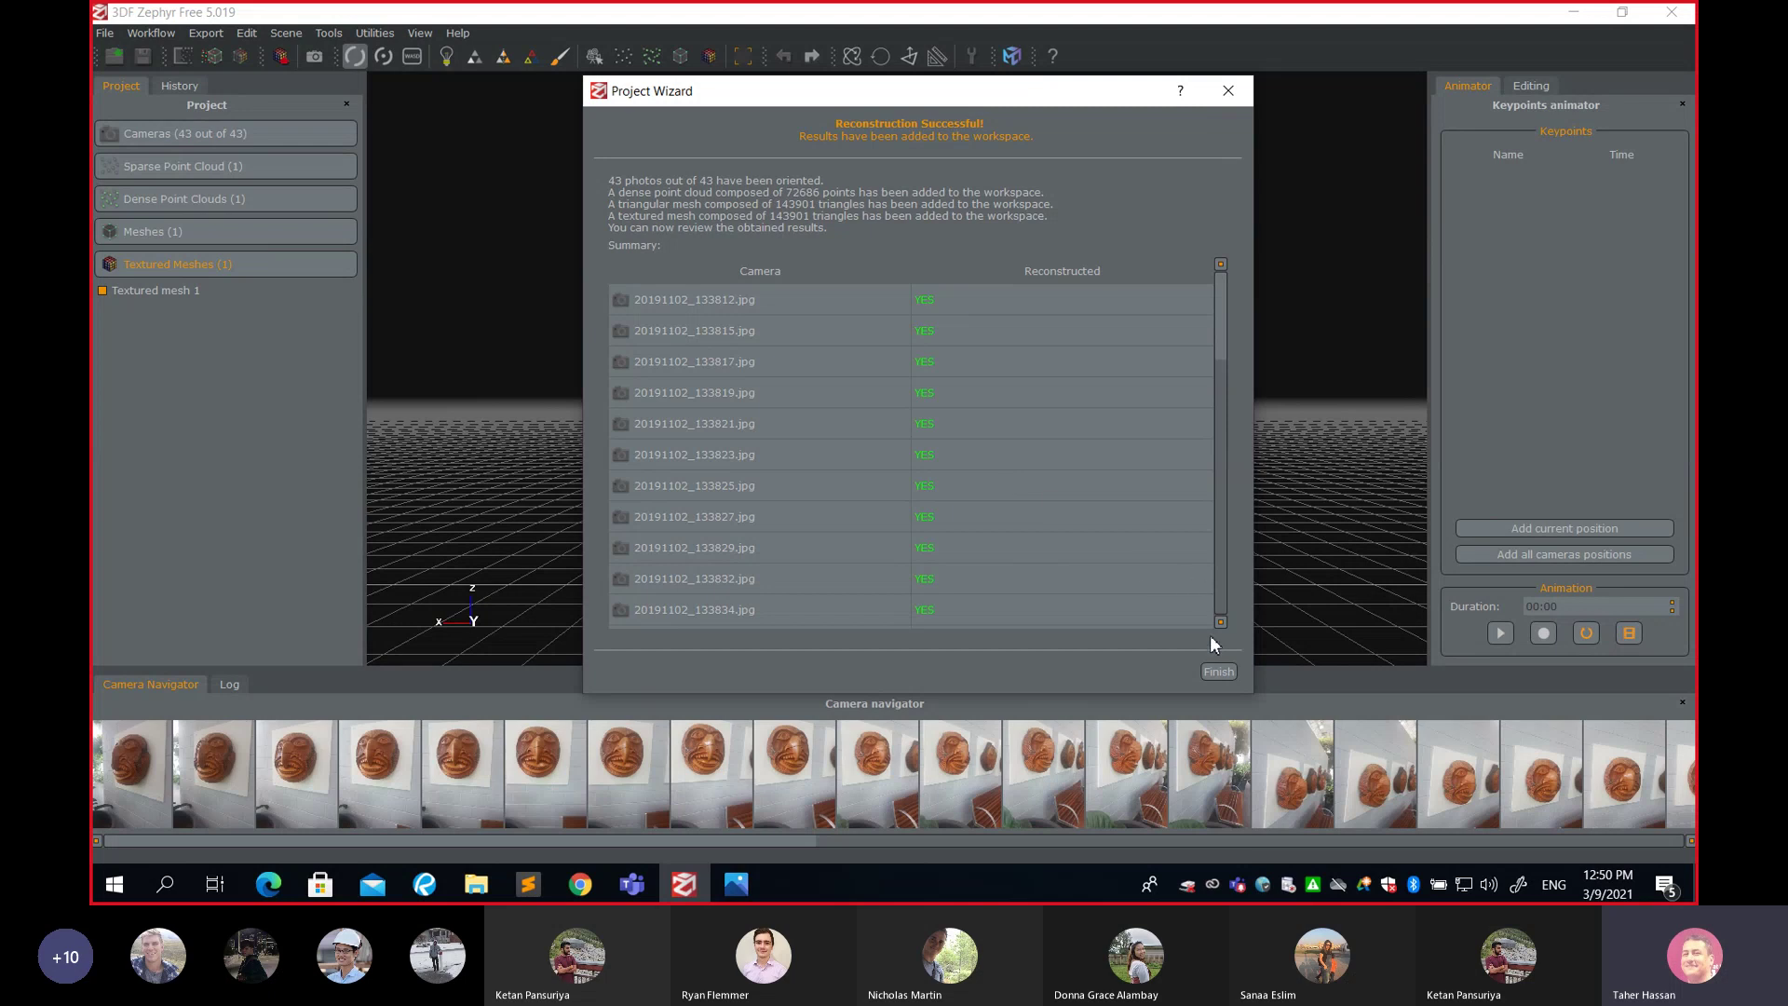
pyautogui.click(1218, 671)
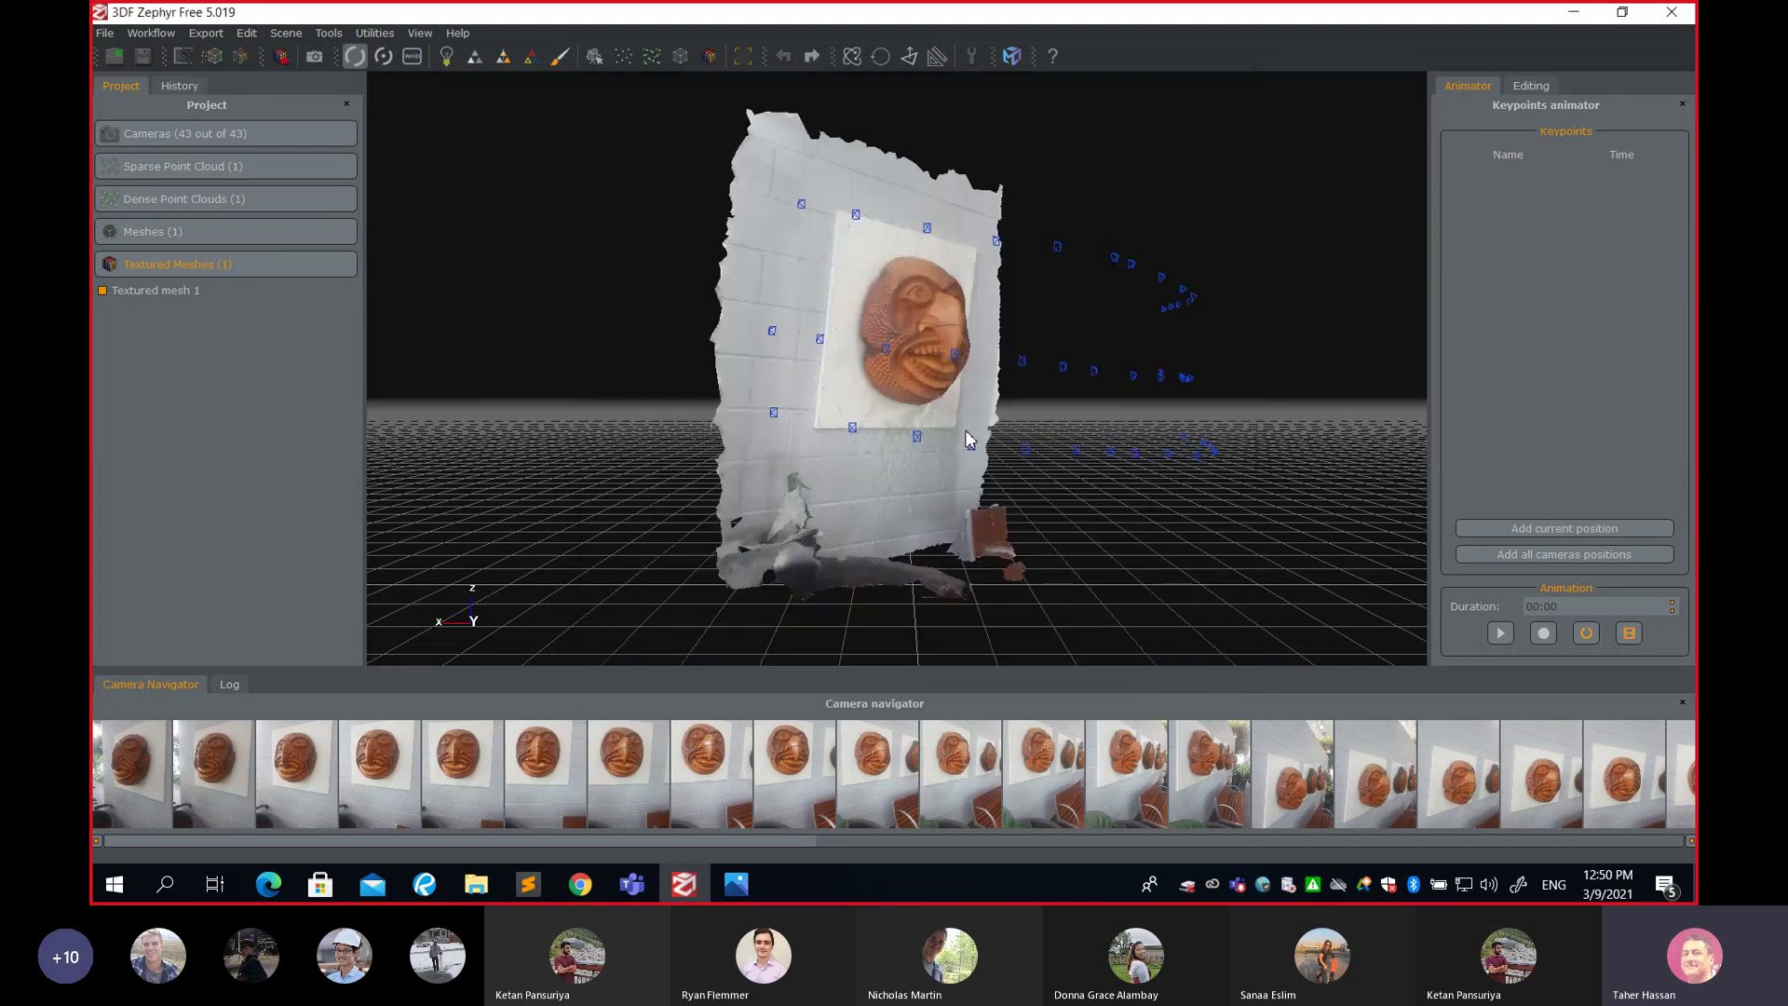
# Examine the textured mask mesh from the front, from below and from one of the photo camera positions
pyautogui.moveTo(1125, 504); pyautogui.dragTo(955, 244)
pyautogui.scroll(6, 955, 341)
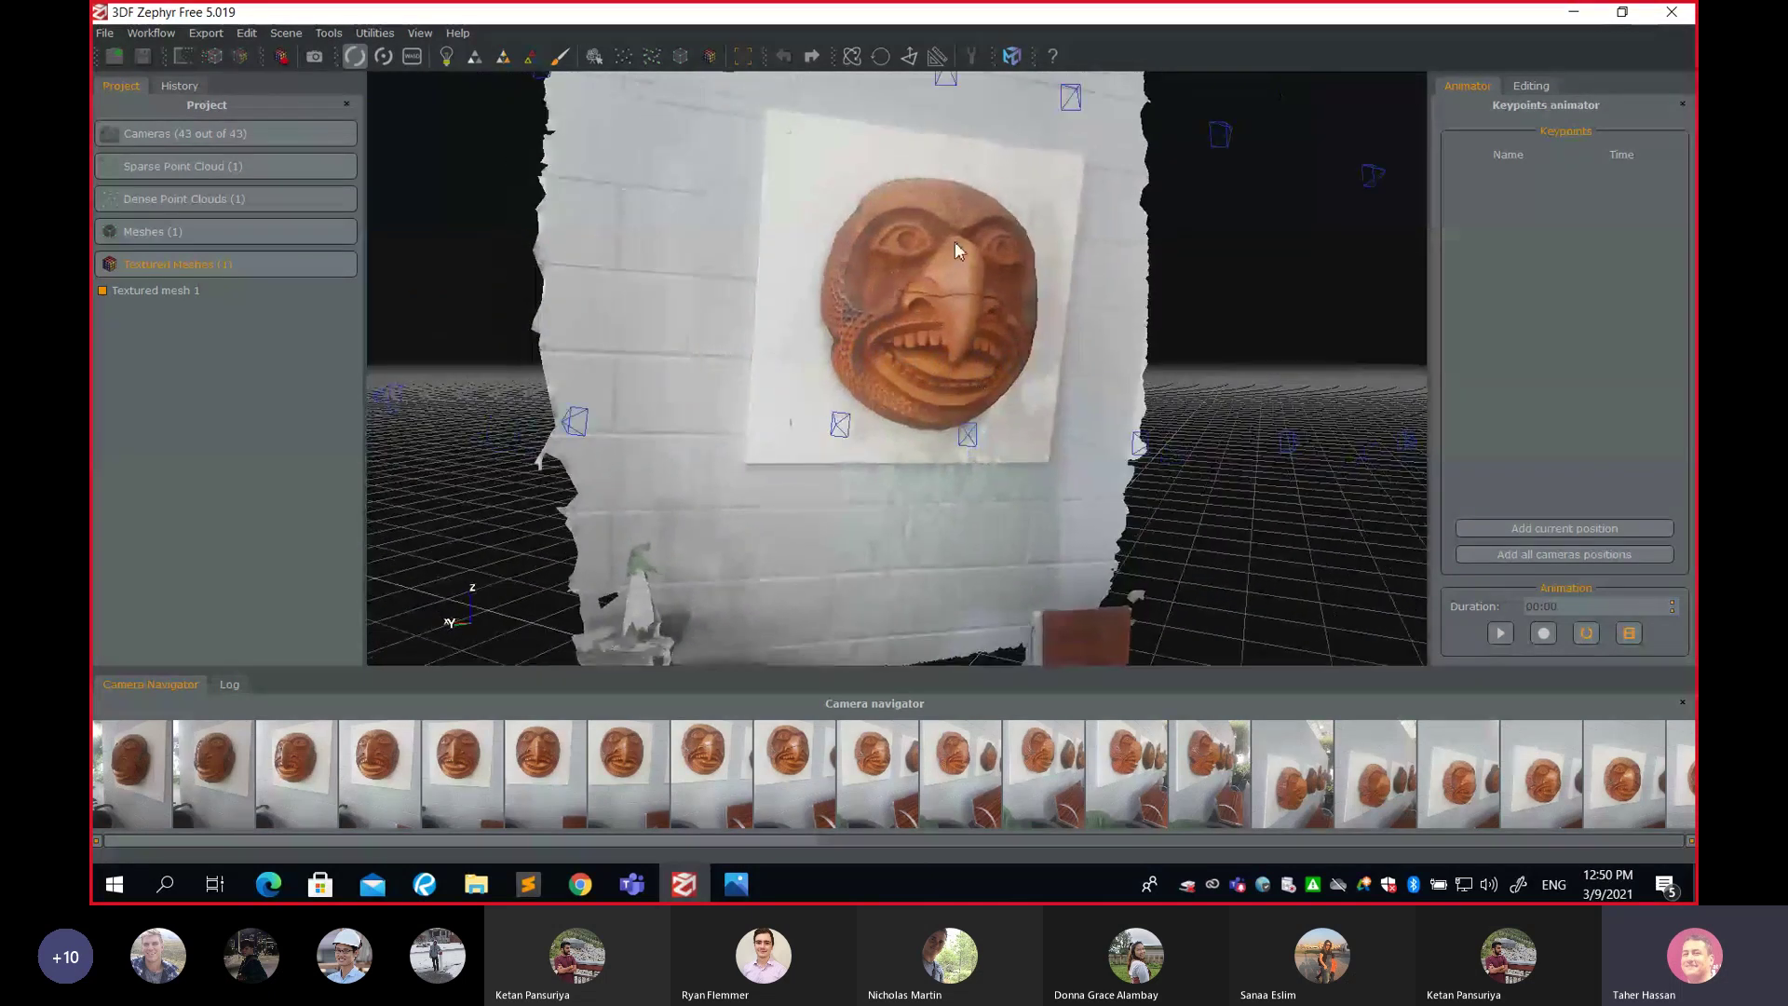
pyautogui.click(883, 780)
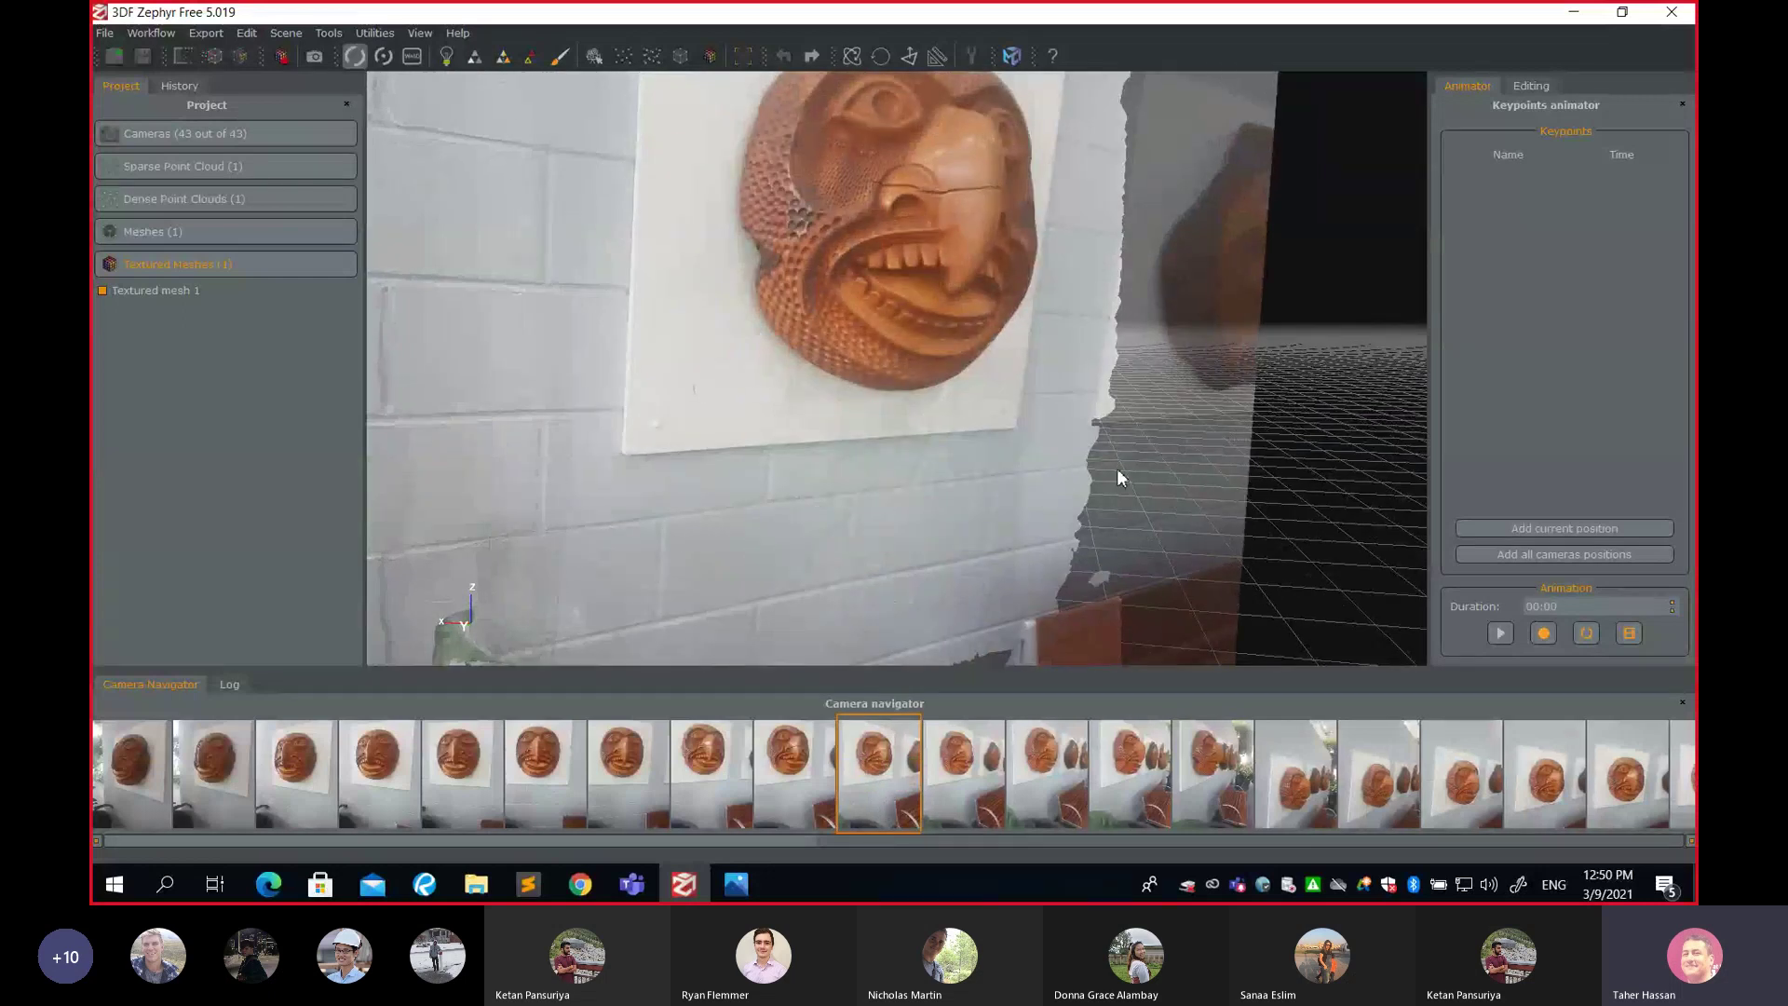
pyautogui.scroll(-5, 1076, 530)
pyautogui.moveTo(1069, 530); pyautogui.dragTo(901, 297)
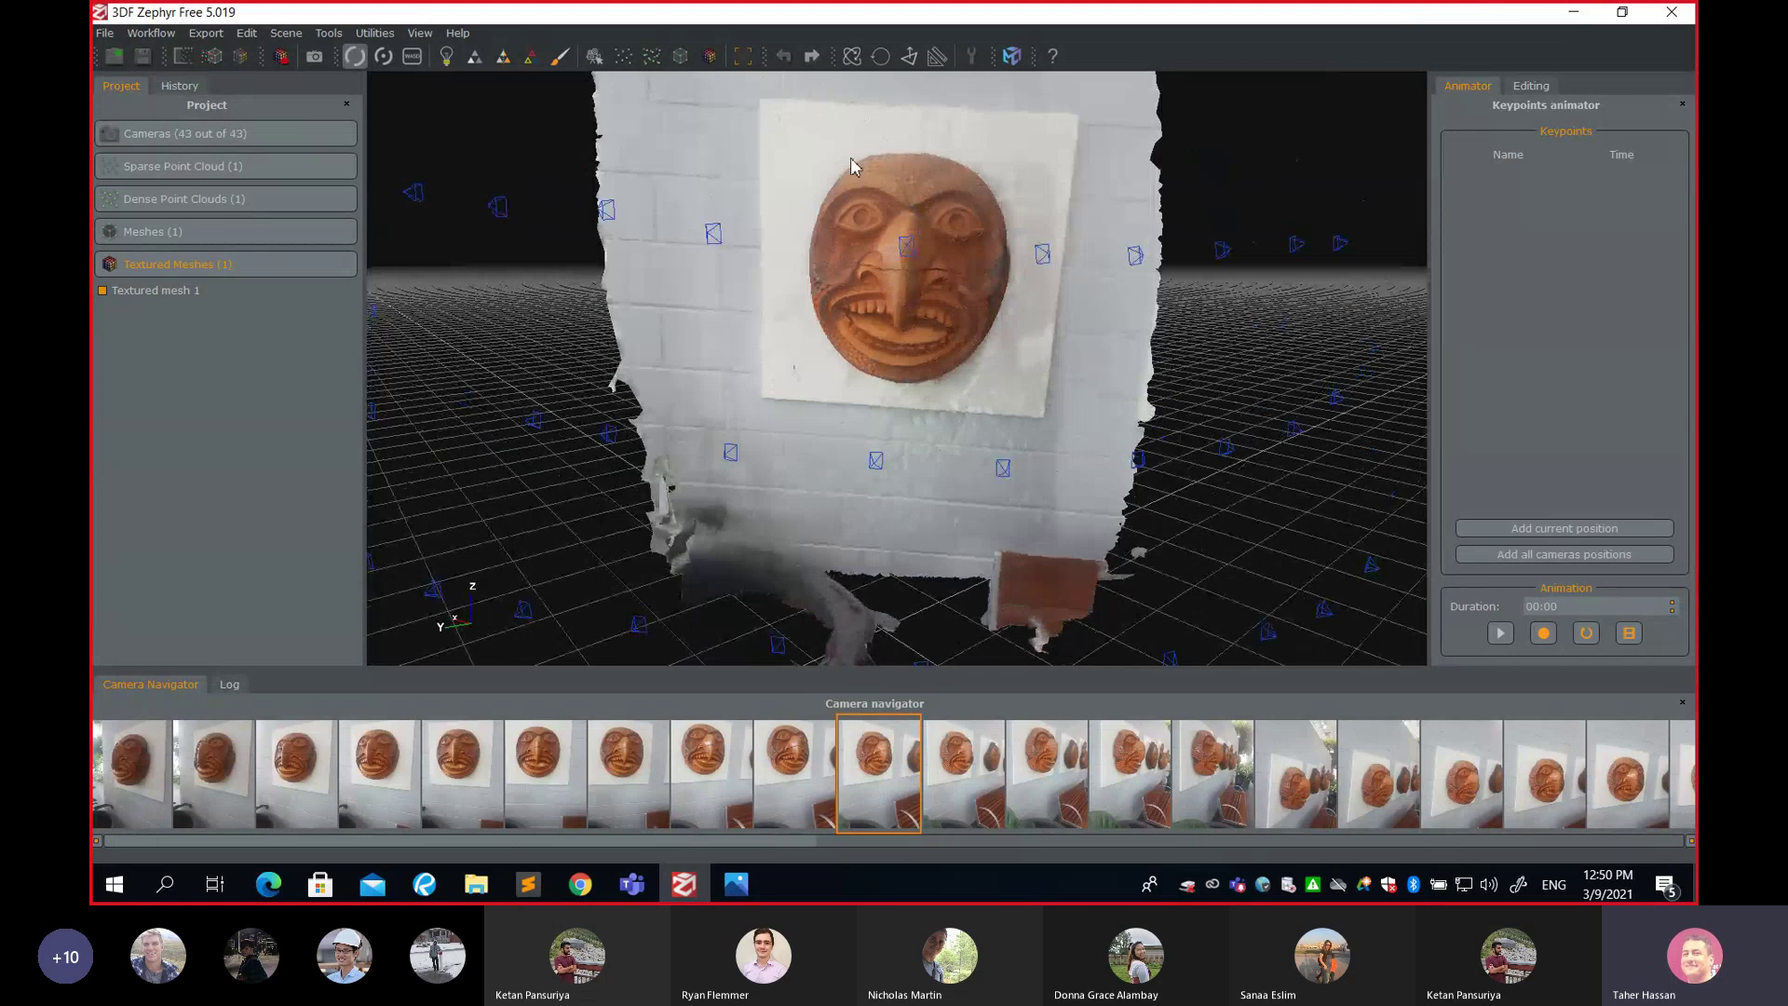
pyautogui.moveTo(1055, 473); pyautogui.dragTo(987, 326)
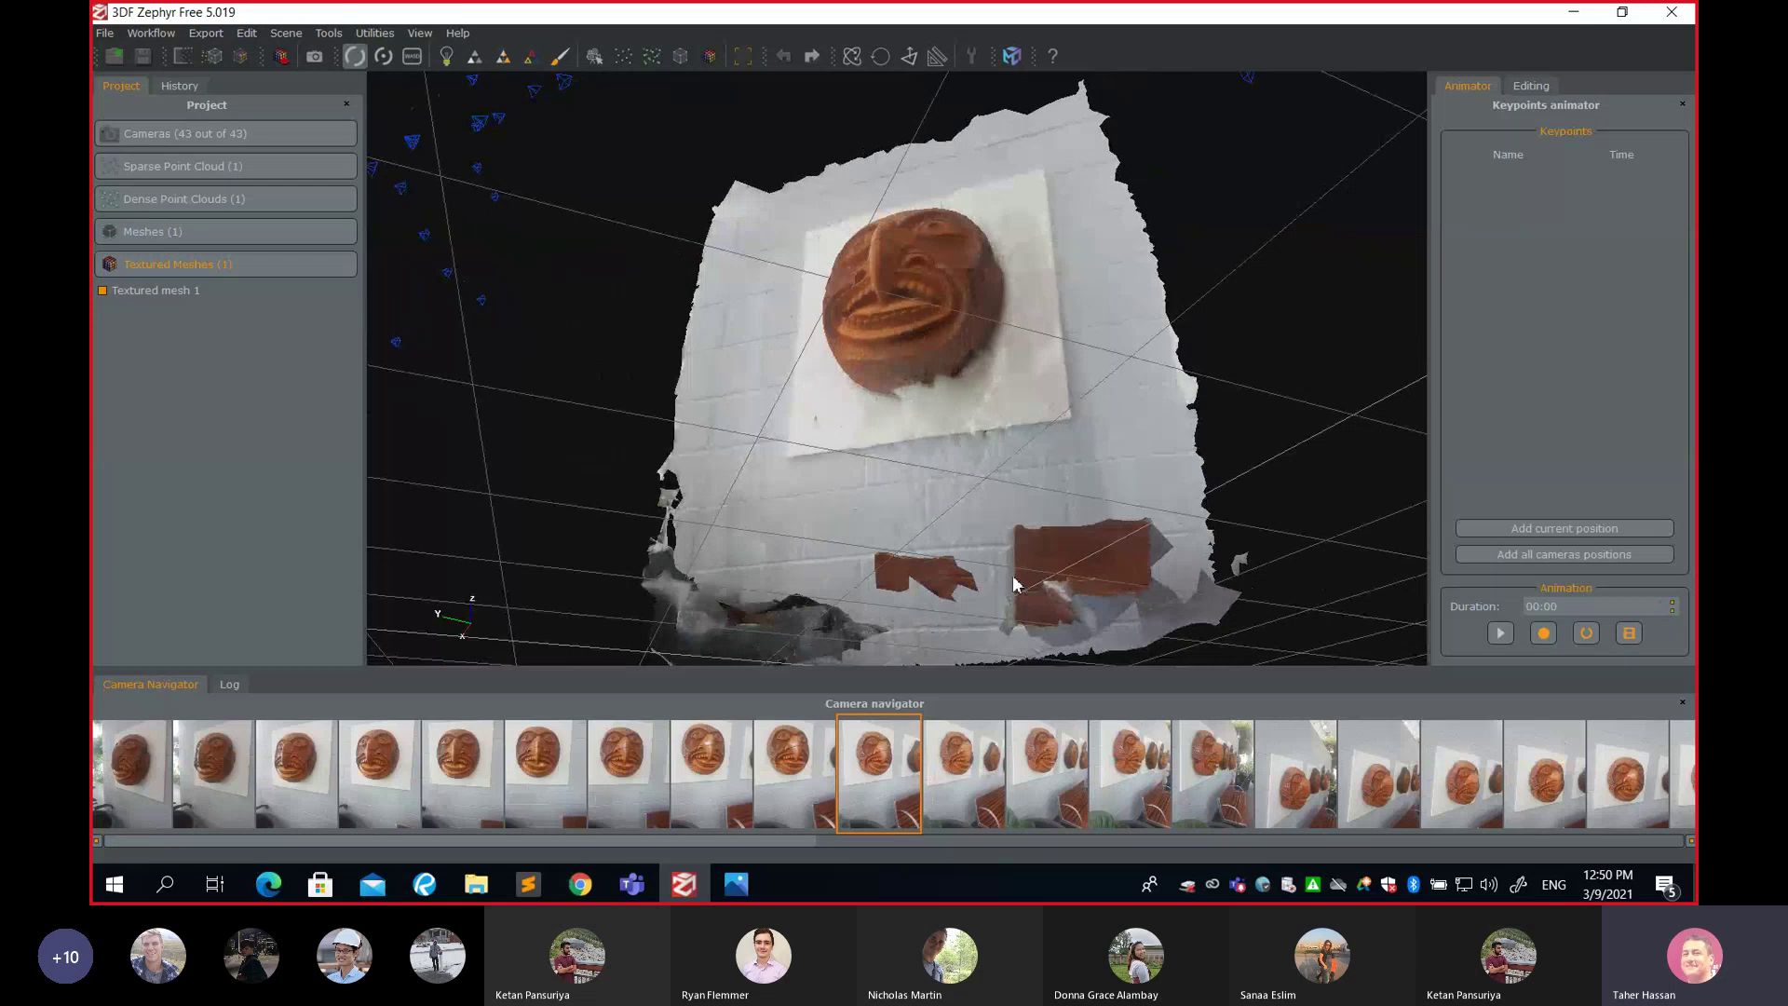
pyautogui.moveTo(1013, 583); pyautogui.dragTo(974, 333)
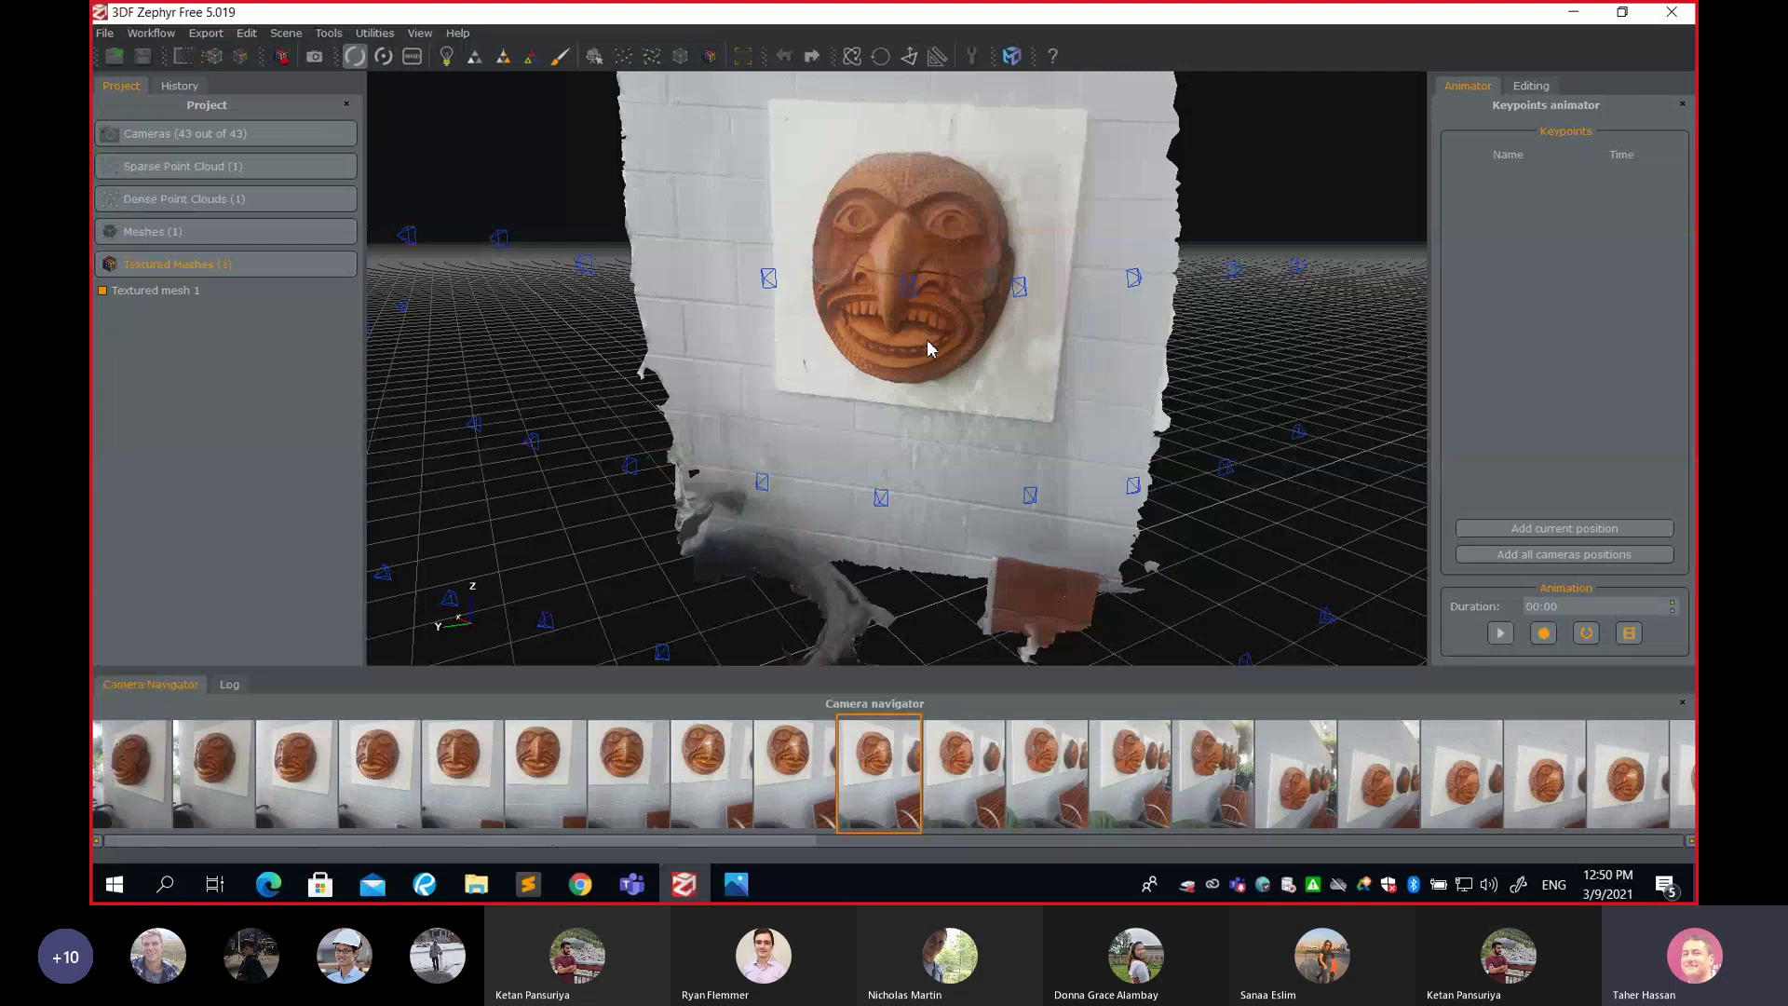
pyautogui.moveTo(927, 348); pyautogui.dragTo(921, 298)
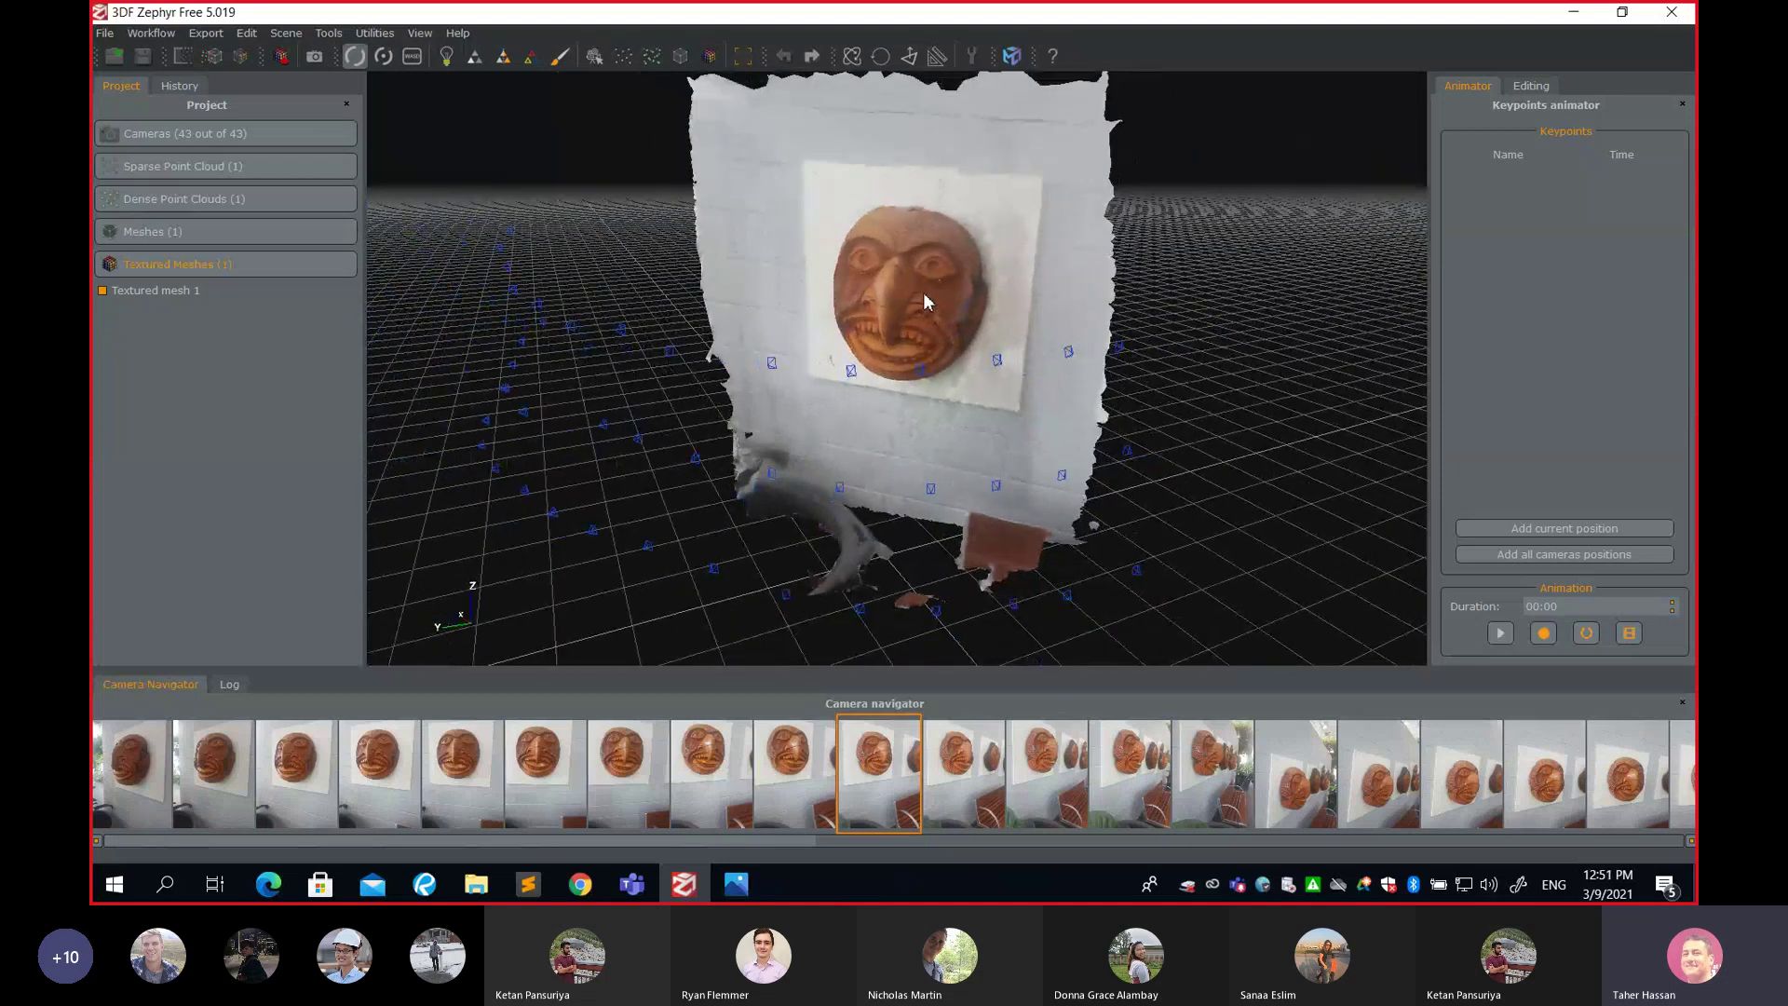
# Glance at the processing steps in the Bluebeam Revu tutorial, and return to 3DF Zephyr to examine the camera positions around the wall
pyautogui.click(425, 883)
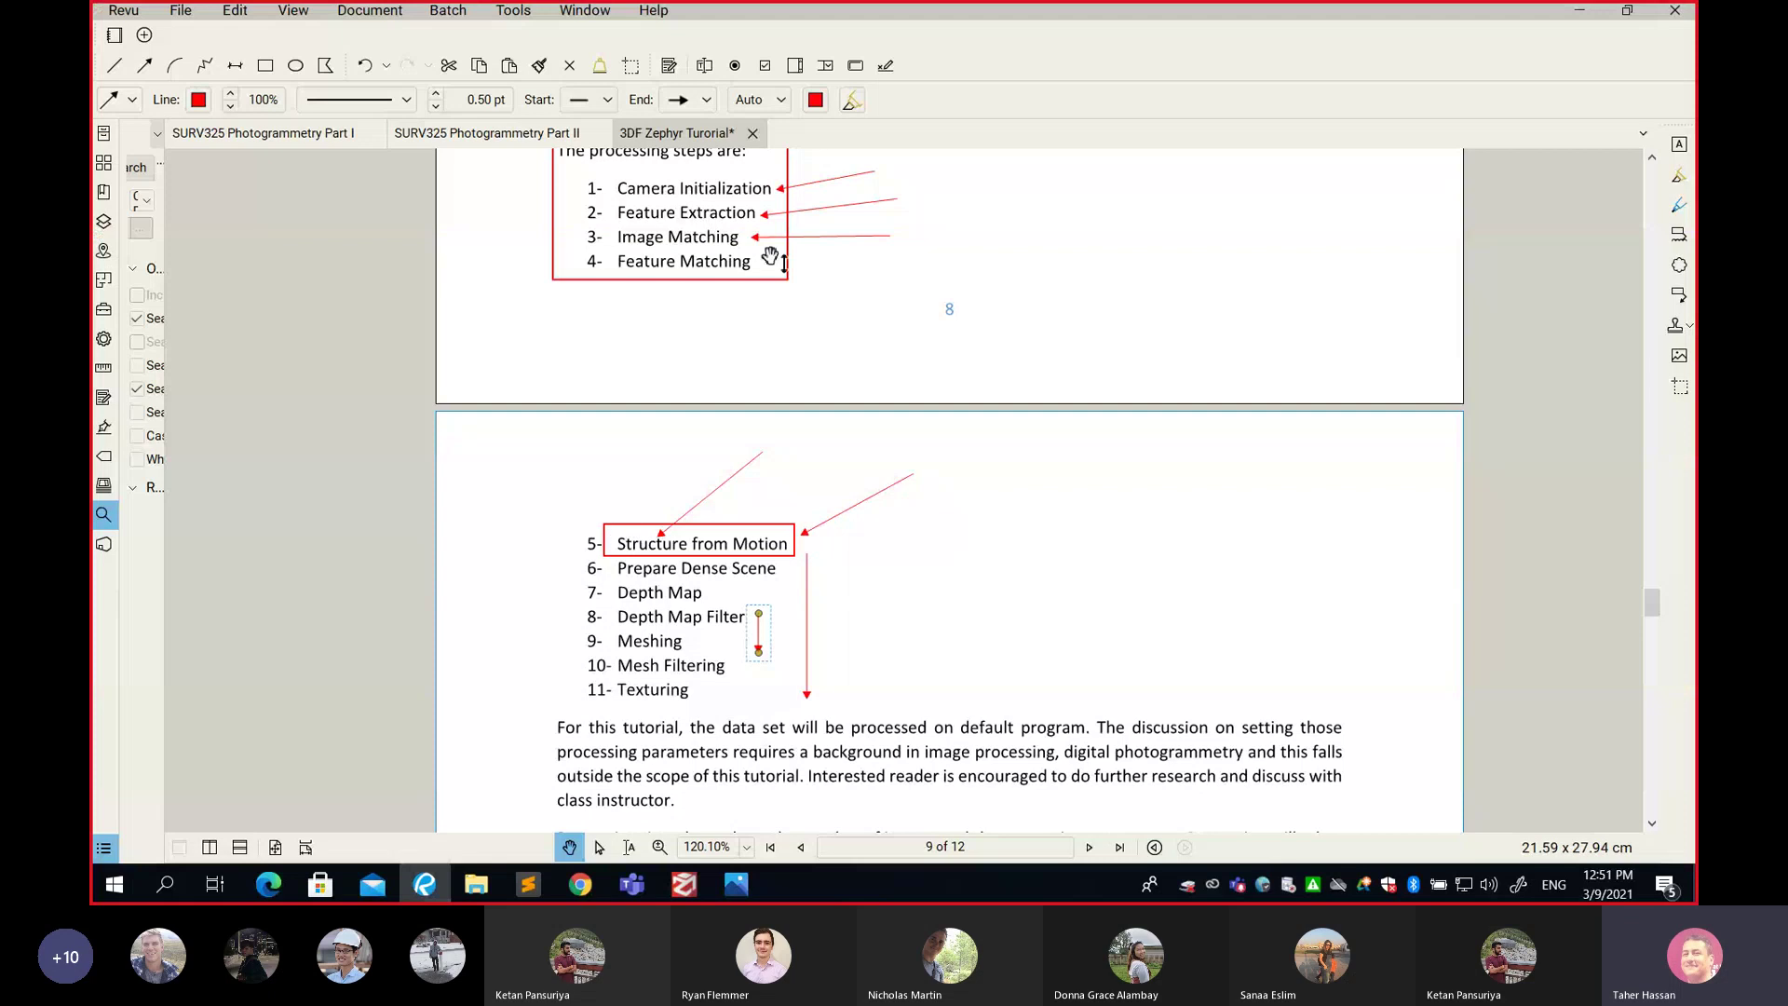
pyautogui.click(1580, 10)
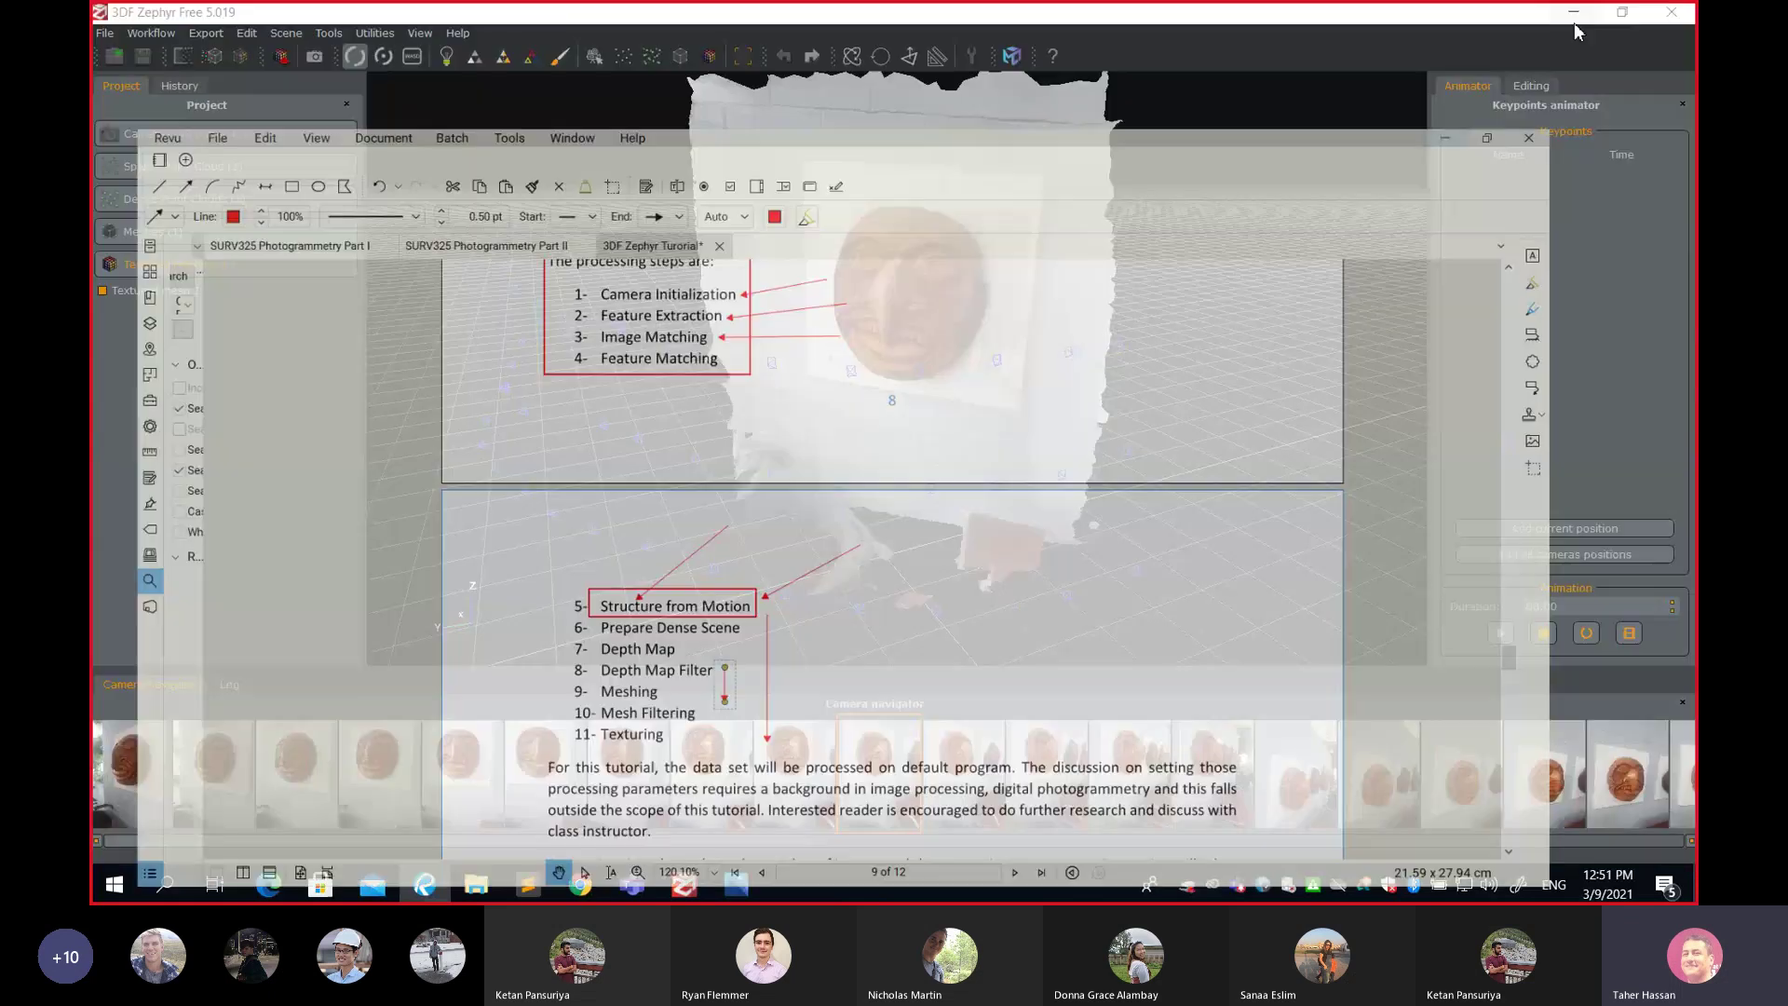
pyautogui.moveTo(962, 292); pyautogui.dragTo(938, 277)
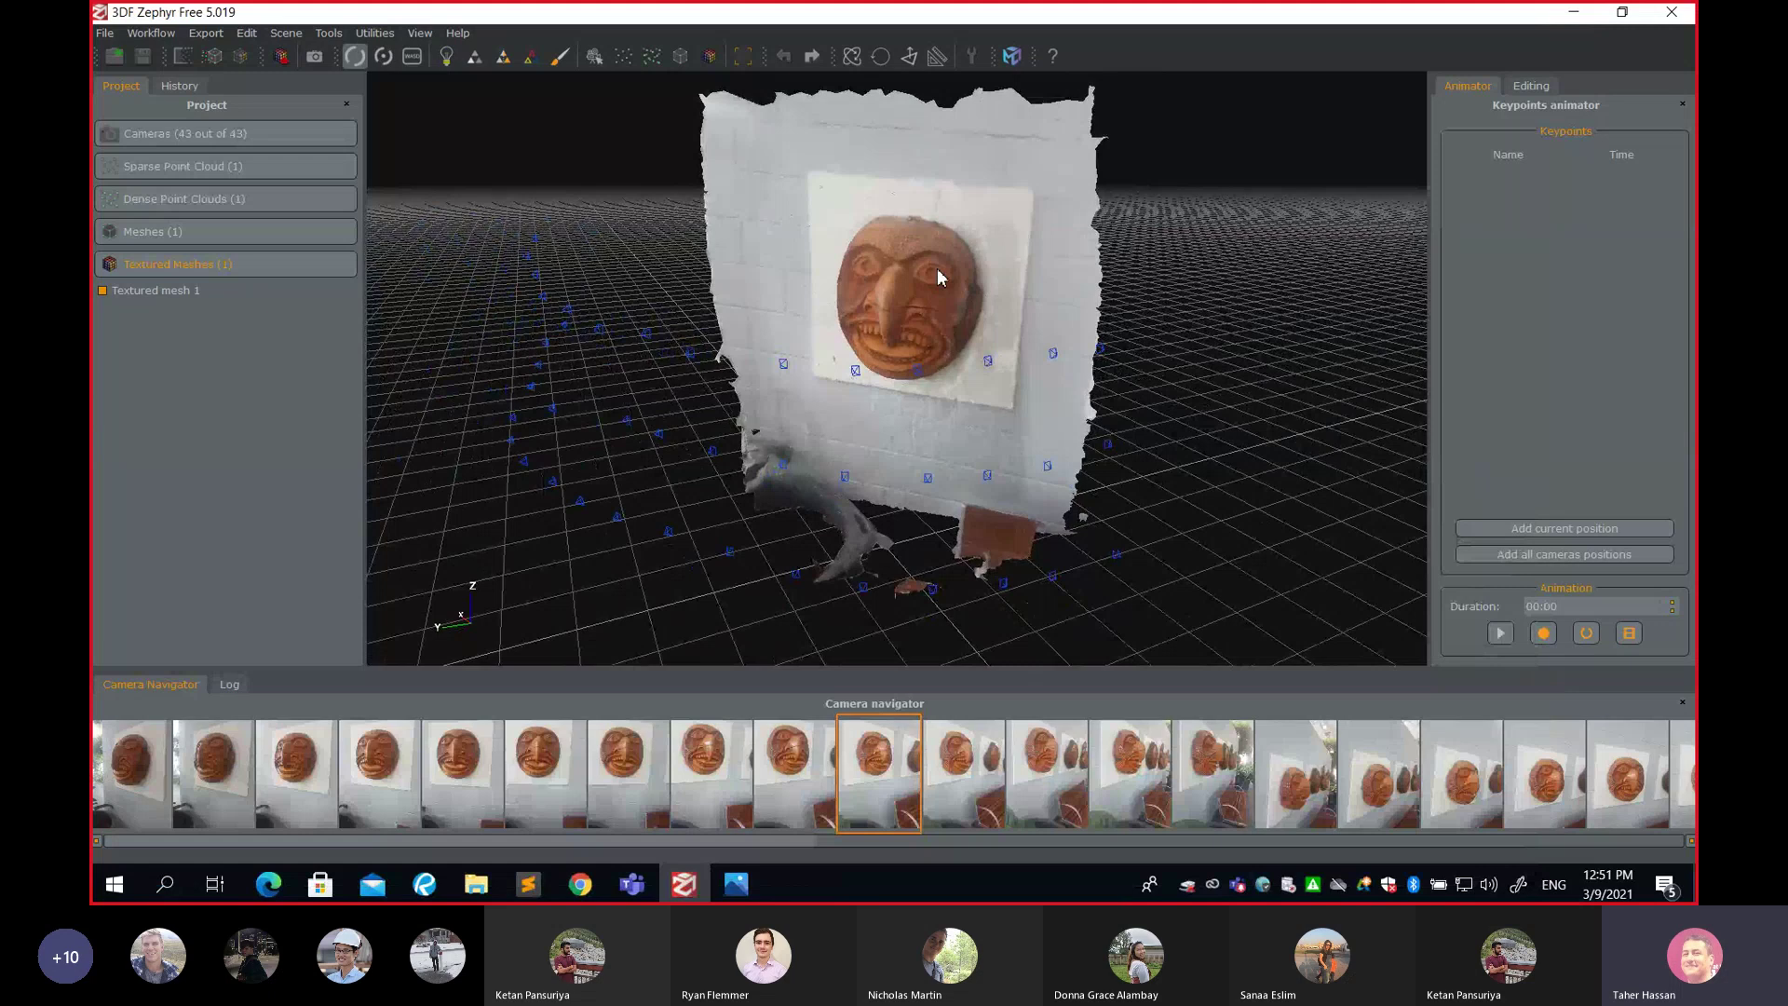
pyautogui.moveTo(987, 265); pyautogui.dragTo(1021, 310)
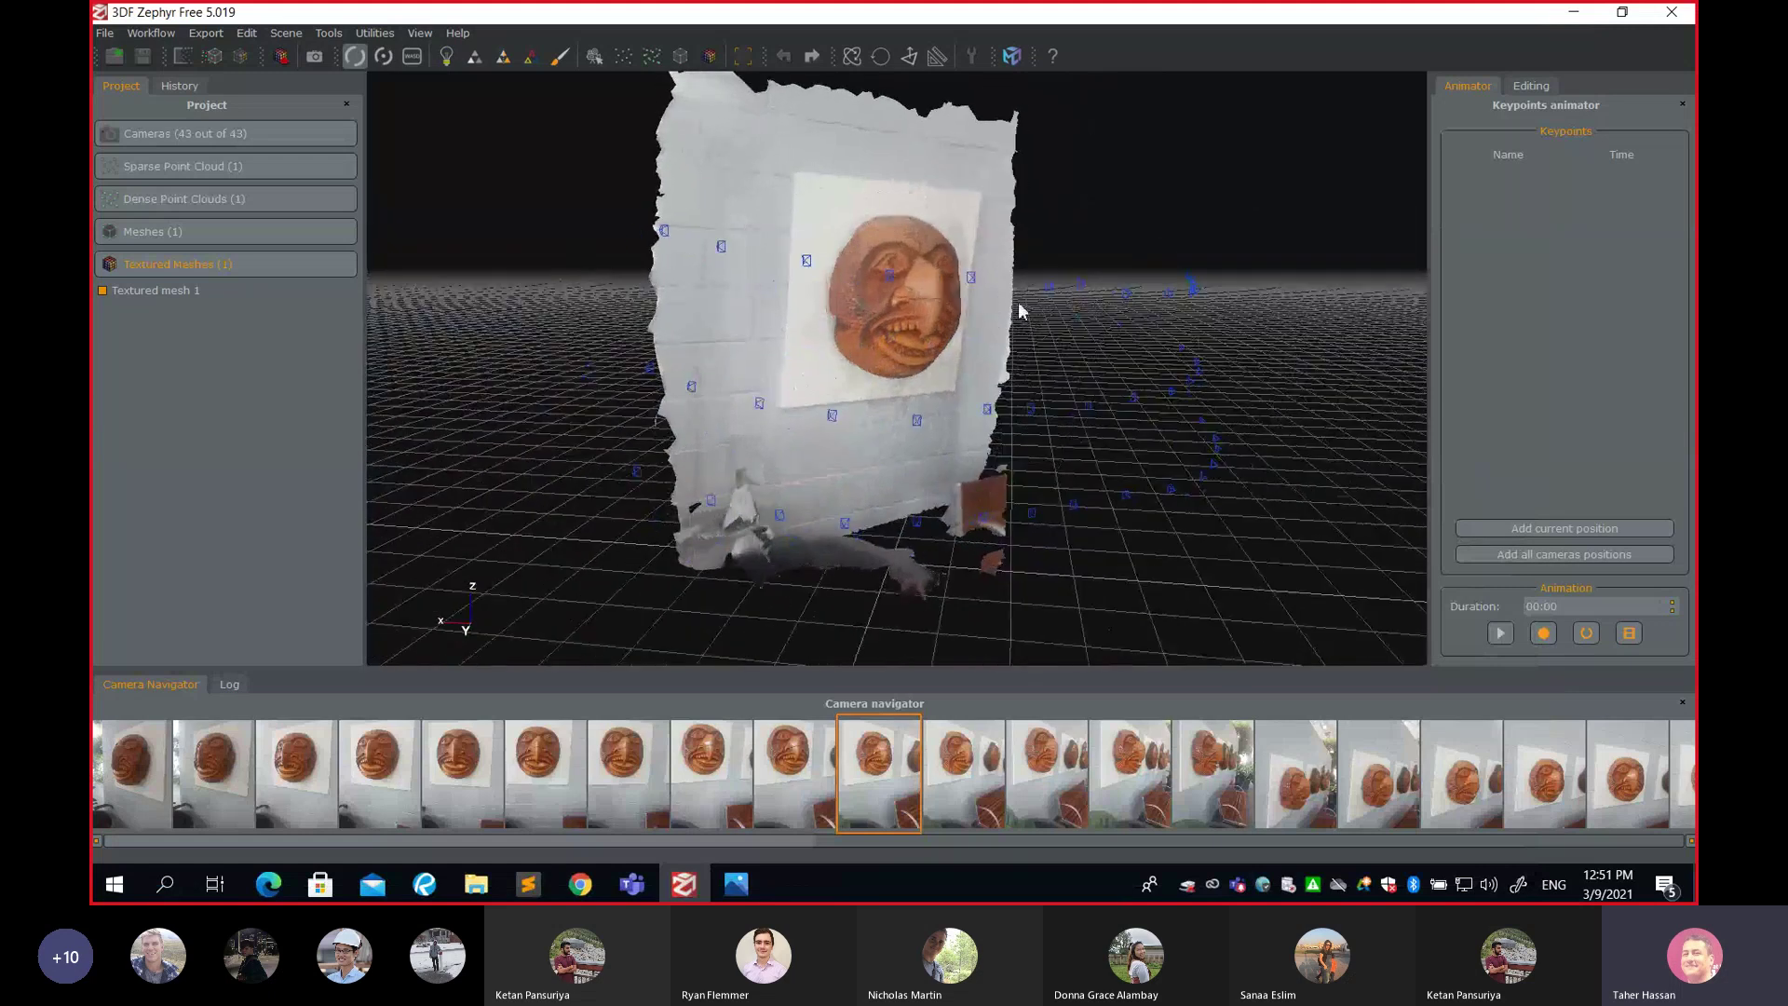
pyautogui.moveTo(977, 214); pyautogui.dragTo(938, 280)
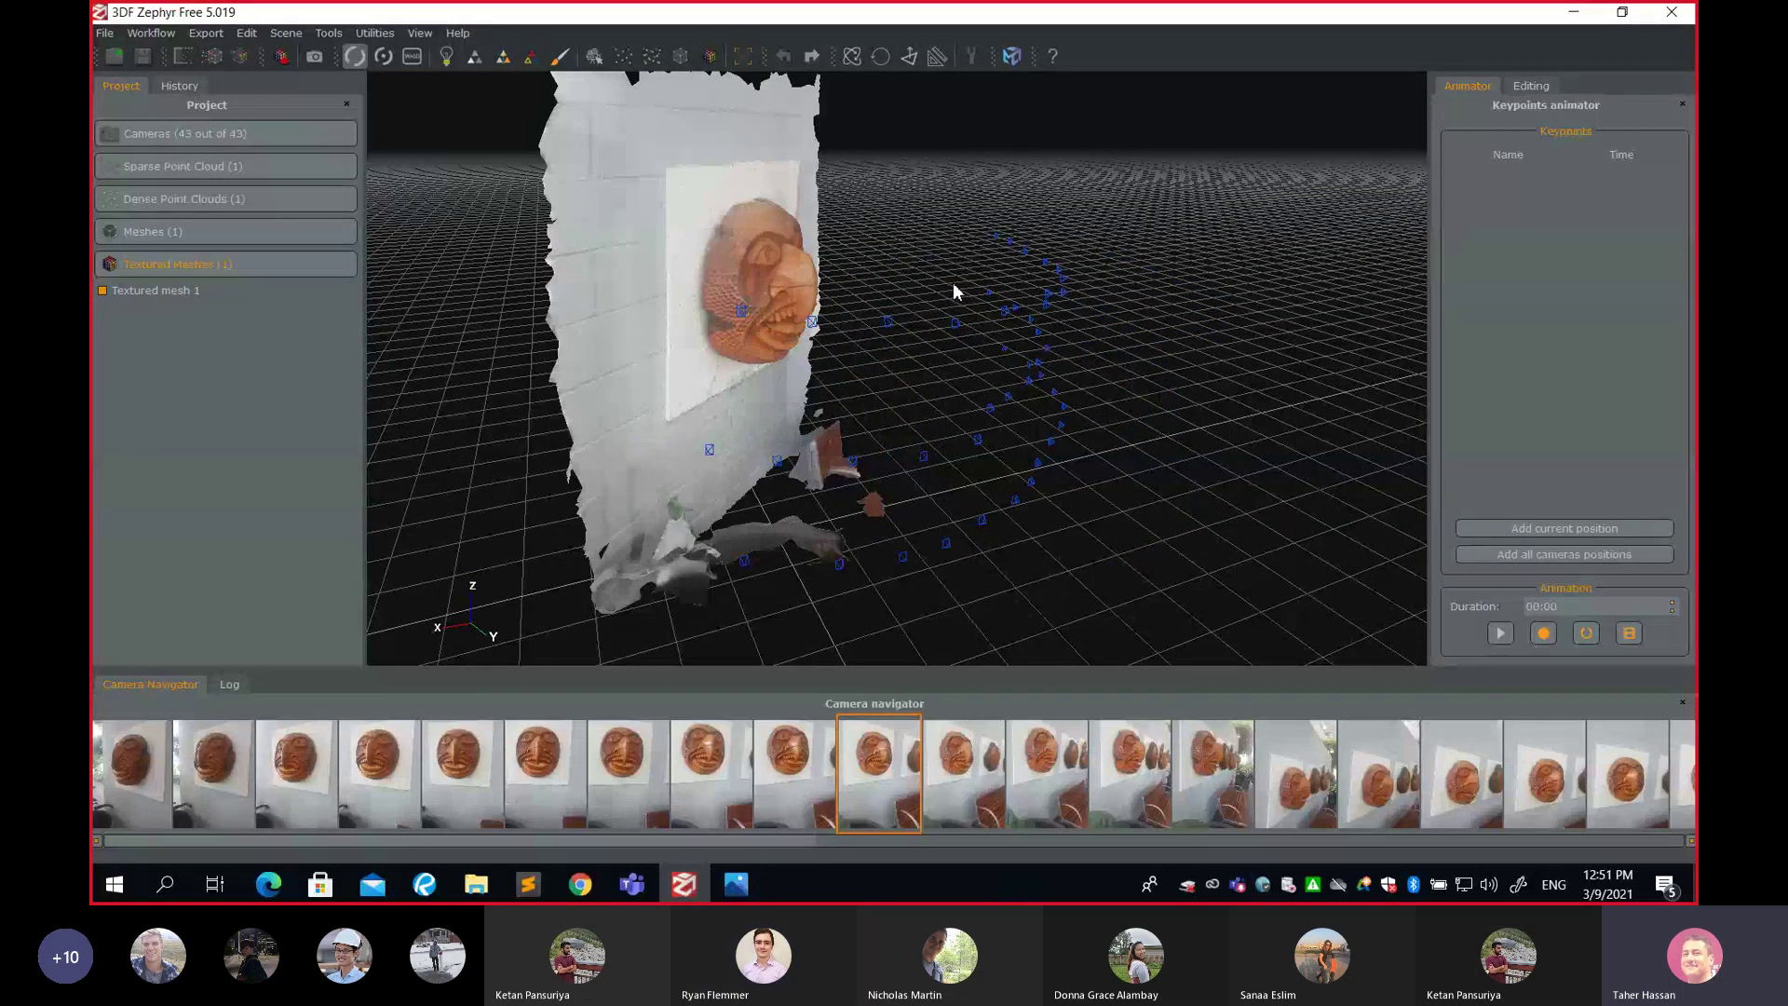
pyautogui.moveTo(907, 250)
pyautogui.mouseDown()
pyautogui.moveTo(850, 260)
pyautogui.moveTo(914, 267)
pyautogui.moveTo(886, 221)
pyautogui.moveTo(965, 263)
pyautogui.moveTo(991, 251)
pyautogui.moveTo(960, 219)
pyautogui.moveTo(926, 228)
pyautogui.moveTo(972, 259)
pyautogui.moveTo(909, 253)
pyautogui.moveTo(889, 225)
pyautogui.mouseUp()
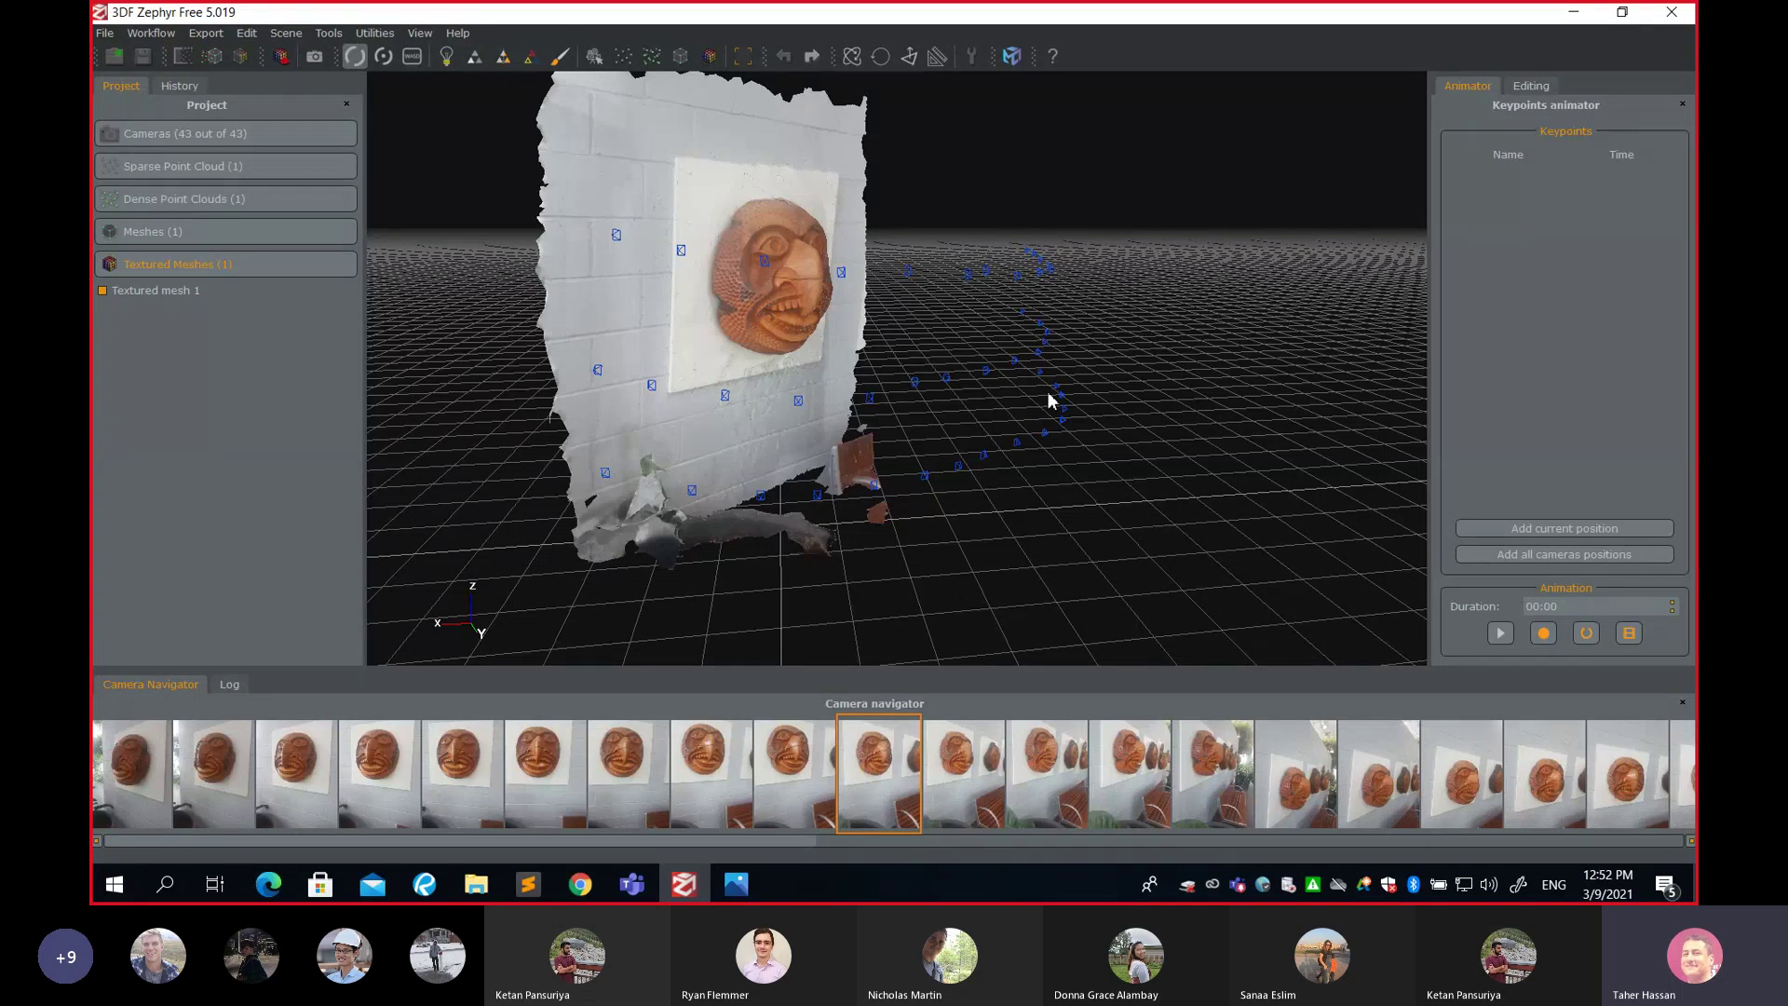
pyautogui.moveTo(1005, 363); pyautogui.dragTo(937, 320)
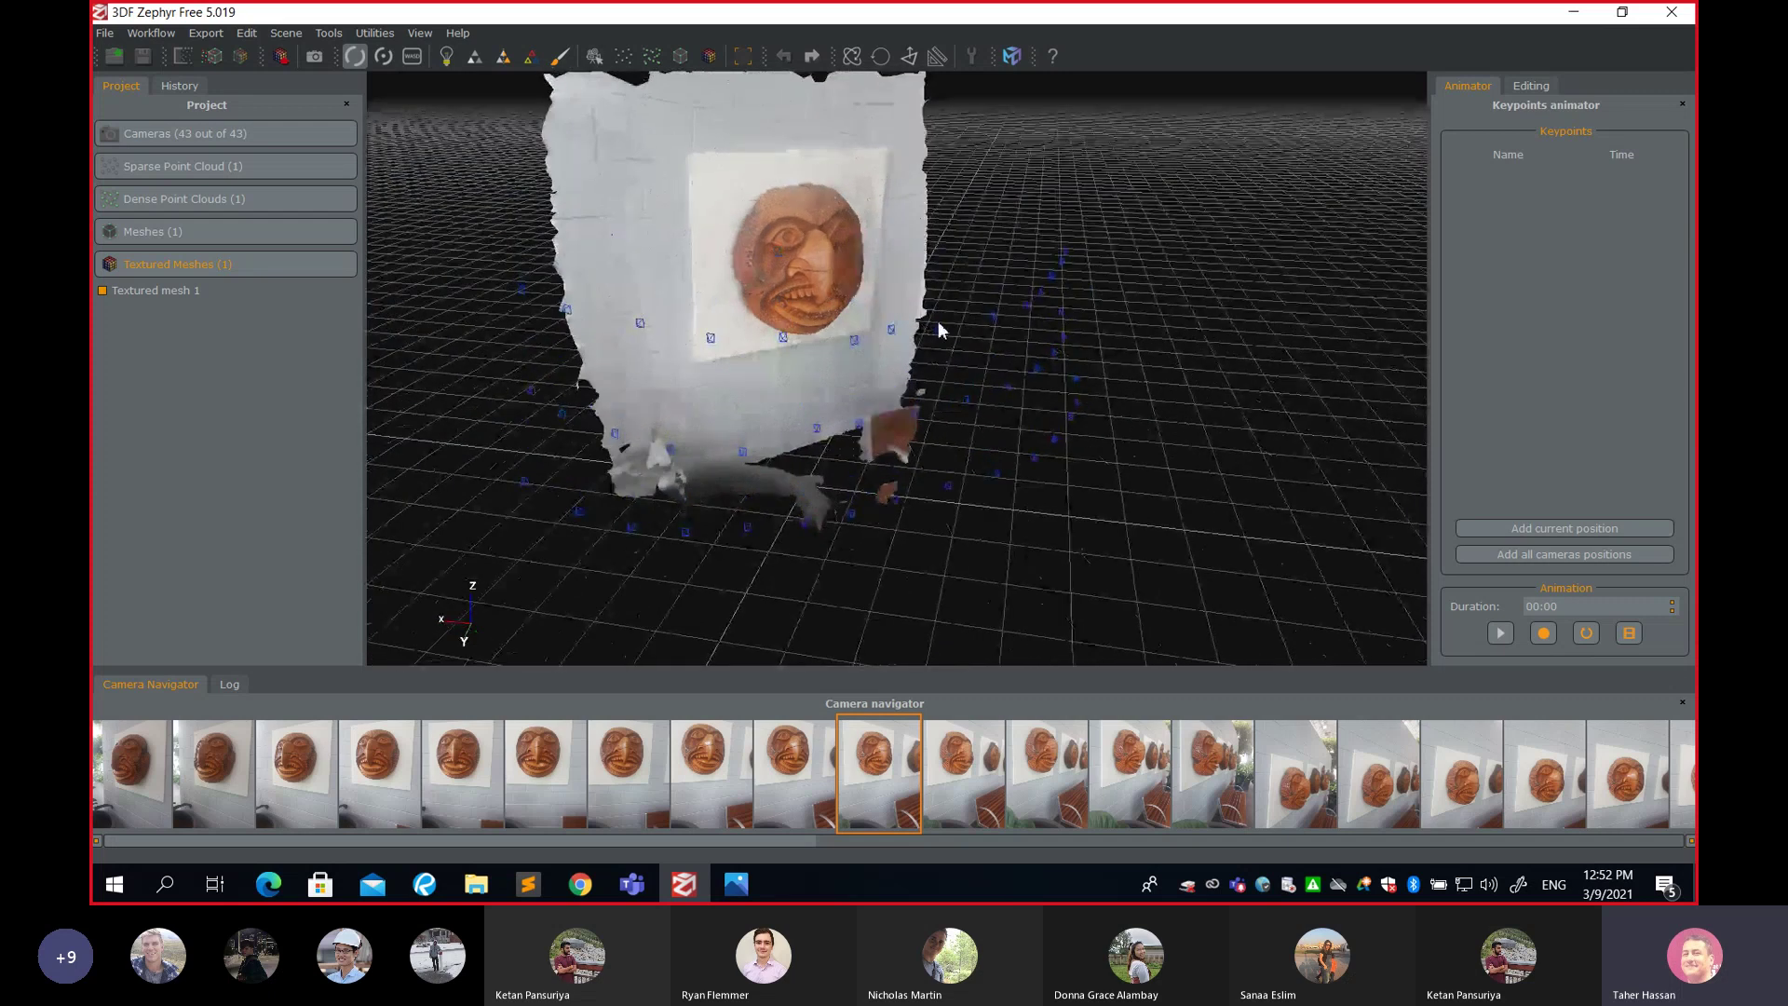
pyautogui.moveTo(886, 237); pyautogui.dragTo(908, 305)
# Examine the mask mesh up close from the side, the front and the underside of the chin
pyautogui.scroll(3, 728, 420)
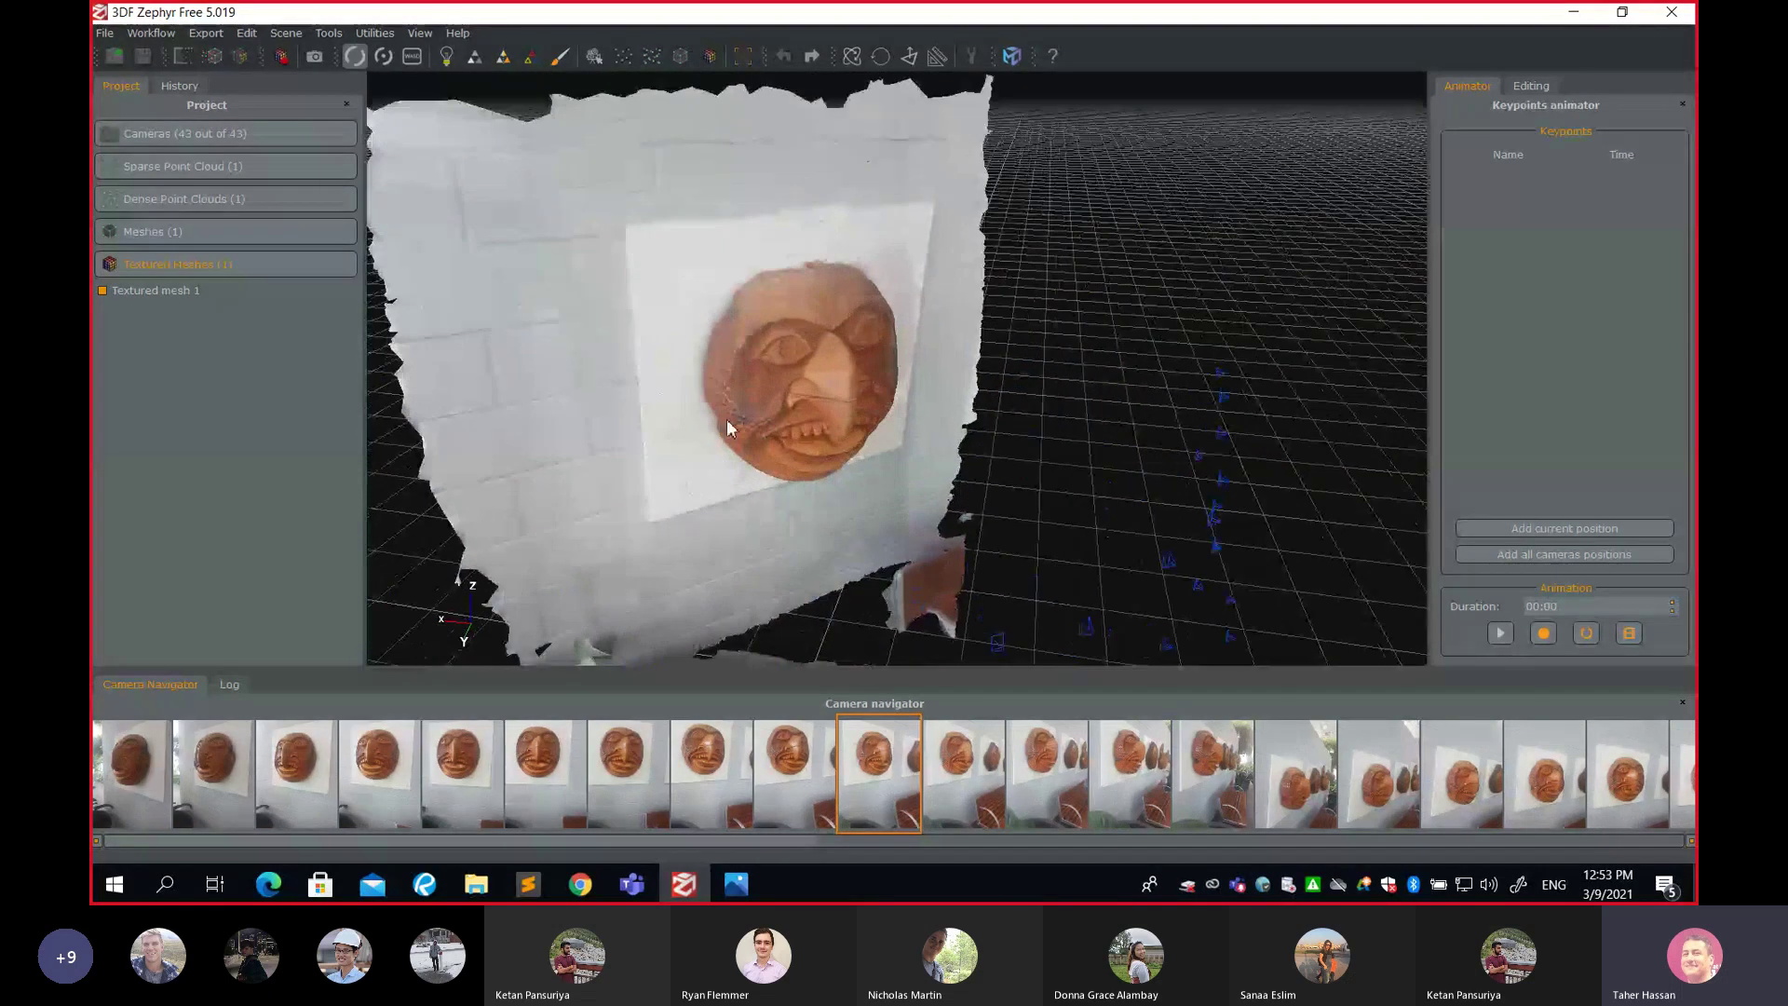
pyautogui.moveTo(690, 433); pyautogui.dragTo(735, 419)
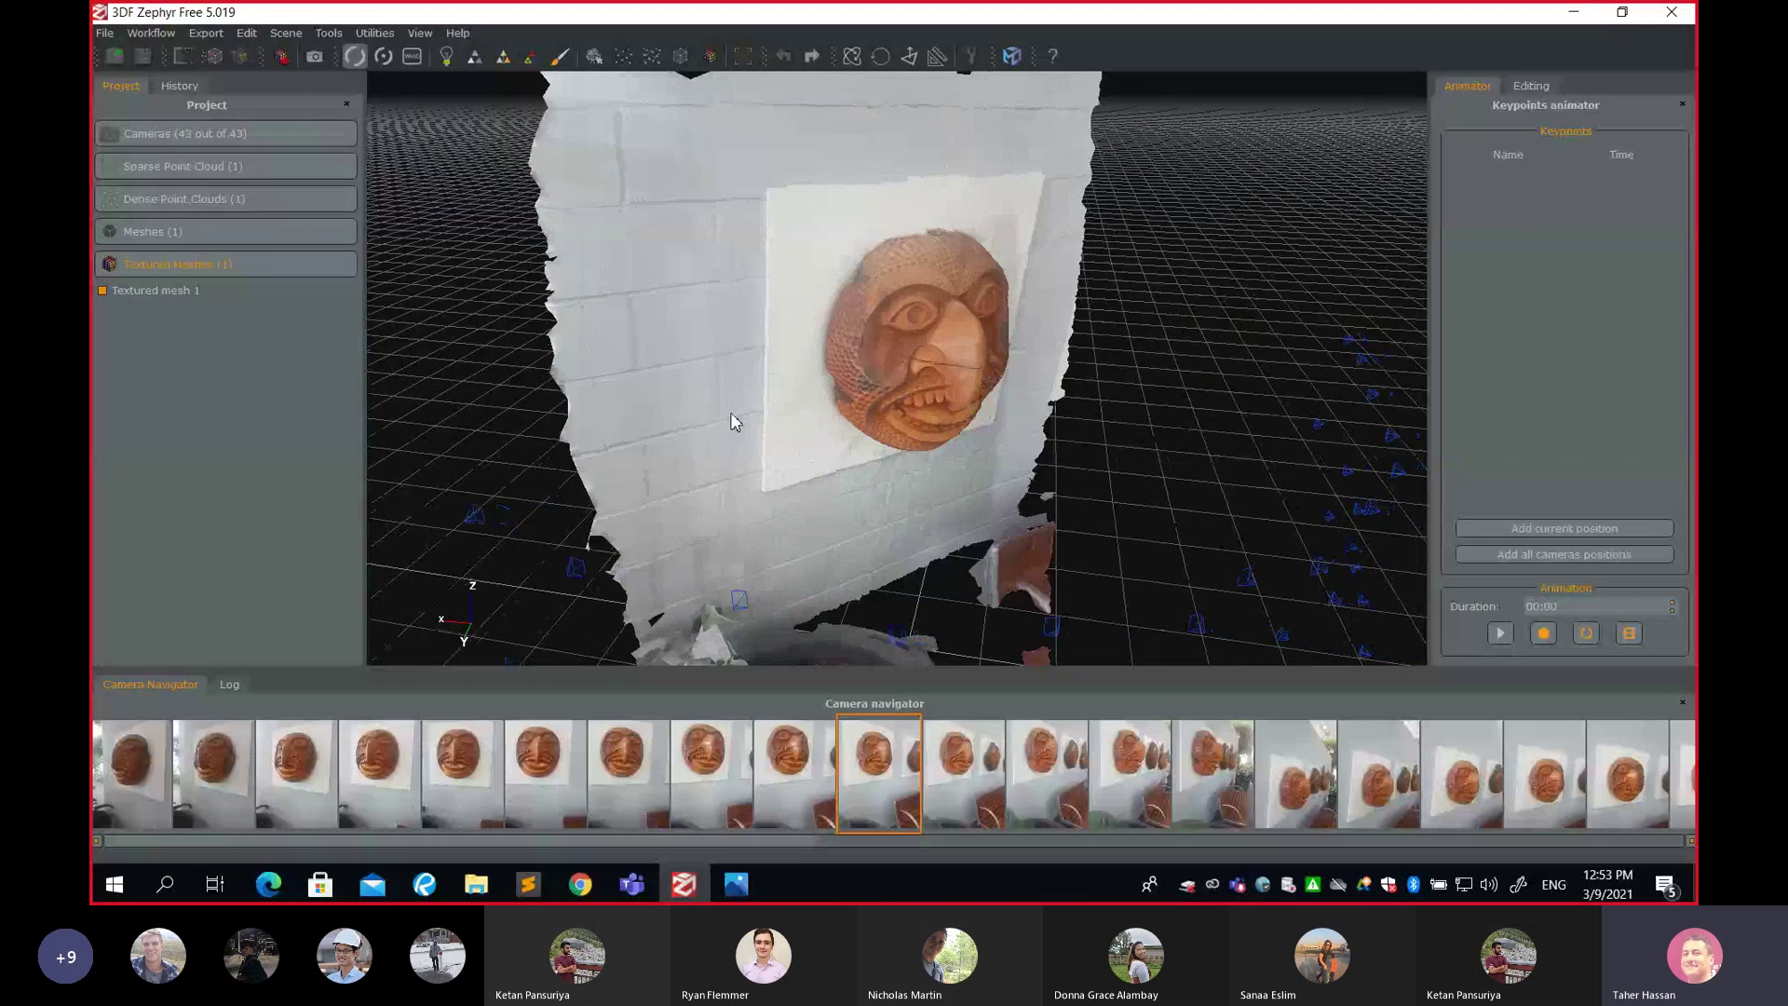
pyautogui.moveTo(931, 355); pyautogui.dragTo(870, 351)
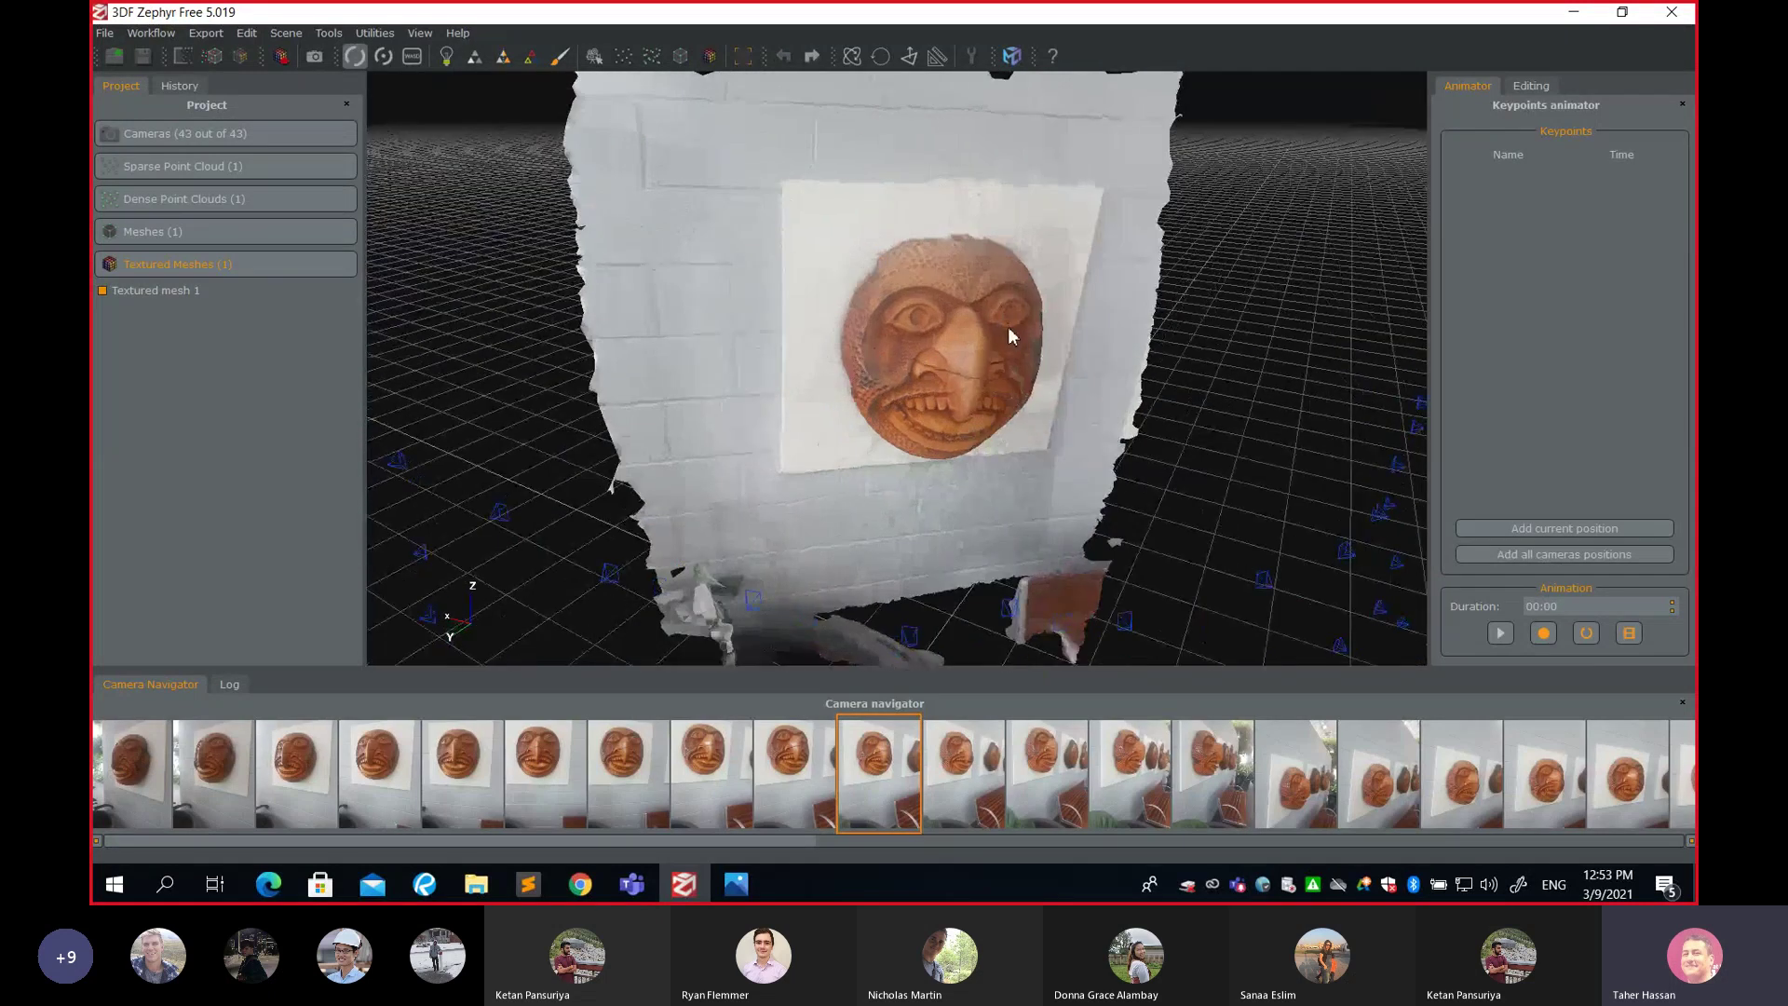
pyautogui.moveTo(1011, 335); pyautogui.dragTo(934, 347)
pyautogui.scroll(3, 731, 382)
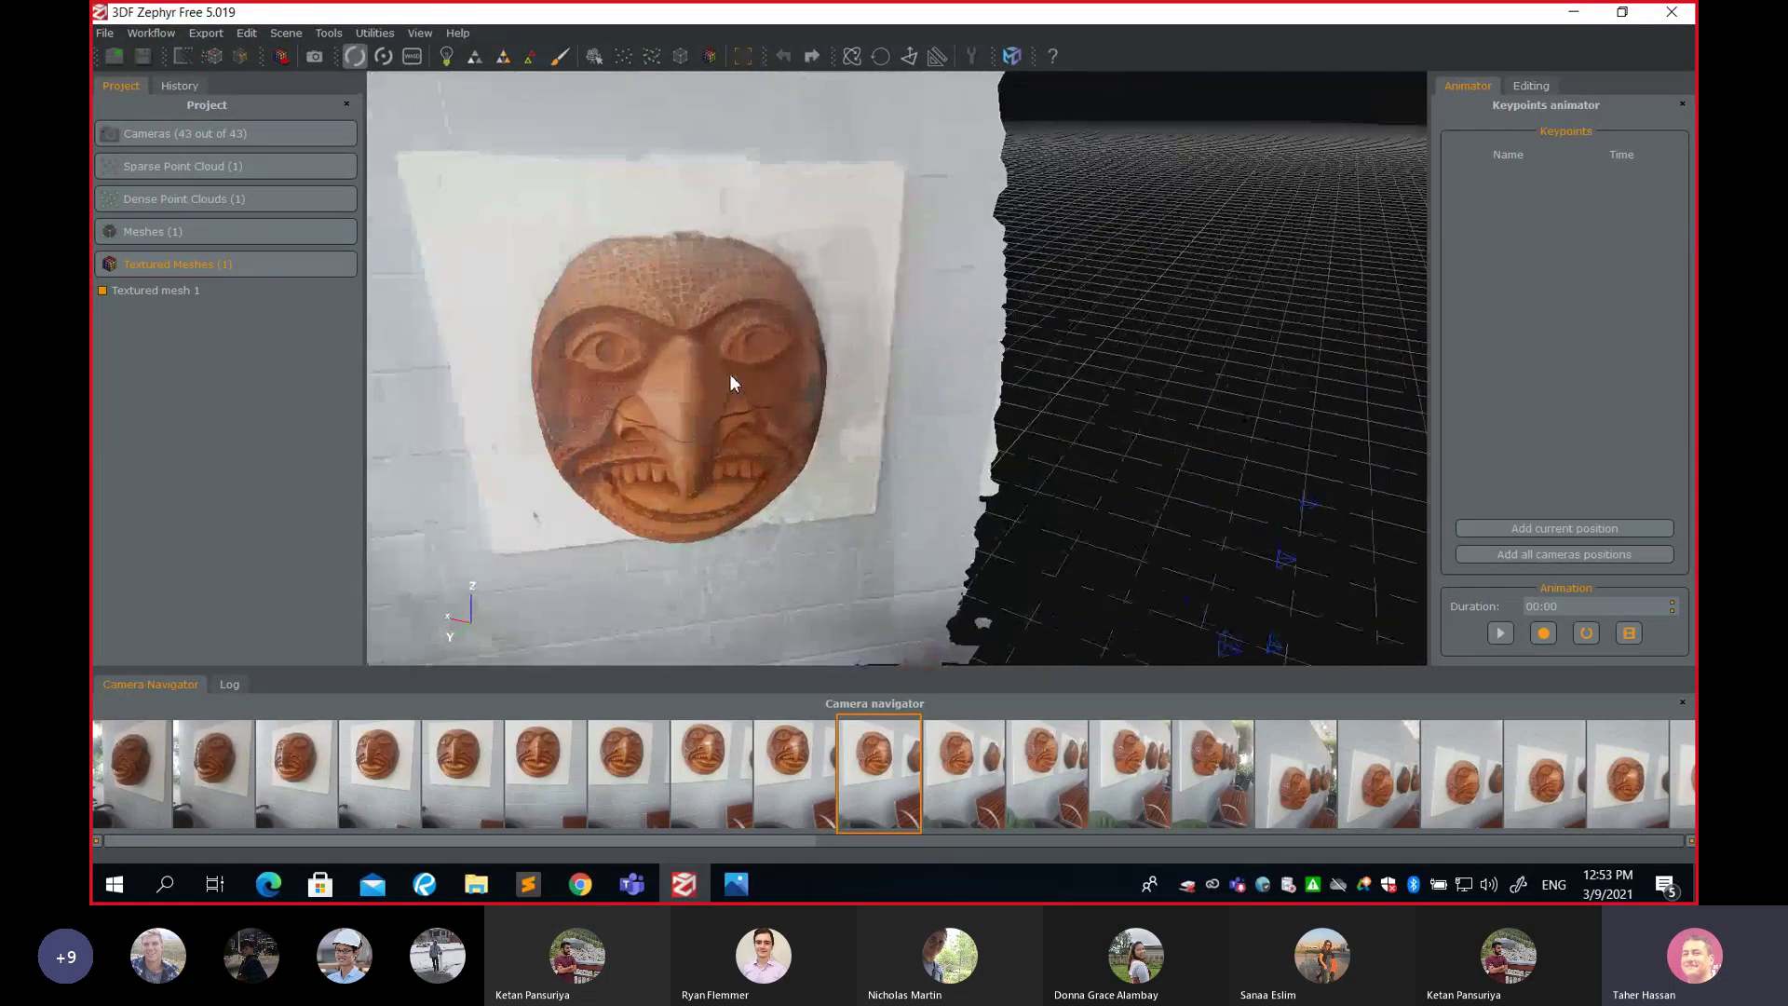
pyautogui.moveTo(655, 371); pyautogui.dragTo(871, 391)
pyautogui.moveTo(1087, 420); pyautogui.dragTo(1145, 448)
pyautogui.moveTo(952, 339); pyautogui.dragTo(944, 445)
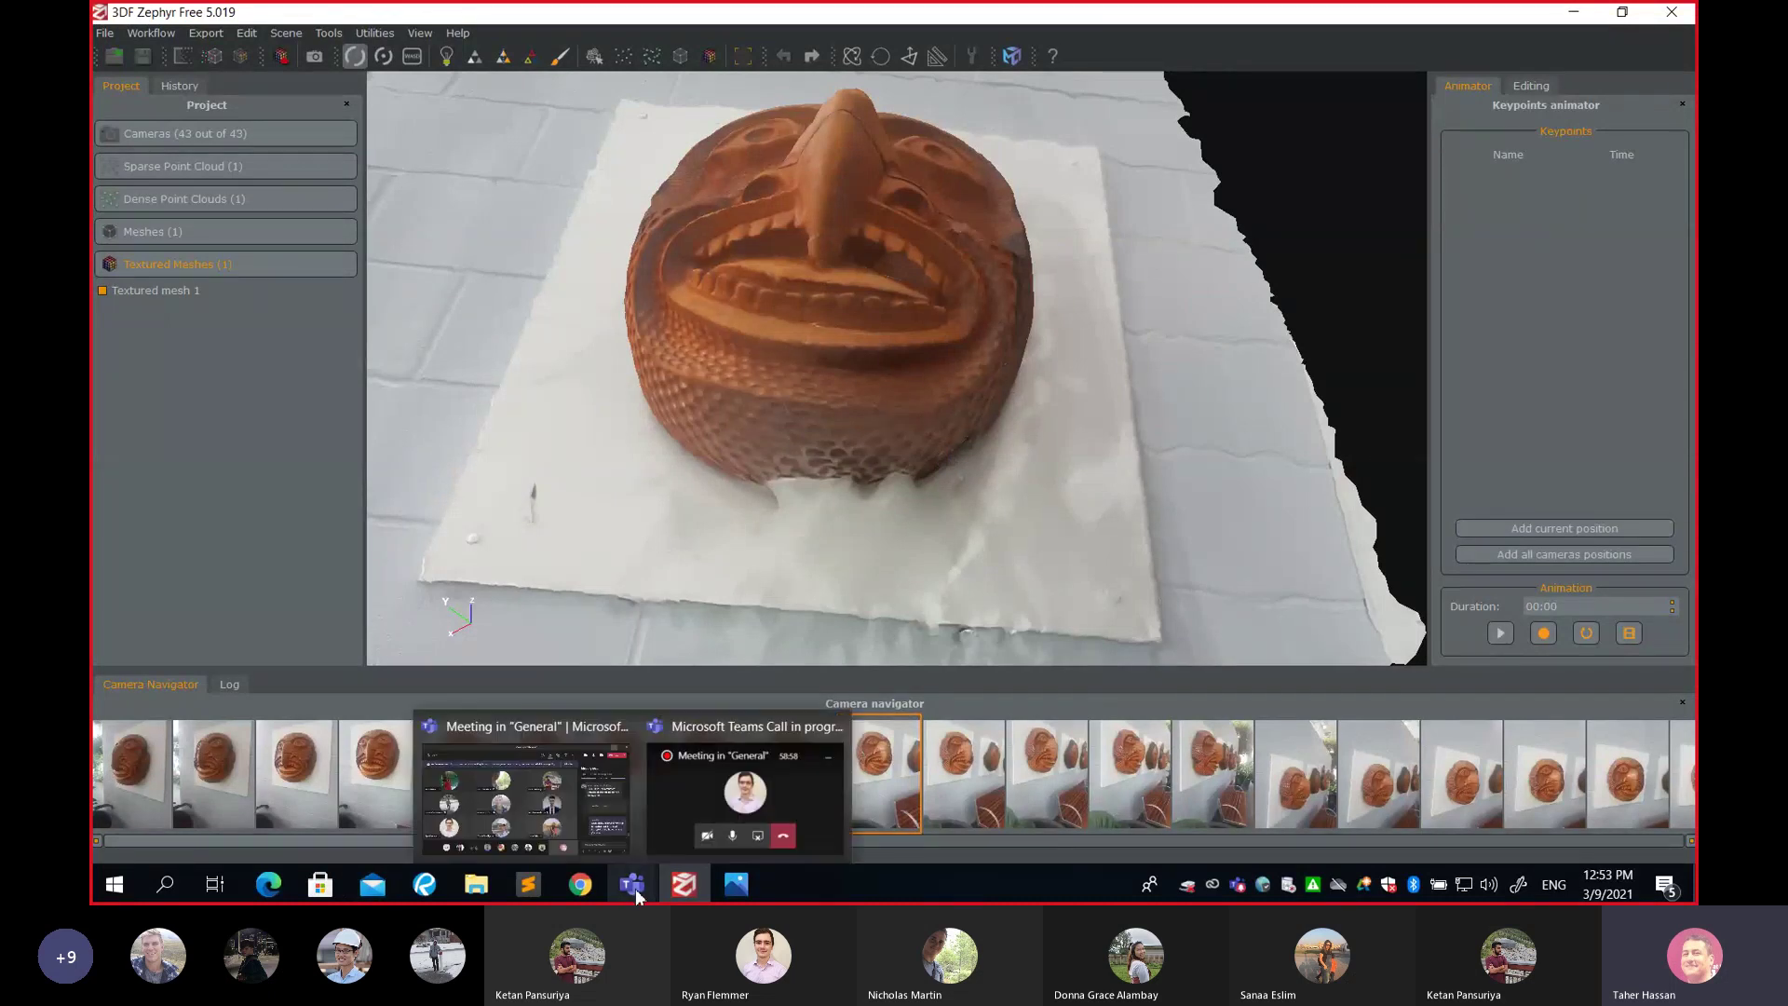
# Check the Teams meeting window for participants' questions, and return to a frontal view of the mask in 3DF Zephyr
pyautogui.click(564, 818)
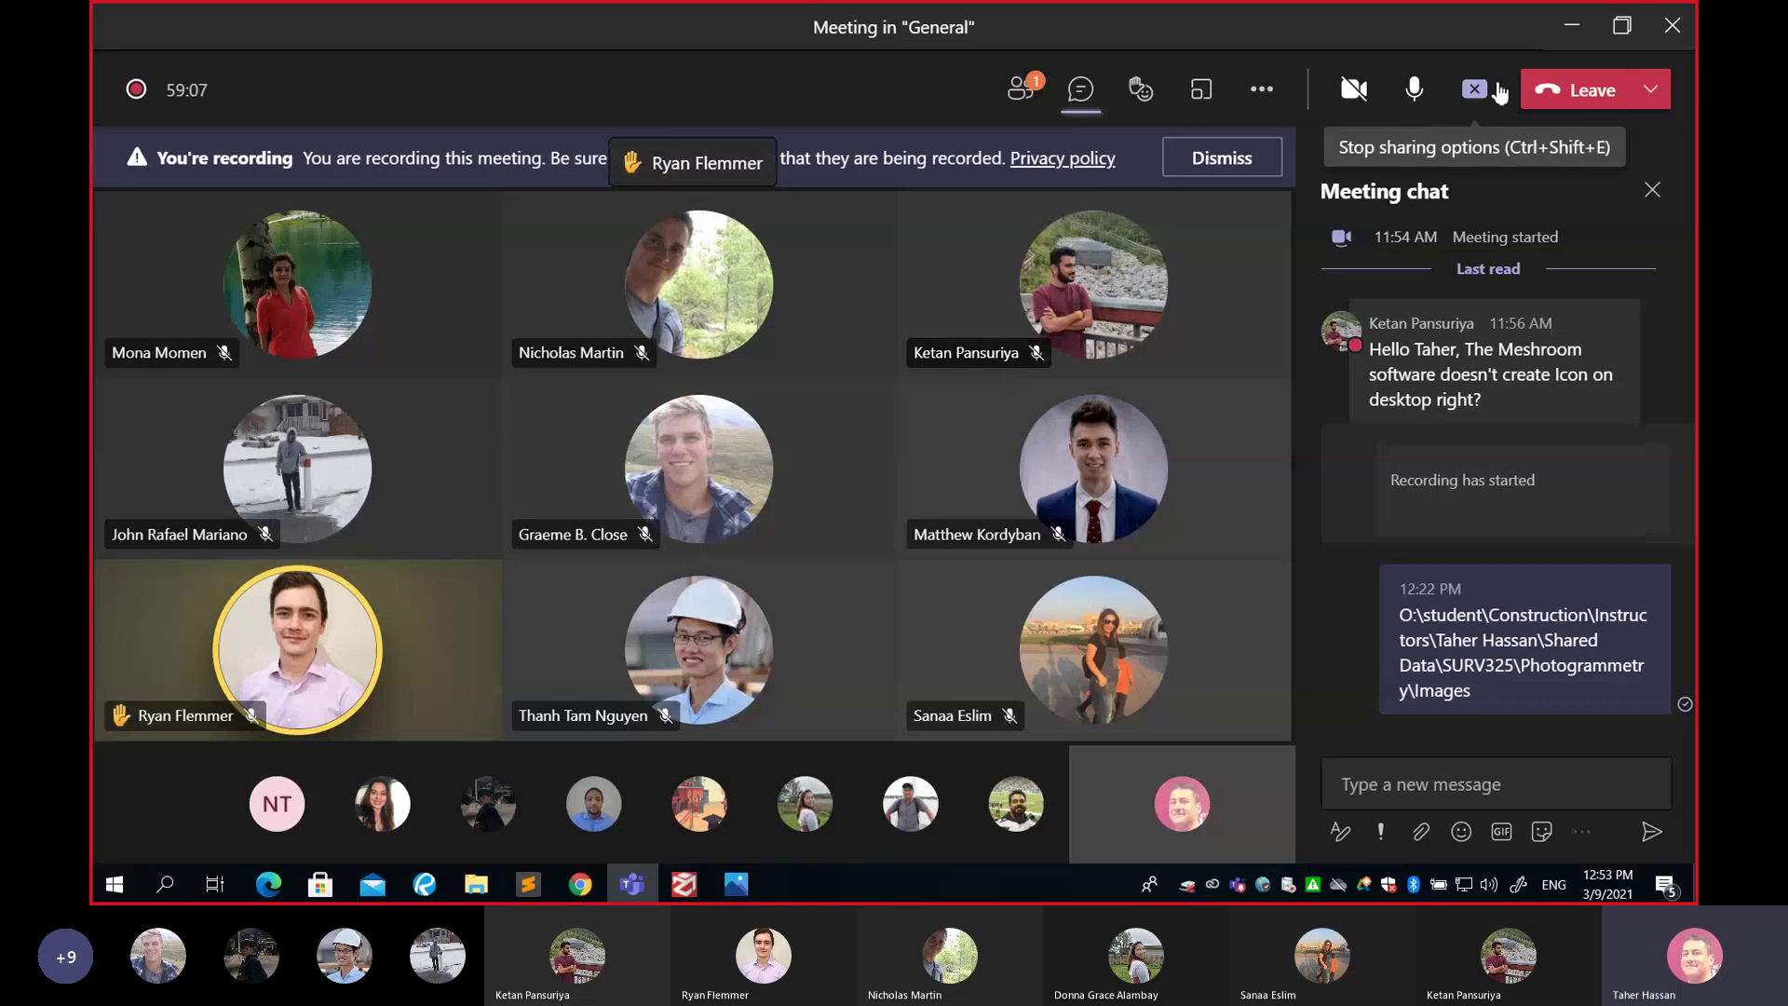
pyautogui.click(1576, 21)
pyautogui.moveTo(842, 533); pyautogui.dragTo(829, 412)
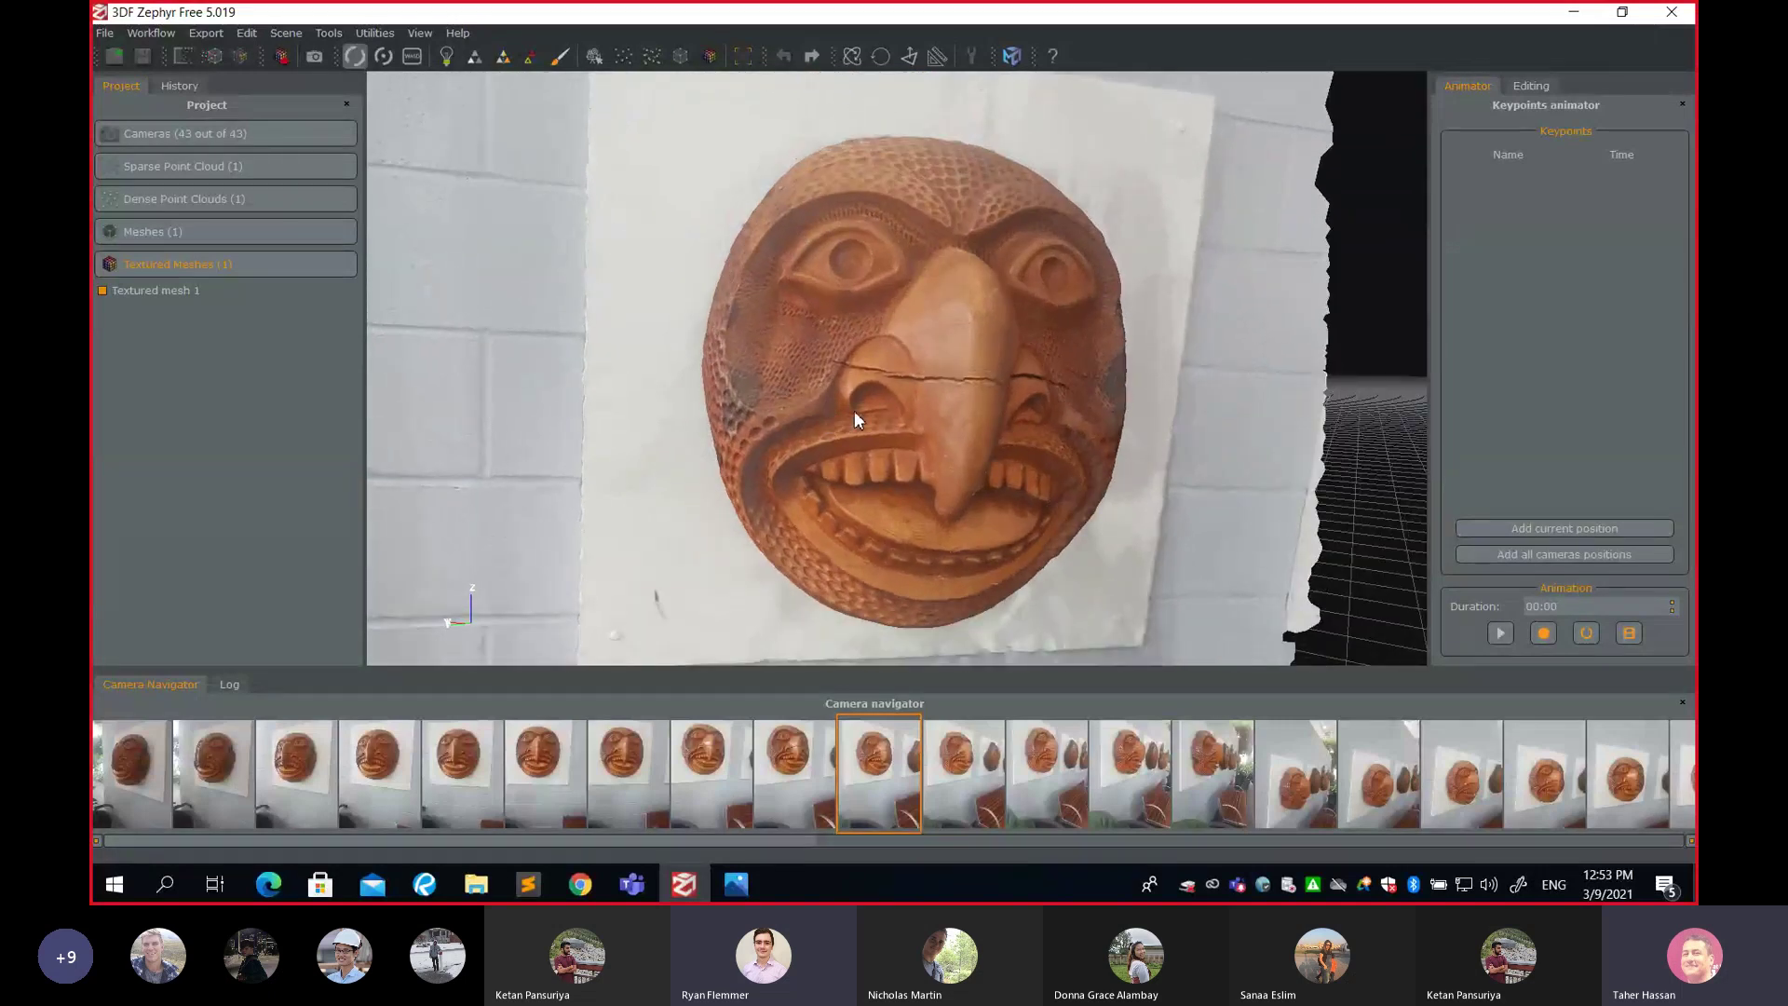
pyautogui.moveTo(907, 359); pyautogui.dragTo(898, 452)
pyautogui.moveTo(913, 380)
pyautogui.mouseDown()
pyautogui.moveTo(907, 331)
pyautogui.moveTo(878, 308)
pyautogui.moveTo(929, 398)
pyautogui.mouseUp()
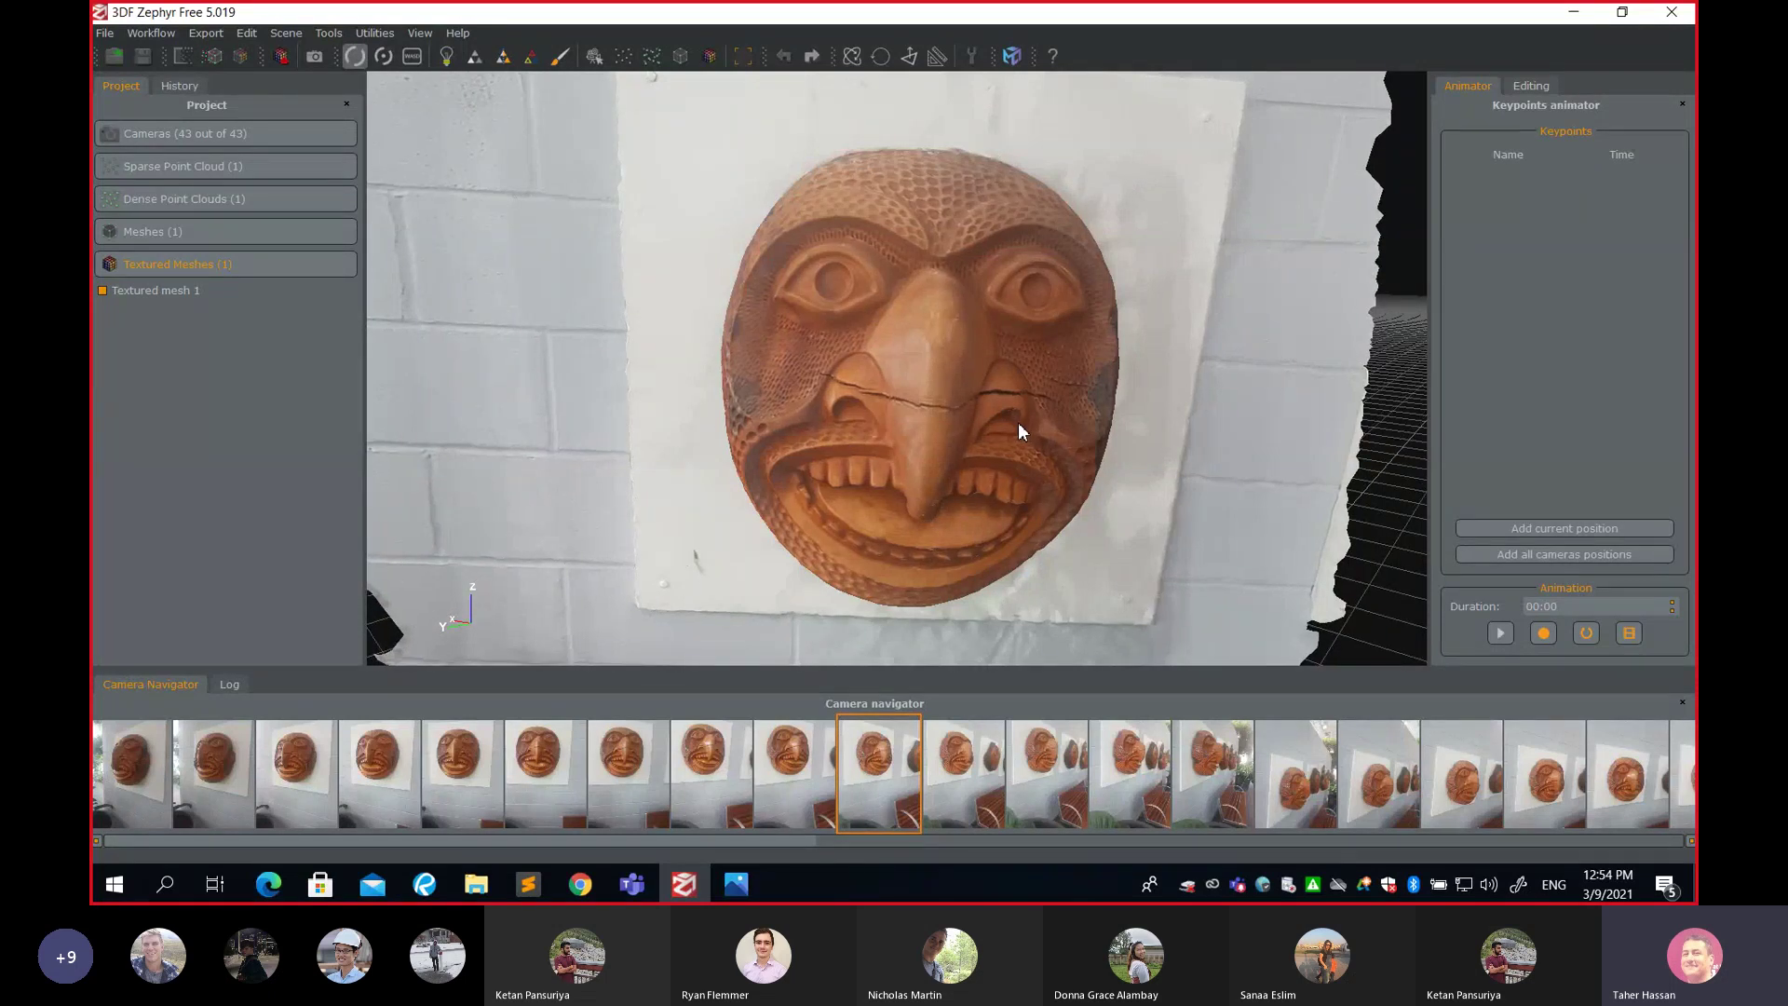
pyautogui.moveTo(1019, 421); pyautogui.dragTo(1013, 416)
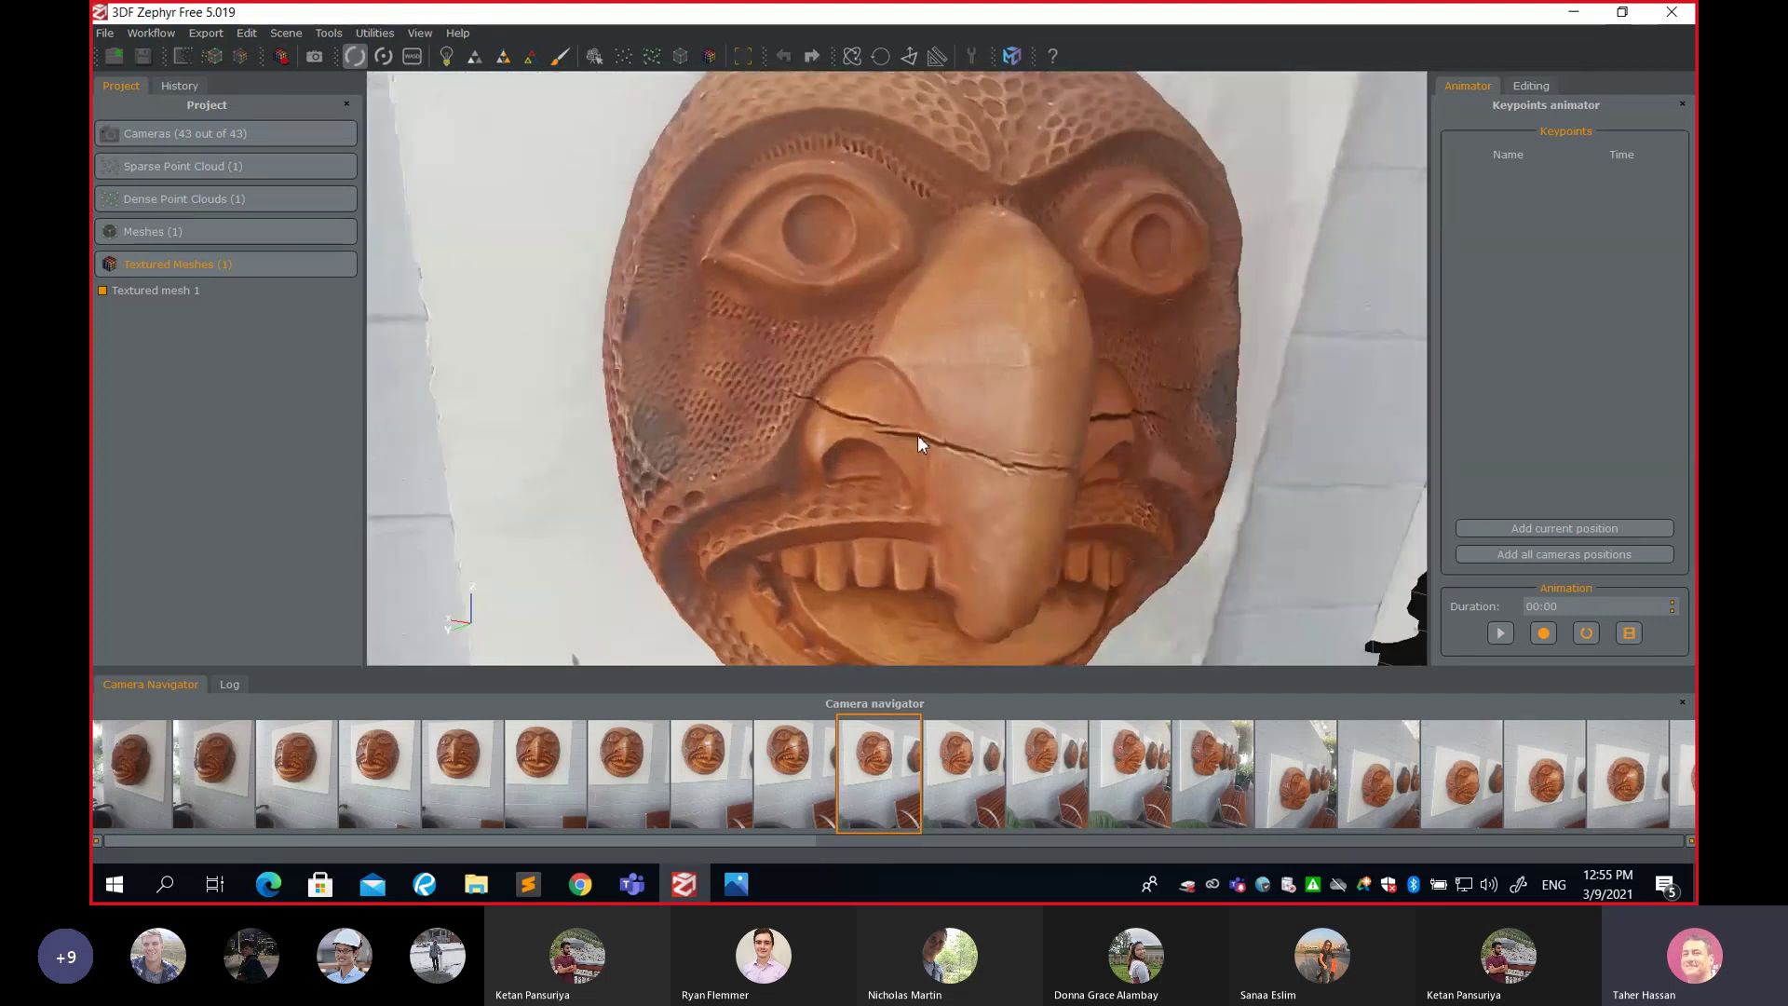
# Inspect the crack across the nose and the carved surface texture of the mask at close range from several angles
pyautogui.moveTo(971, 426); pyautogui.dragTo(918, 371)
pyautogui.scroll(-5, 917, 372)
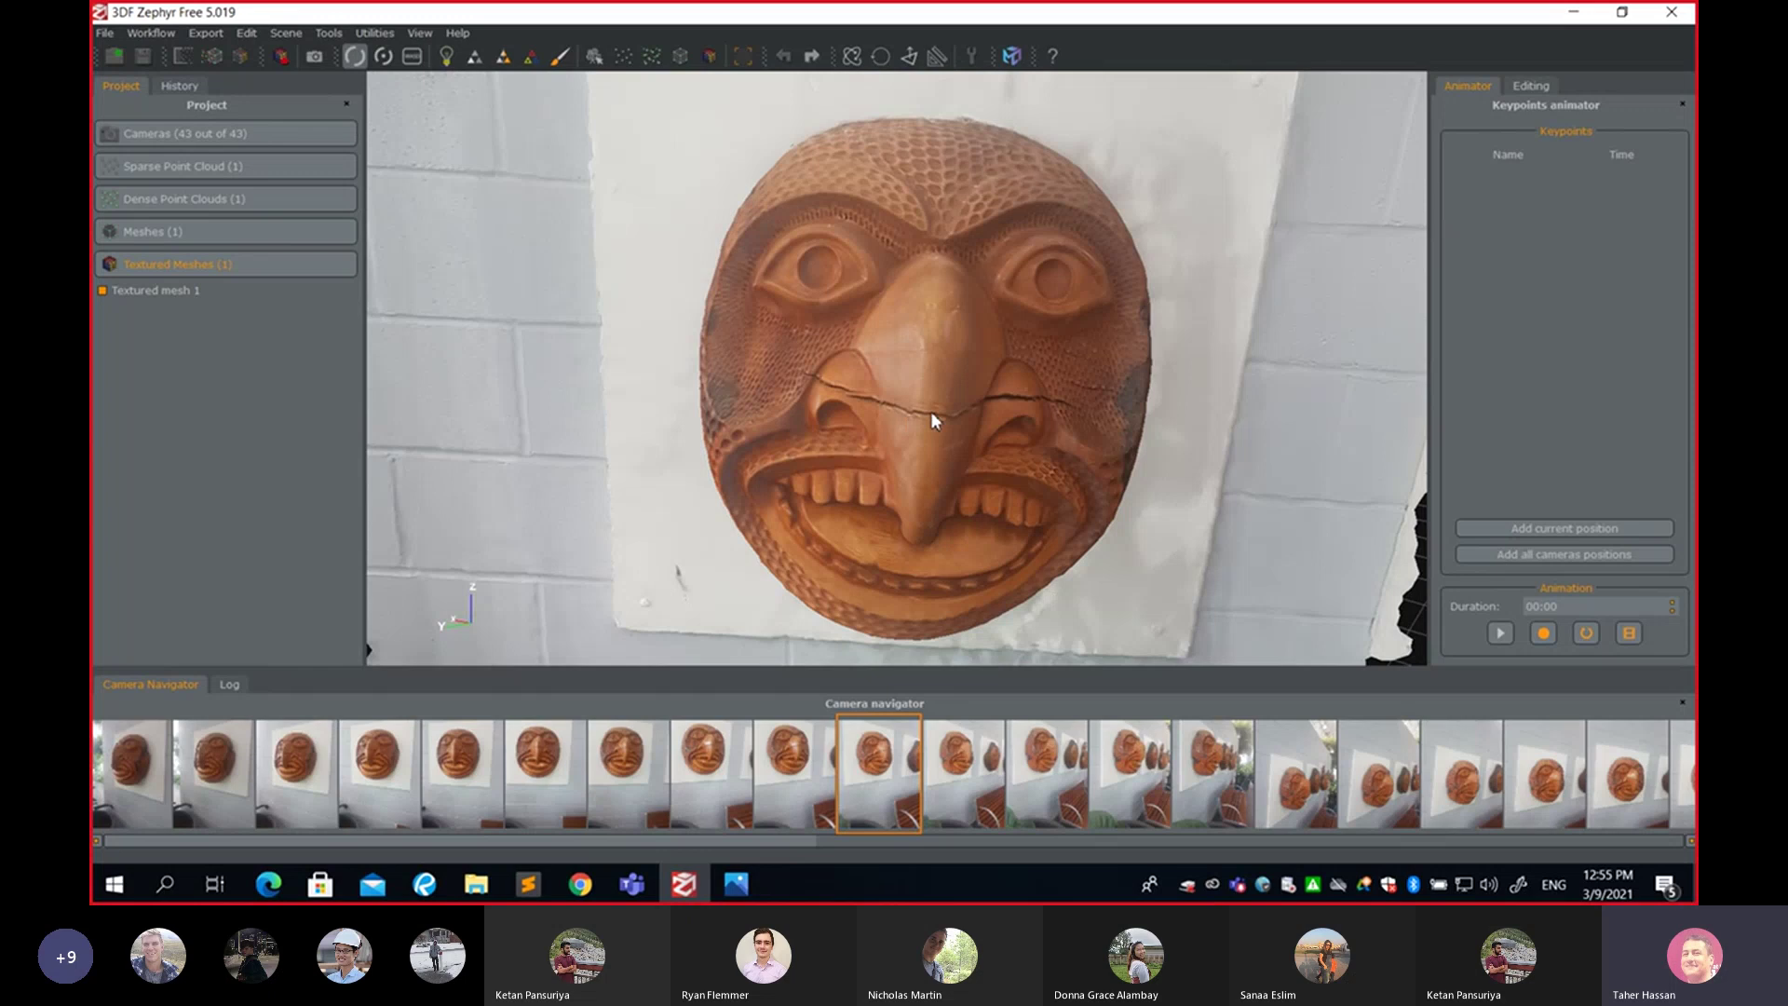
pyautogui.moveTo(931, 412); pyautogui.dragTo(864, 337)
pyautogui.scroll(5, 896, 324)
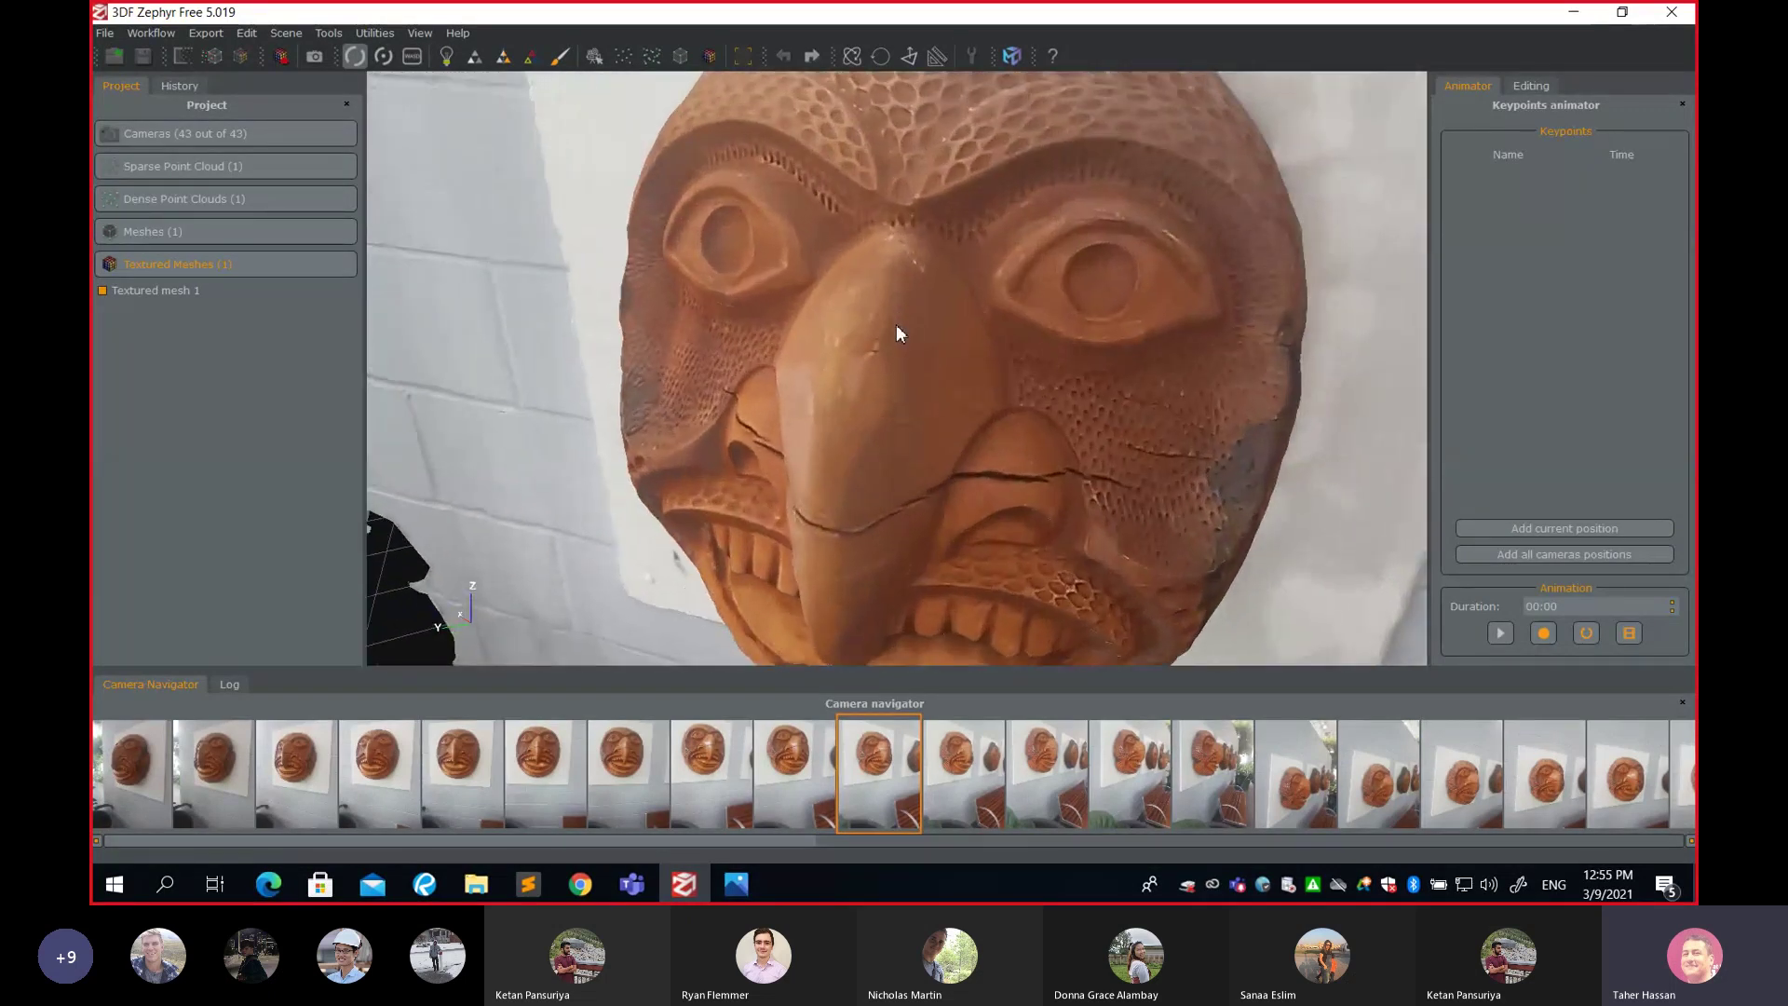
pyautogui.scroll(-5, 835, 457)
pyautogui.moveTo(835, 456); pyautogui.dragTo(809, 361)
pyautogui.scroll(5, 818, 360)
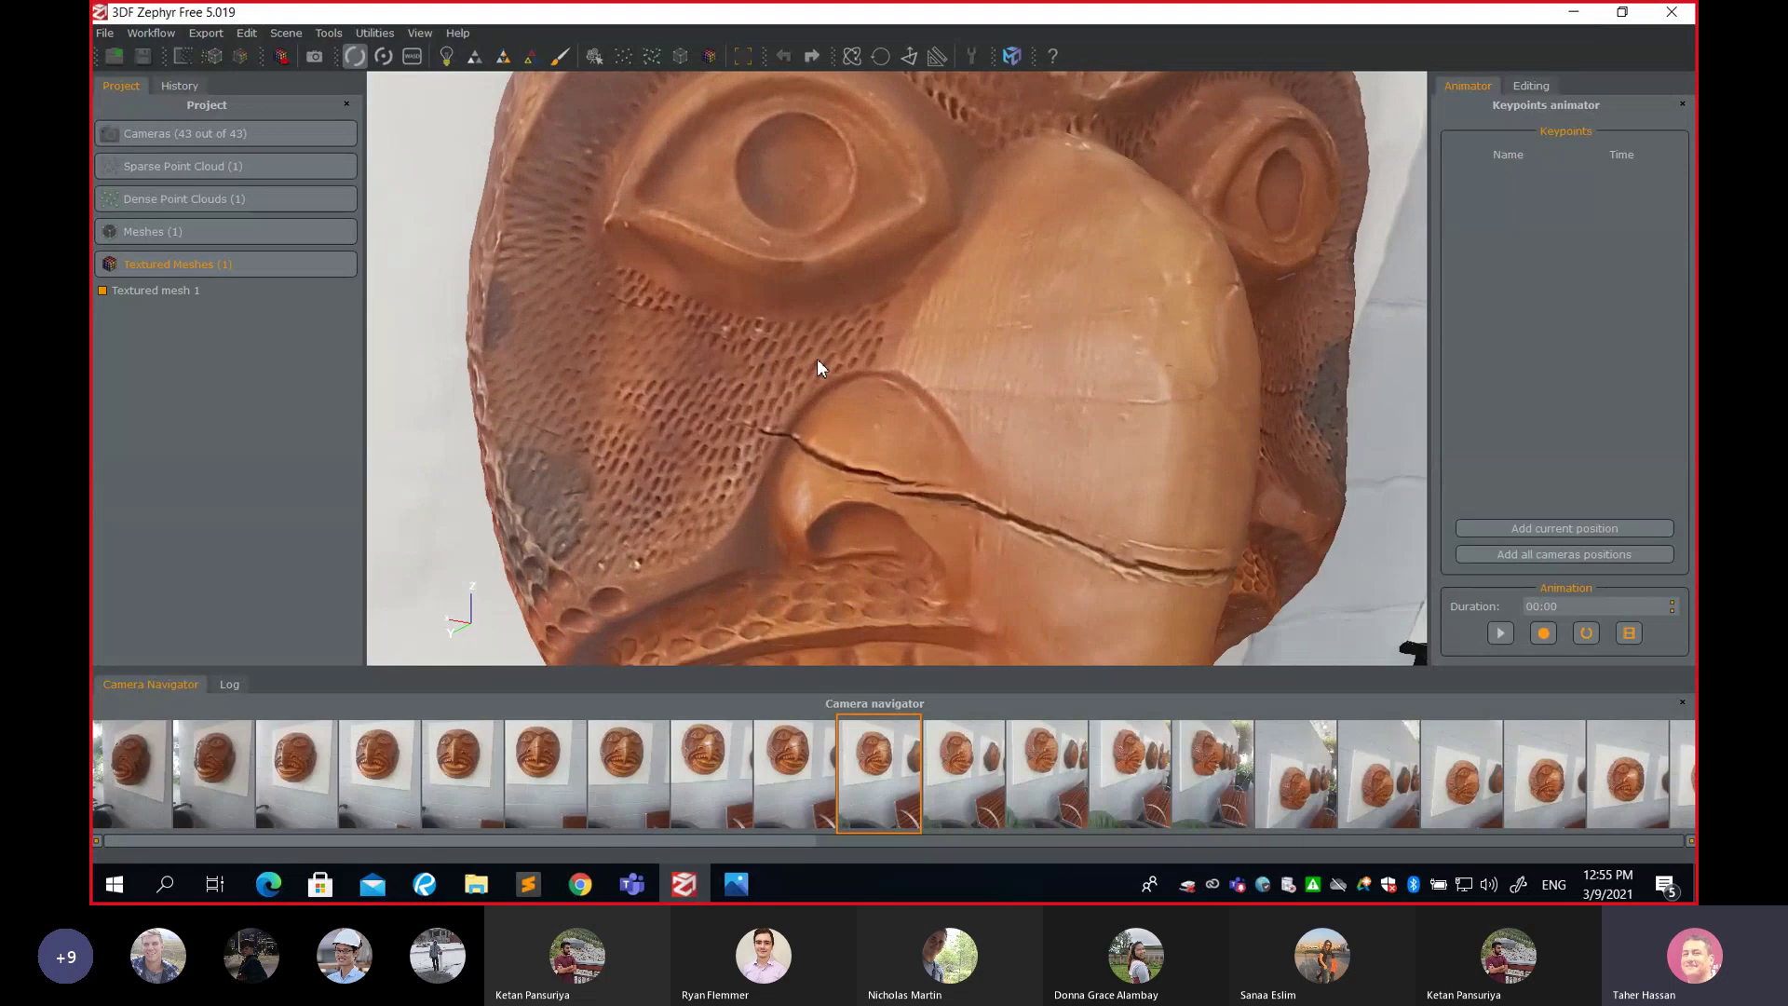
pyautogui.scroll(4, 832, 355)
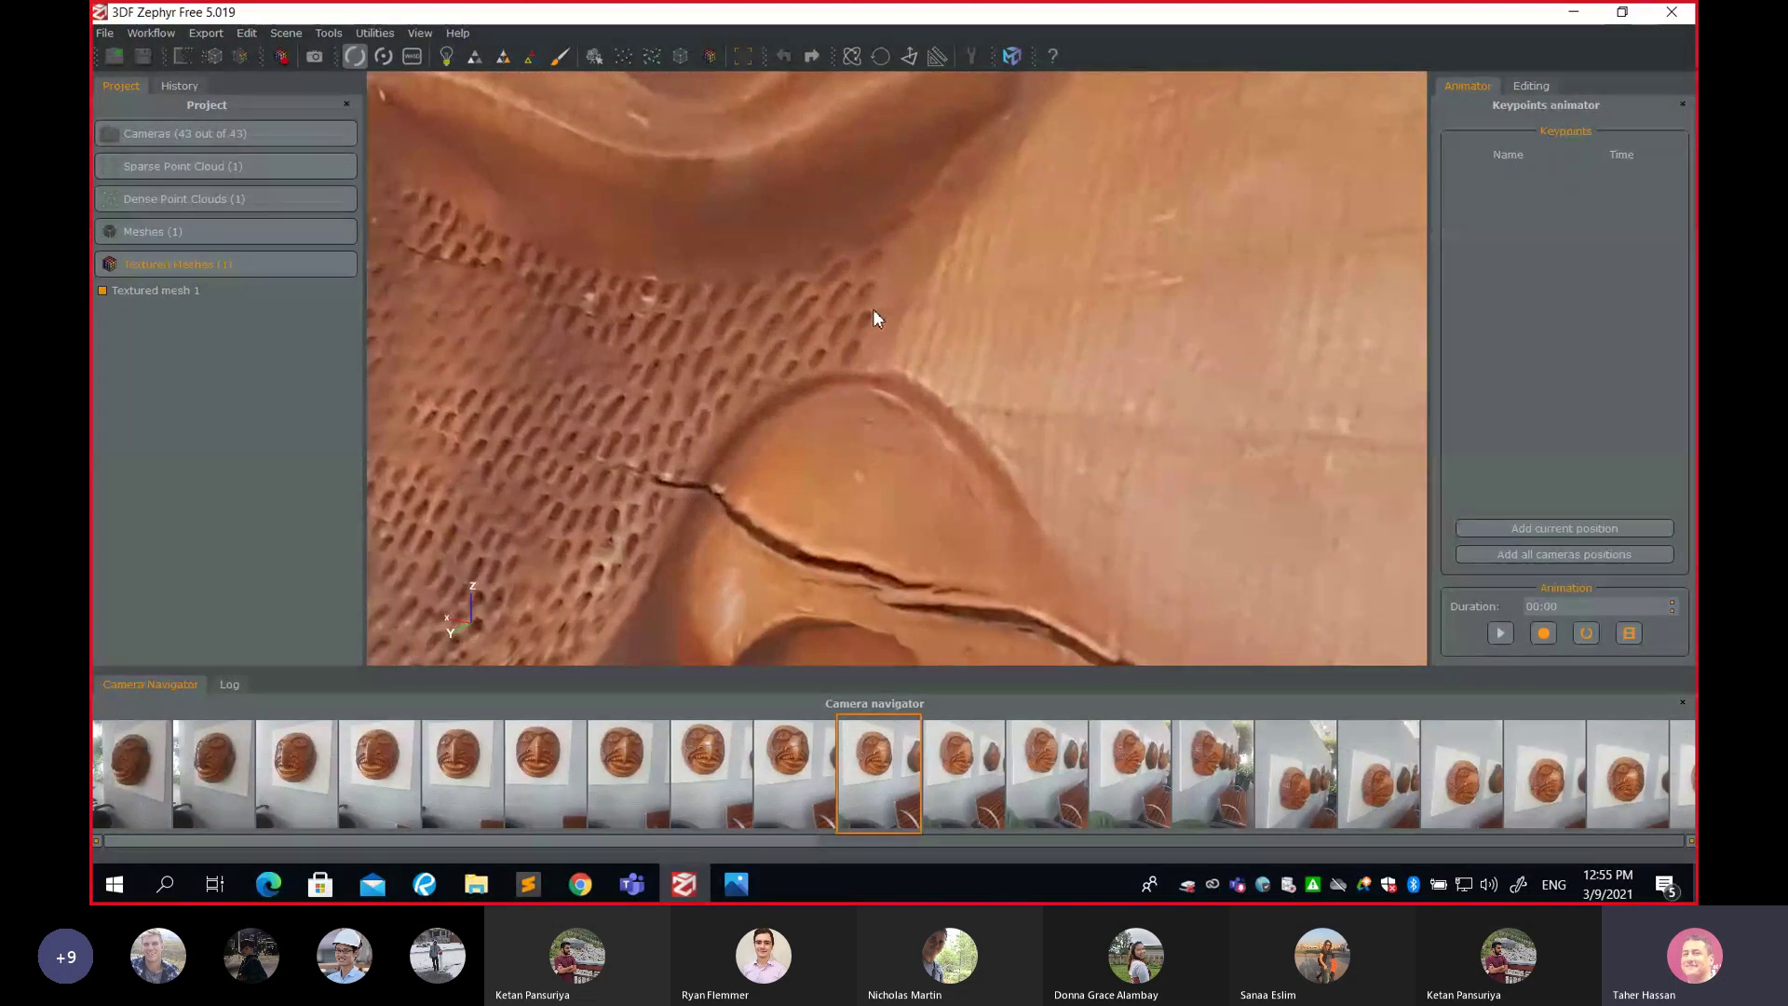
pyautogui.scroll(-4, 863, 322)
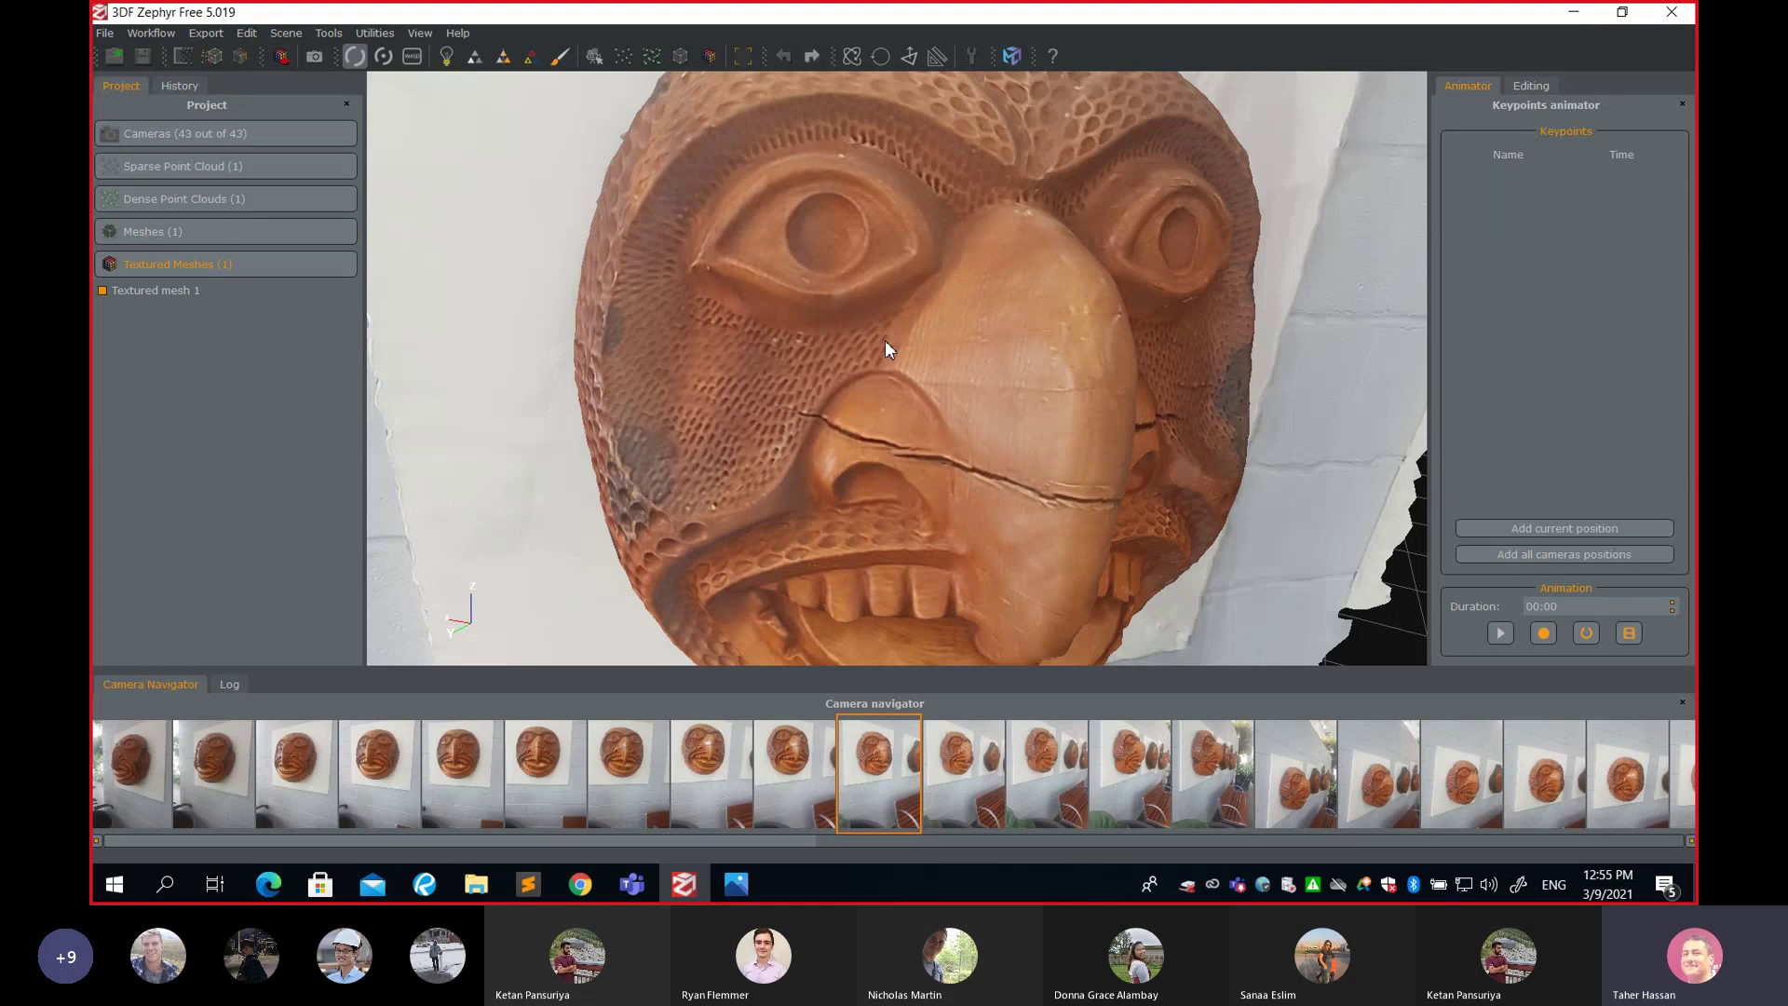
pyautogui.scroll(-3, 885, 339)
pyautogui.moveTo(886, 339); pyautogui.dragTo(908, 357)
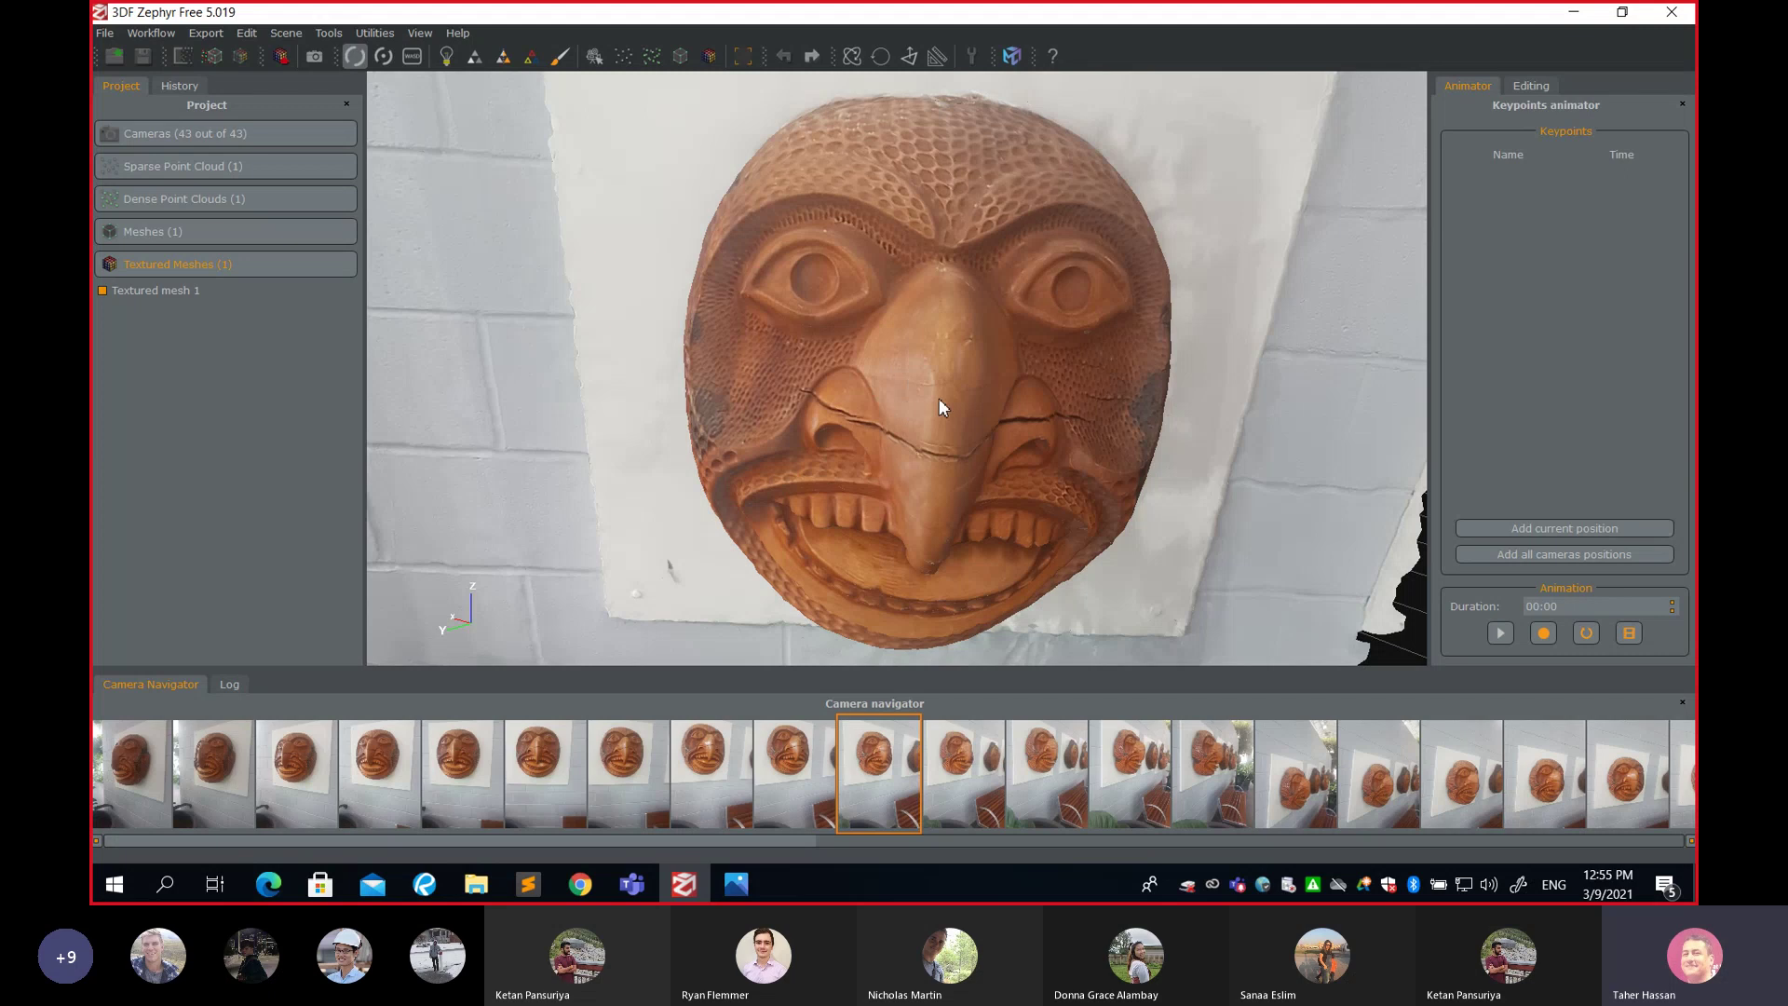
pyautogui.moveTo(941, 403); pyautogui.dragTo(877, 391)
pyautogui.scroll(-3, 875, 354)
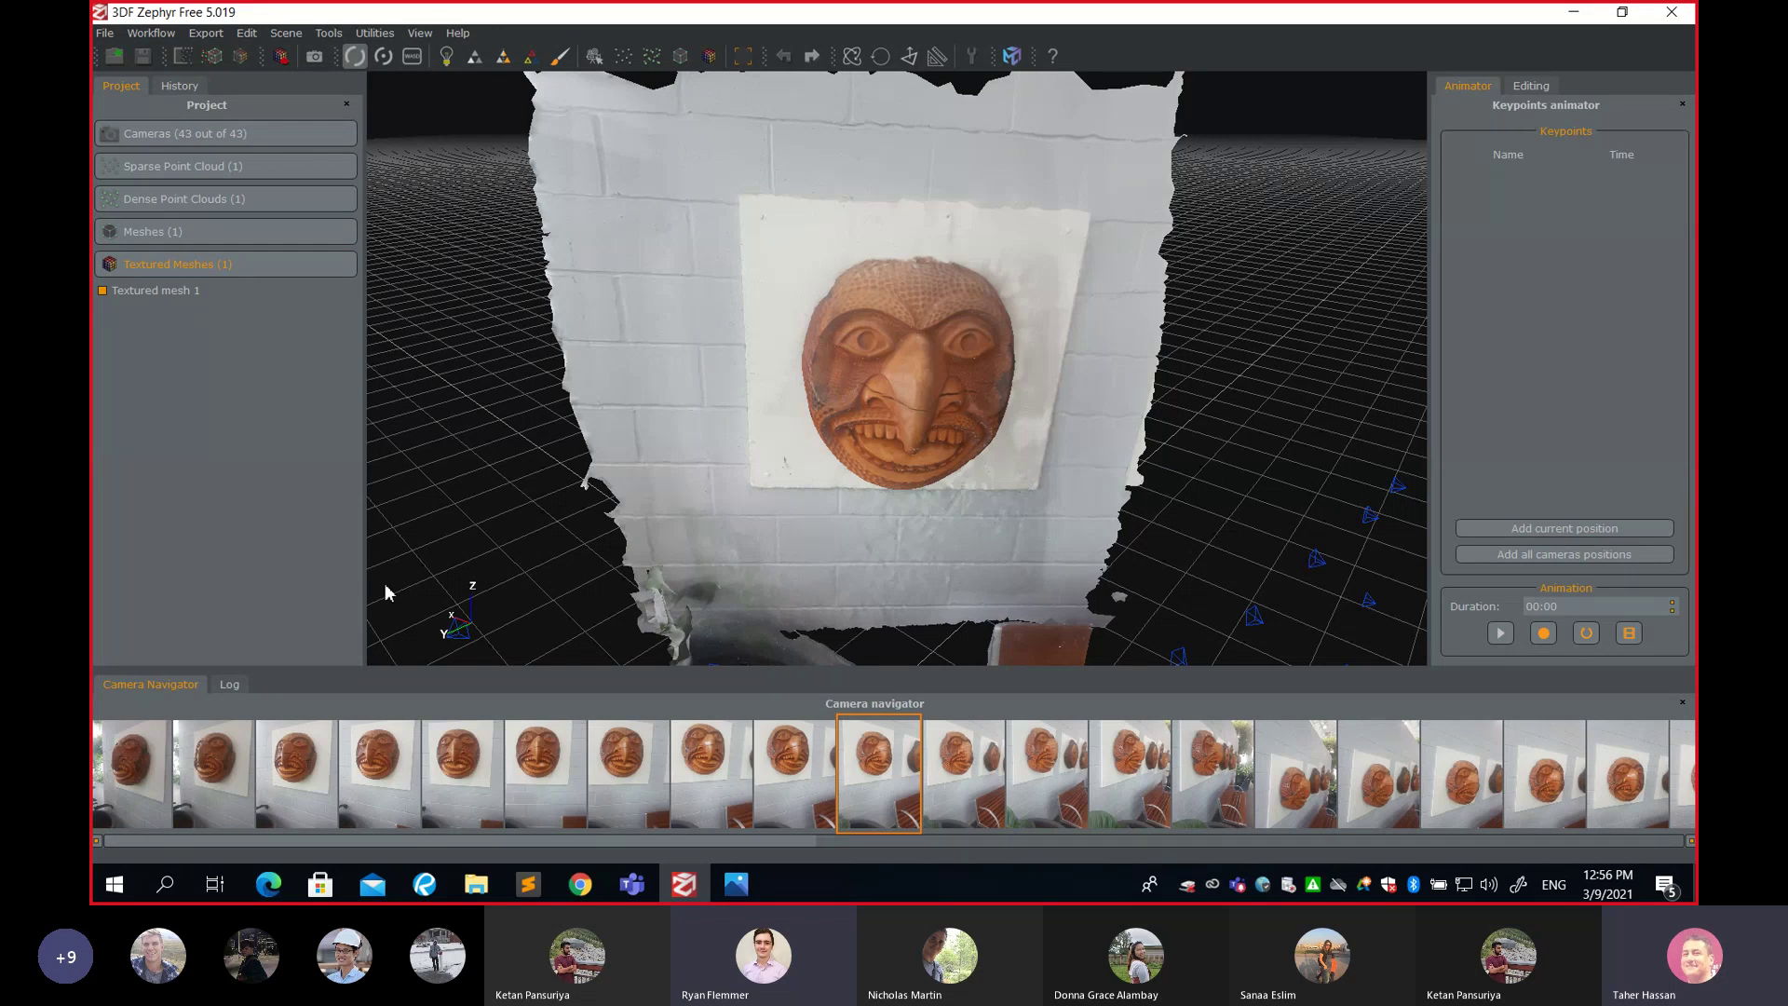
# Switch to the Bluebeam Revu tutorial and review the list of processing steps from Structure from Motion to Texturing
pyautogui.click(425, 883)
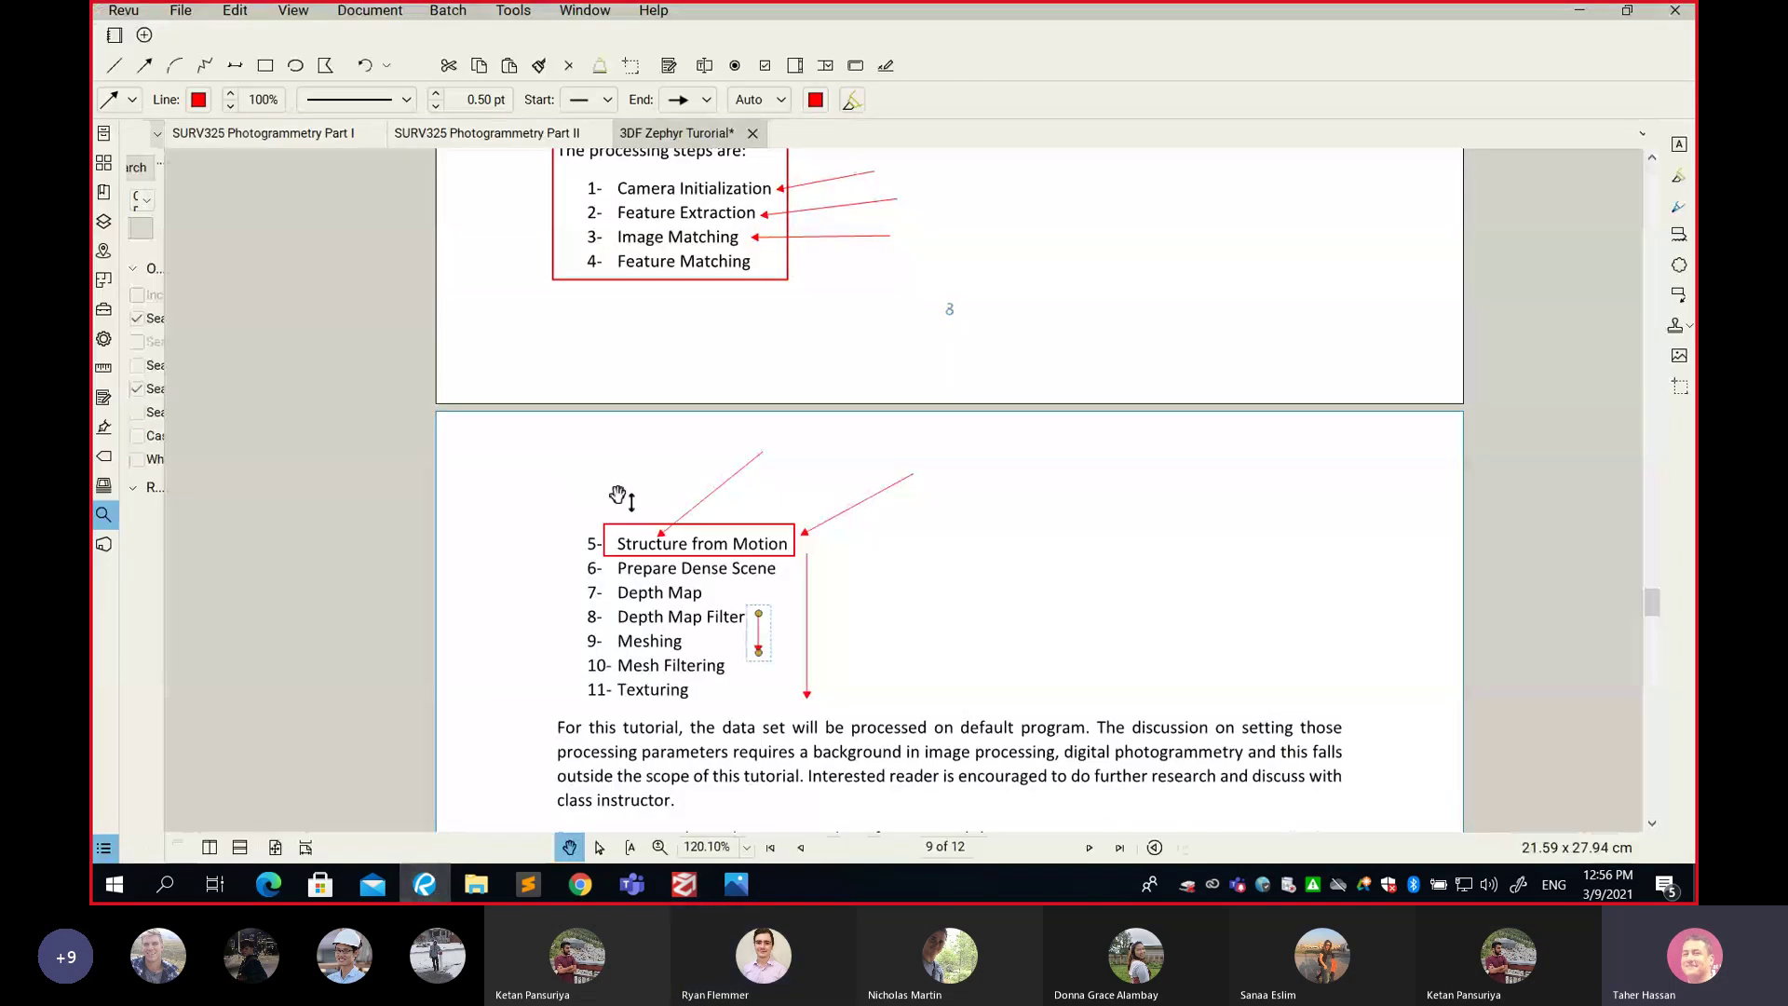
pyautogui.scroll(1, 735, 405)
pyautogui.scroll(-1, 734, 407)
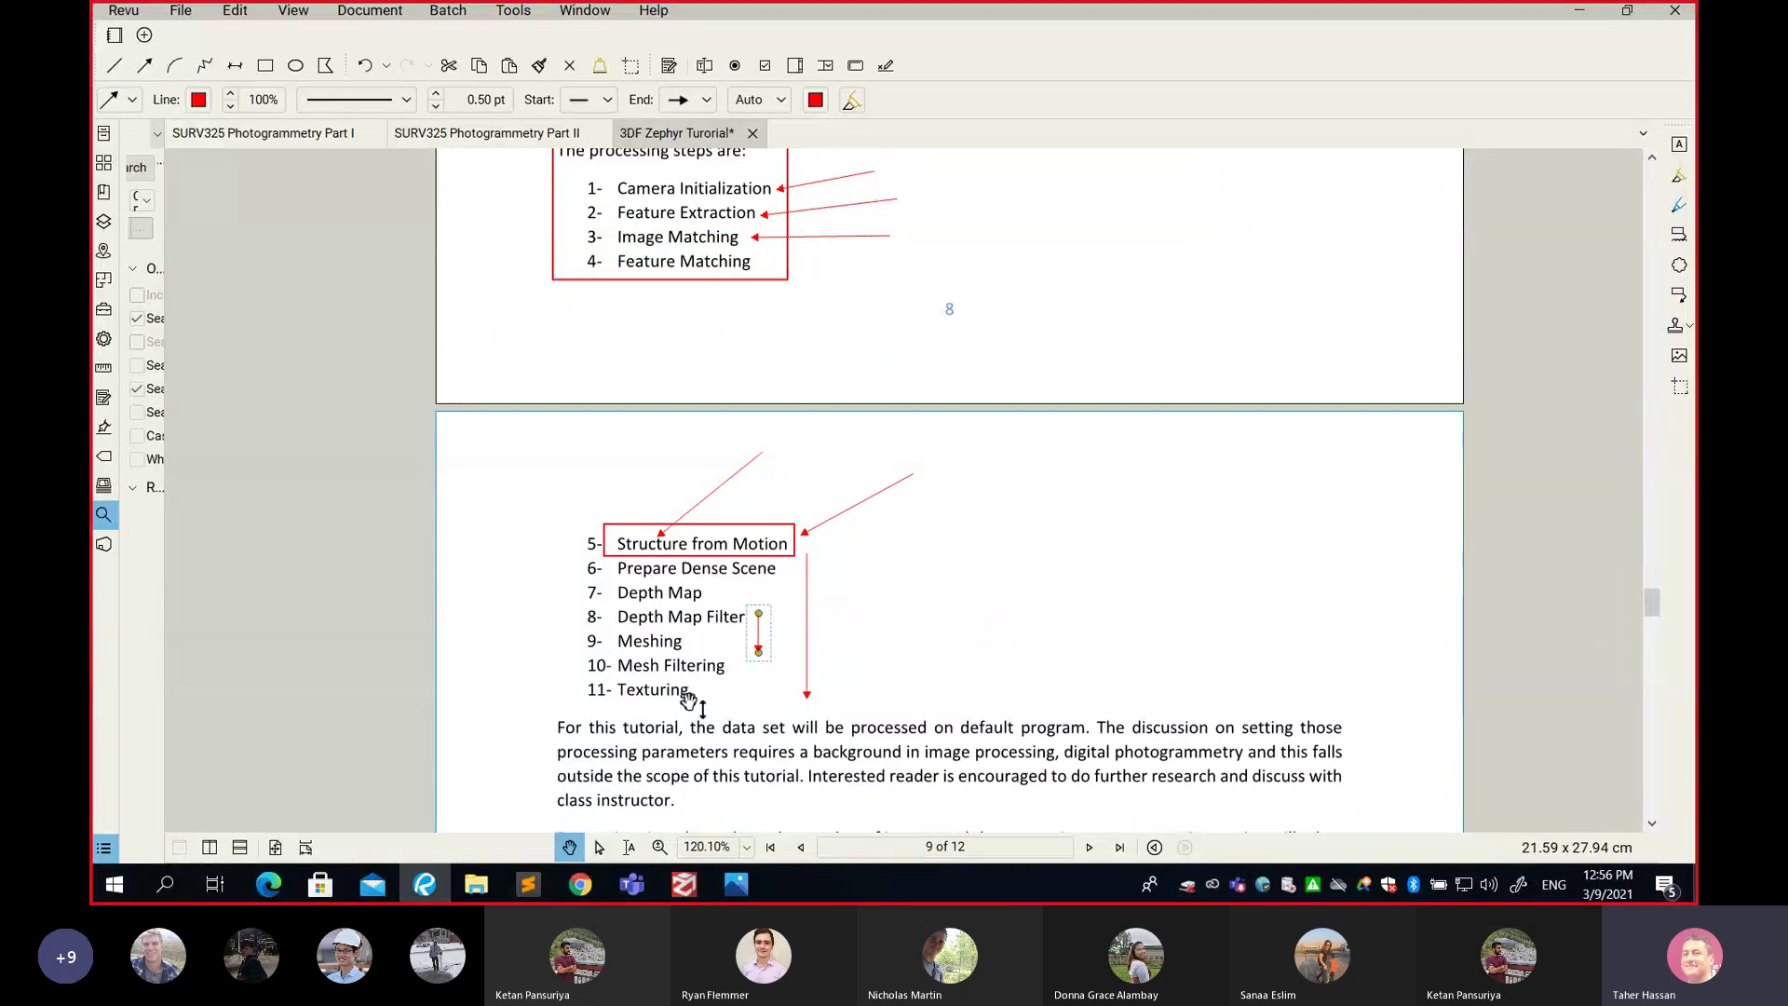
# Point a red arrow at the Texturing step in the tutorial, and hide Textured mesh 1 in 3DF Zephyr
pyautogui.moveTo(755, 692); pyautogui.dragTo(699, 692)
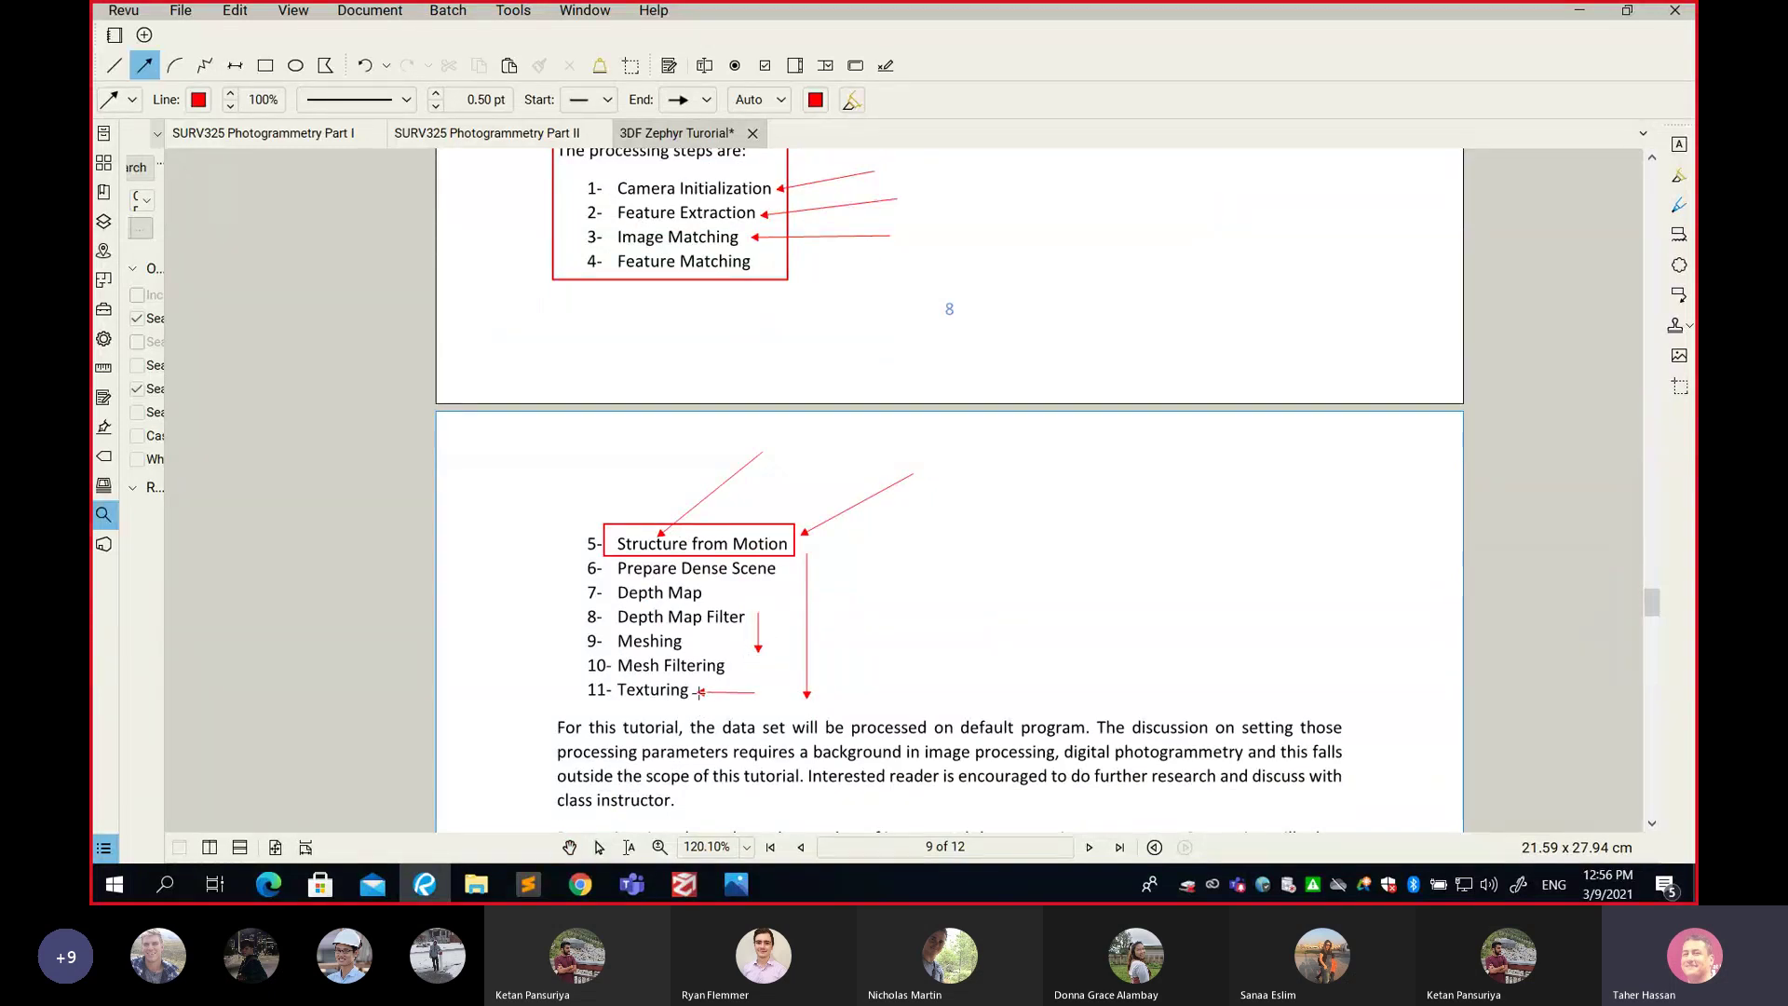
pyautogui.hotkey('alt', 'Tab')
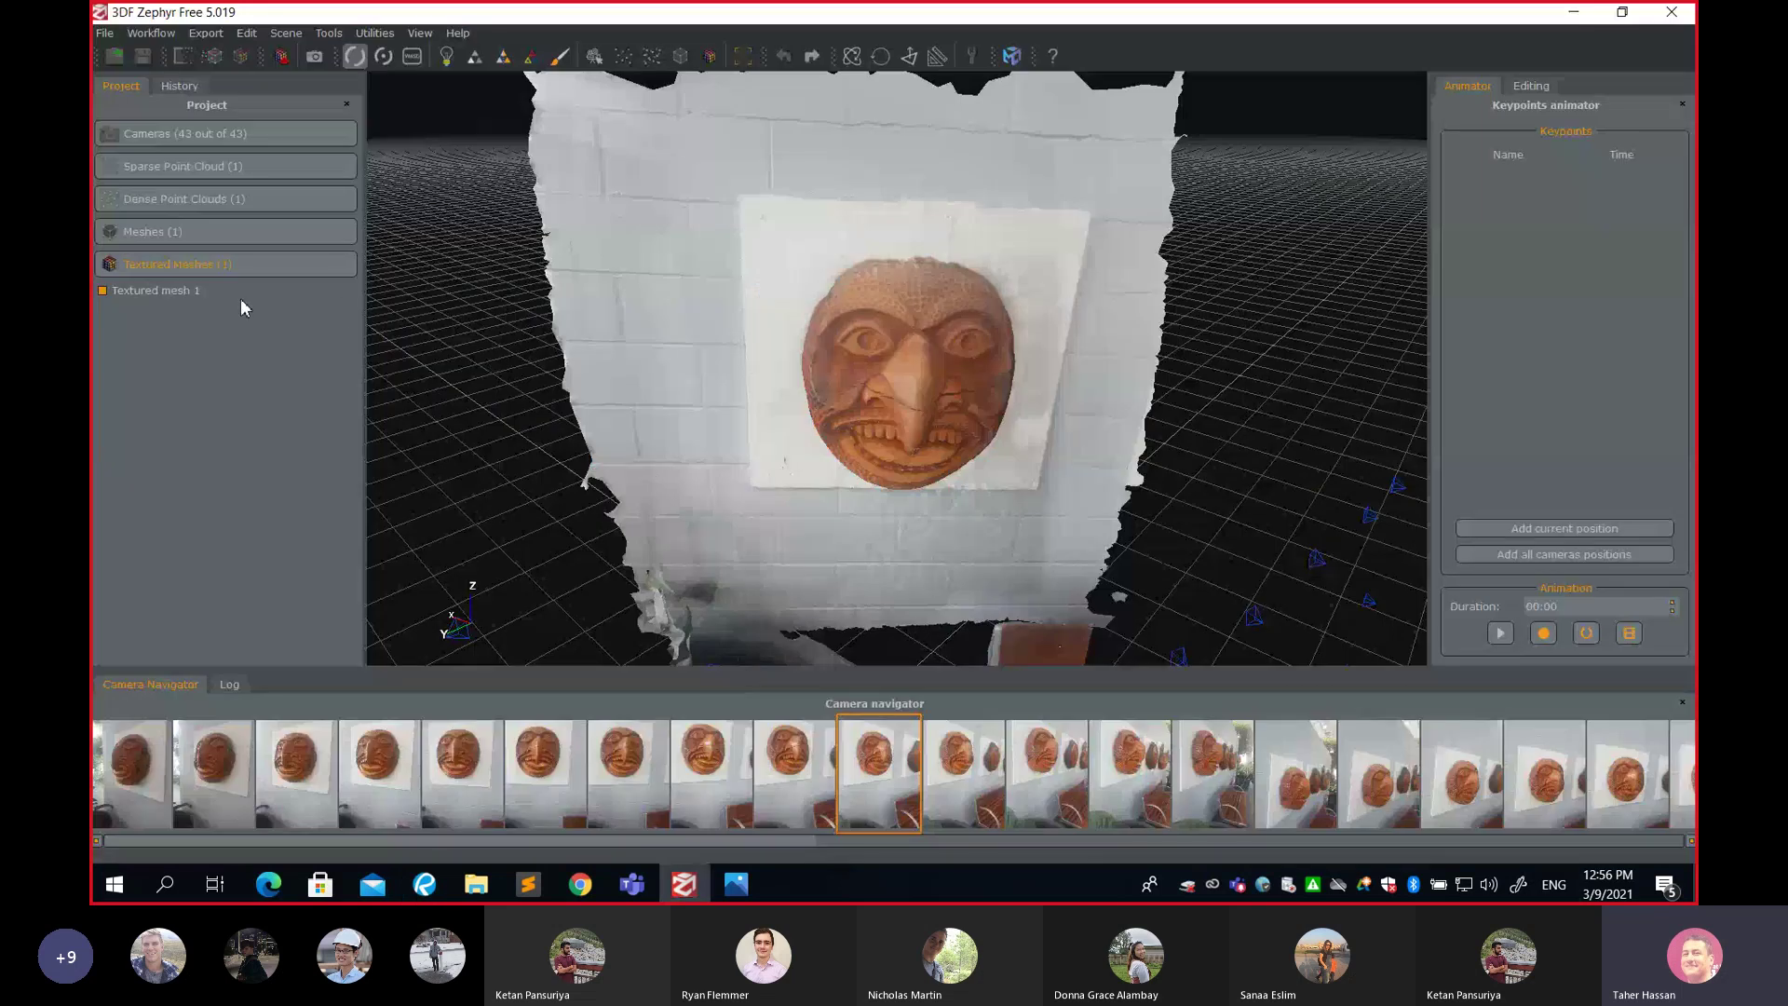
pyautogui.click(102, 290)
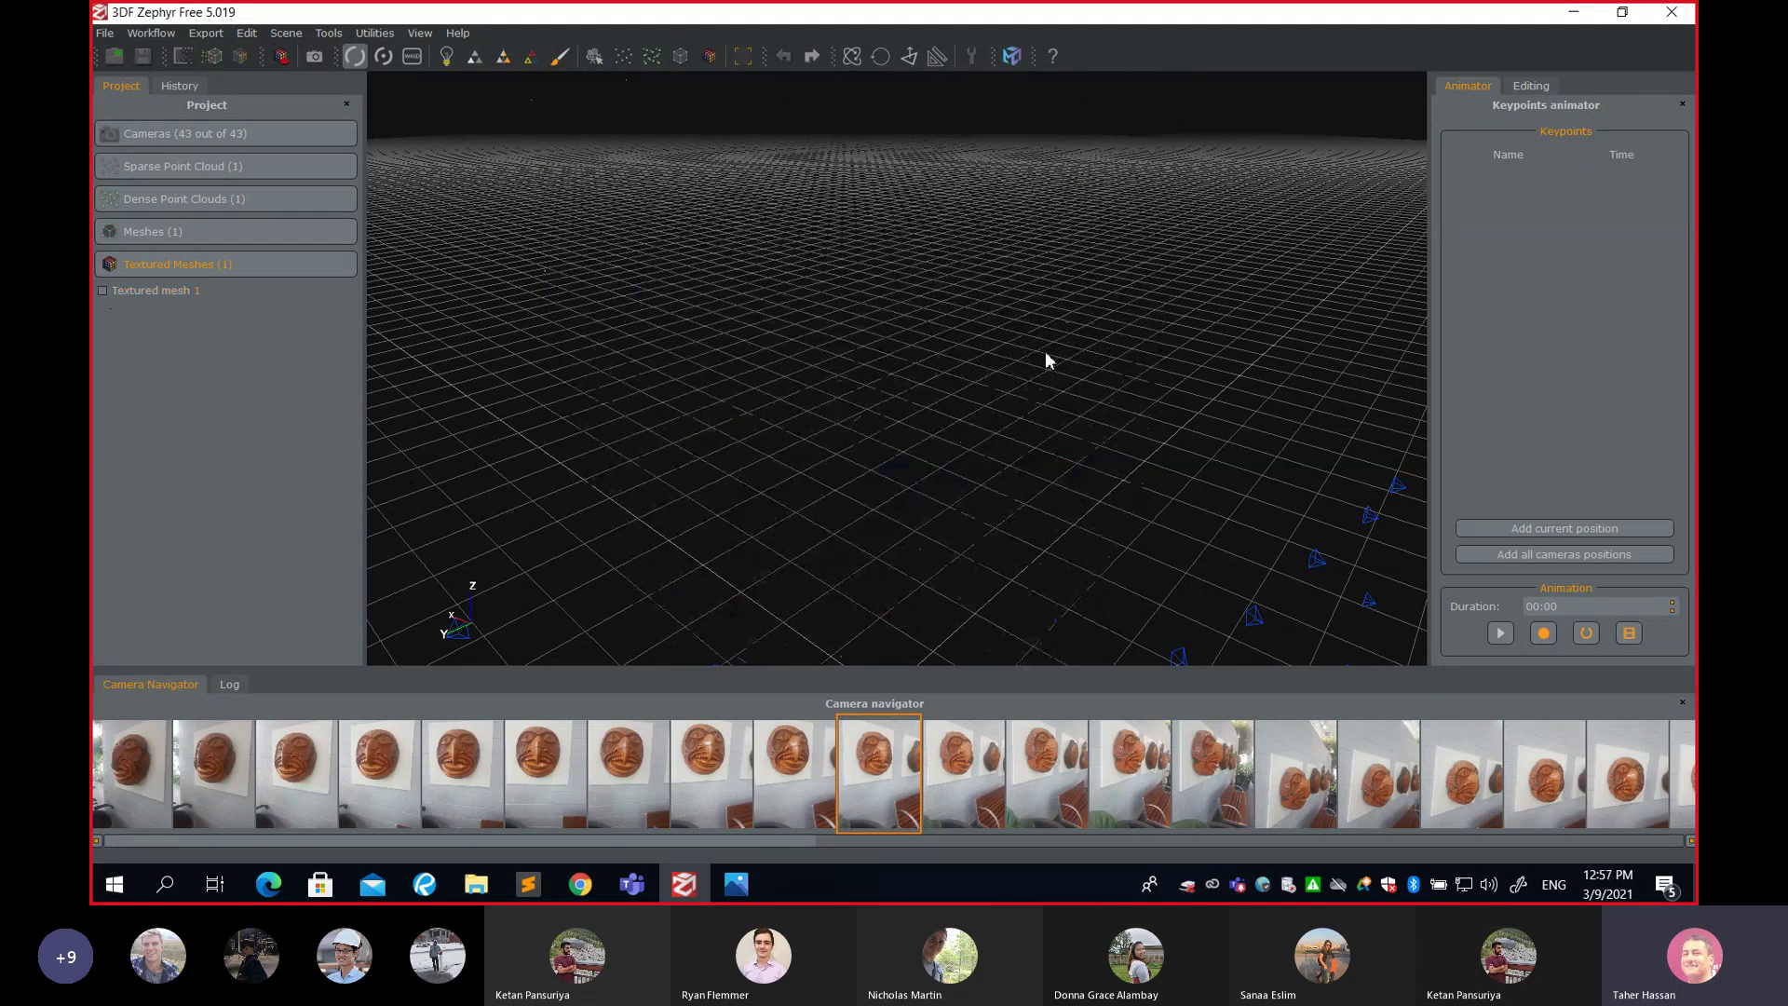
# Hide the first eight cameras in the project's camera list, from 20191102_133812.jpg to 20191102_133827.jpg
pyautogui.click(226, 137)
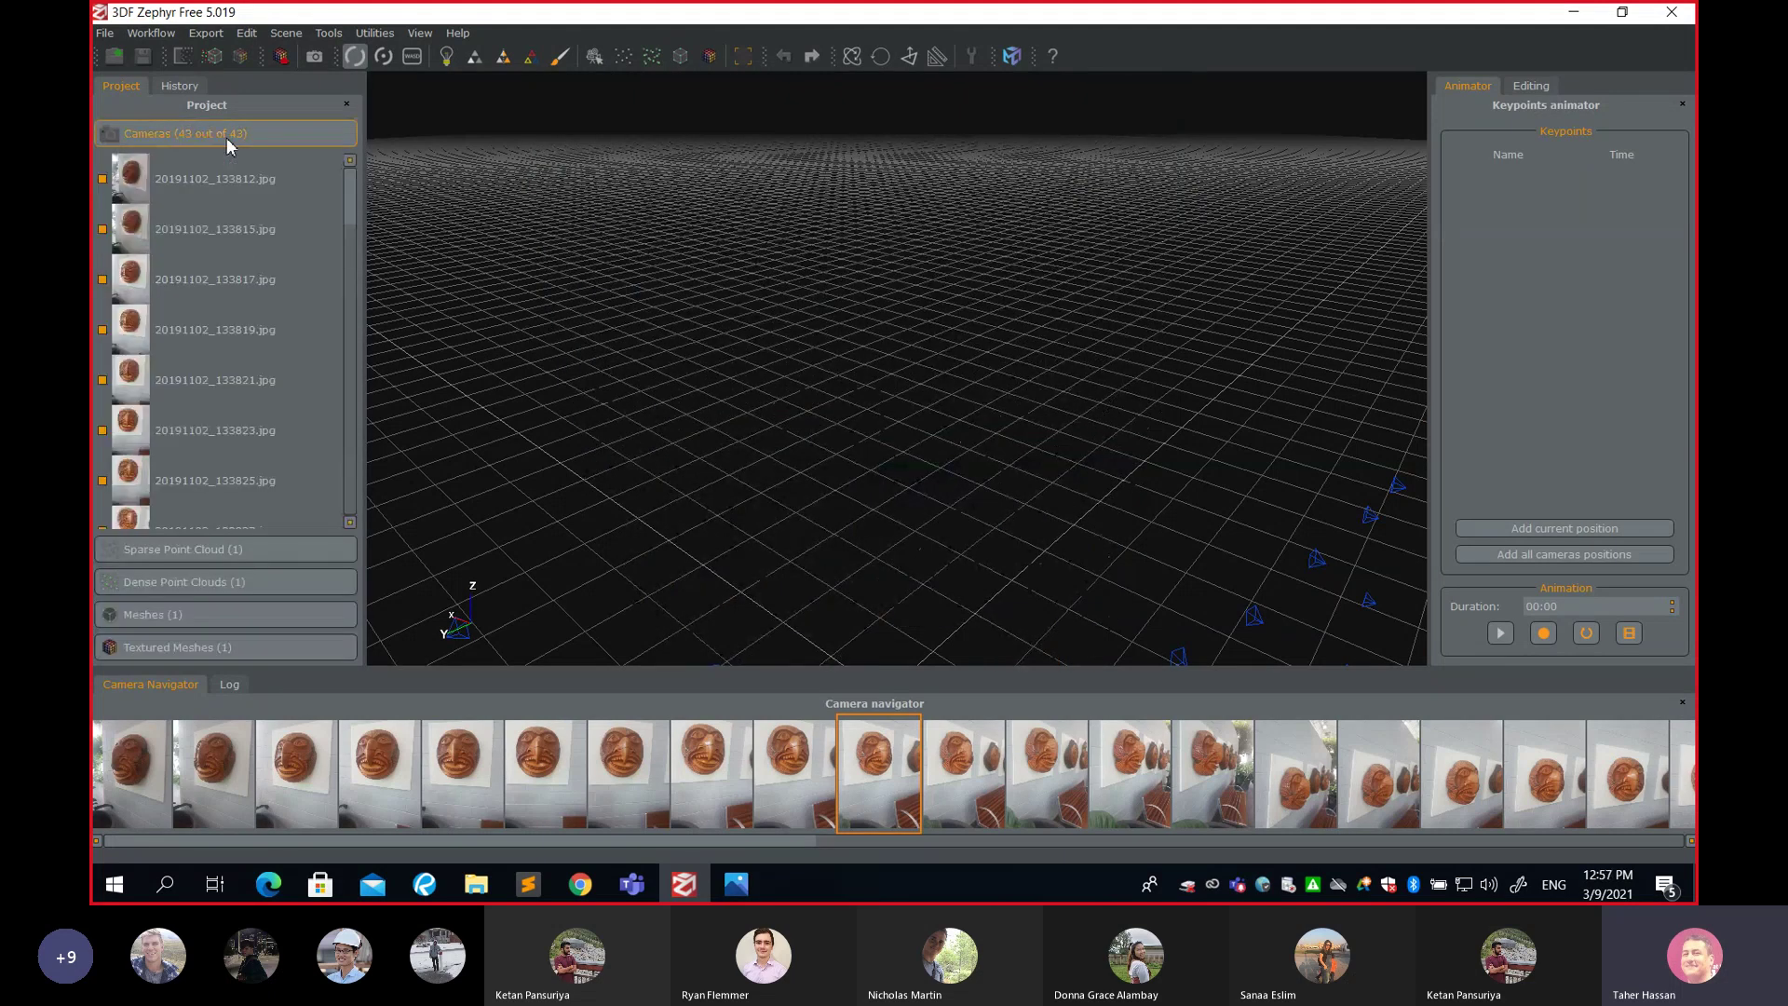
pyautogui.click(102, 179)
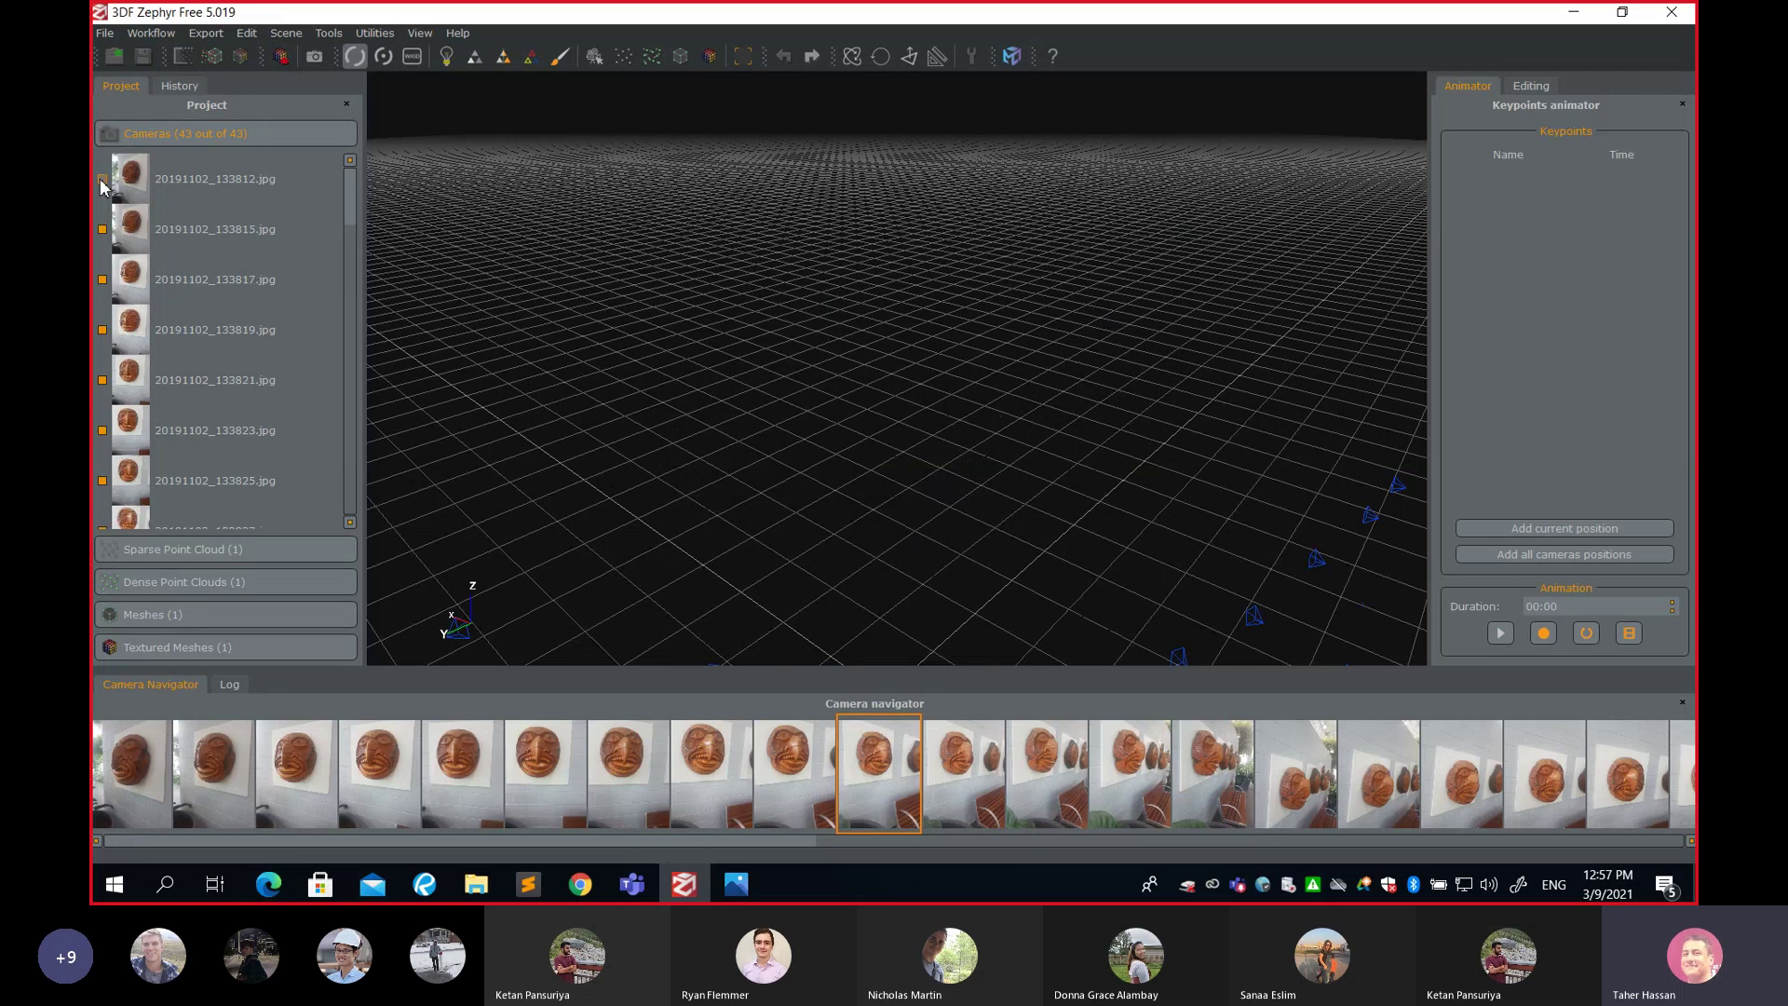
pyautogui.click(103, 229)
pyautogui.click(103, 279)
pyautogui.click(103, 330)
pyautogui.click(103, 380)
pyautogui.click(103, 431)
pyautogui.click(103, 481)
pyautogui.scroll(-2, 156, 354)
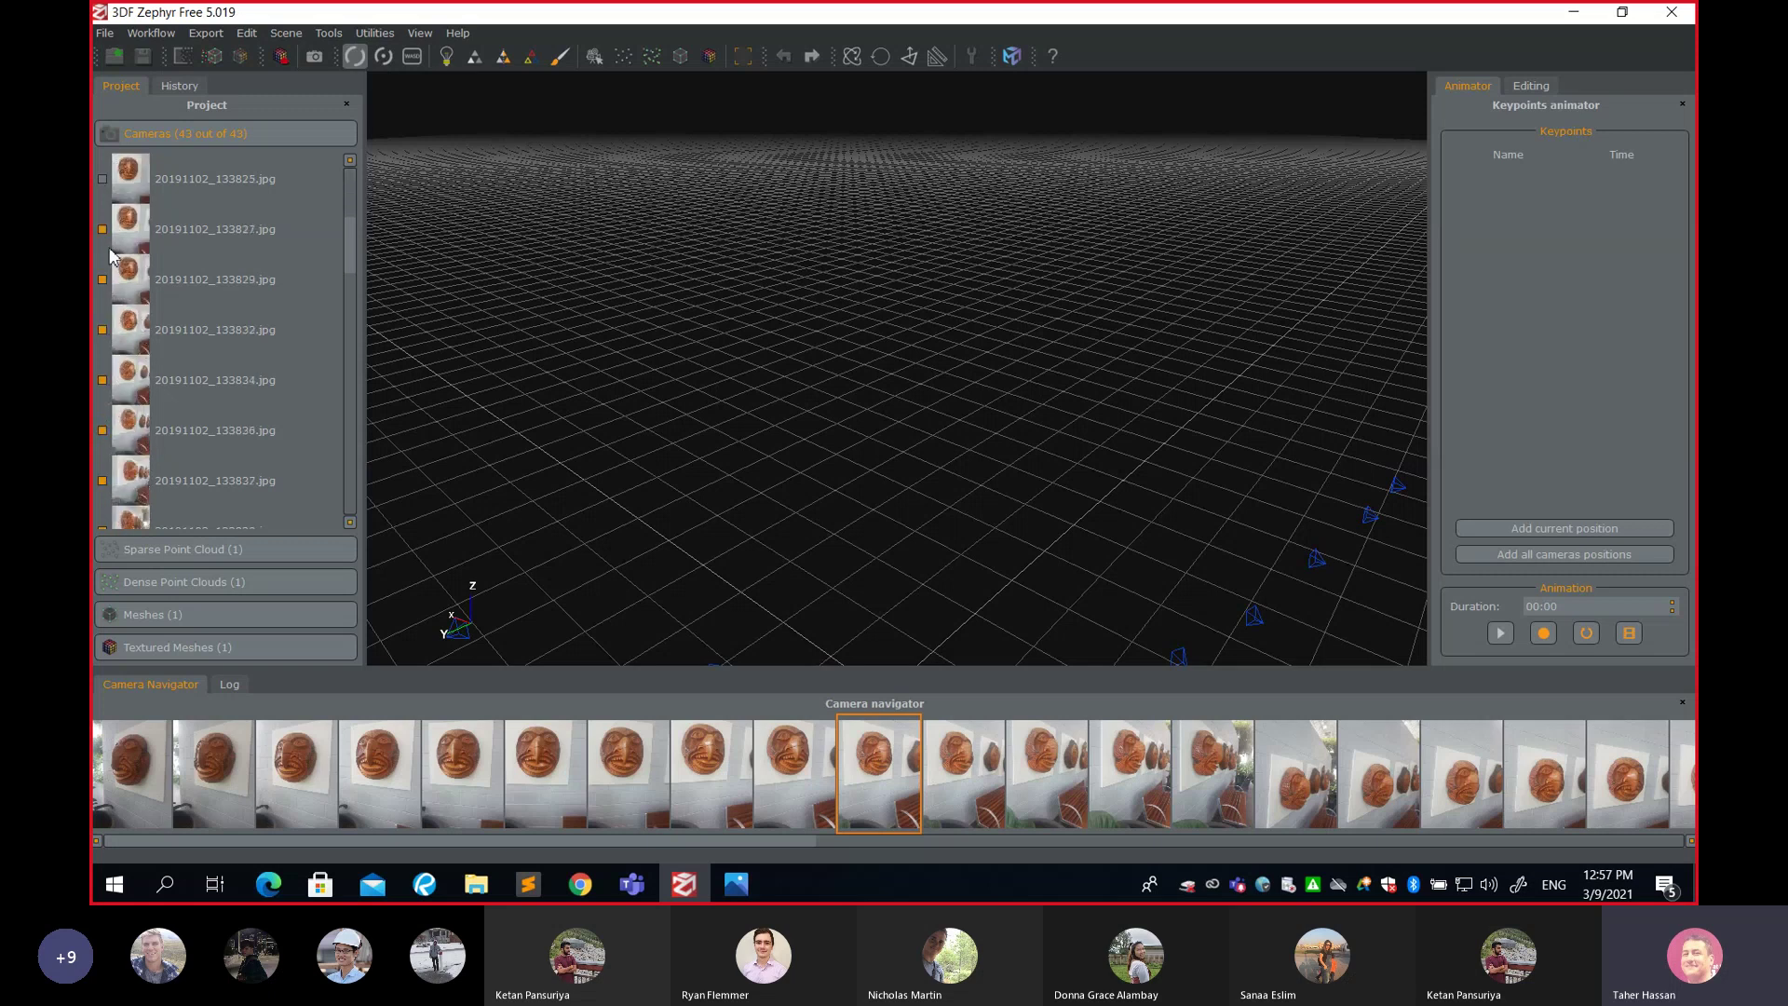
pyautogui.click(103, 233)
pyautogui.doubleClick(111, 270)
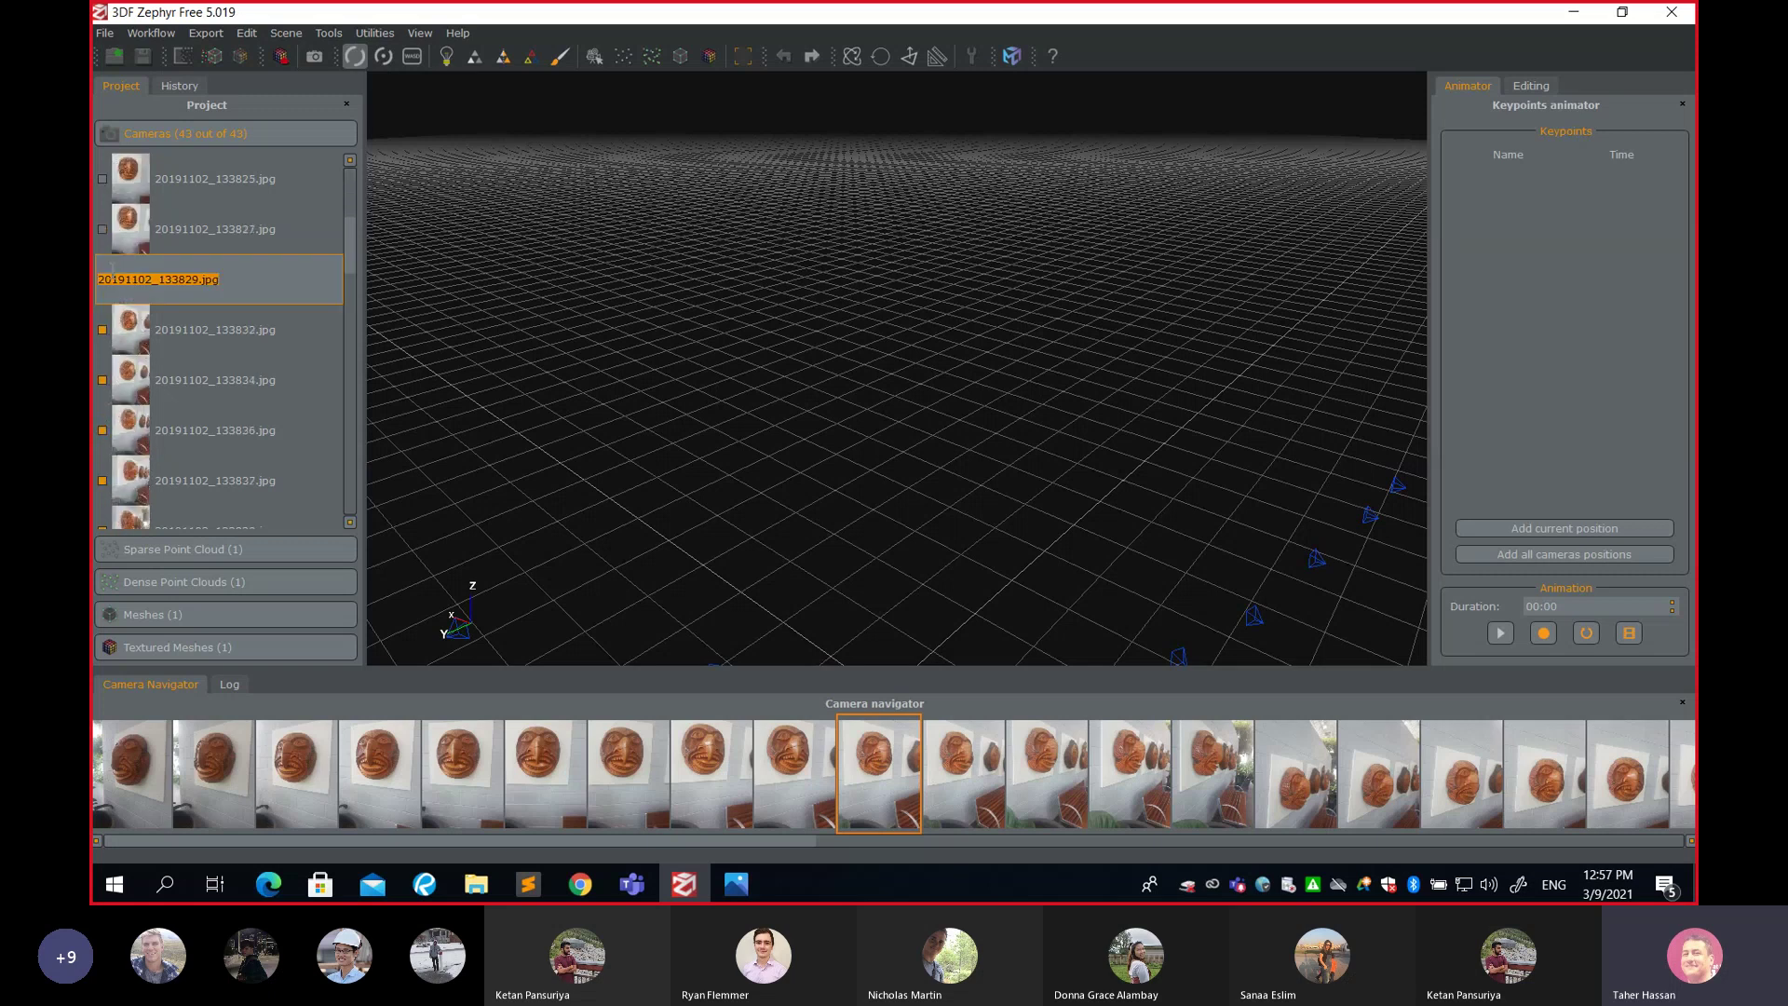
pyautogui.click(105, 333)
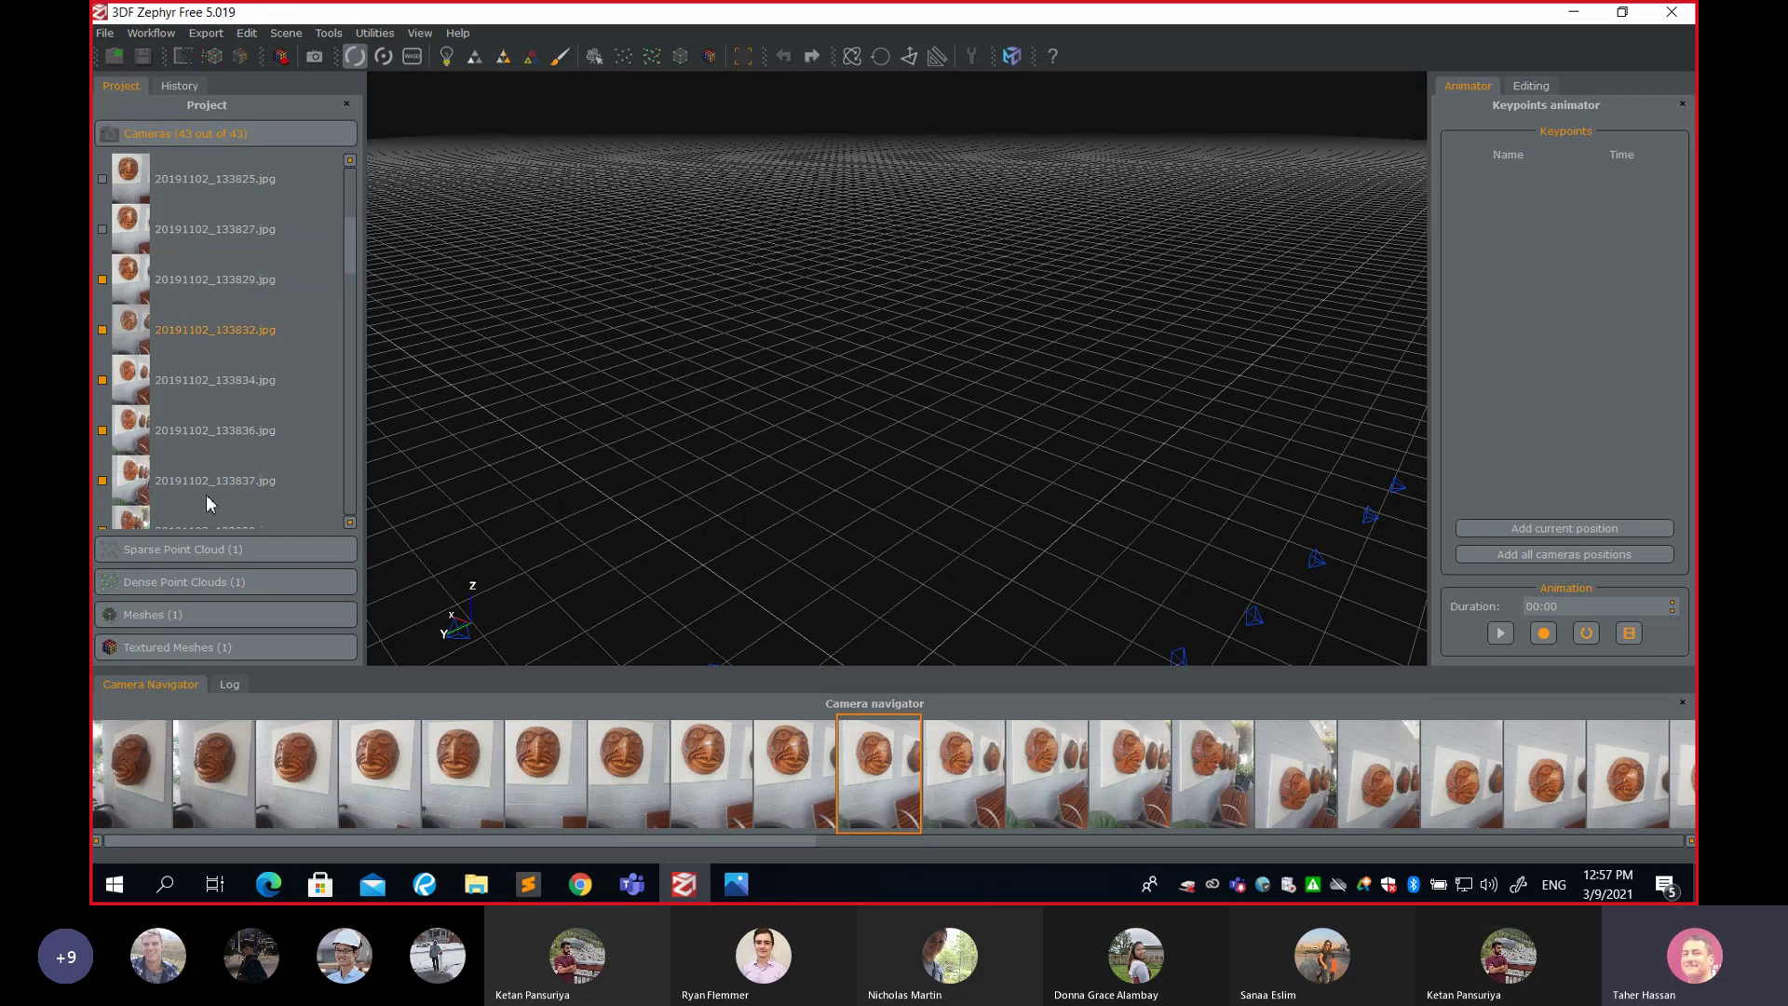
# Display the sparse point cloud and orbit around the mask's points
pyautogui.click(202, 551)
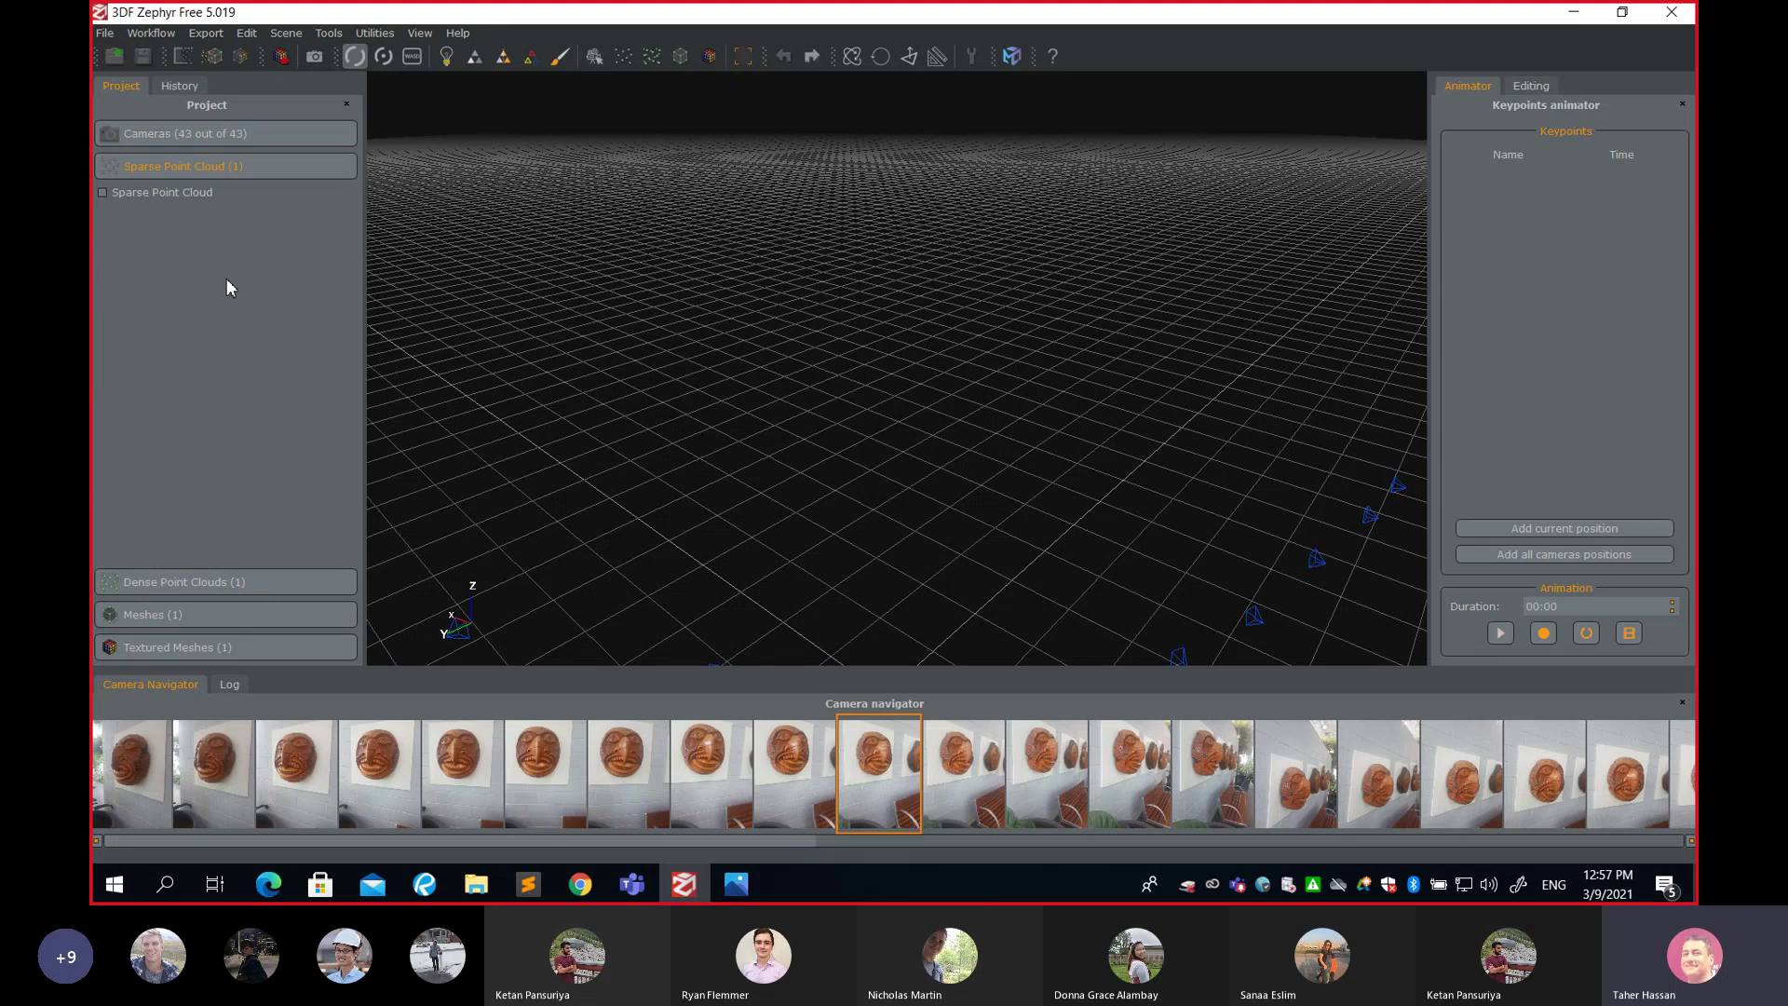
pyautogui.click(102, 192)
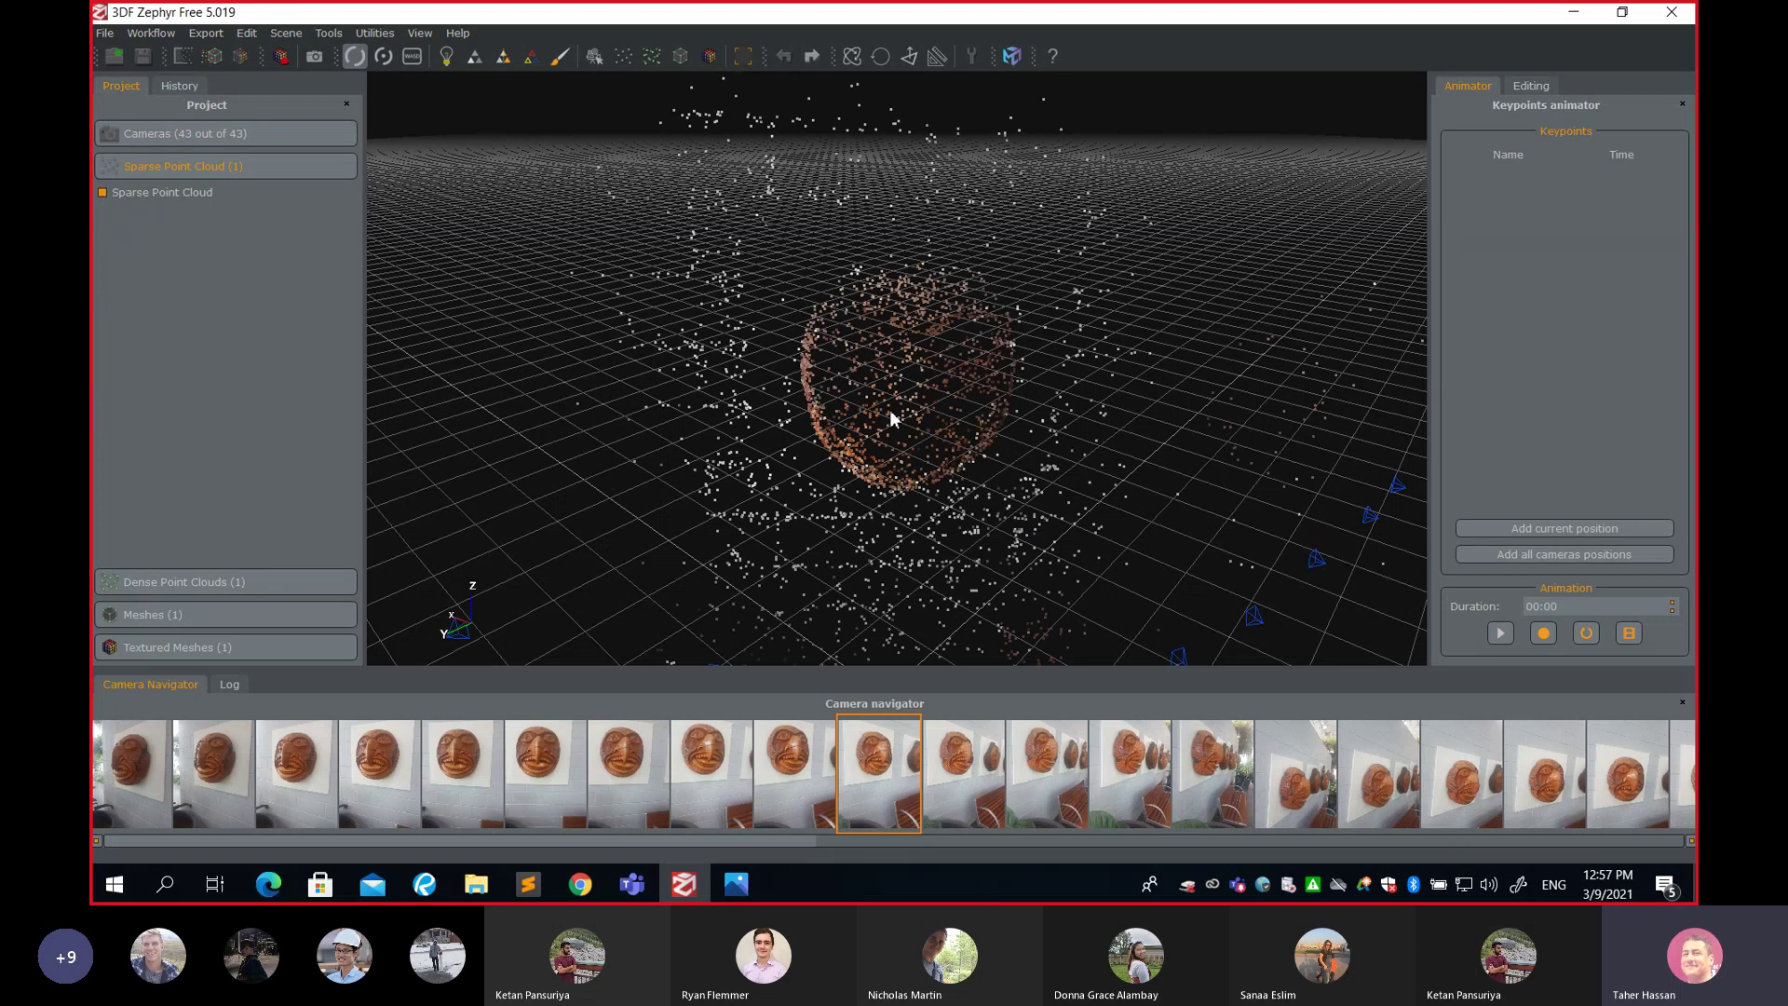
pyautogui.moveTo(890, 410); pyautogui.dragTo(770, 503)
# Glance at the processing steps in the Bluebeam Revu tutorial, and return to 3DF Zephyr to inspect the sparse cloud up close and from the side
pyautogui.click(424, 884)
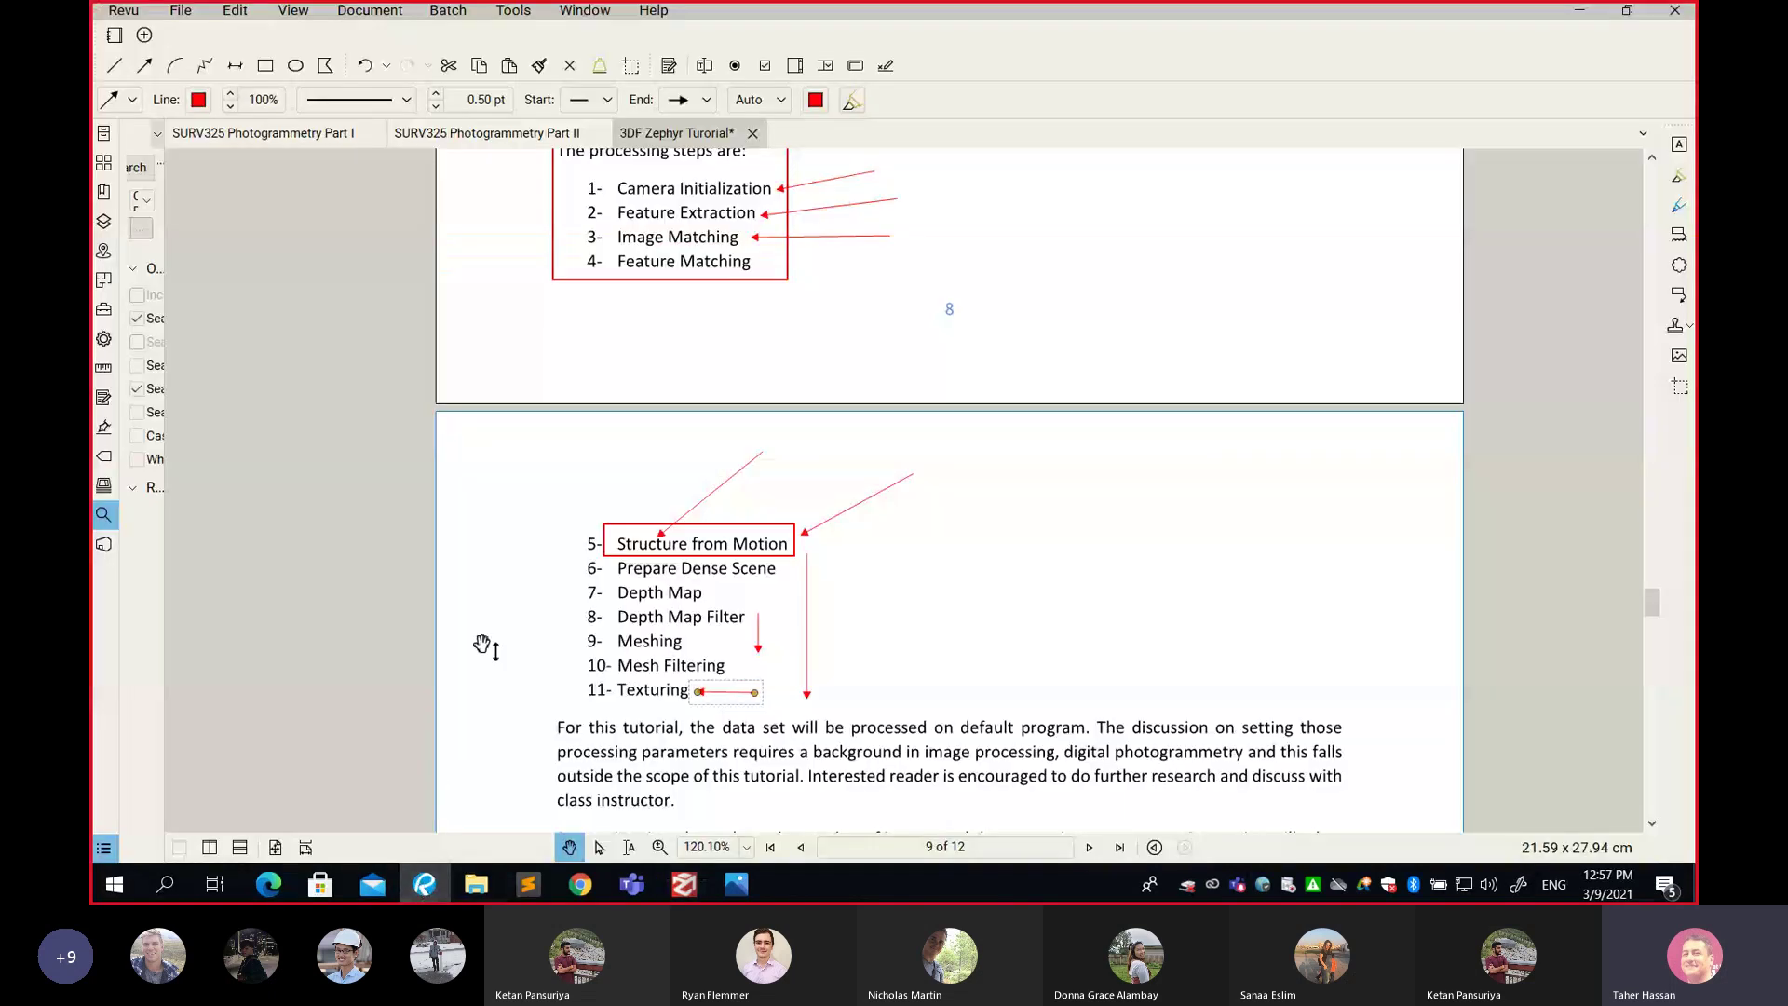
pyautogui.click(1579, 11)
pyautogui.moveTo(927, 407)
pyautogui.mouseDown()
pyautogui.moveTo(1009, 475)
pyautogui.moveTo(947, 314)
pyautogui.moveTo(930, 416)
pyautogui.moveTo(922, 363)
pyautogui.moveTo(927, 447)
pyautogui.moveTo(1003, 388)
pyautogui.moveTo(914, 335)
pyautogui.moveTo(926, 379)
pyautogui.moveTo(850, 343)
pyautogui.moveTo(942, 367)
pyautogui.moveTo(922, 391)
pyautogui.mouseUp()
pyautogui.scroll(2, 922, 391)
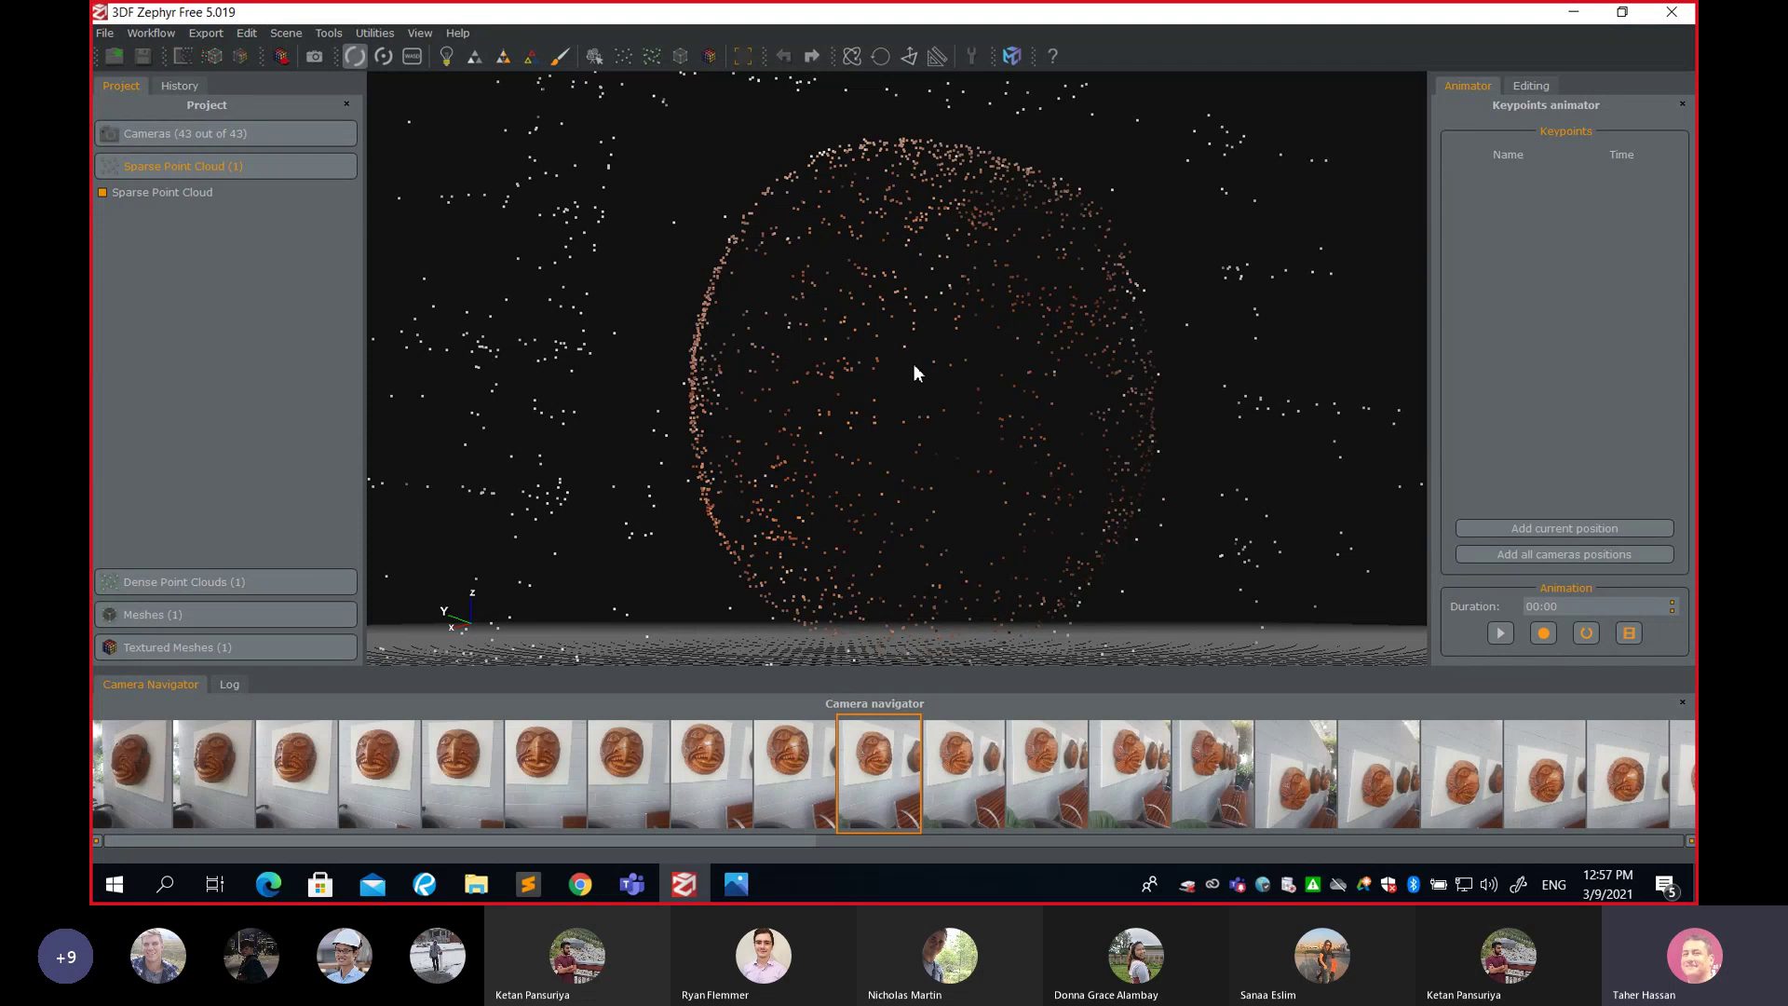
pyautogui.moveTo(914, 371); pyautogui.dragTo(624, 299)
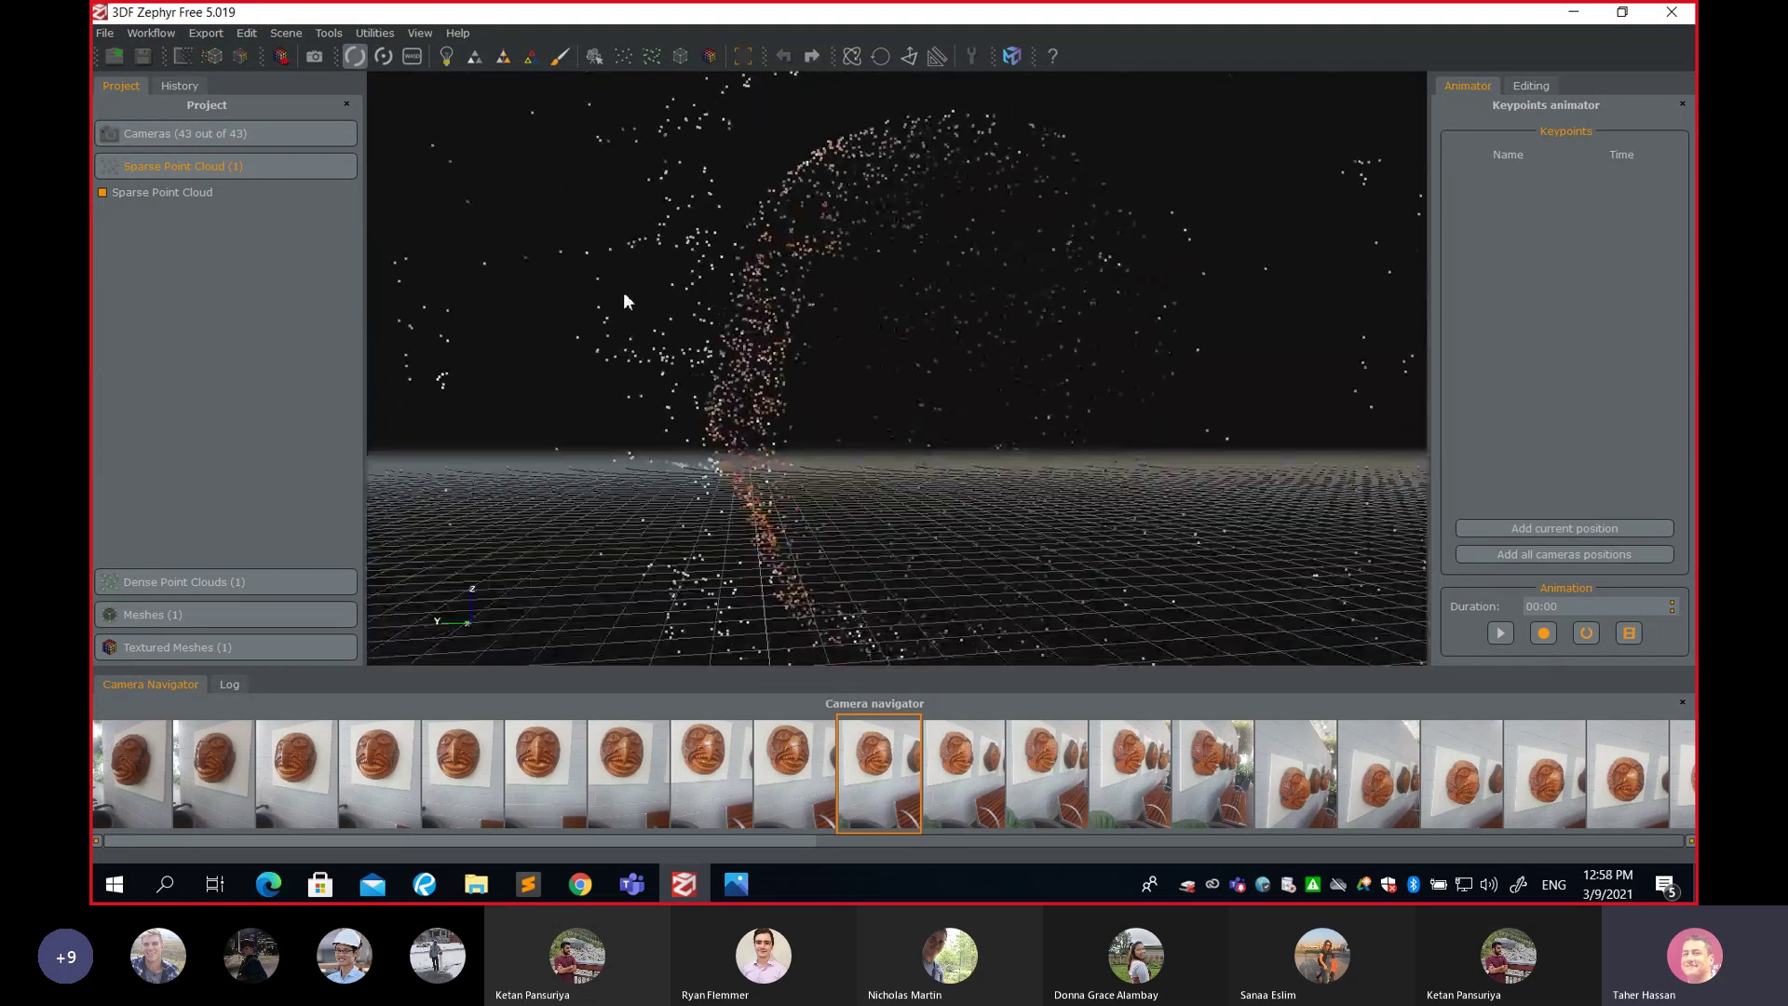
# Display Dense point cloud 1 and turn it toward a more frontal view of the mask
pyautogui.click(216, 584)
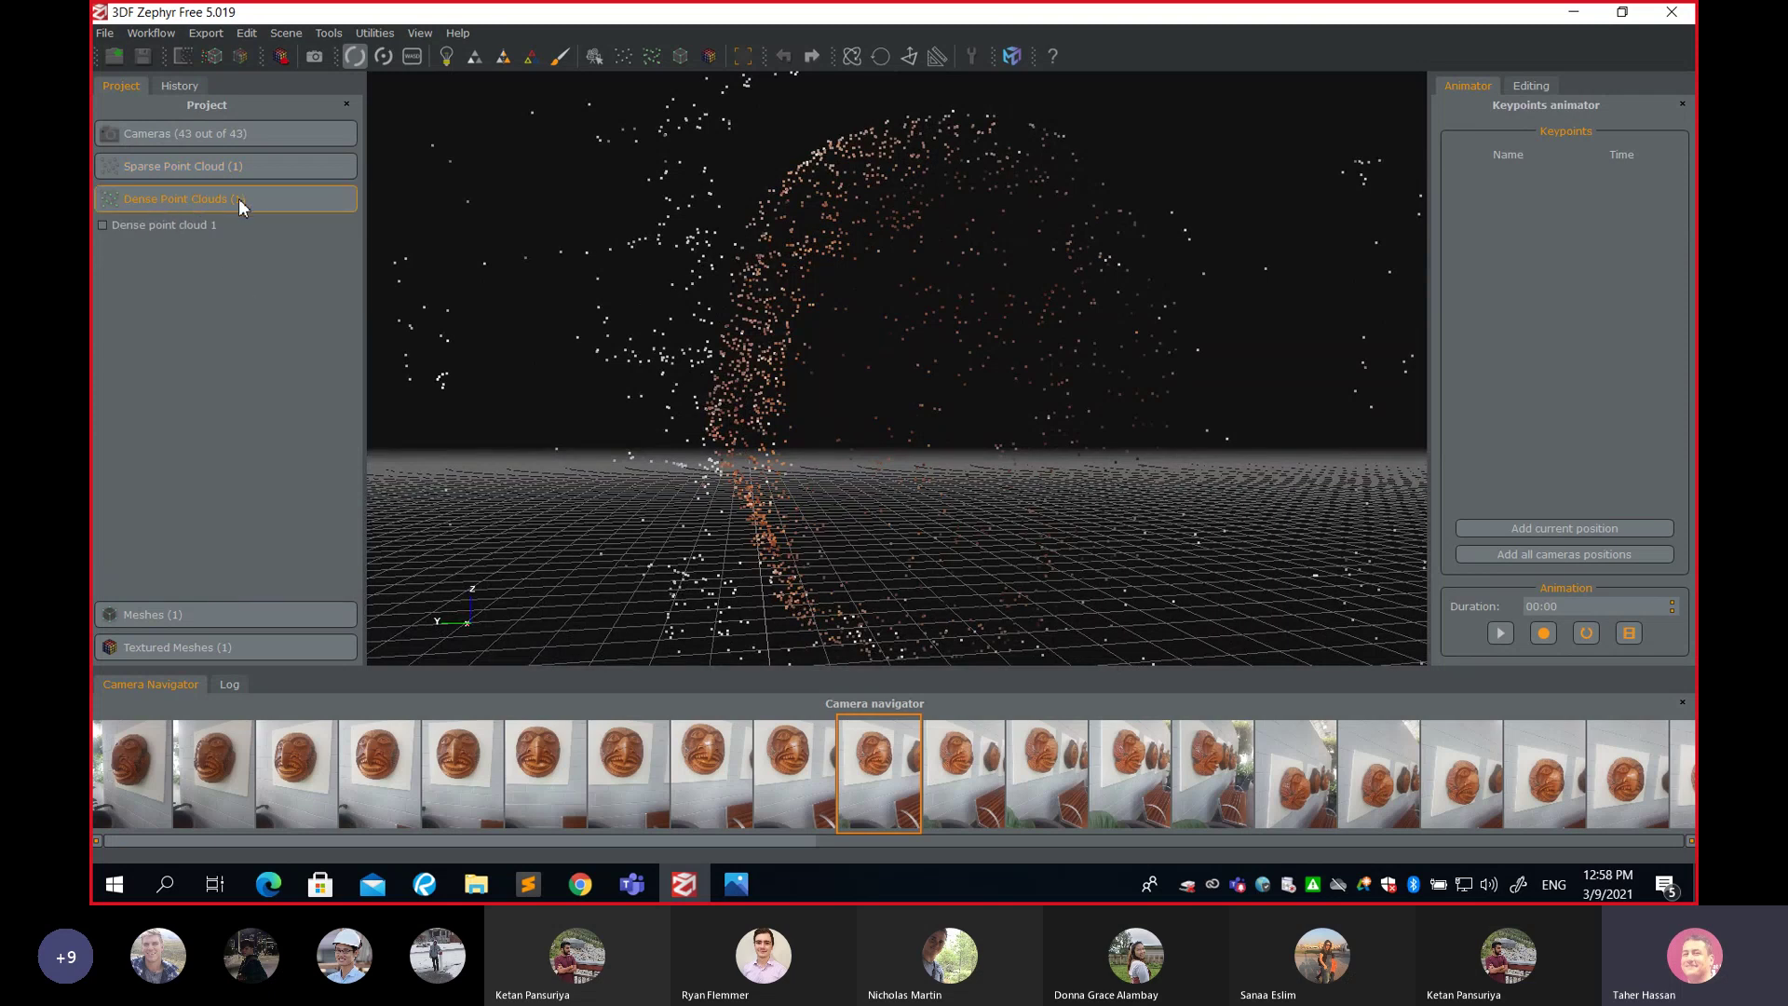
pyautogui.click(102, 225)
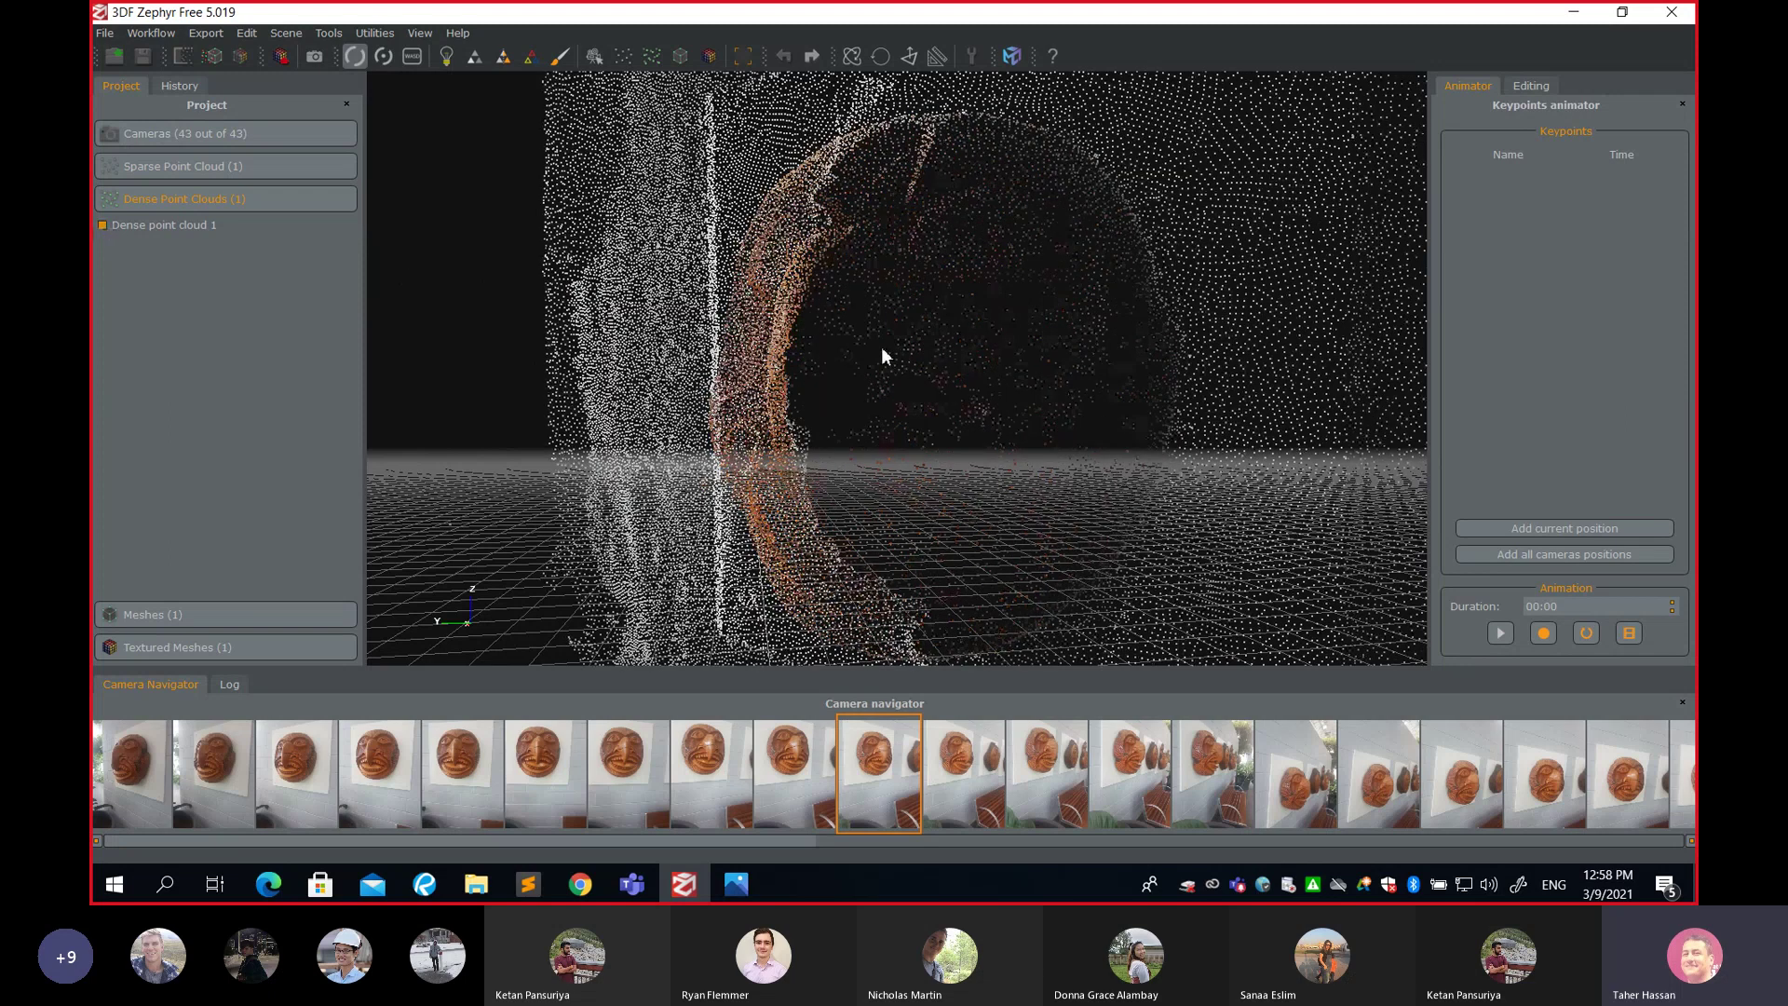
pyautogui.moveTo(881, 347)
pyautogui.mouseDown()
pyautogui.moveTo(924, 338)
pyautogui.moveTo(931, 417)
pyautogui.moveTo(748, 365)
pyautogui.moveTo(964, 415)
pyautogui.moveTo(931, 304)
pyautogui.moveTo(863, 340)
pyautogui.moveTo(909, 372)
pyautogui.moveTo(908, 354)
pyautogui.mouseUp()
# Examine the point density of the mask's dense cloud at close range and from farther away
pyautogui.scroll(6, 931, 417)
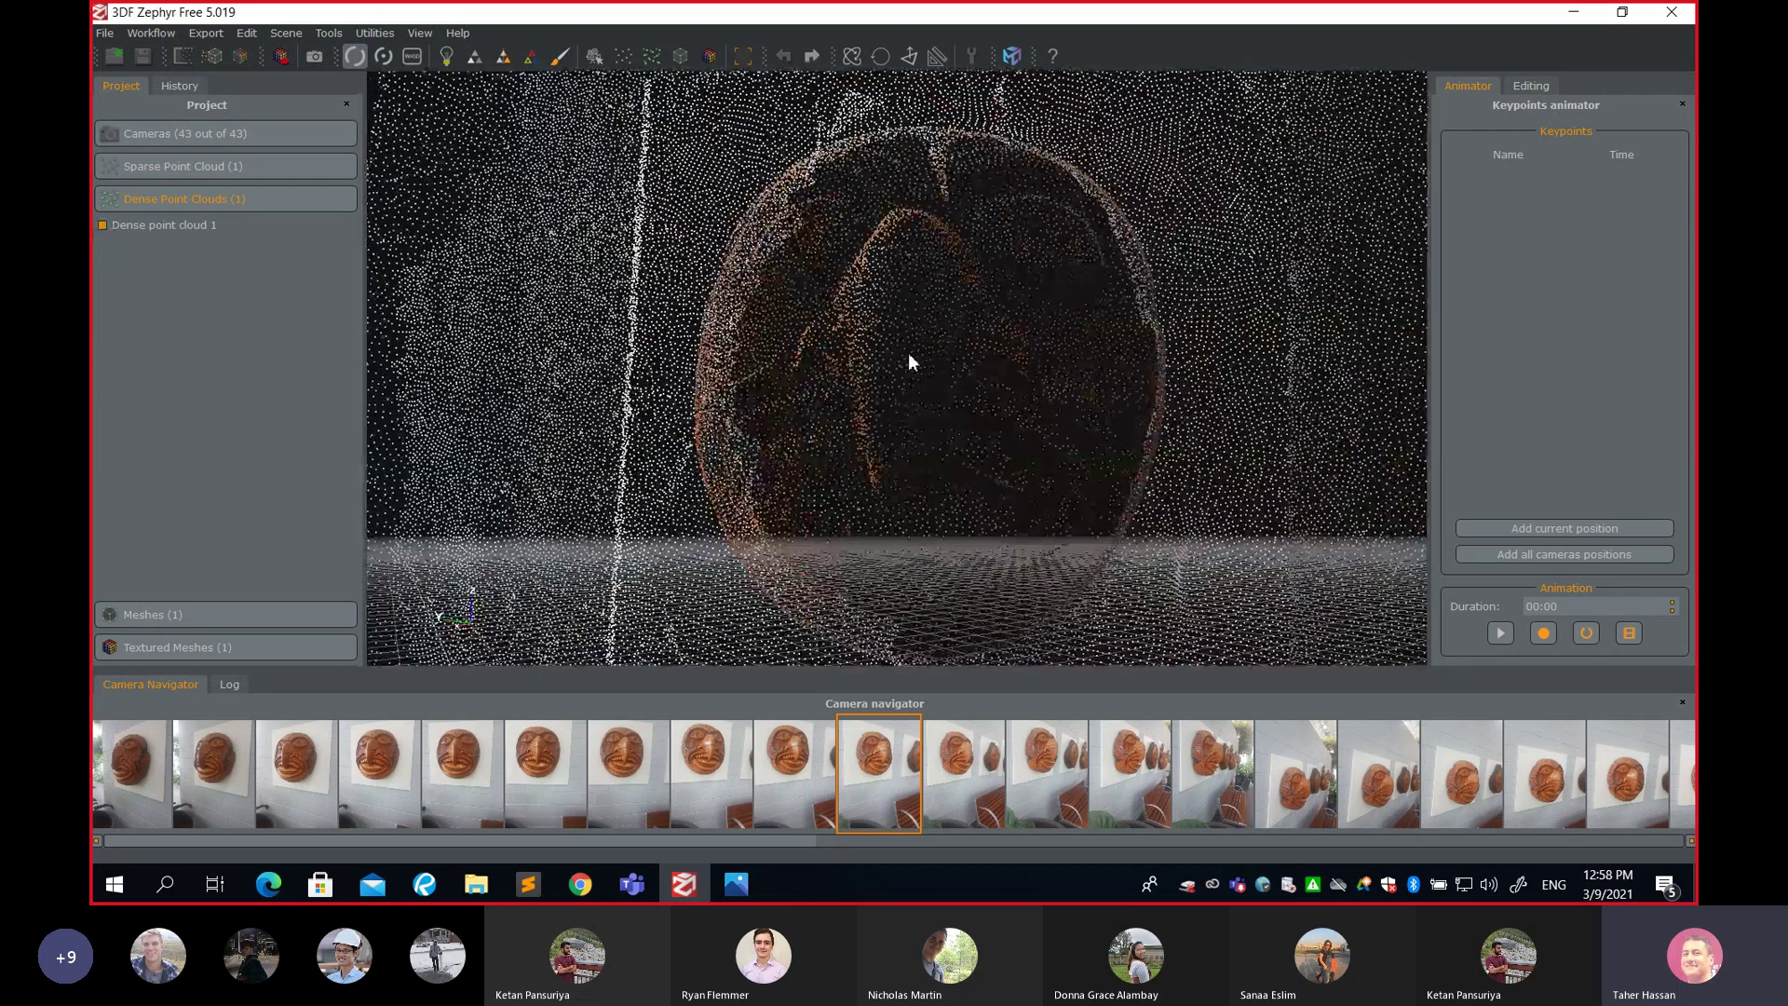
pyautogui.scroll(5, 920, 335)
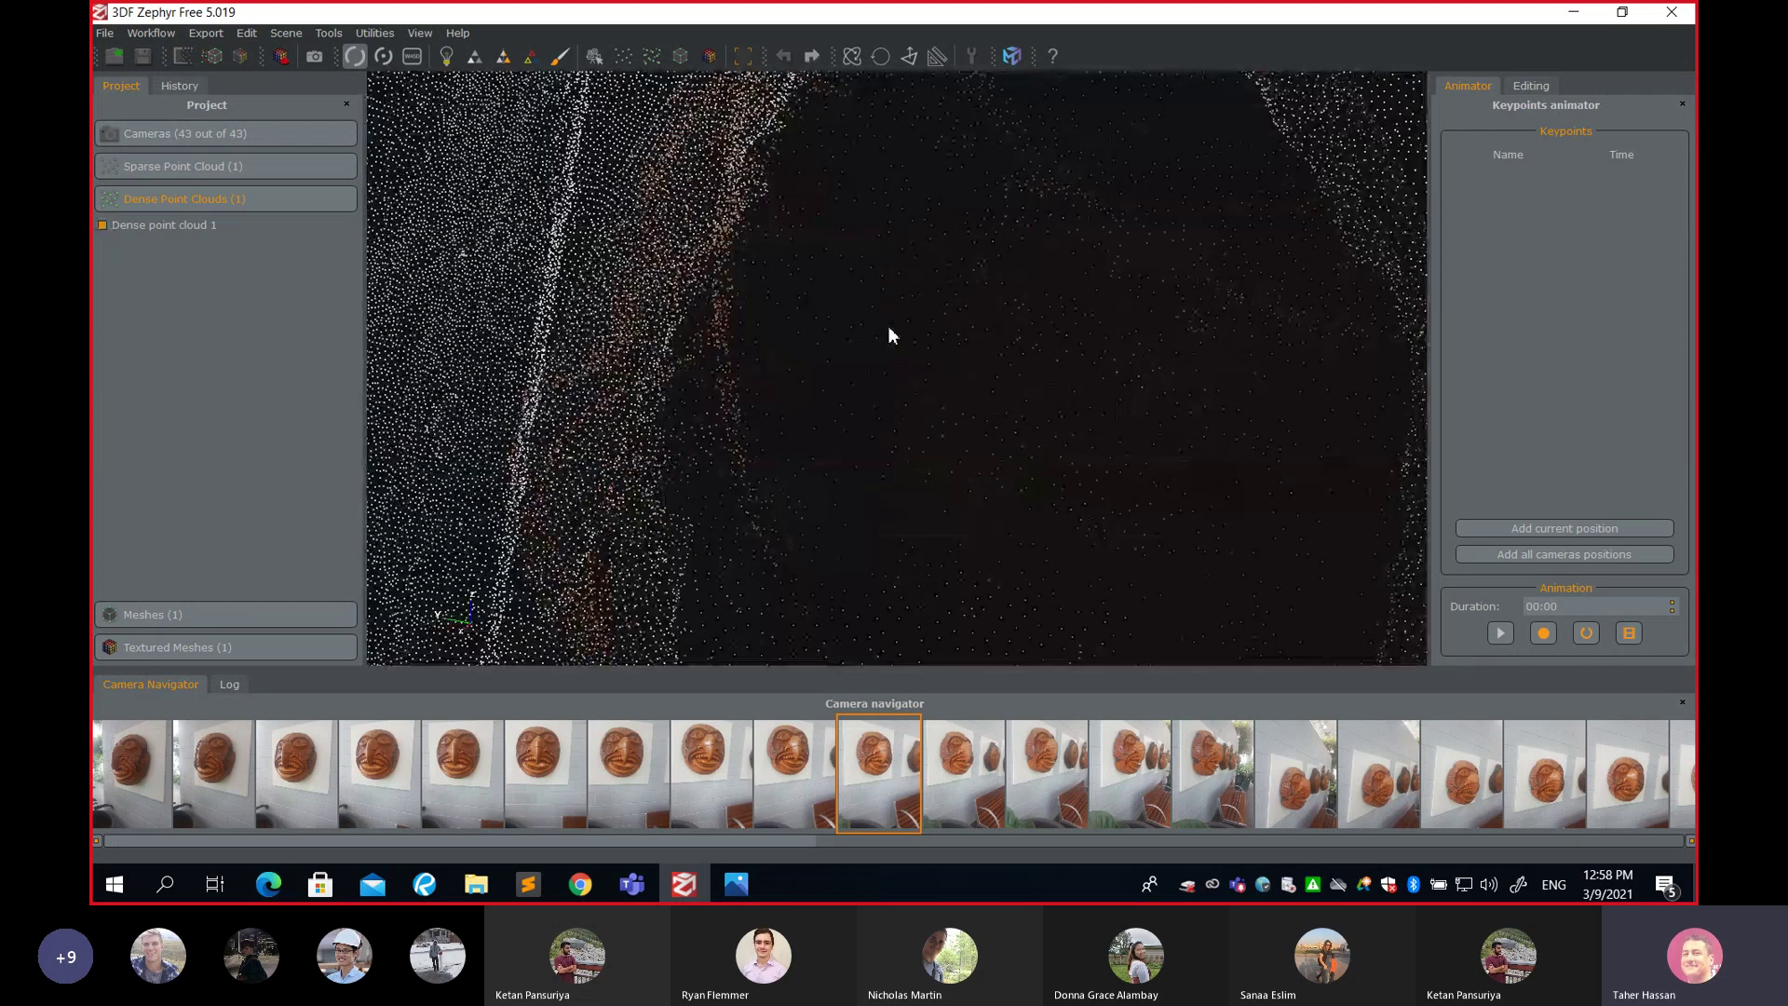
pyautogui.scroll(-3, 878, 272)
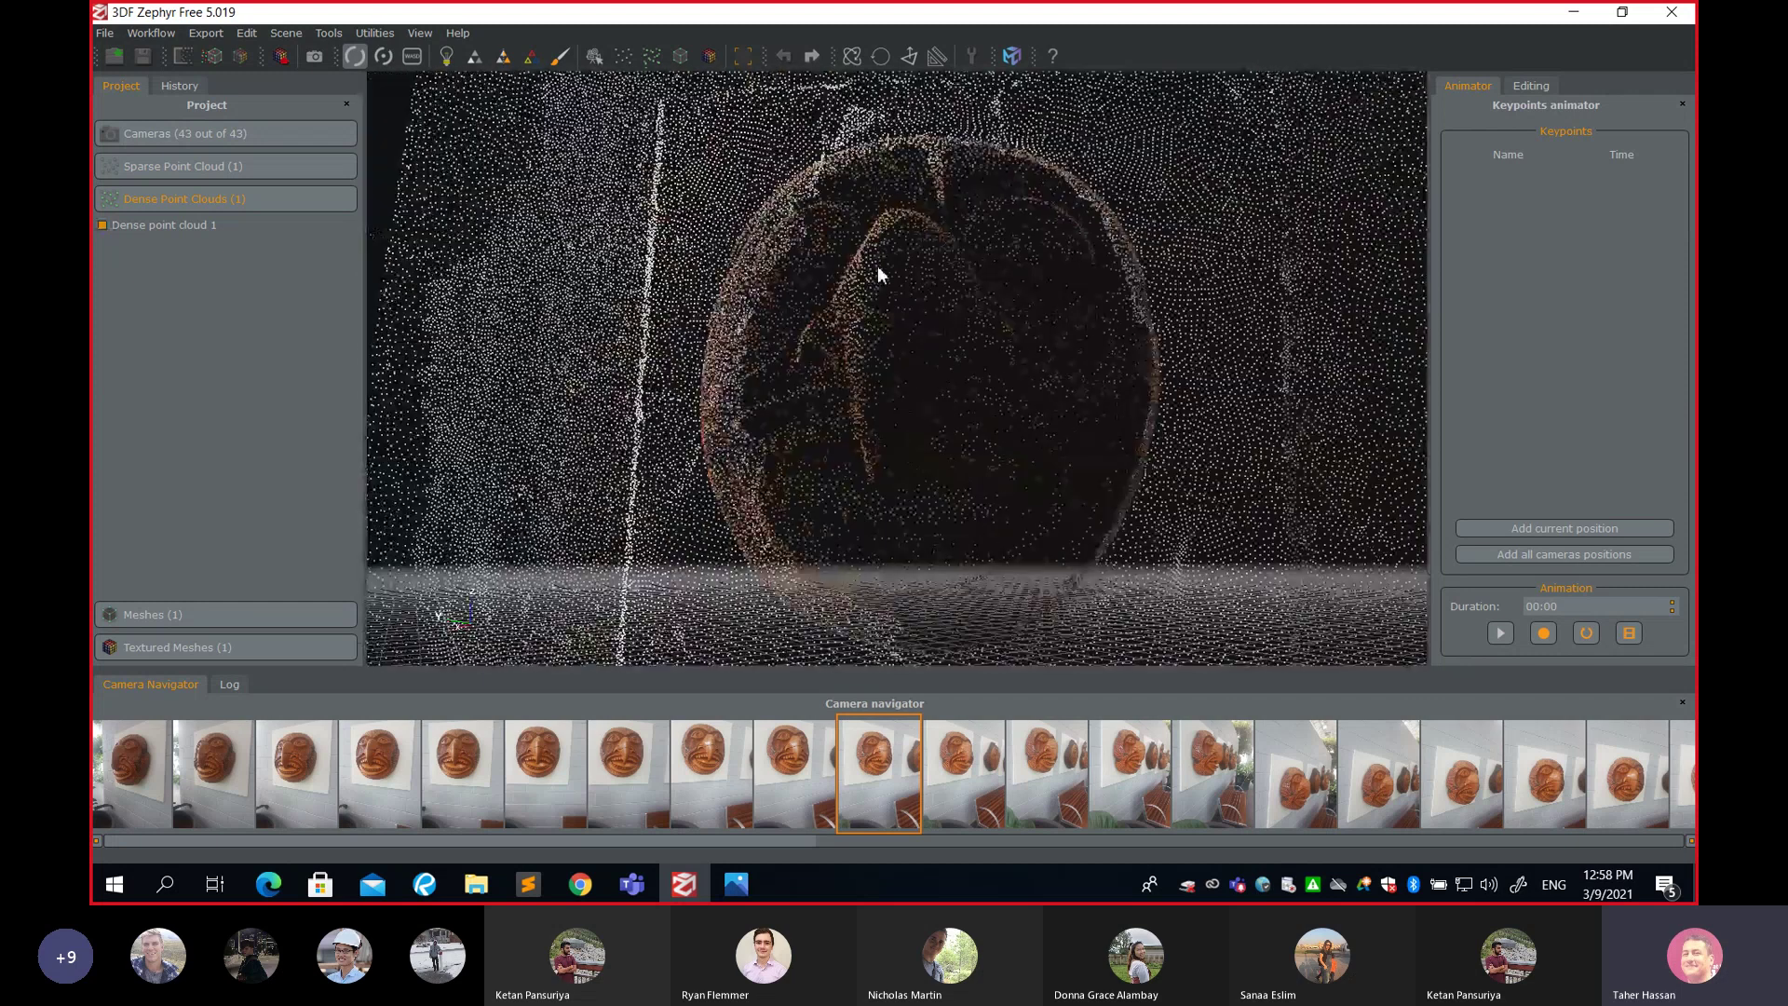
pyautogui.scroll(-2, 885, 322)
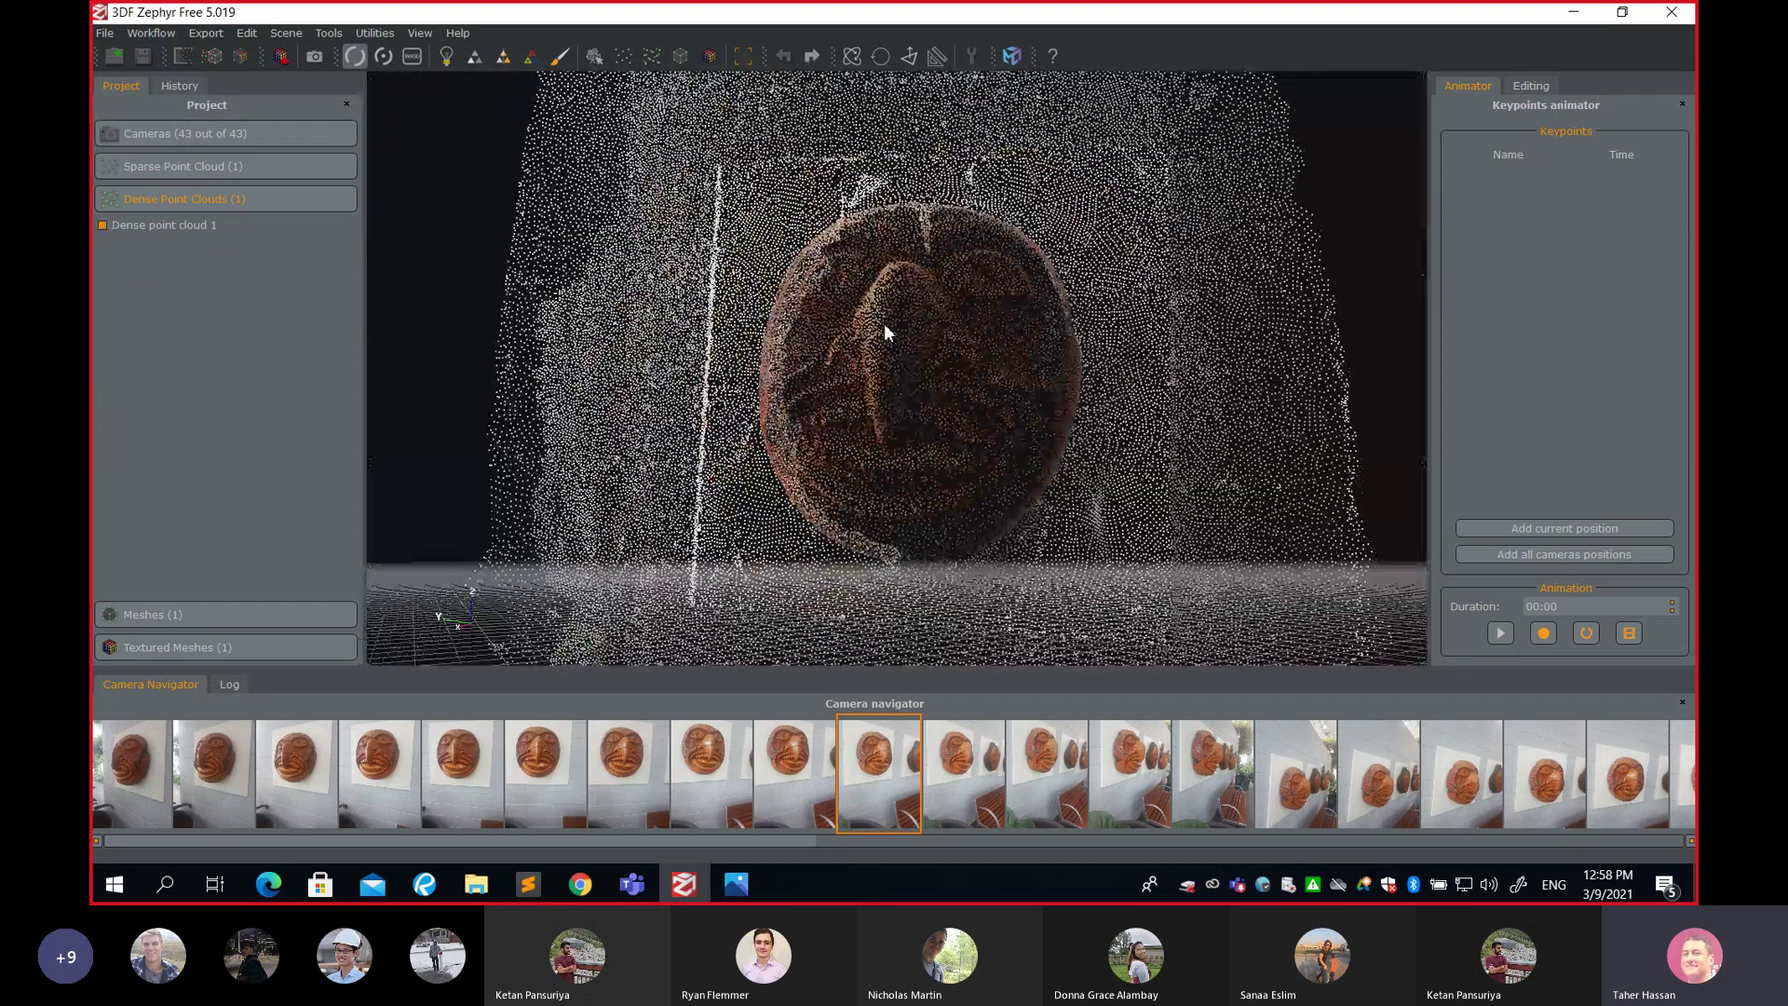
pyautogui.scroll(3, 875, 317)
pyautogui.scroll(3, 865, 308)
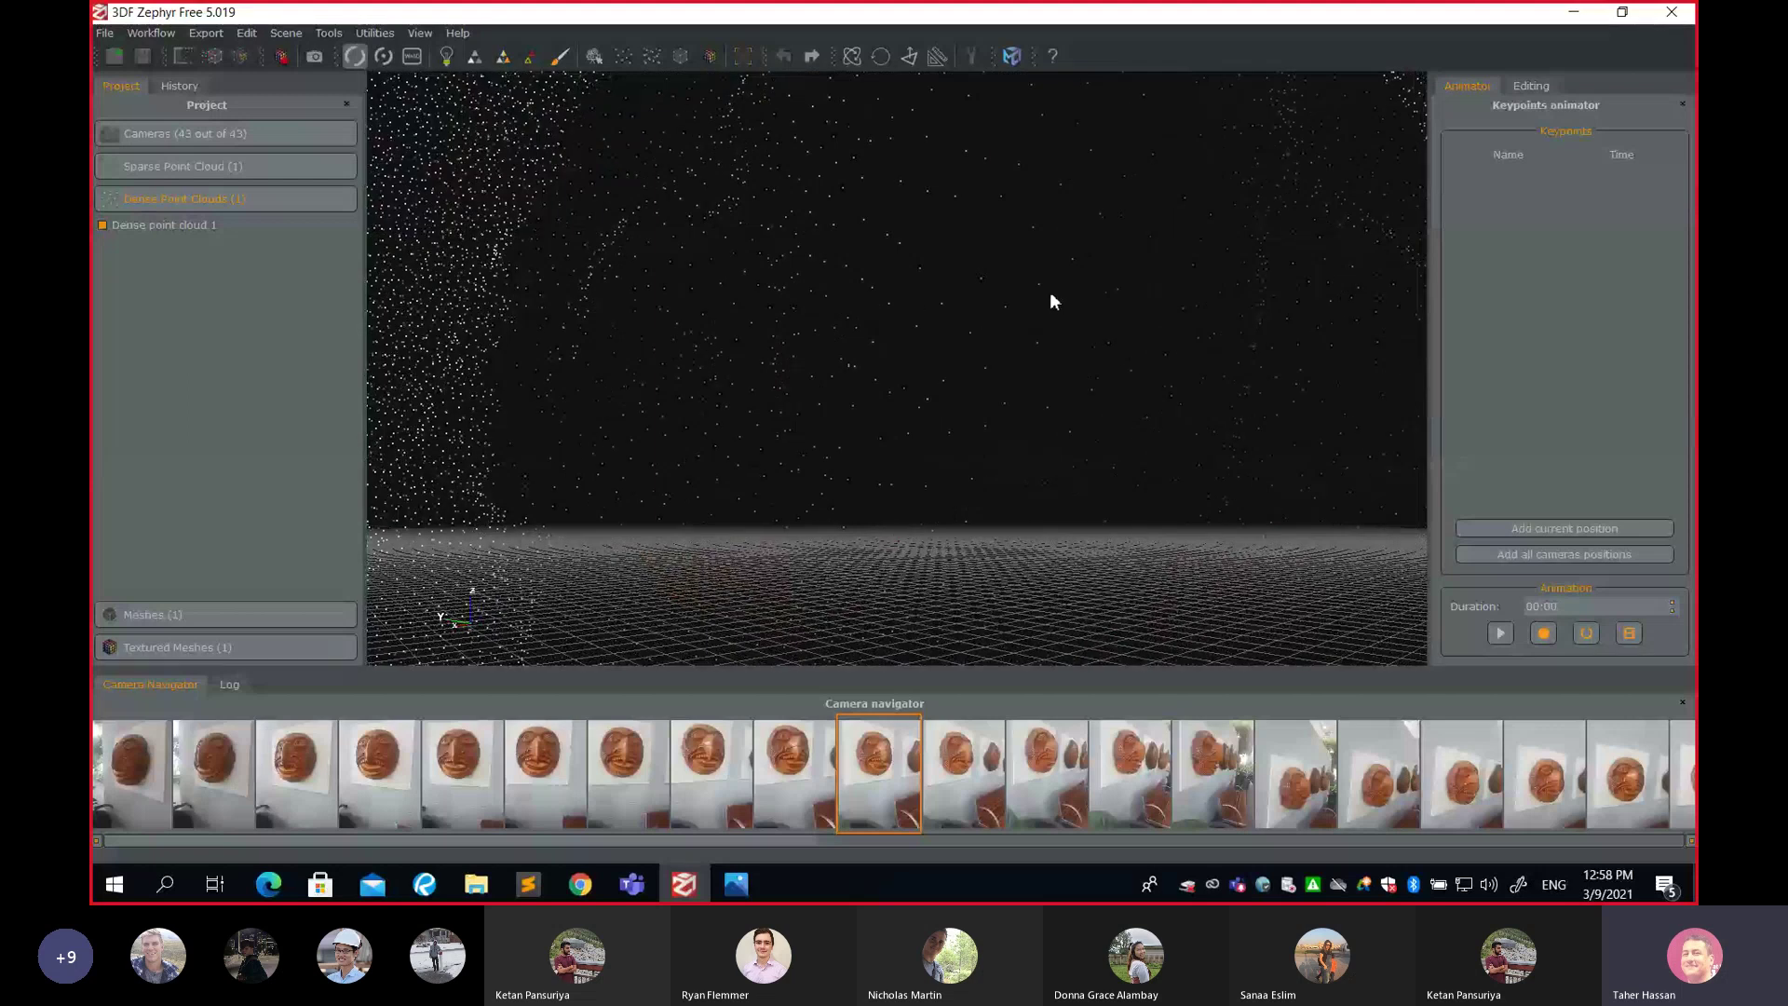
pyautogui.scroll(-3, 1050, 295)
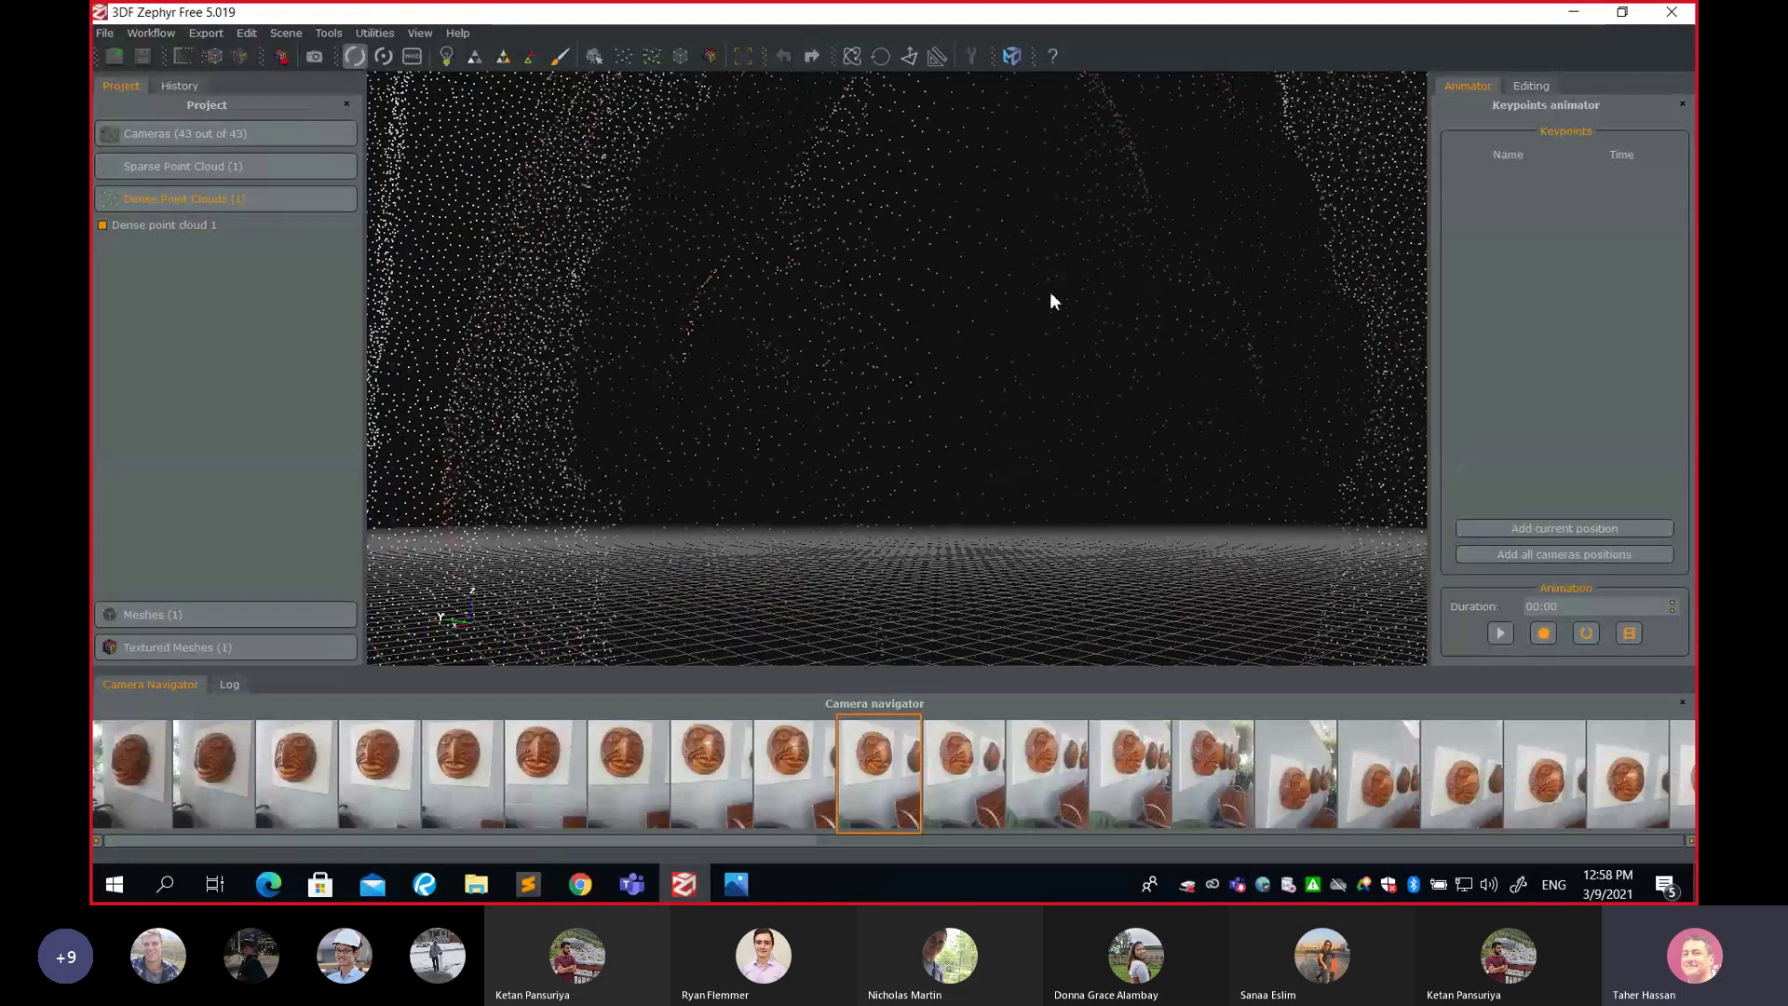
pyautogui.scroll(-3, 1050, 294)
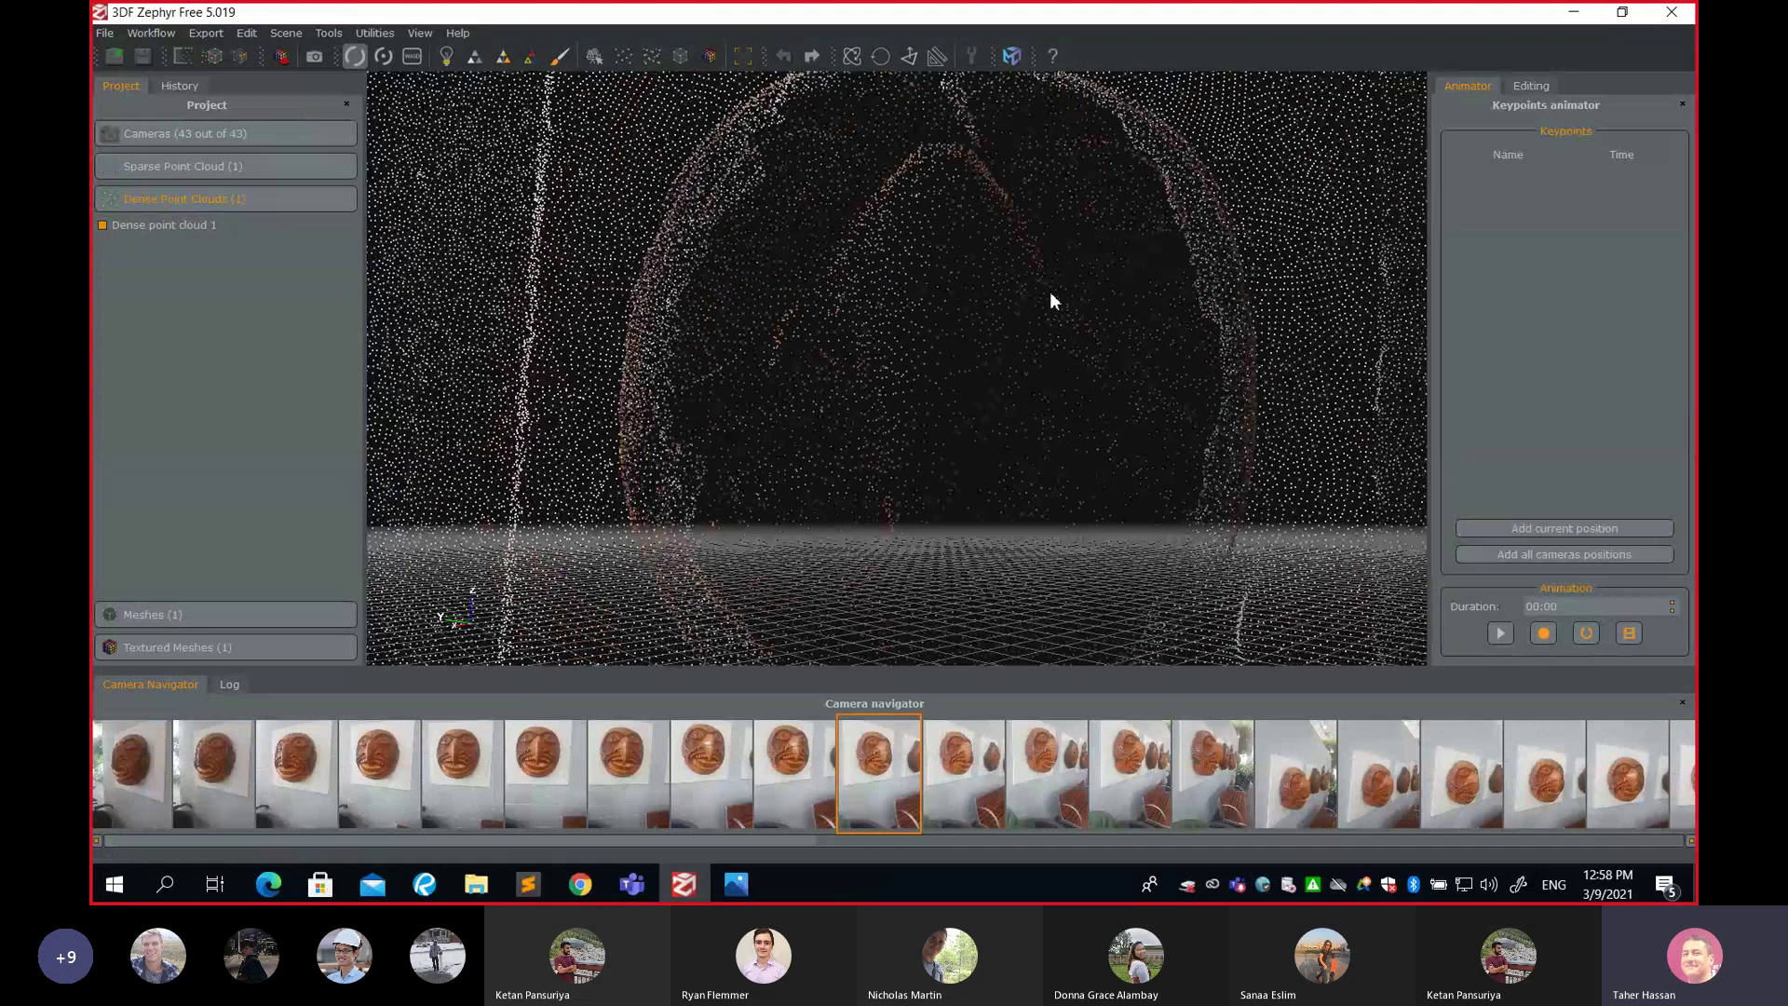
pyautogui.scroll(5, 892, 311)
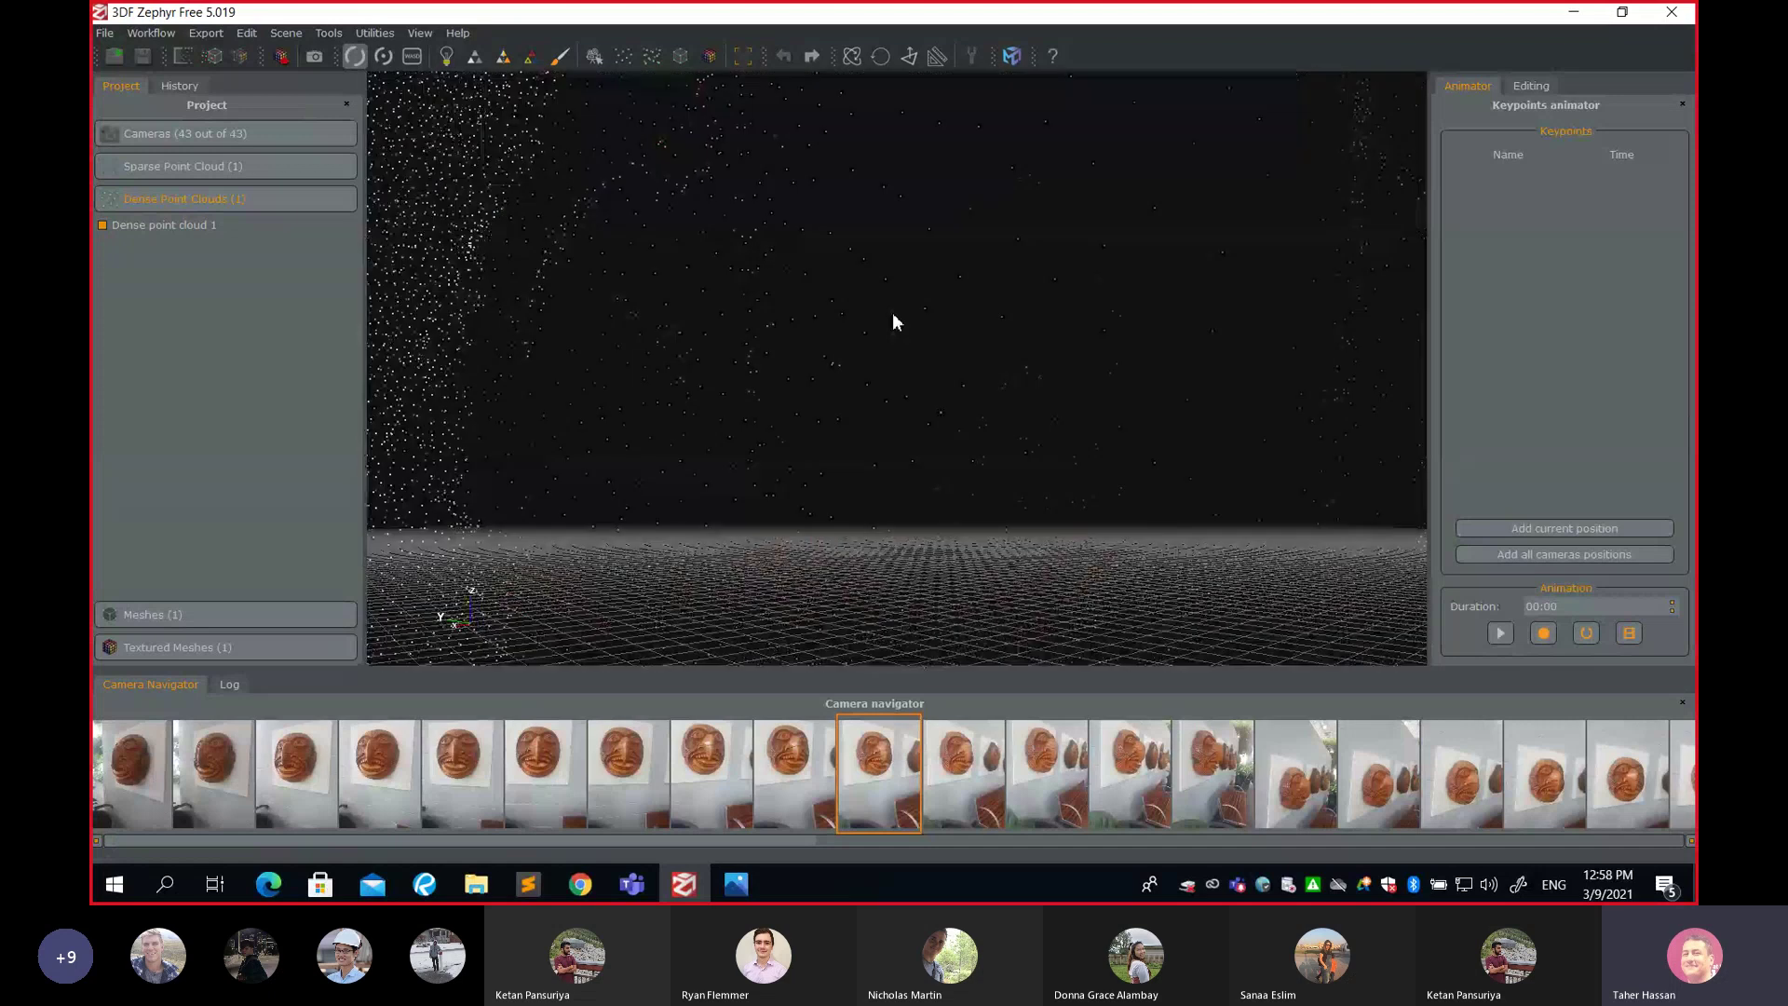
pyautogui.scroll(-2, 878, 316)
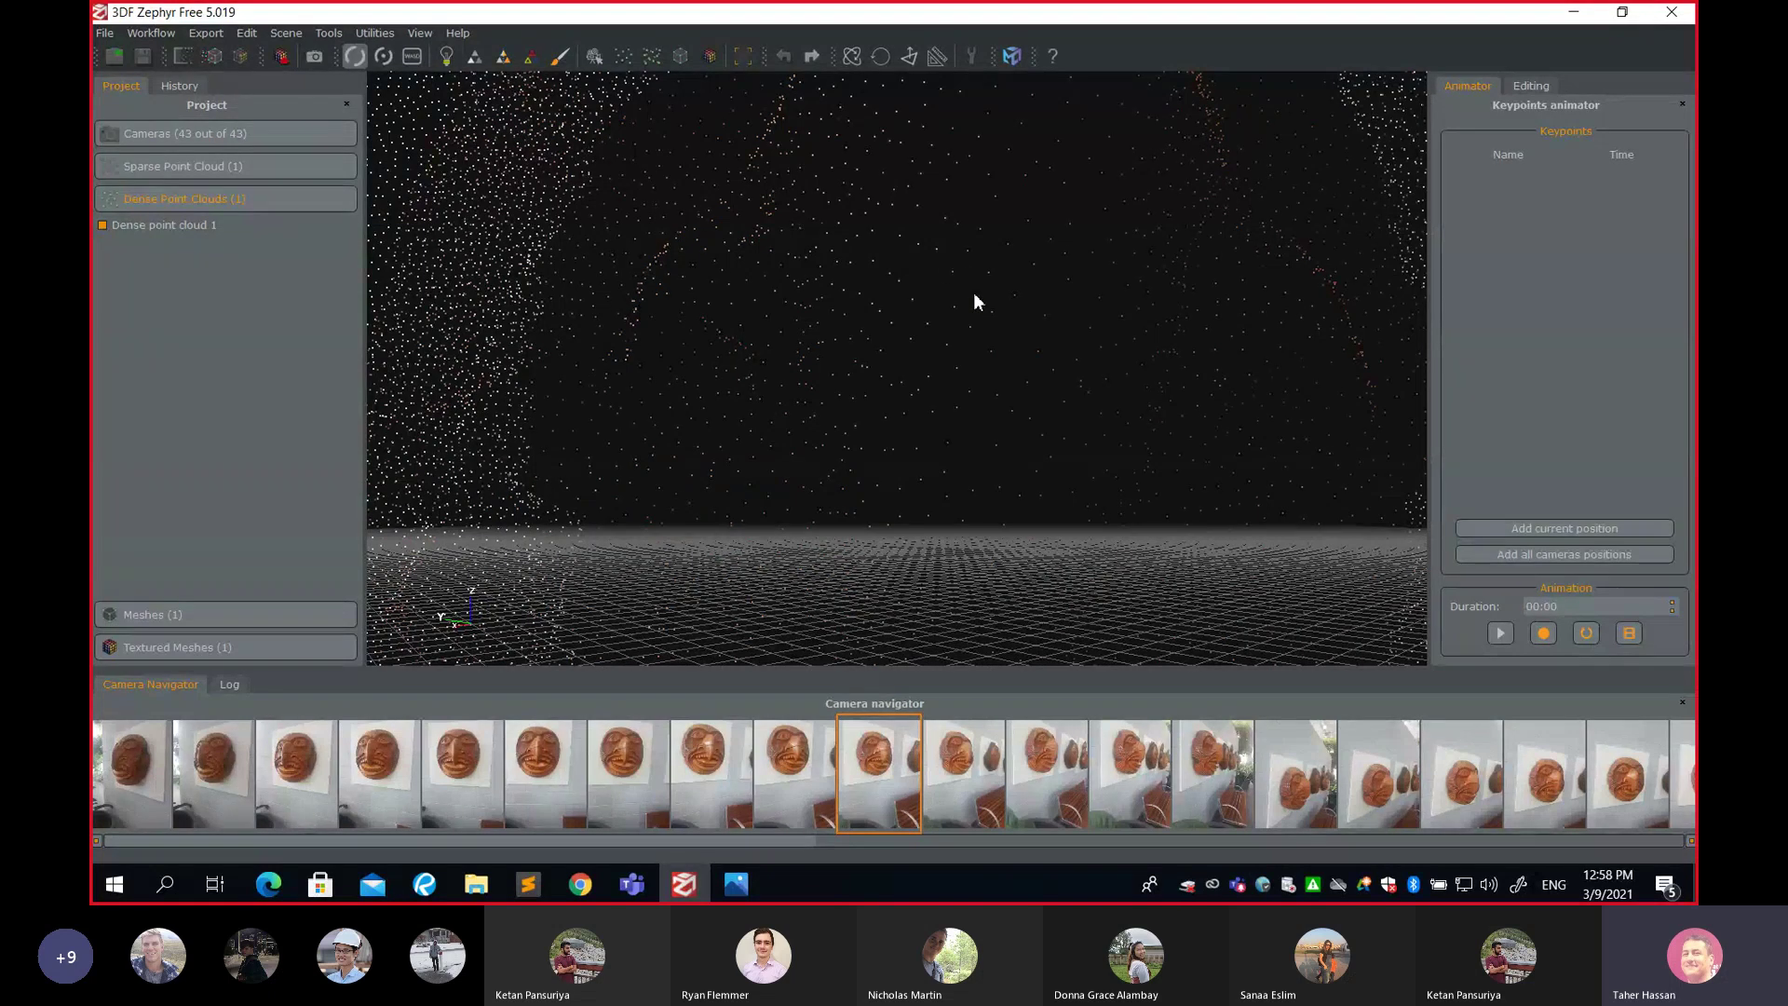
pyautogui.scroll(-3, 974, 294)
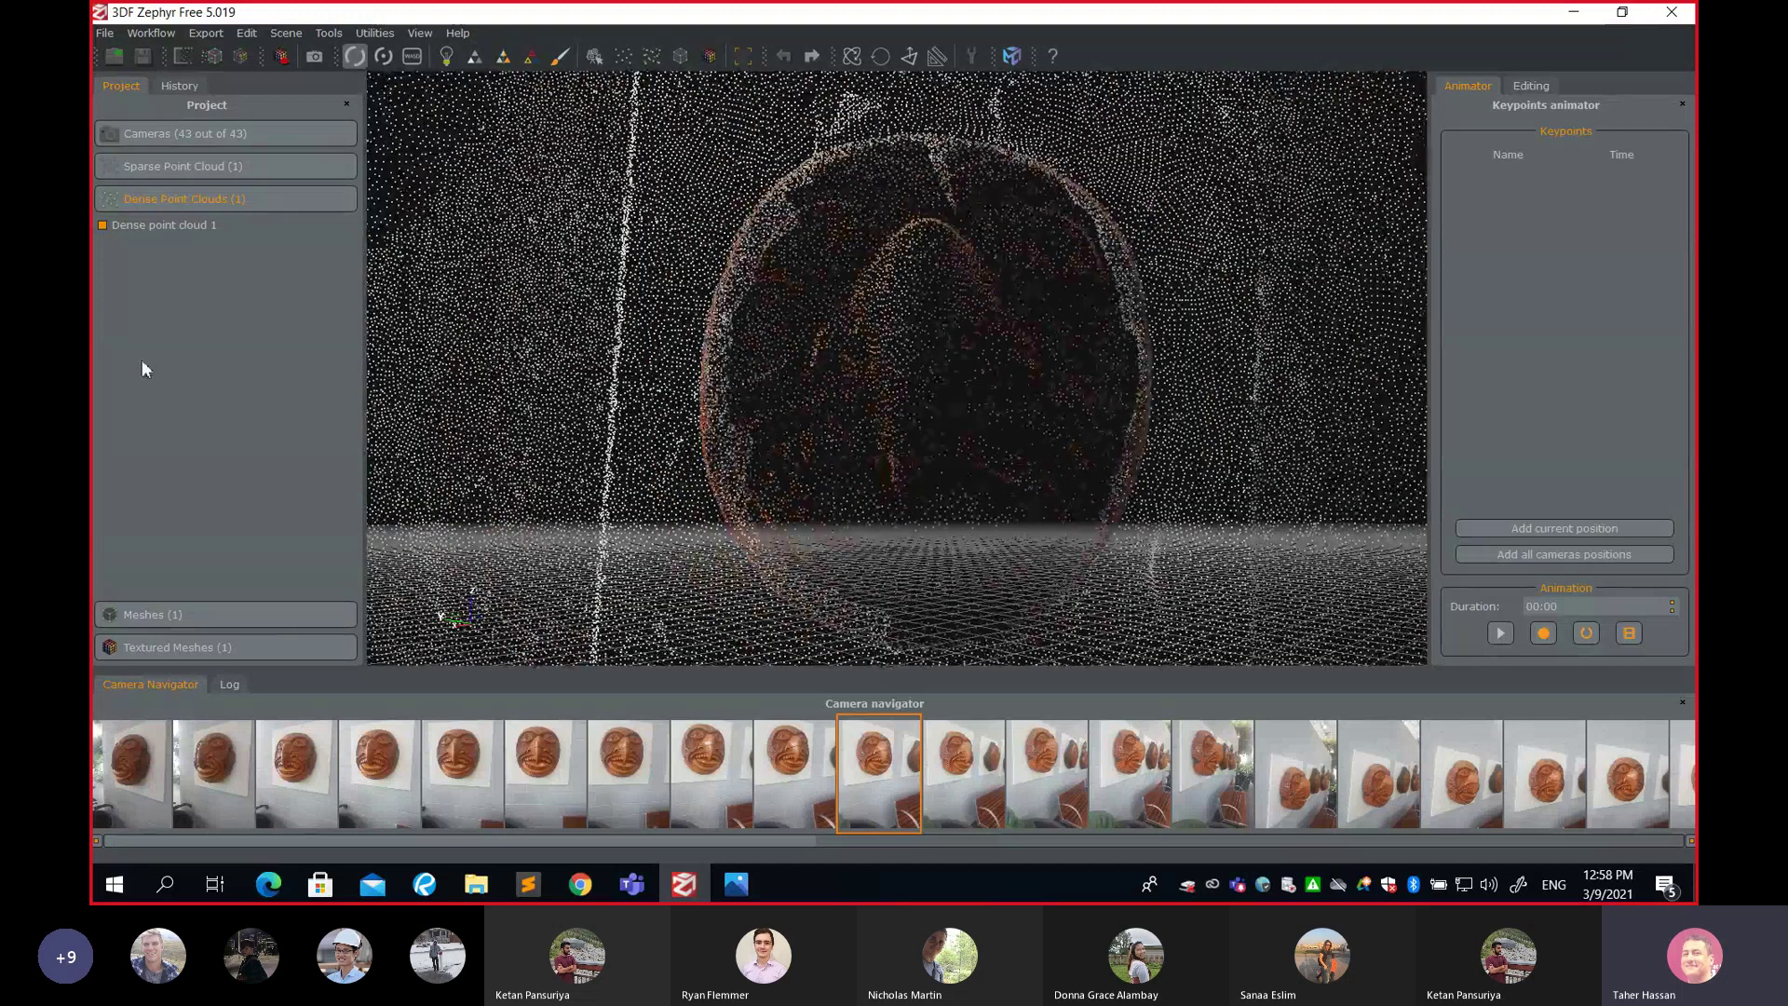
# Display Mesh 1 and examine the surface detail around the mask's nose, eyes and mouth
pyautogui.click(160, 615)
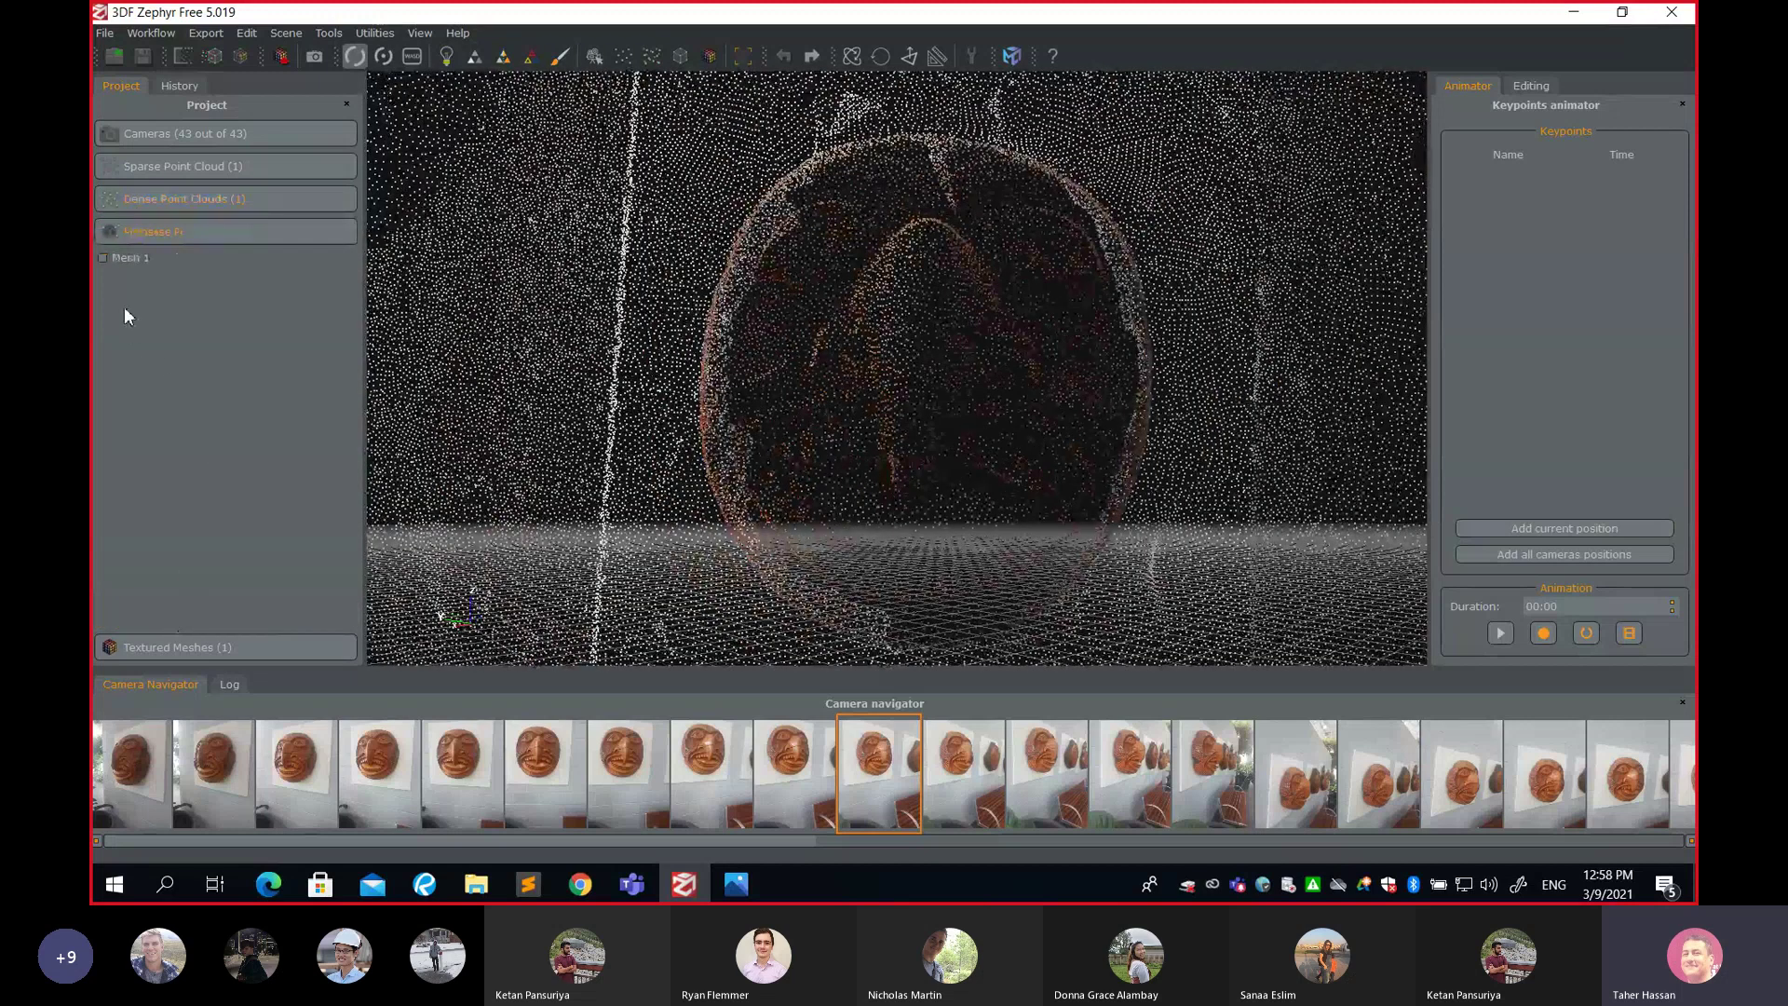
pyautogui.click(102, 258)
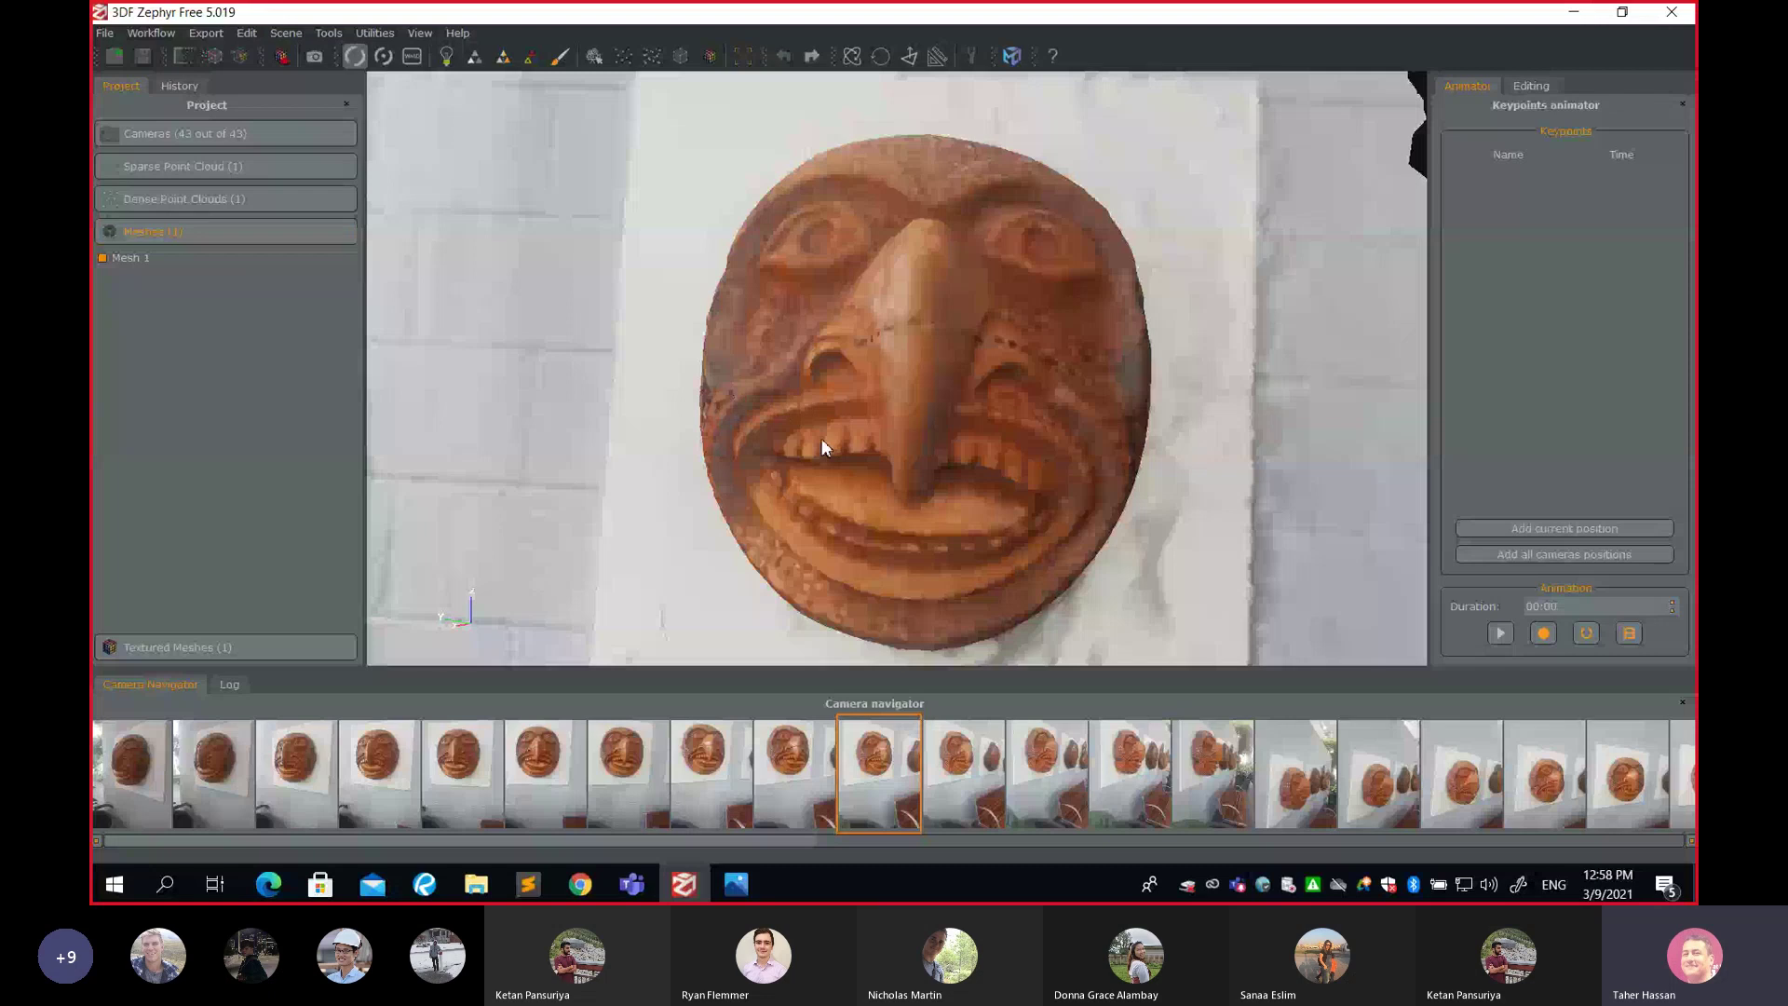
pyautogui.moveTo(780, 401); pyautogui.dragTo(825, 317)
pyautogui.scroll(5, 855, 340)
pyautogui.scroll(-5, 873, 333)
pyautogui.scroll(2, 890, 372)
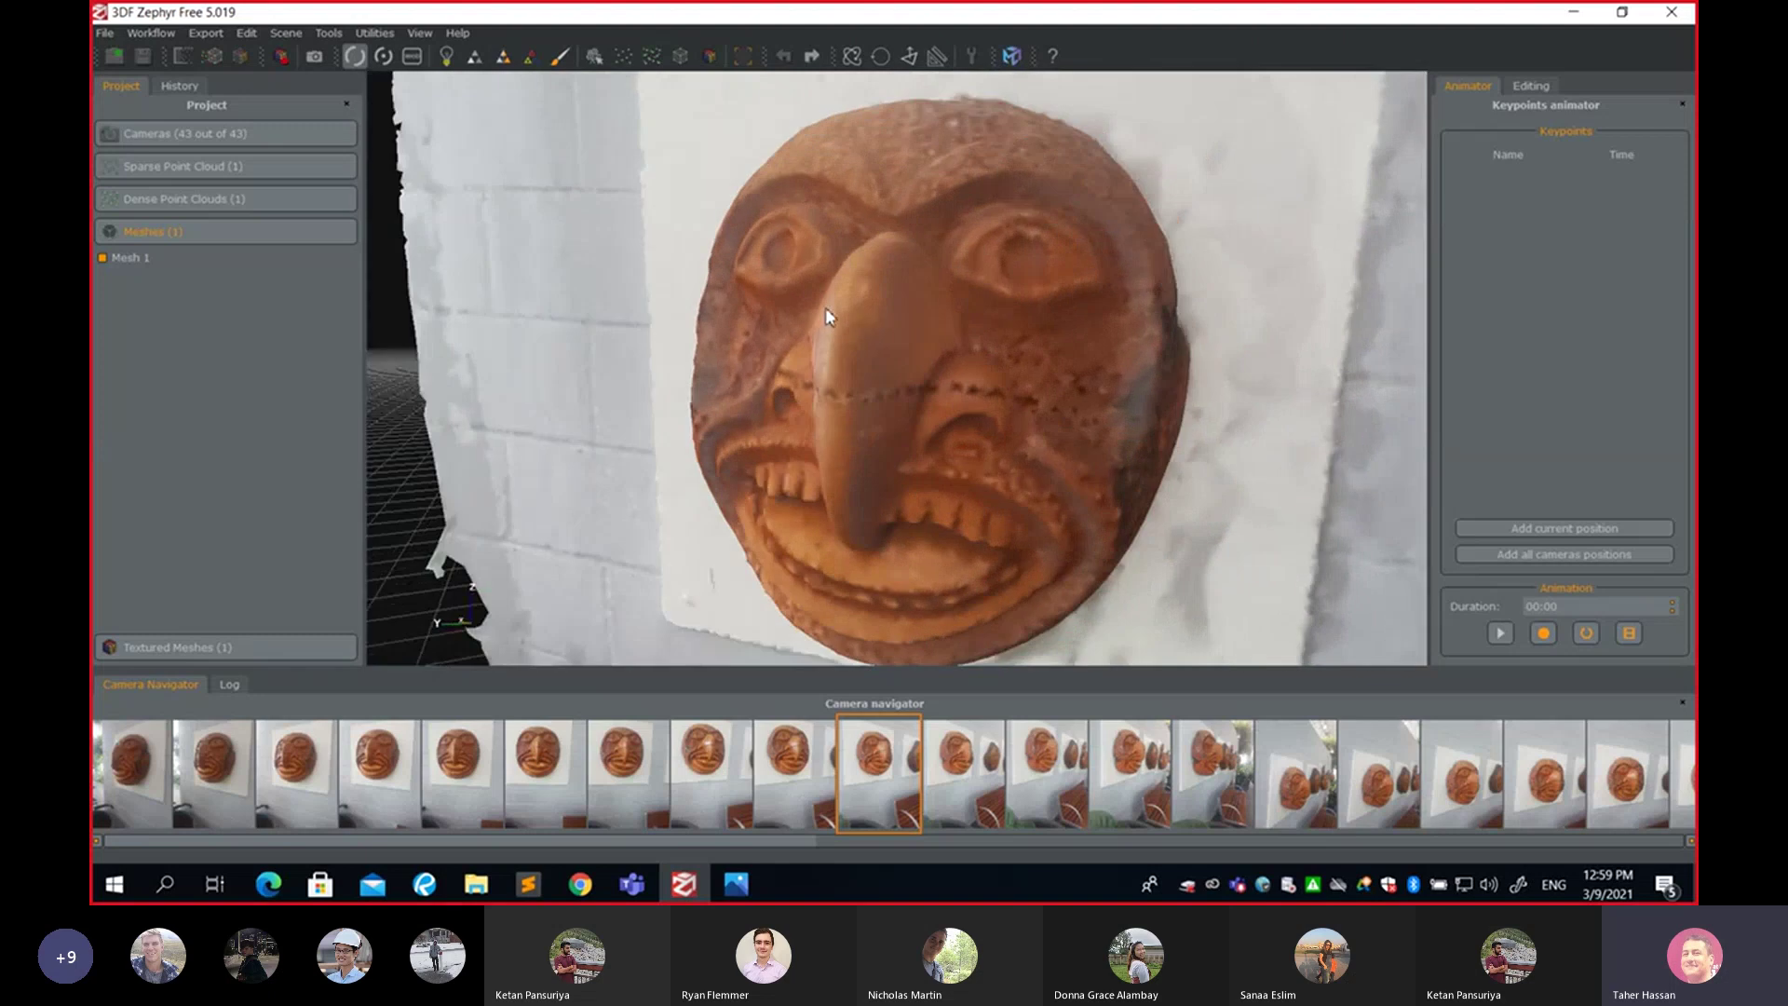
pyautogui.scroll(2, 857, 326)
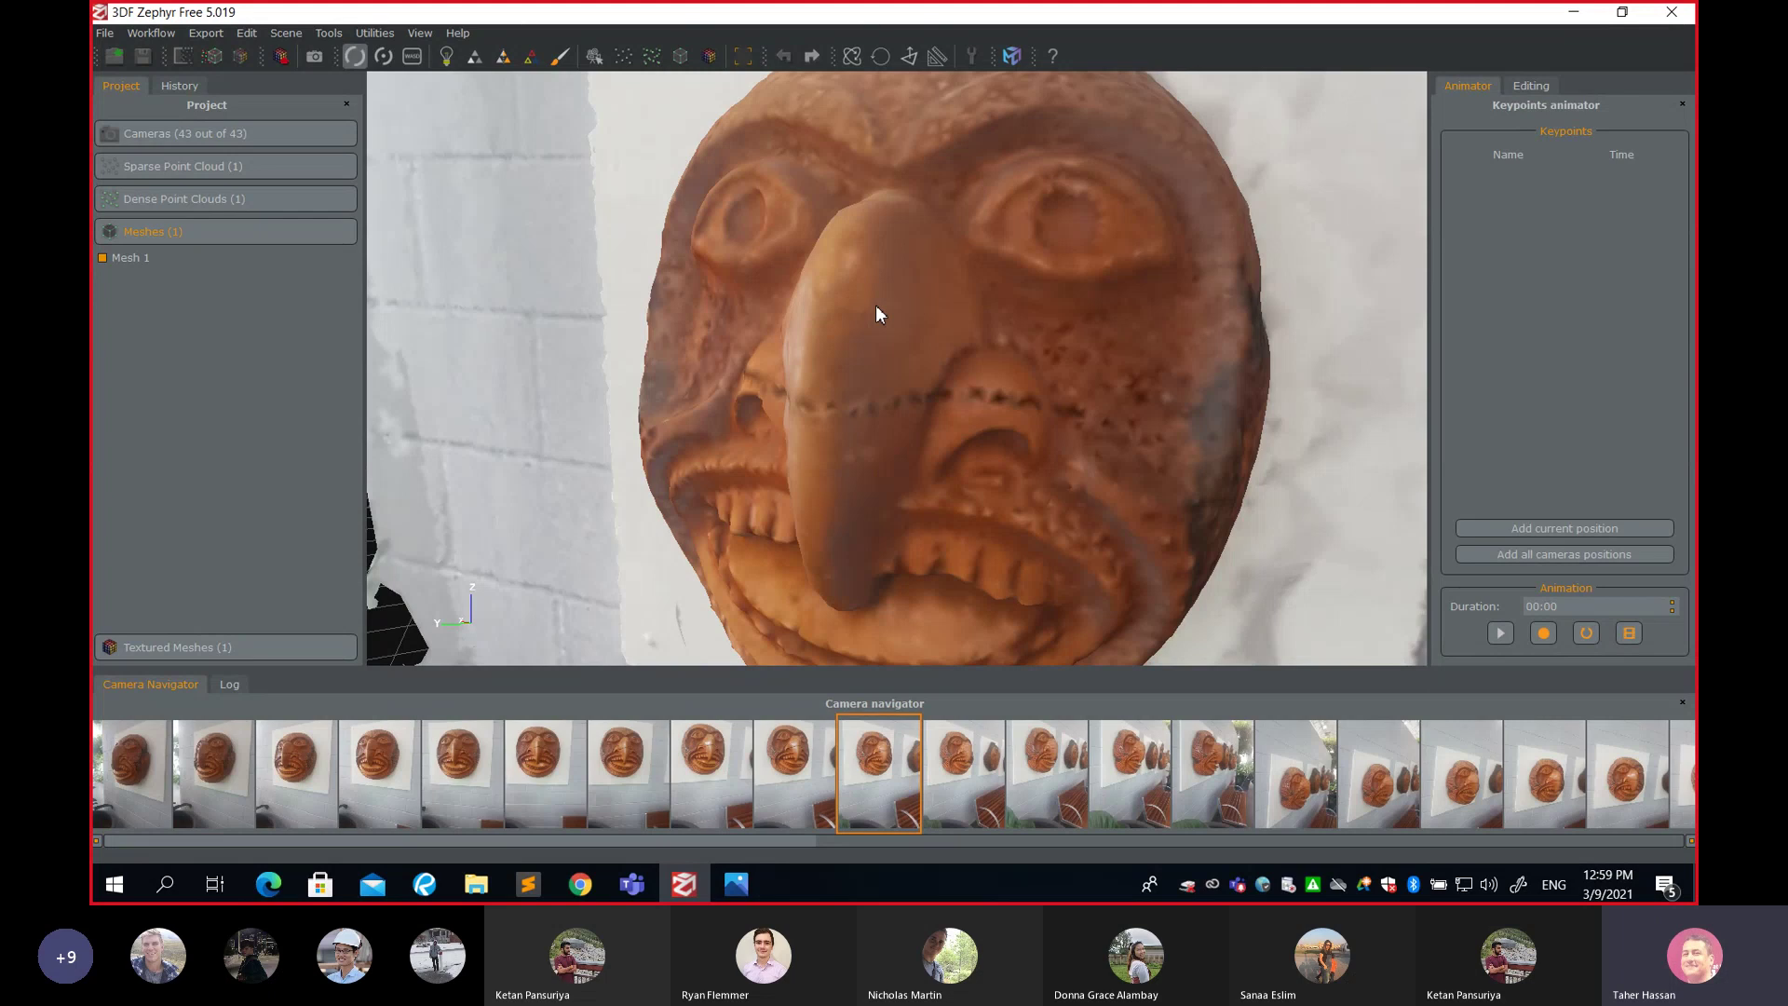
pyautogui.scroll(-2, 876, 307)
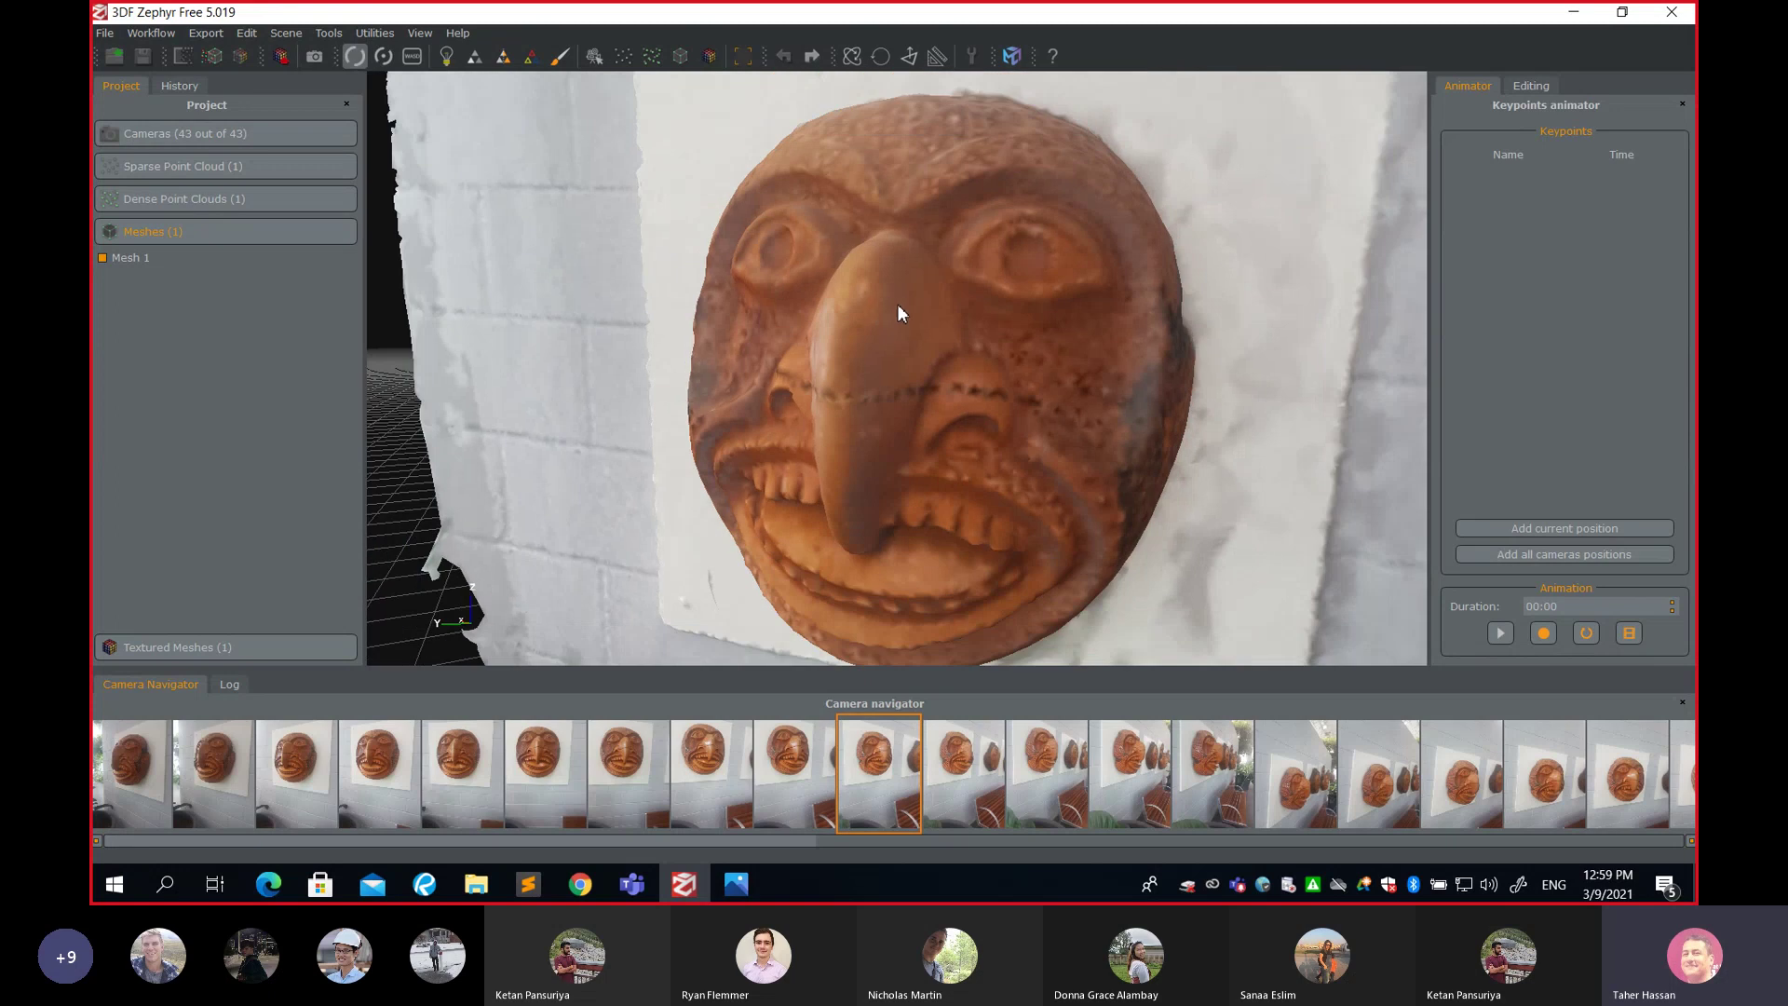
# Display Textured mesh 1, close its properties window, and view the whole mask on the wall from a slight angle
pyautogui.click(145, 647)
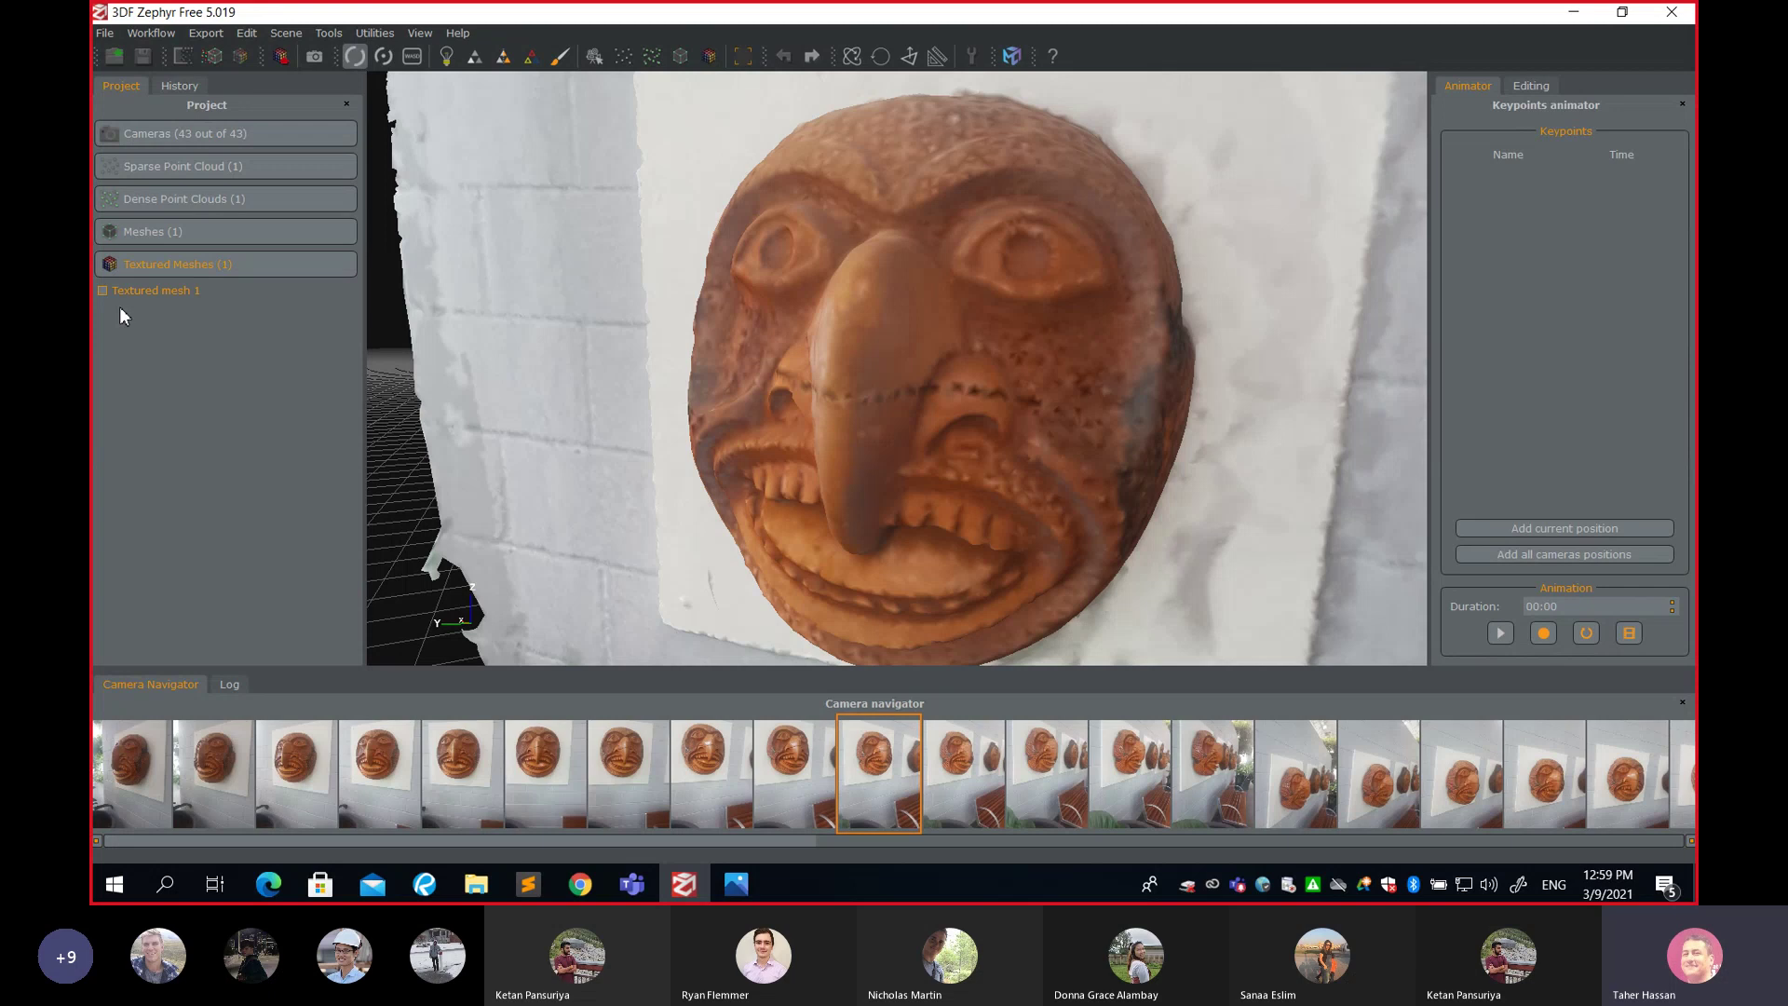
pyautogui.doubleClick(154, 291)
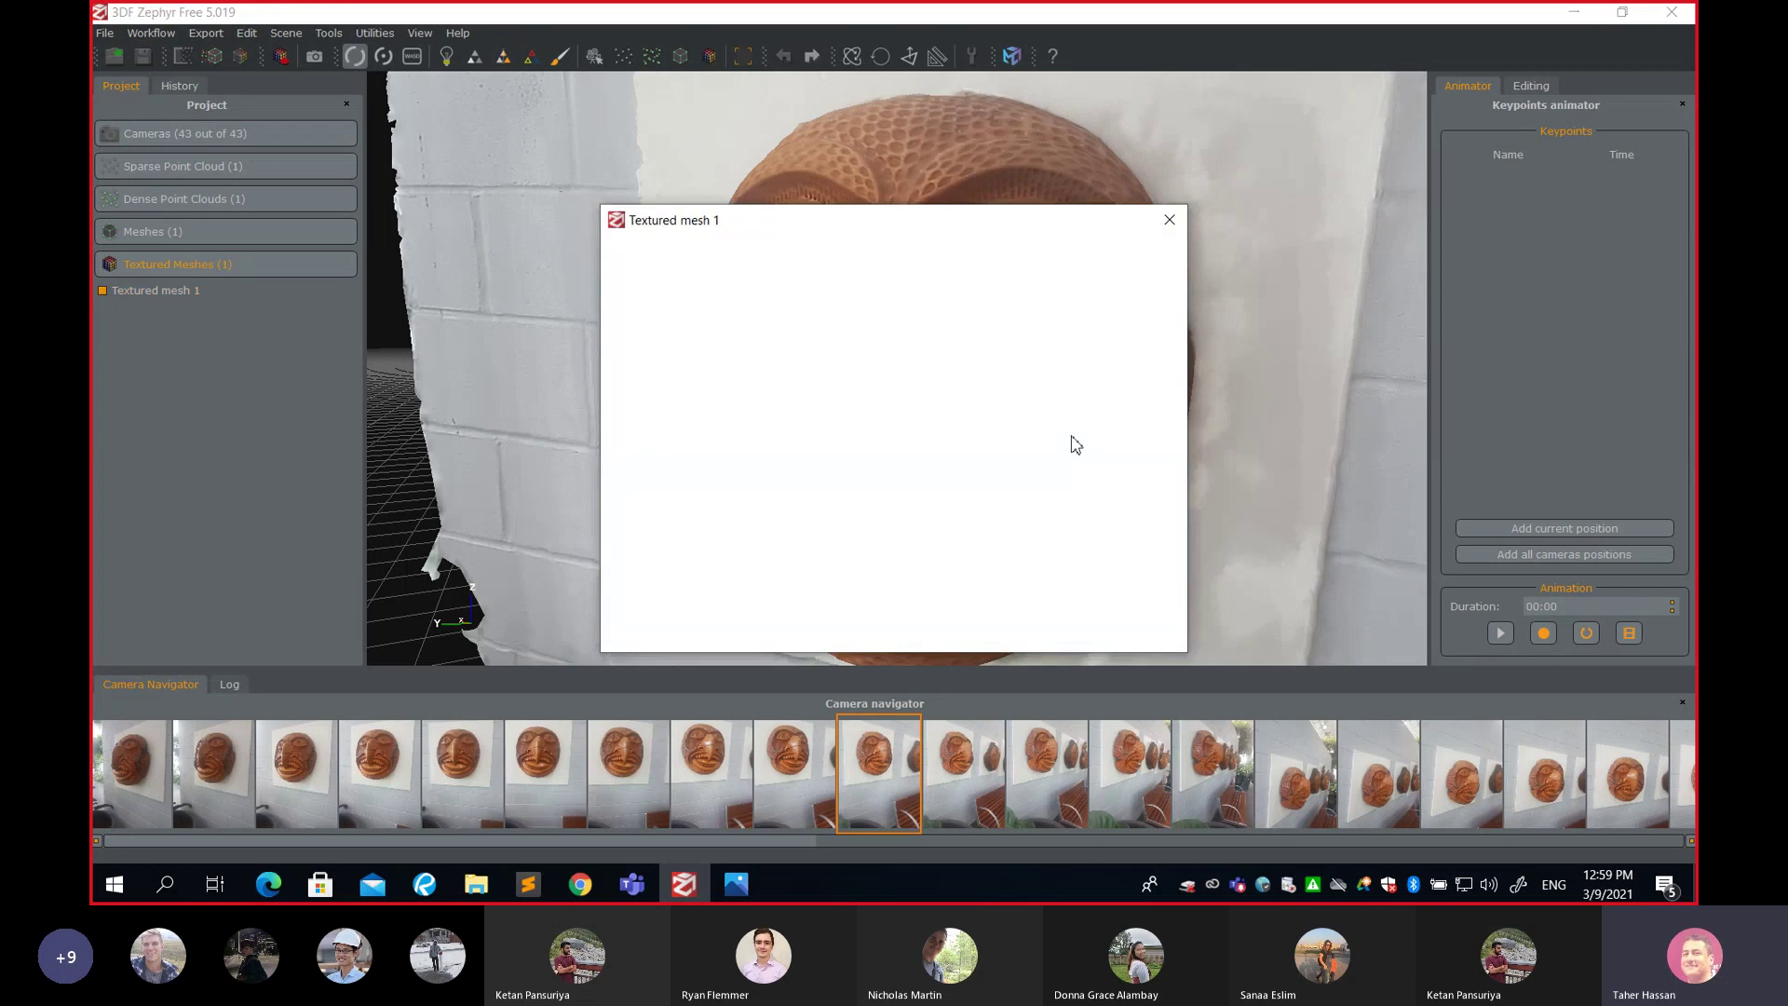
pyautogui.click(1170, 219)
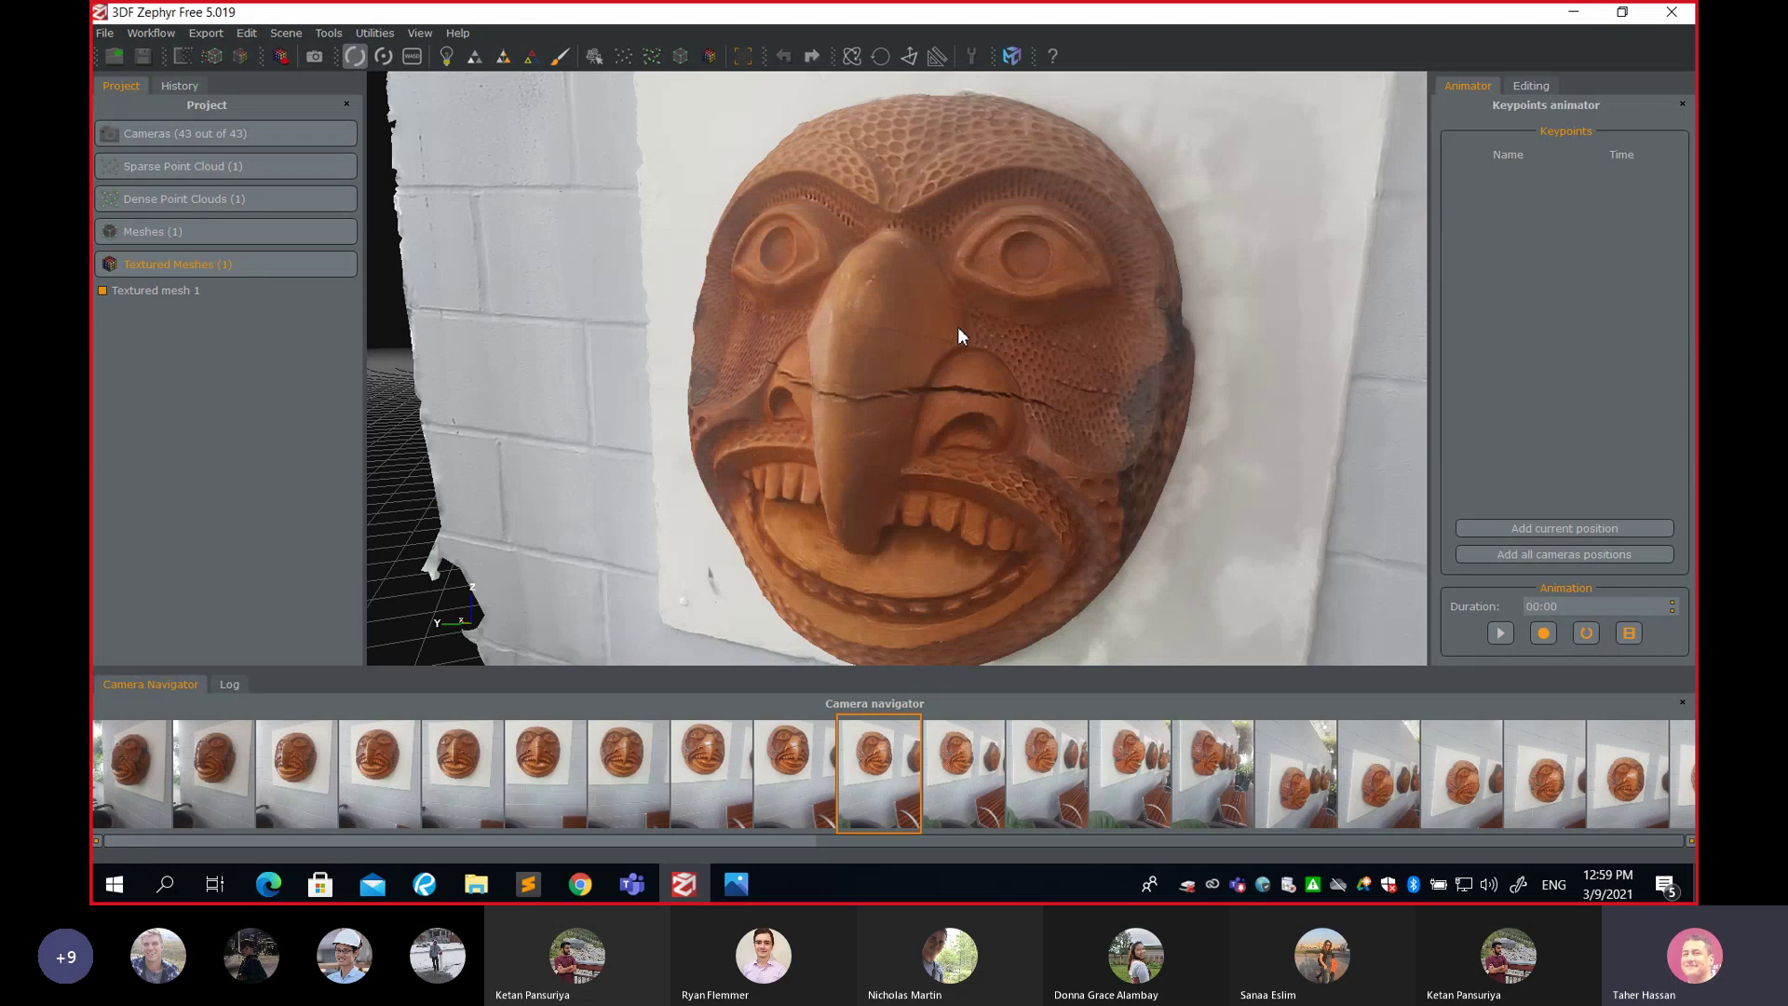
pyautogui.scroll(-3, 956, 363)
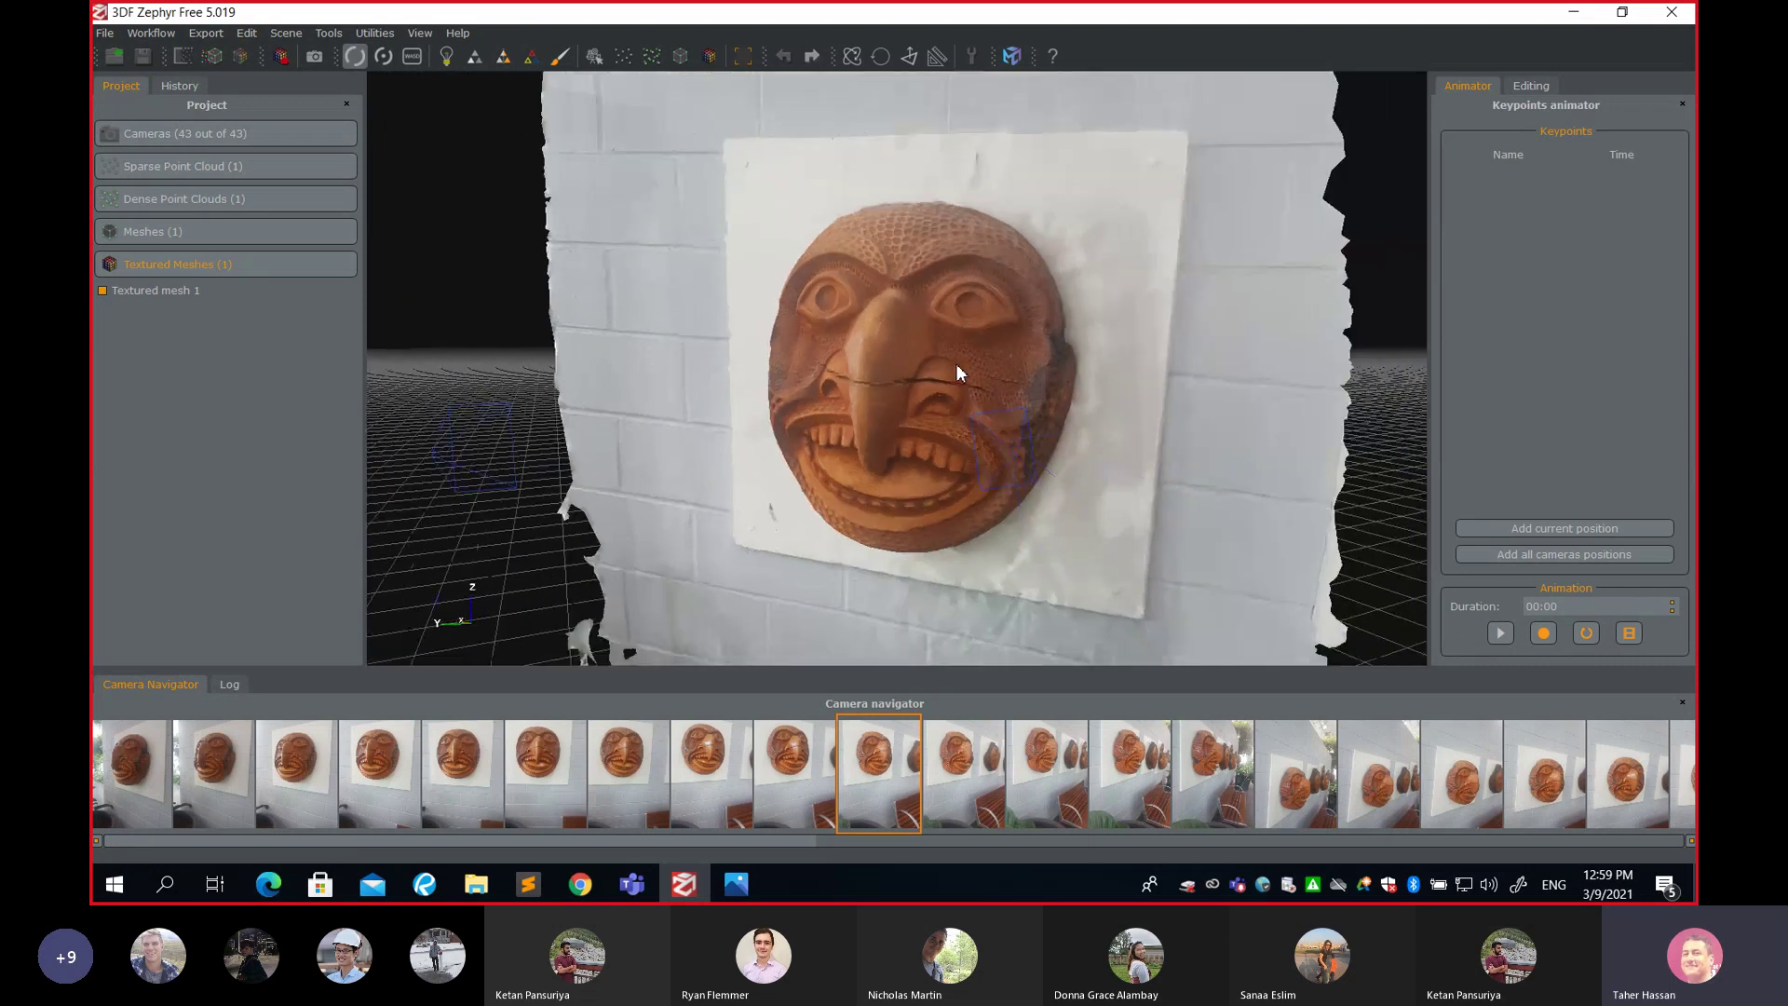
pyautogui.moveTo(955, 363); pyautogui.dragTo(914, 330)
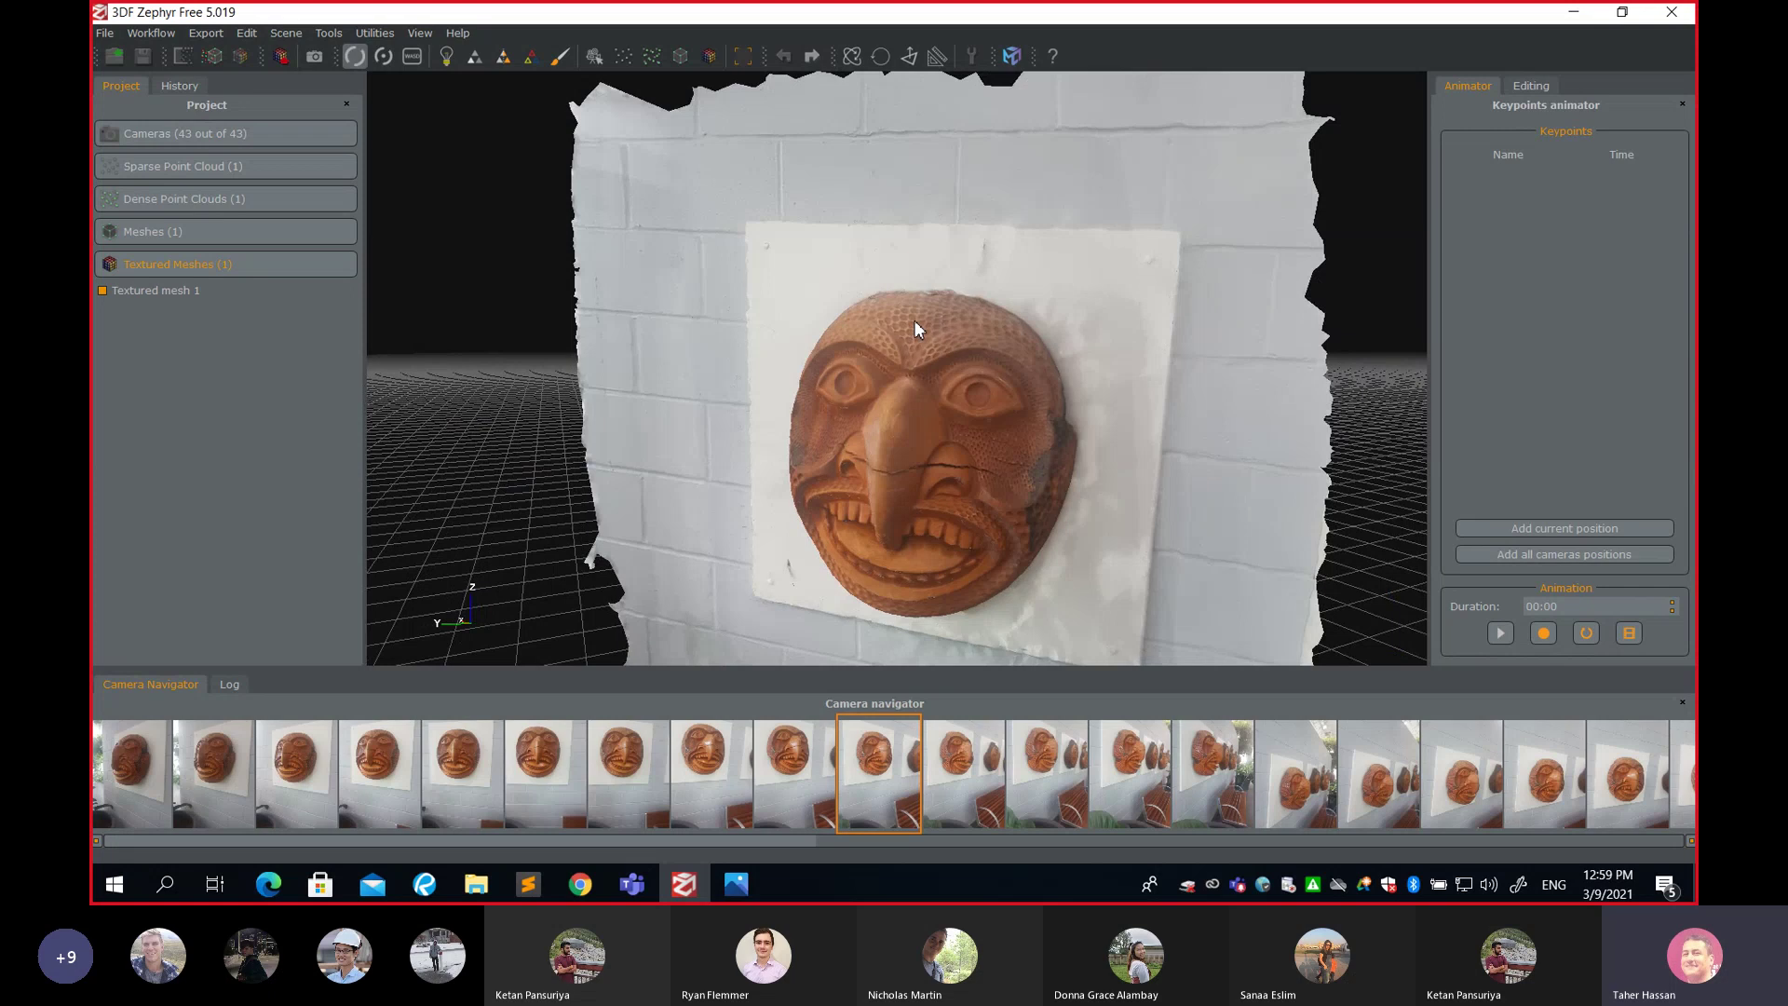
# Measure the upper edge of the mask's white backing board between its two corners with Quick Measurements
pyautogui.moveTo(915, 321); pyautogui.dragTo(958, 512)
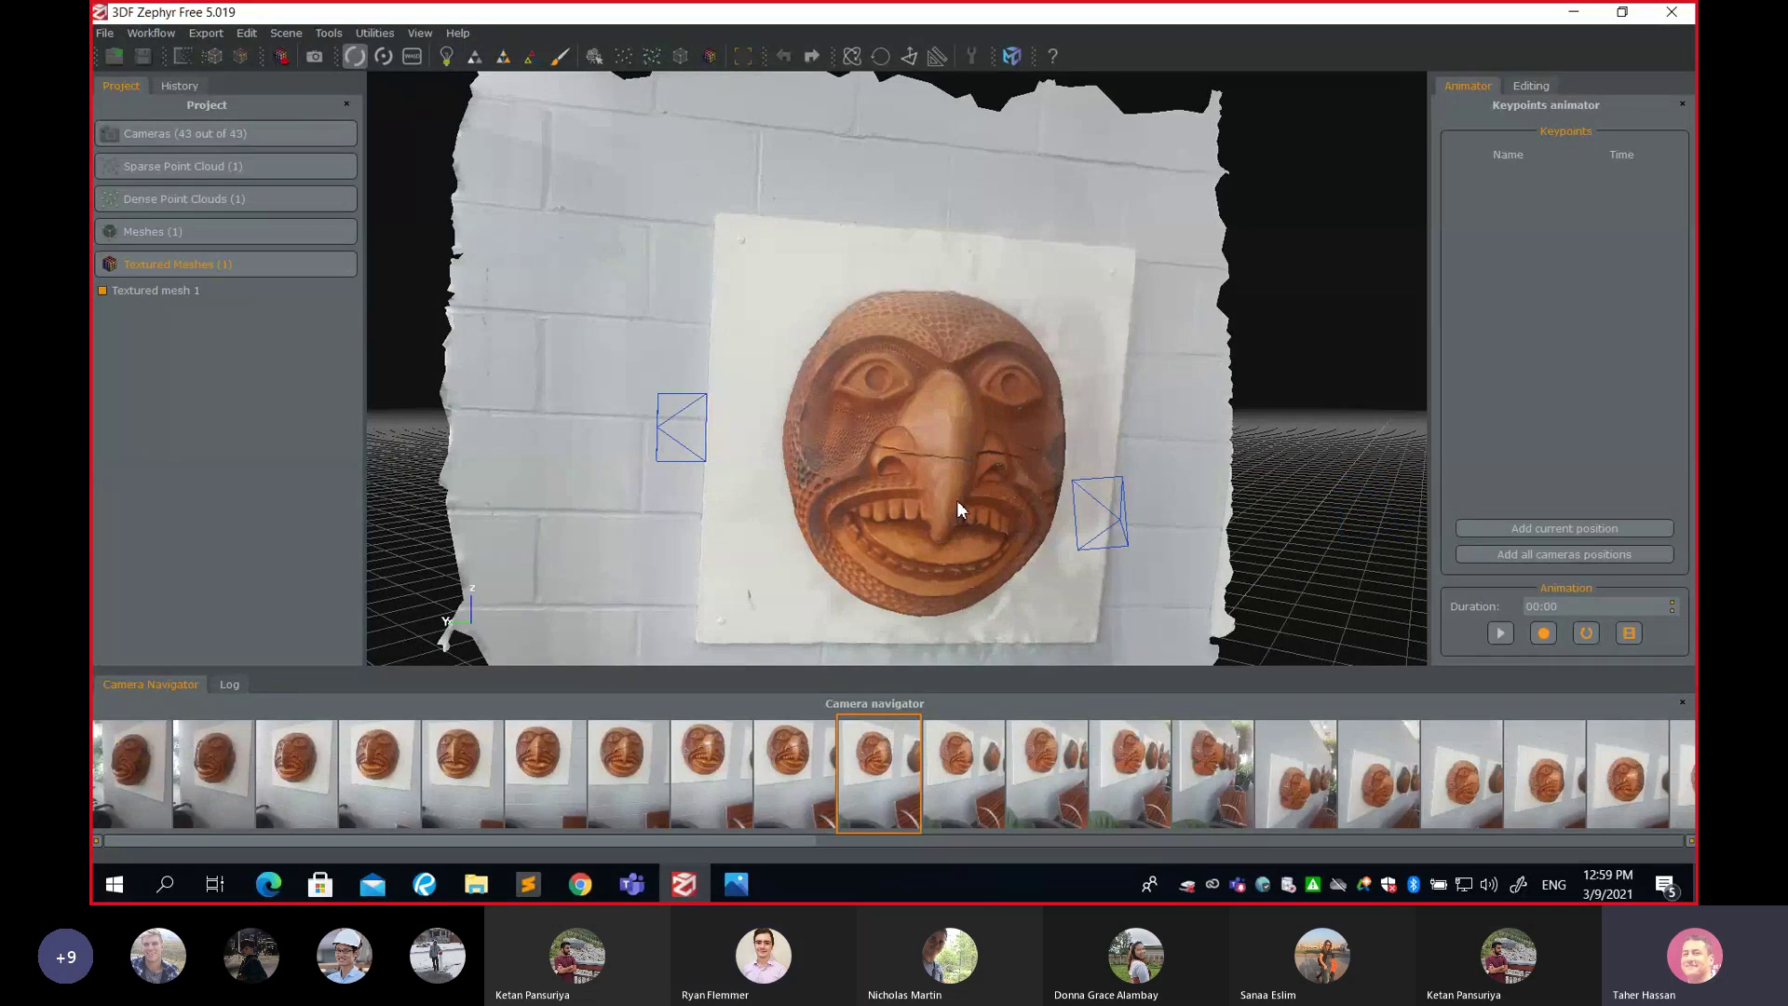
pyautogui.moveTo(931, 434); pyautogui.dragTo(894, 464)
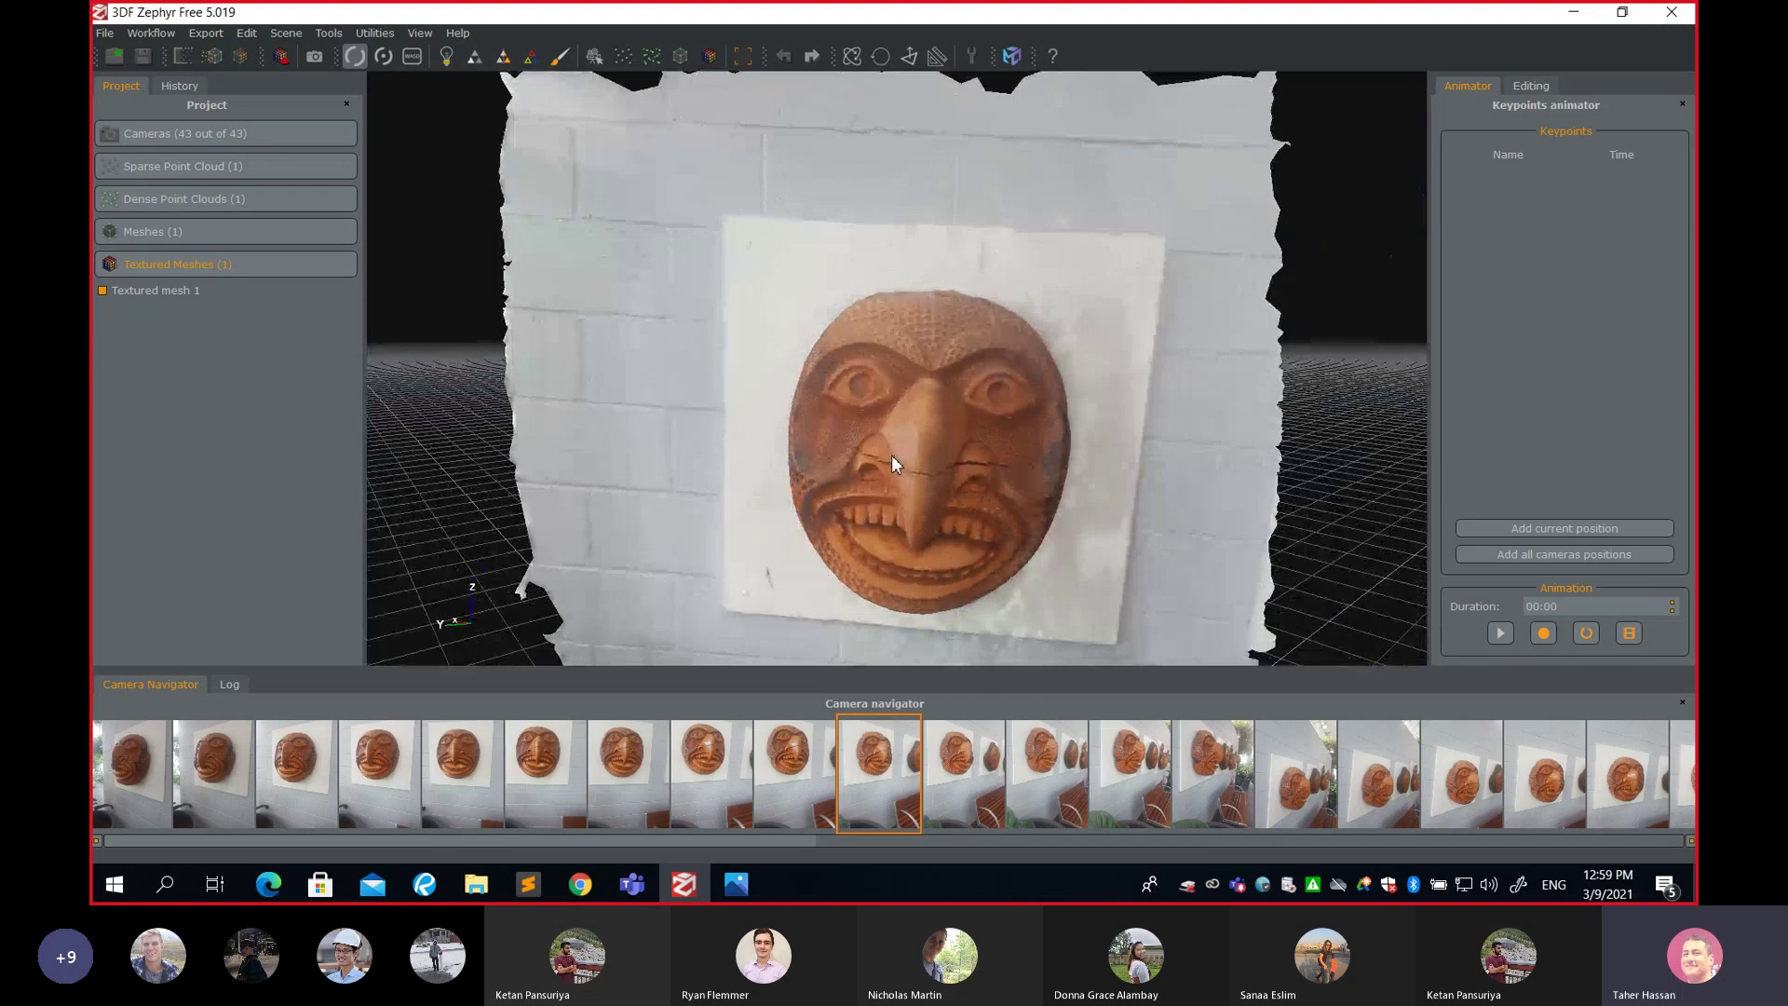
pyautogui.moveTo(933, 340); pyautogui.dragTo(889, 336)
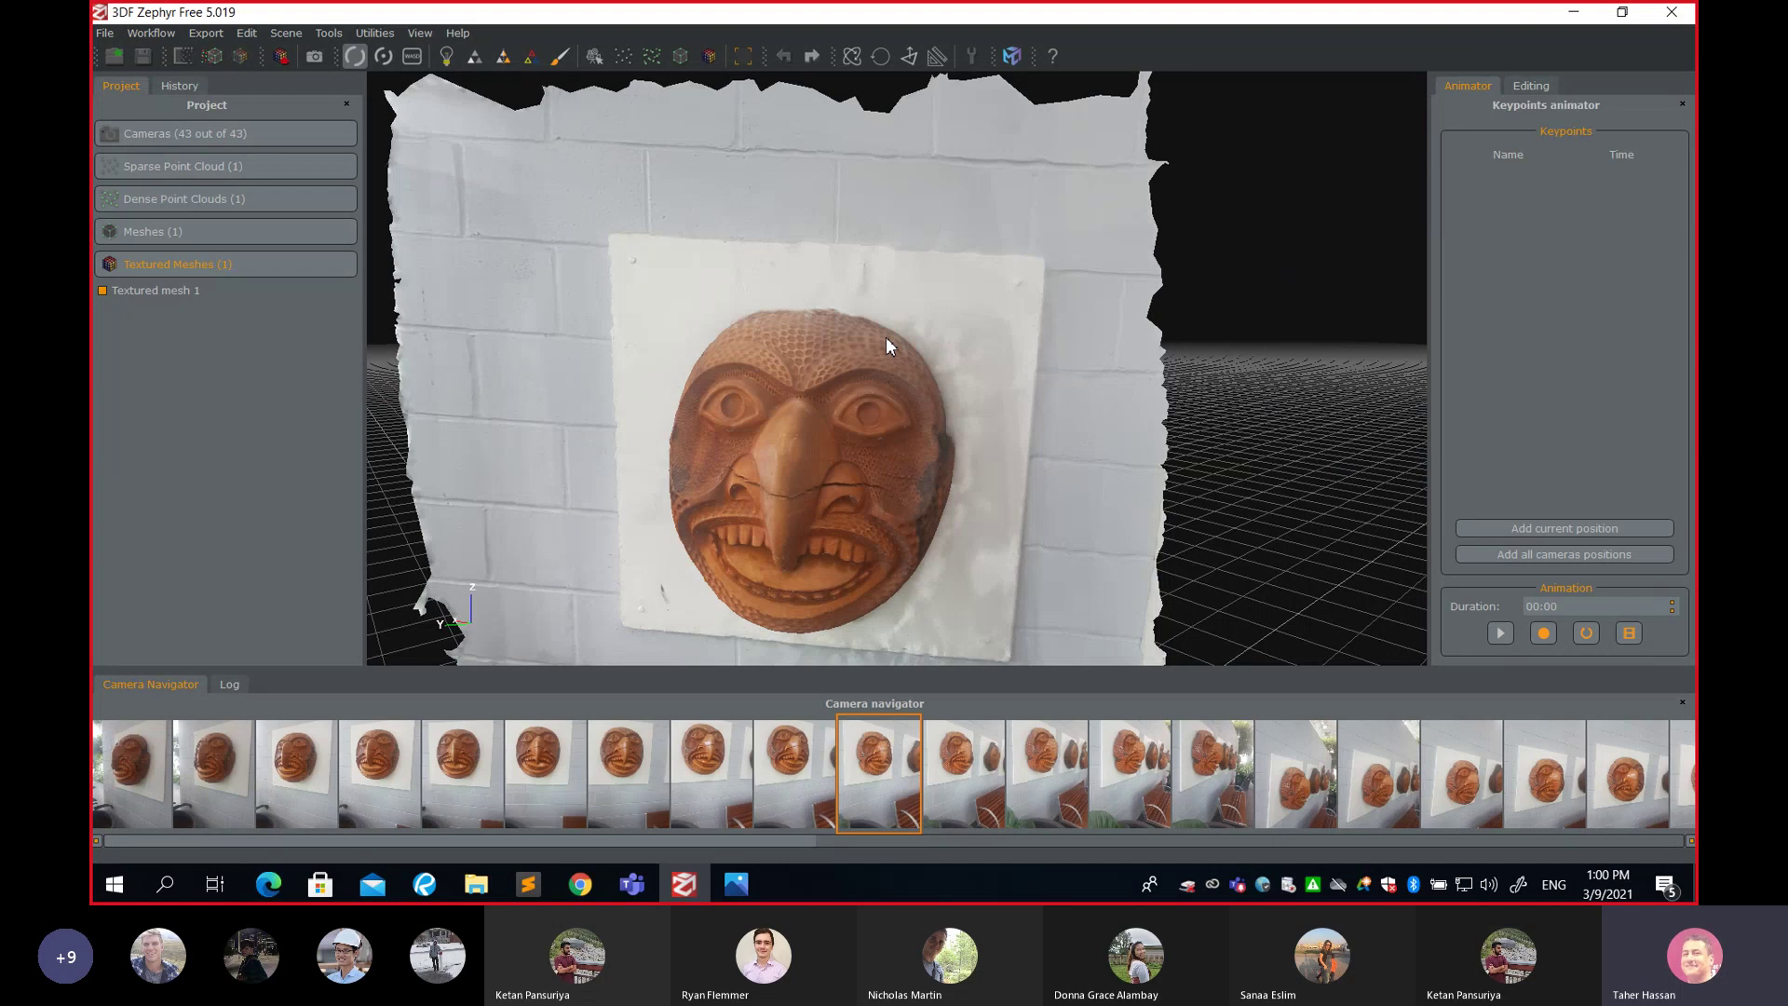
pyautogui.click(941, 63)
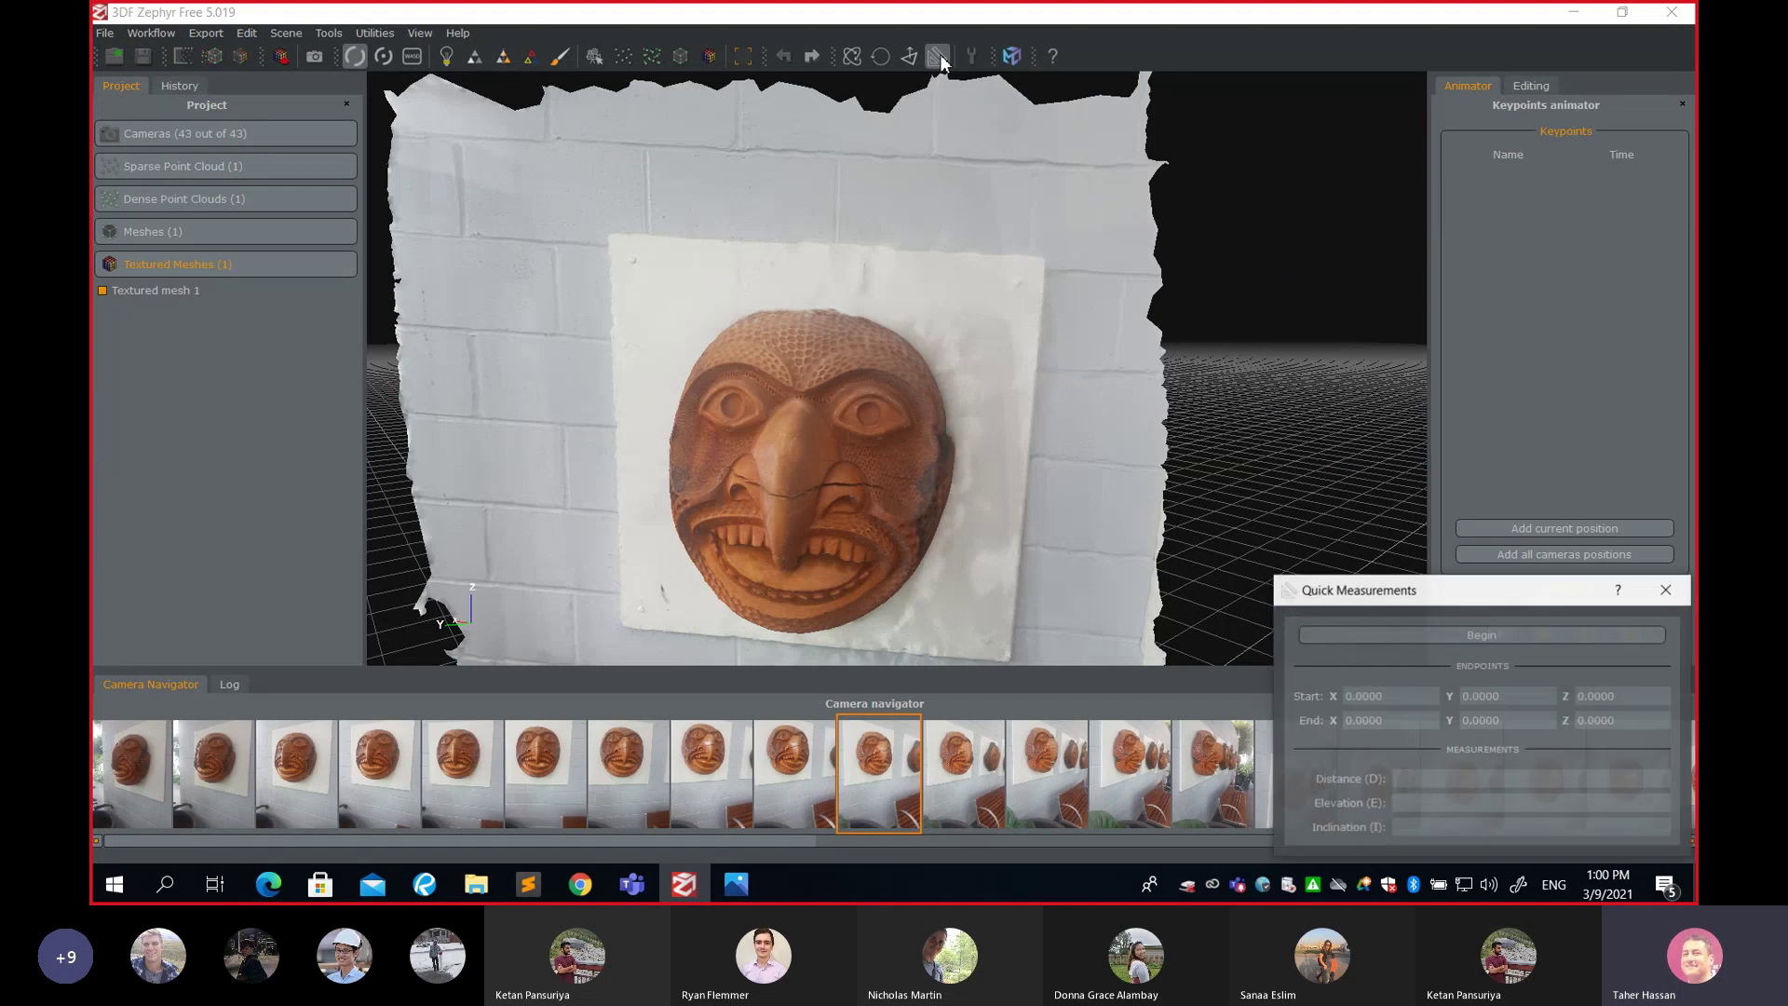
pyautogui.moveTo(1375, 595); pyautogui.dragTo(1286, 261)
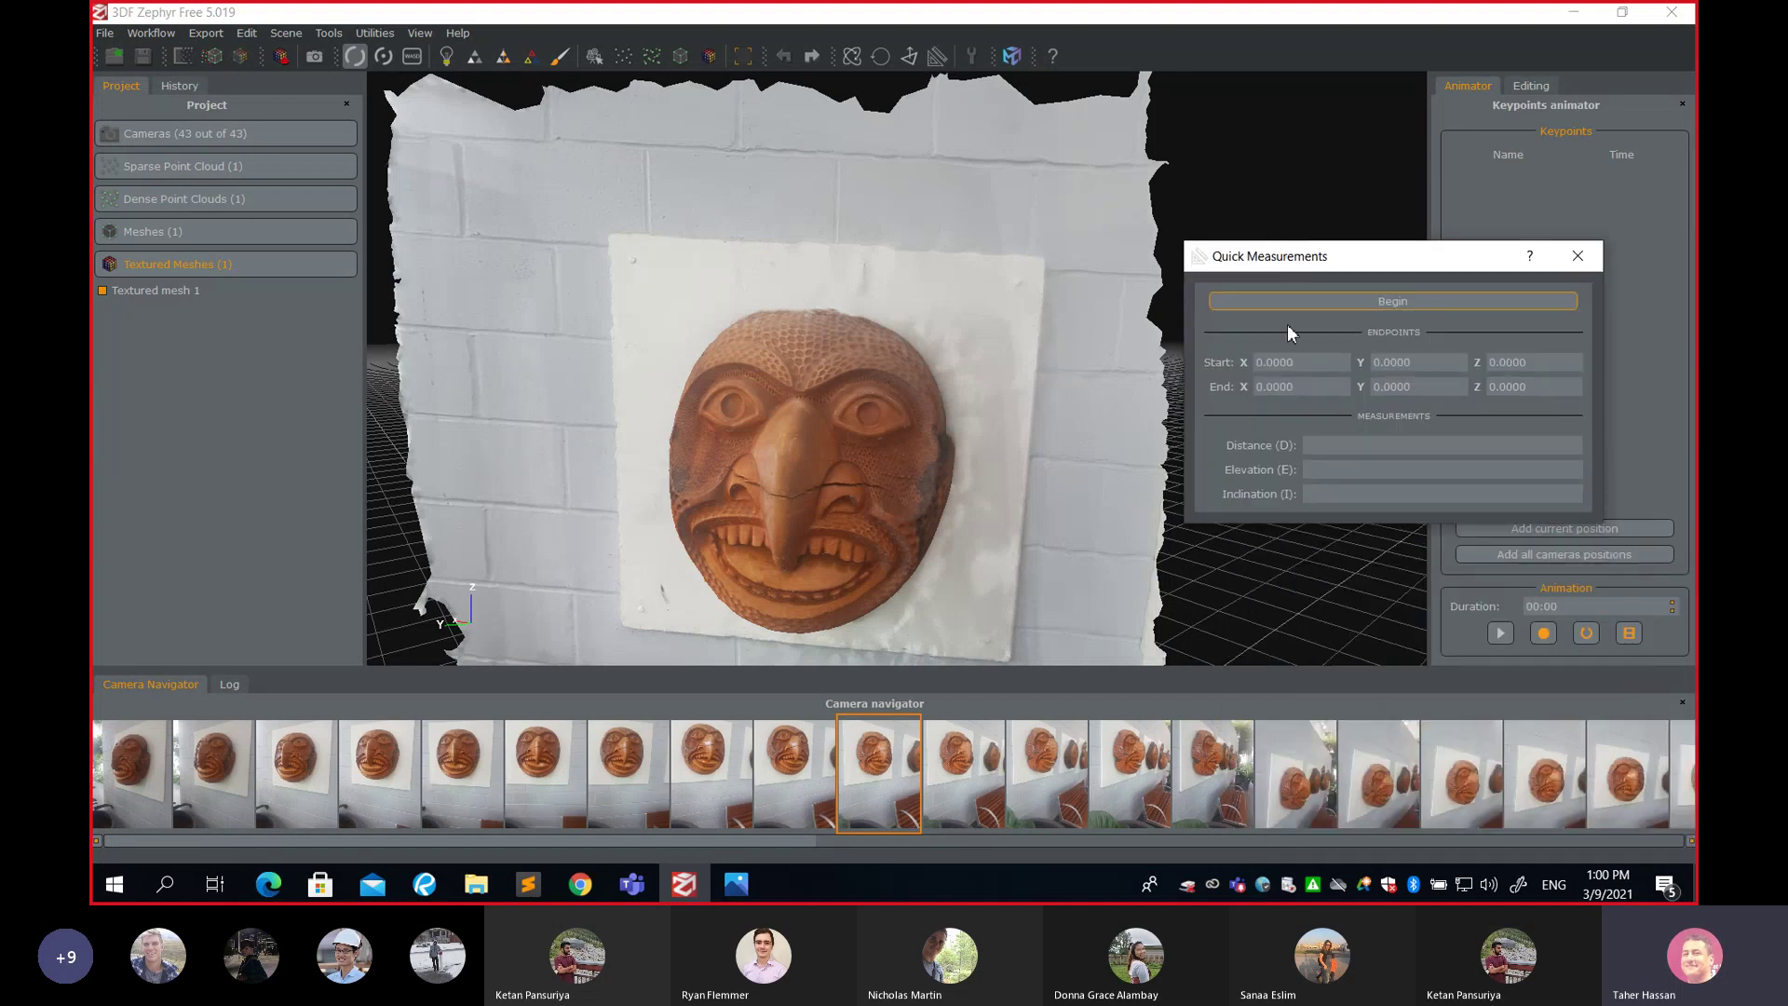
pyautogui.click(1381, 302)
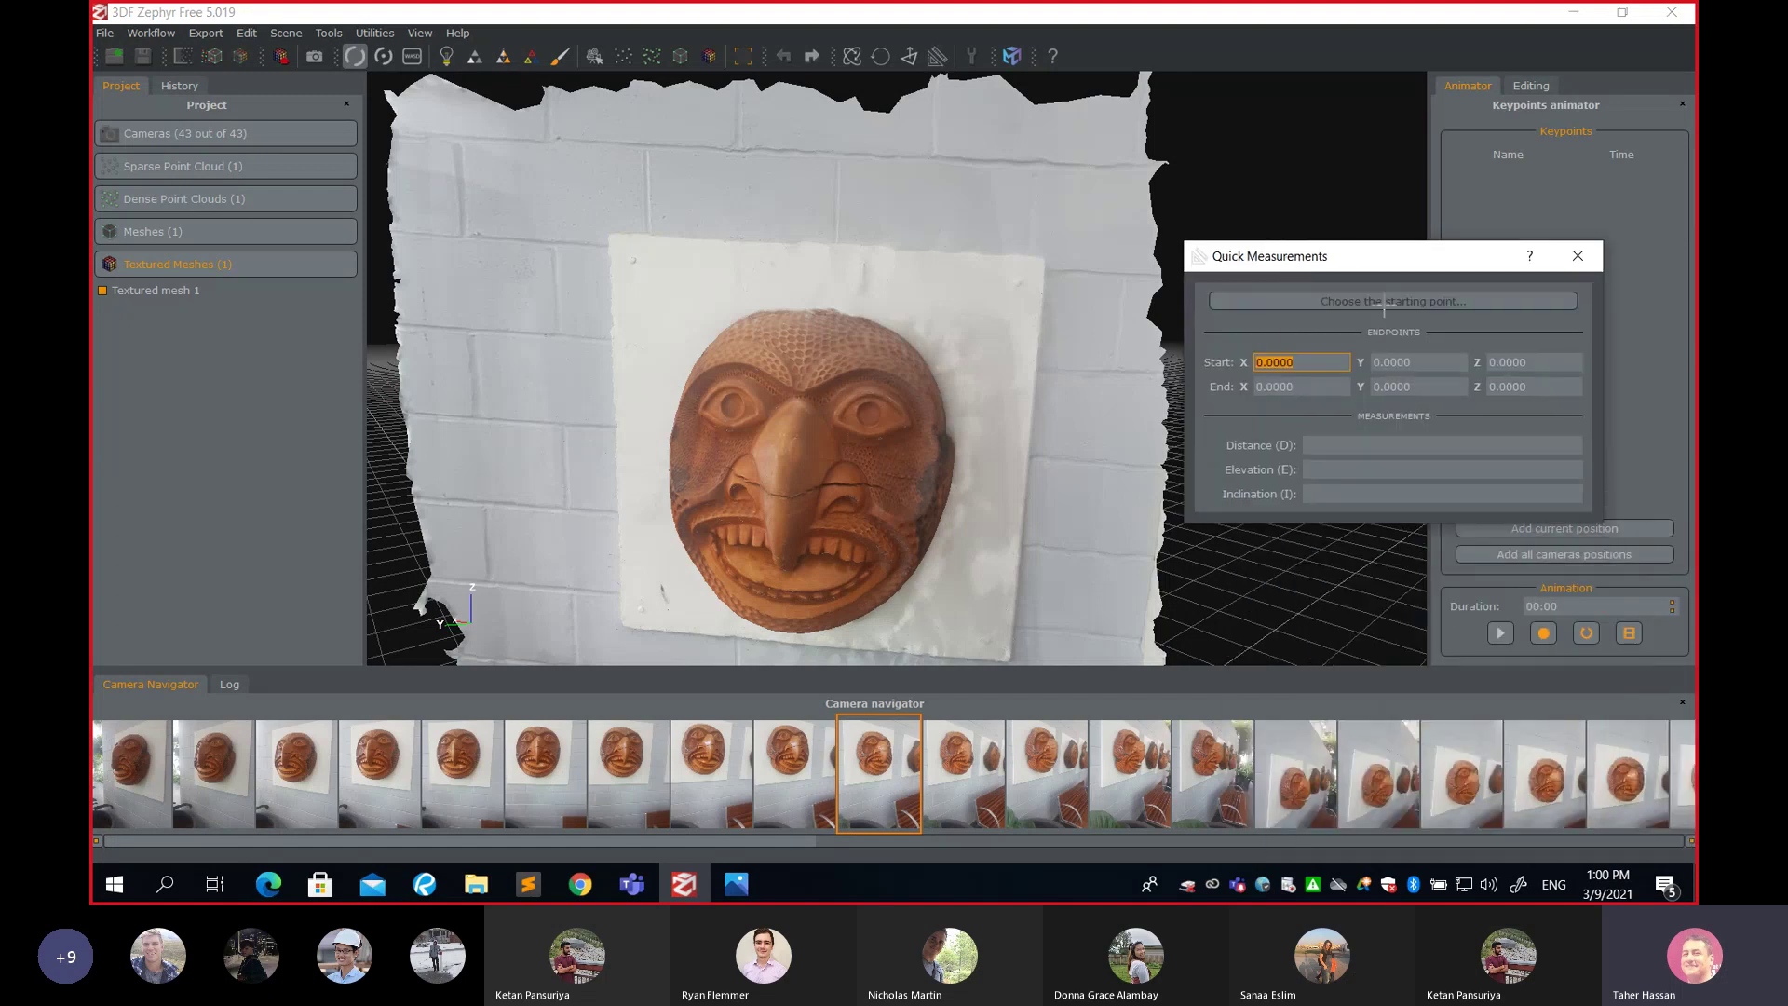
pyautogui.click(612, 234)
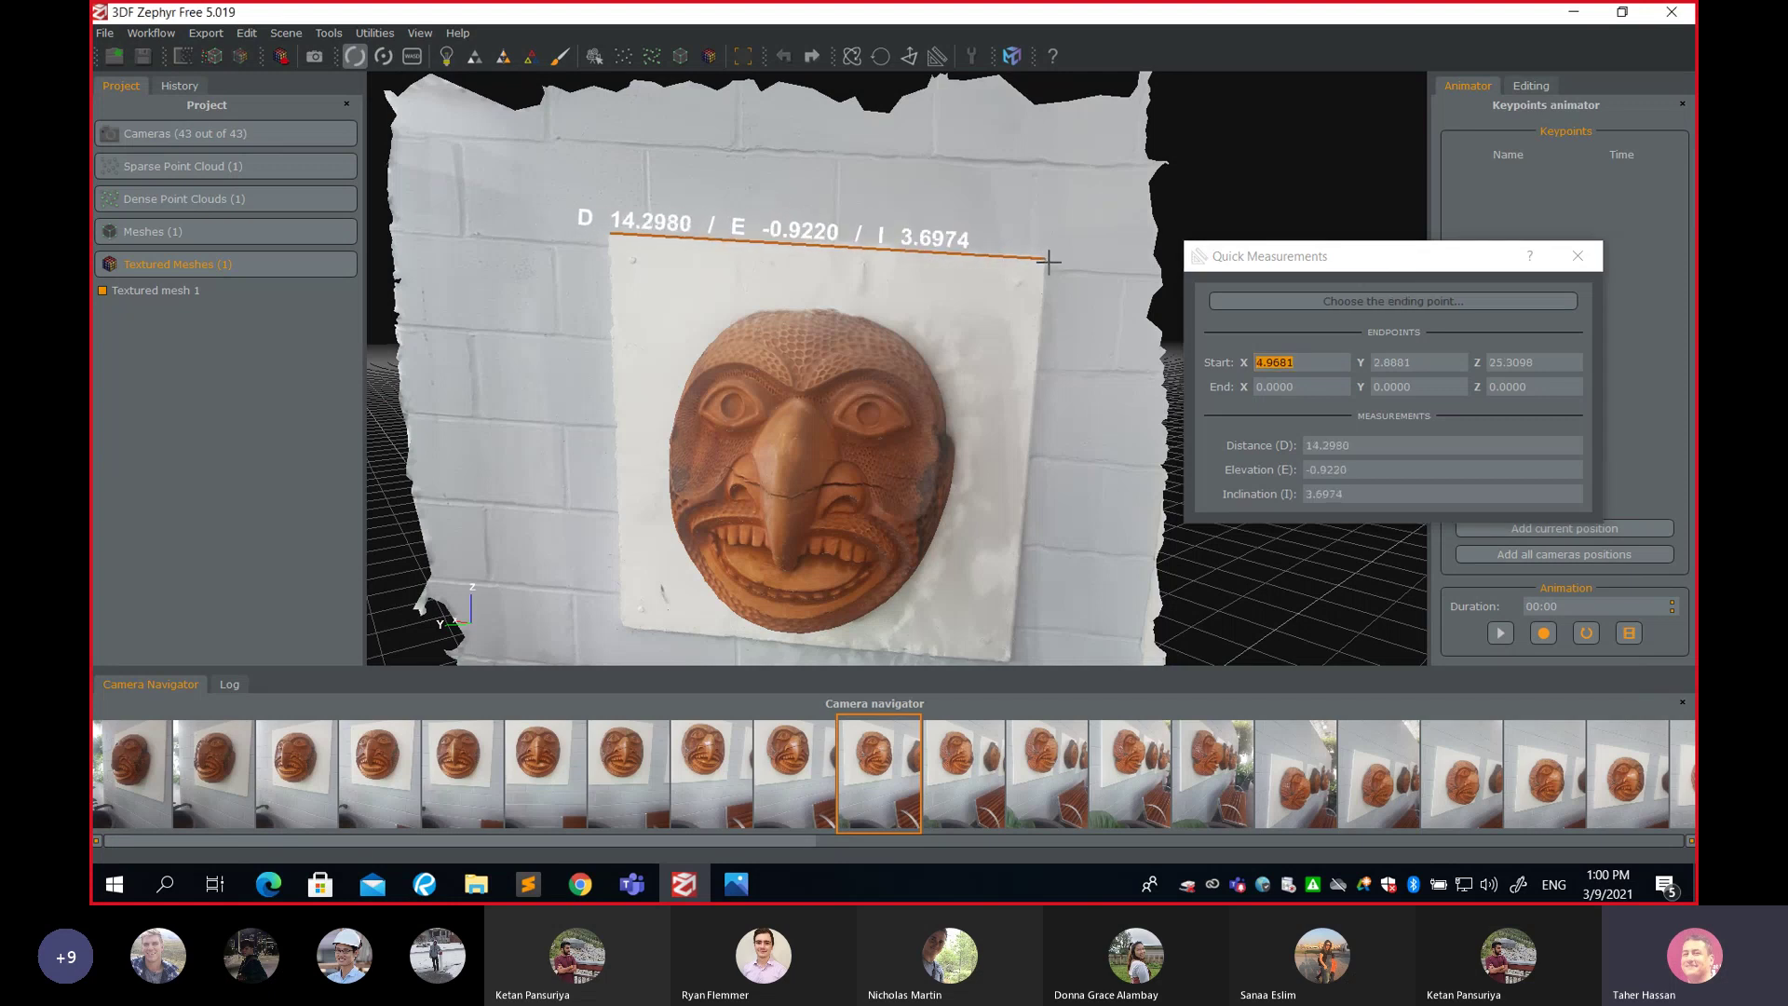
pyautogui.click(1047, 259)
# Show a camera's view of the mask, switch to the Devonion Garden Wooden Mask folder and view photo 20191102_133821.jpg in a maximized window
pyautogui.click(978, 759)
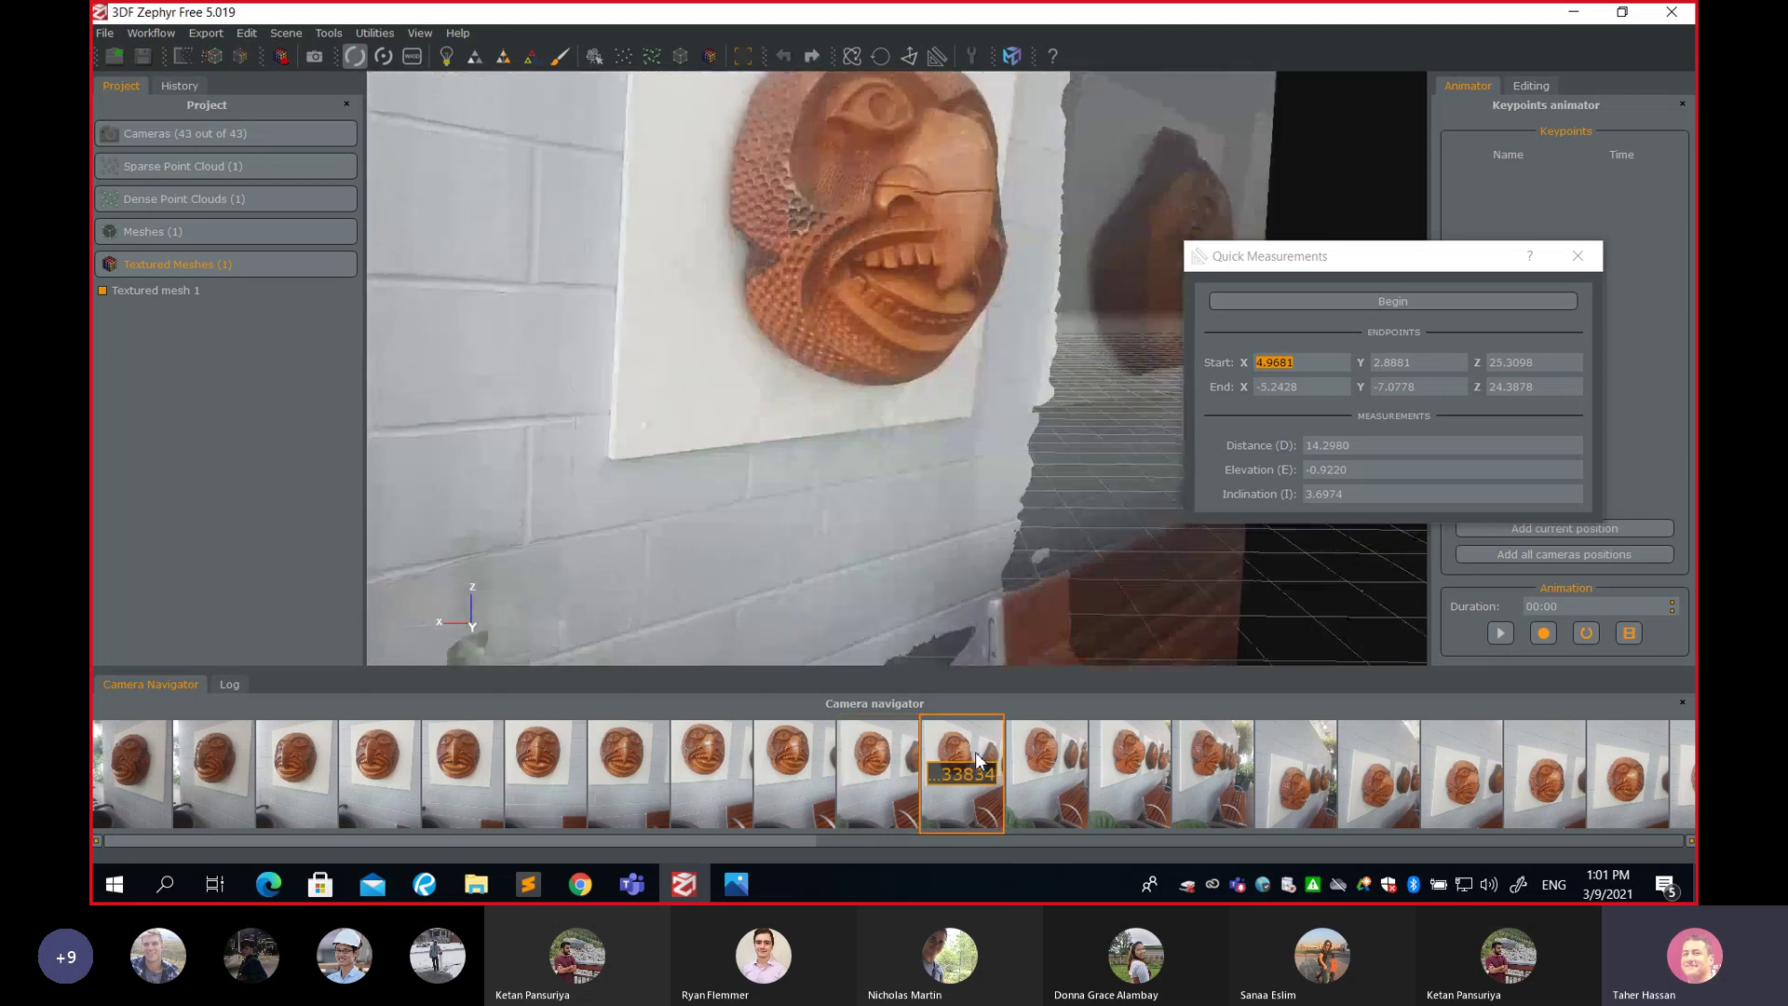
pyautogui.moveTo(476, 885)
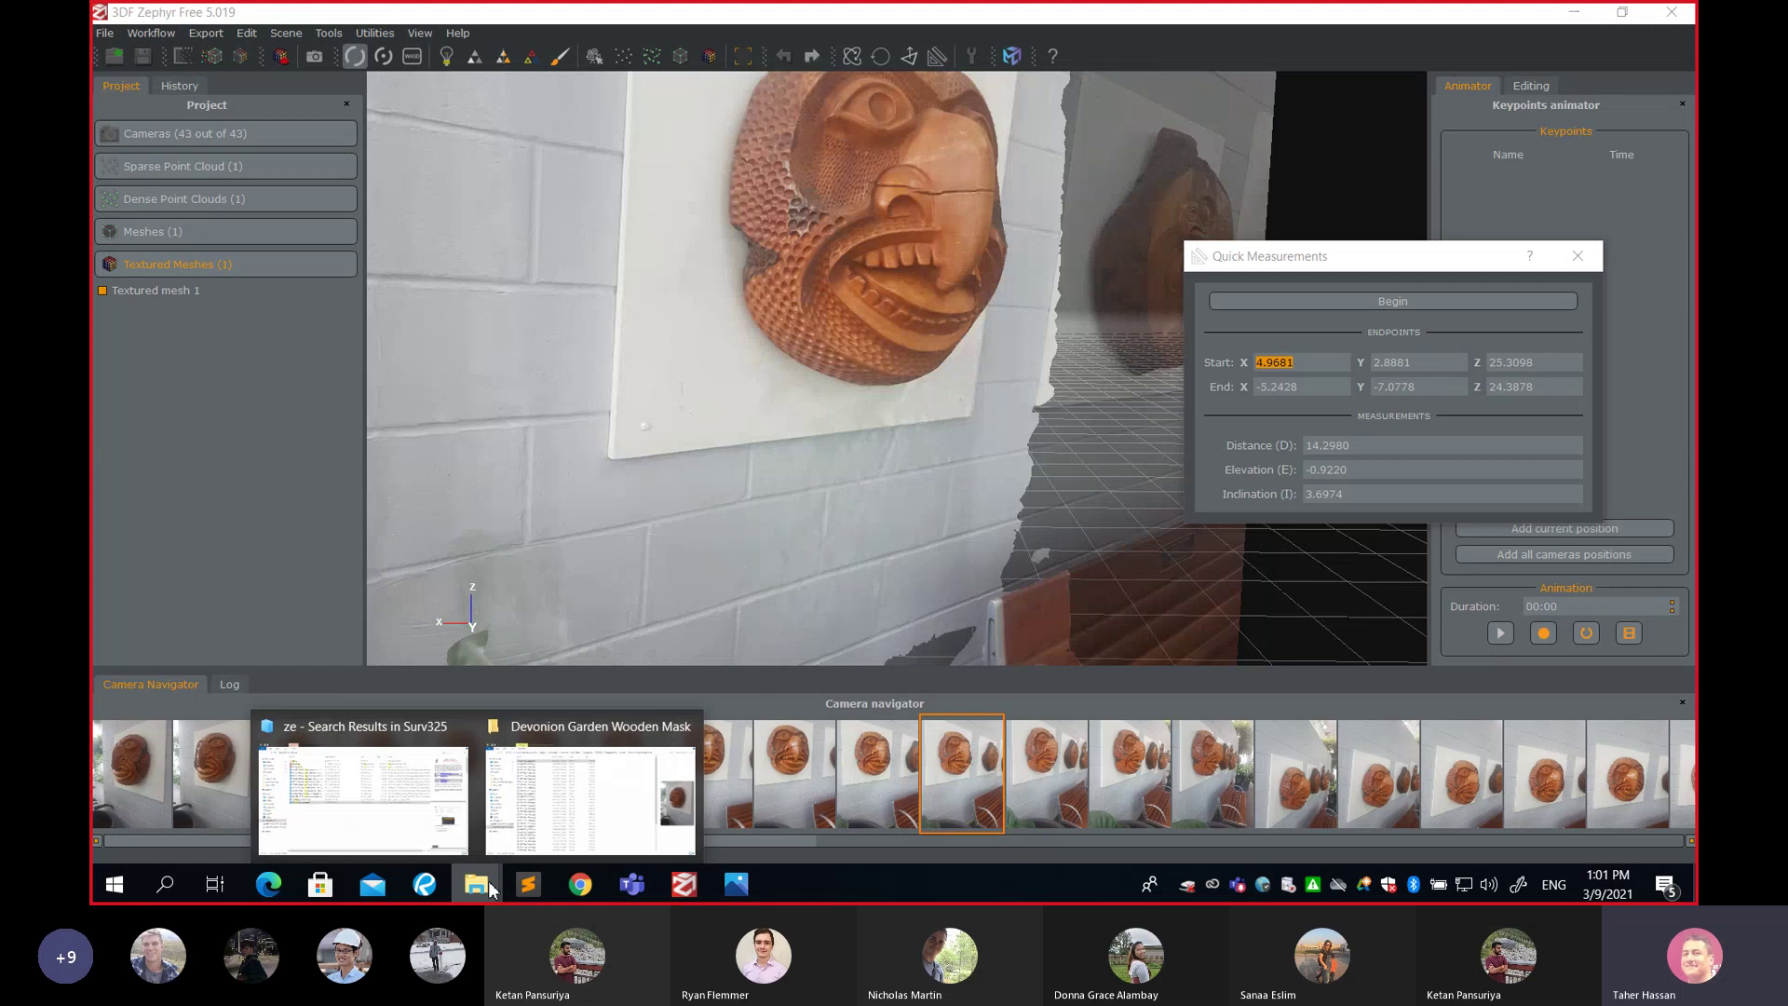
pyautogui.click(587, 821)
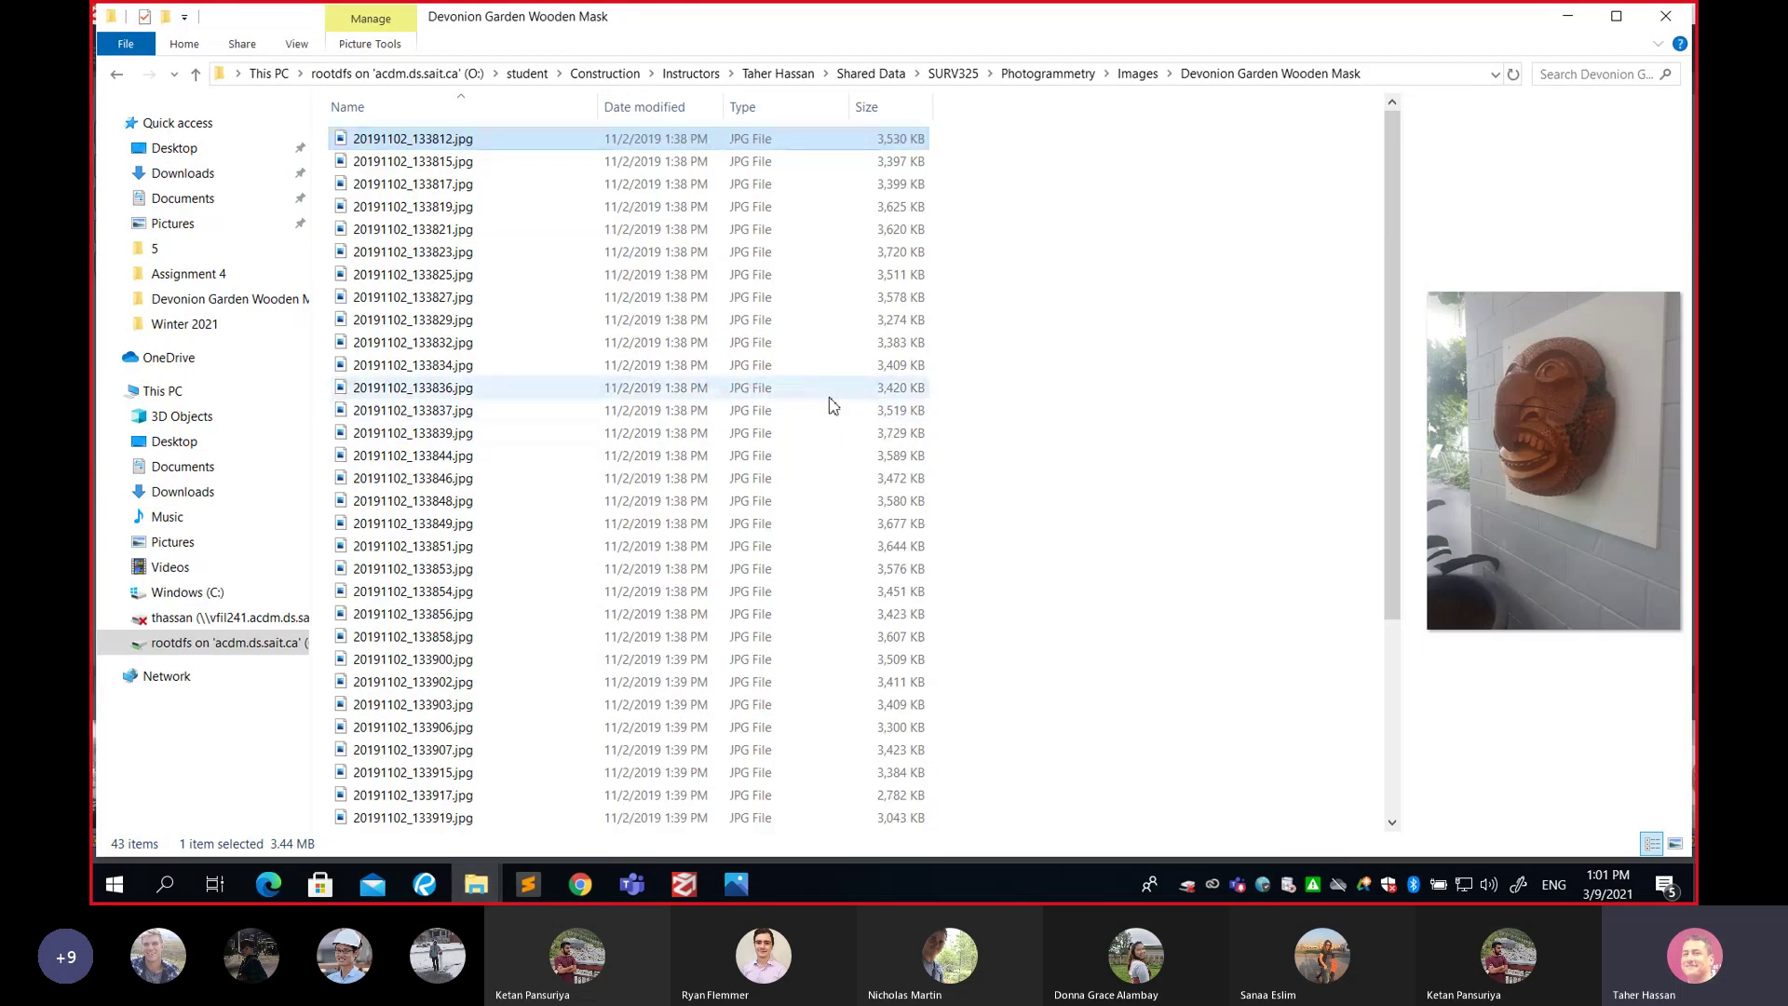
pyautogui.click(478, 190)
pyautogui.press('Down')
pyautogui.press('Down')
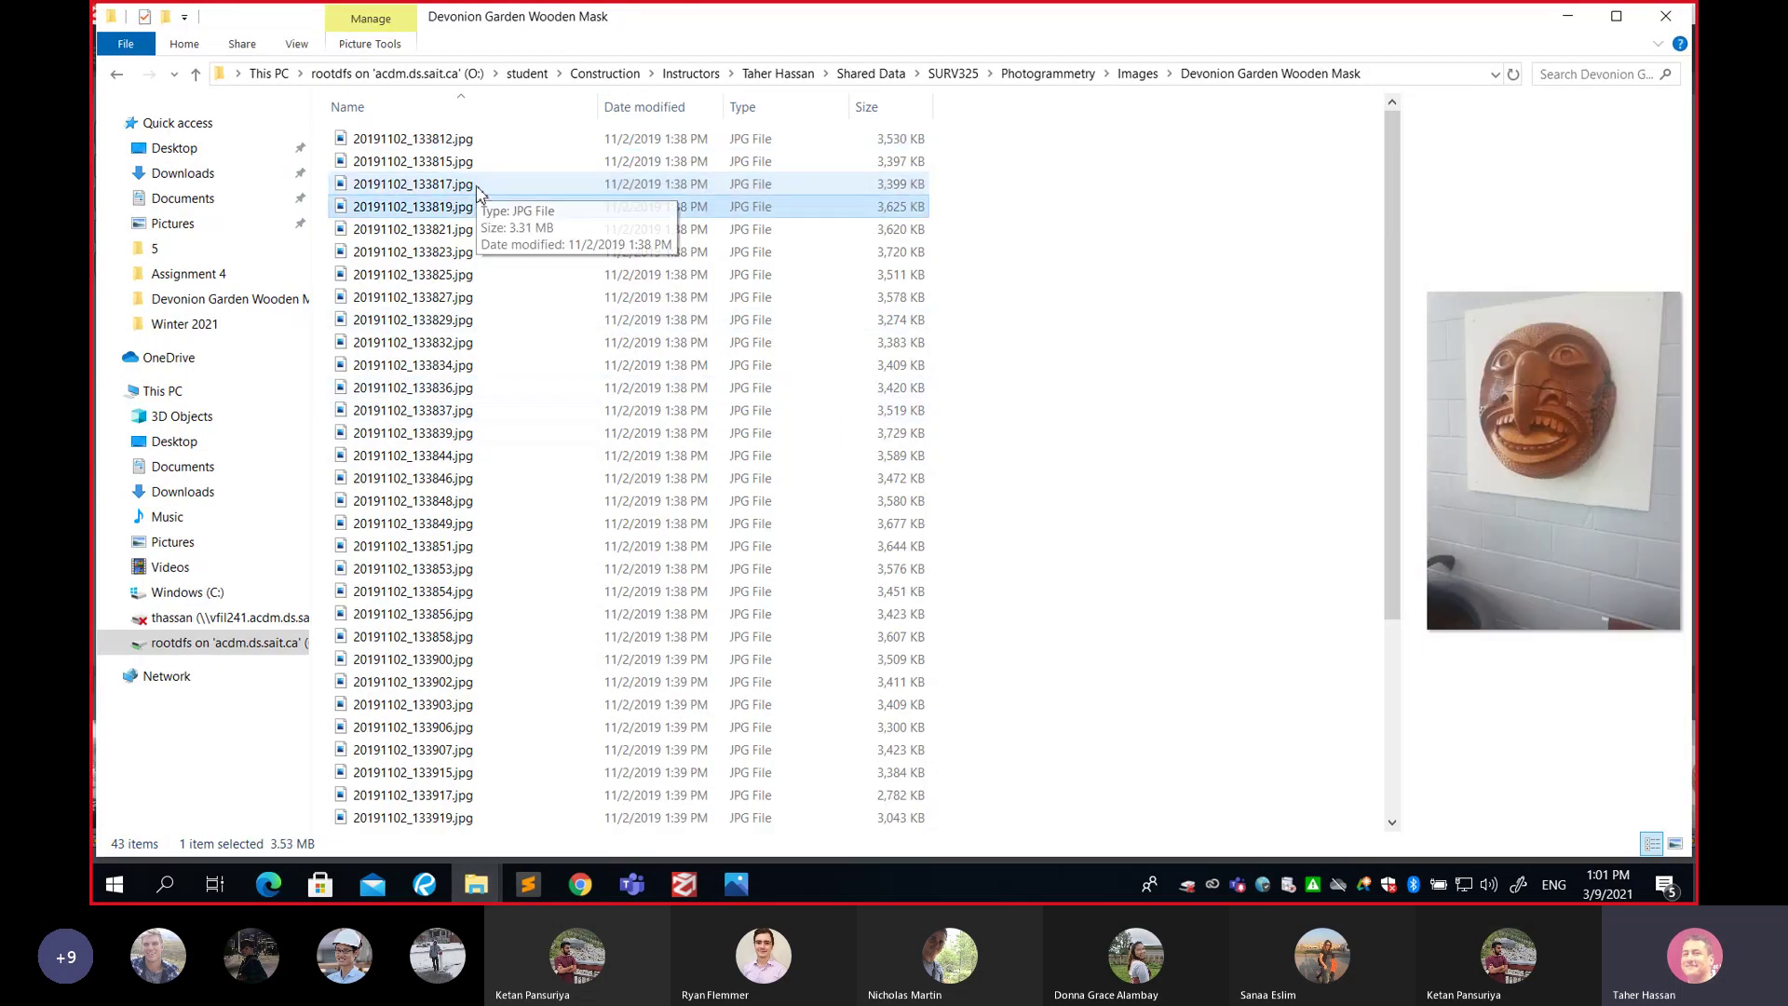
pyautogui.press('Down')
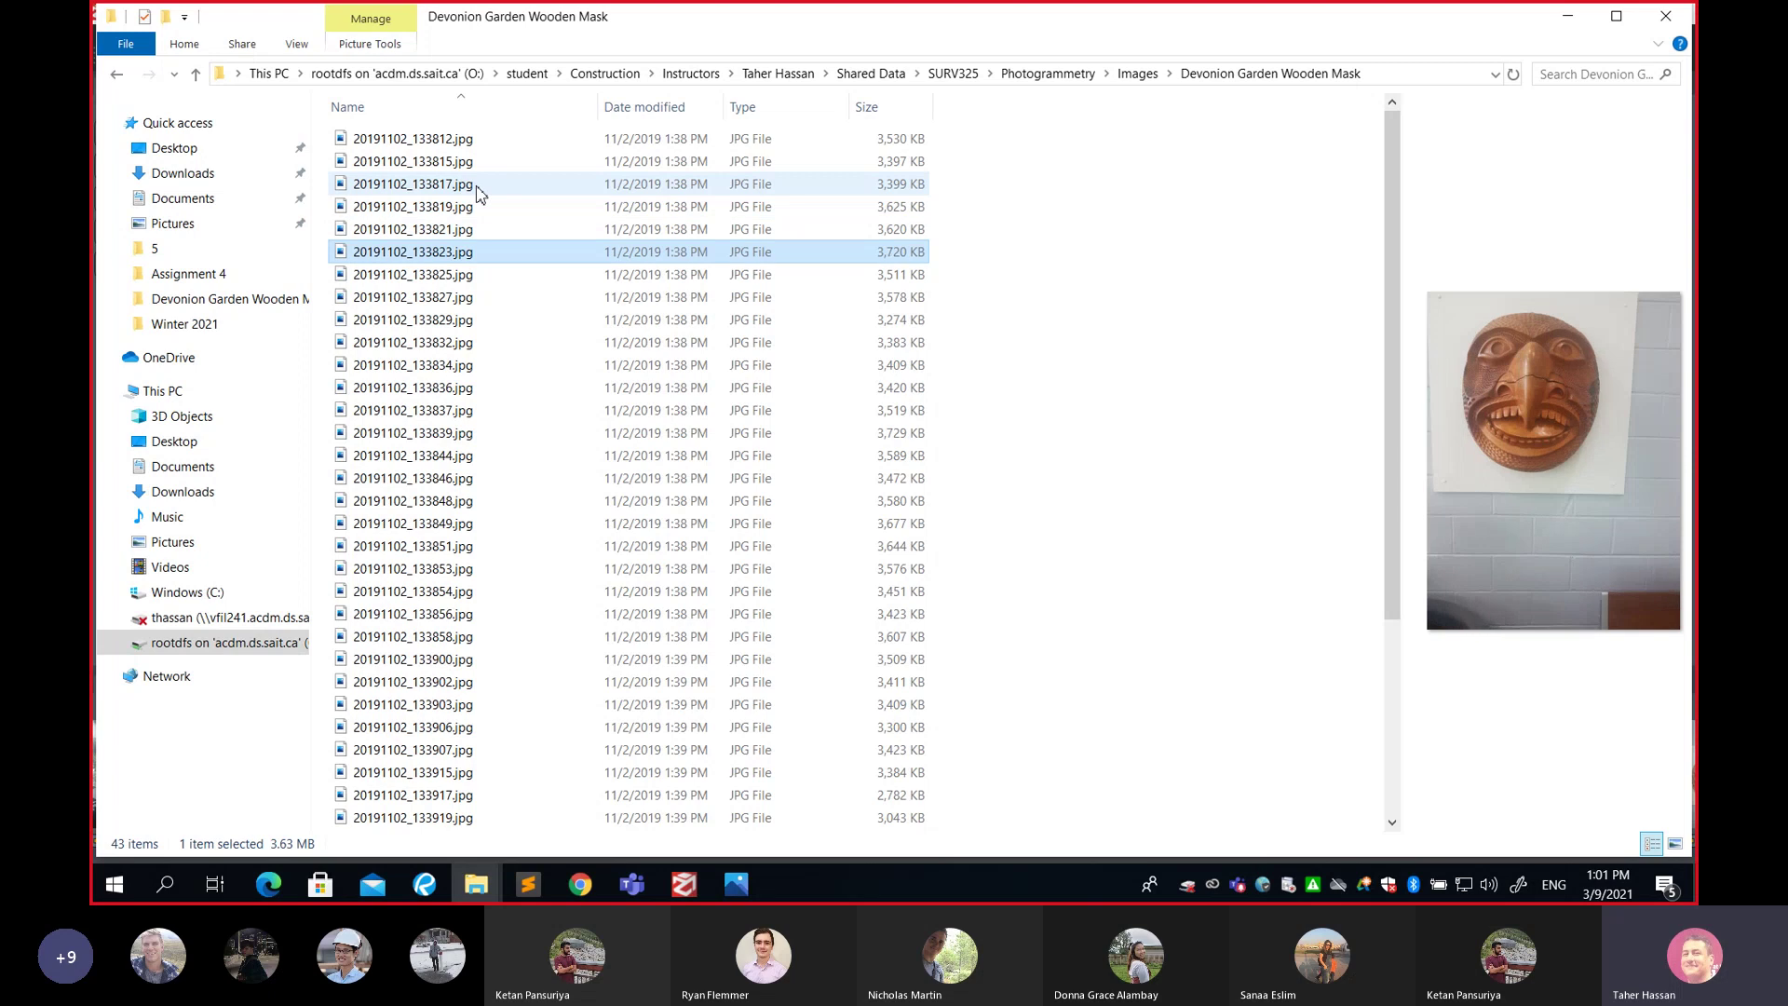
pyautogui.press('Up')
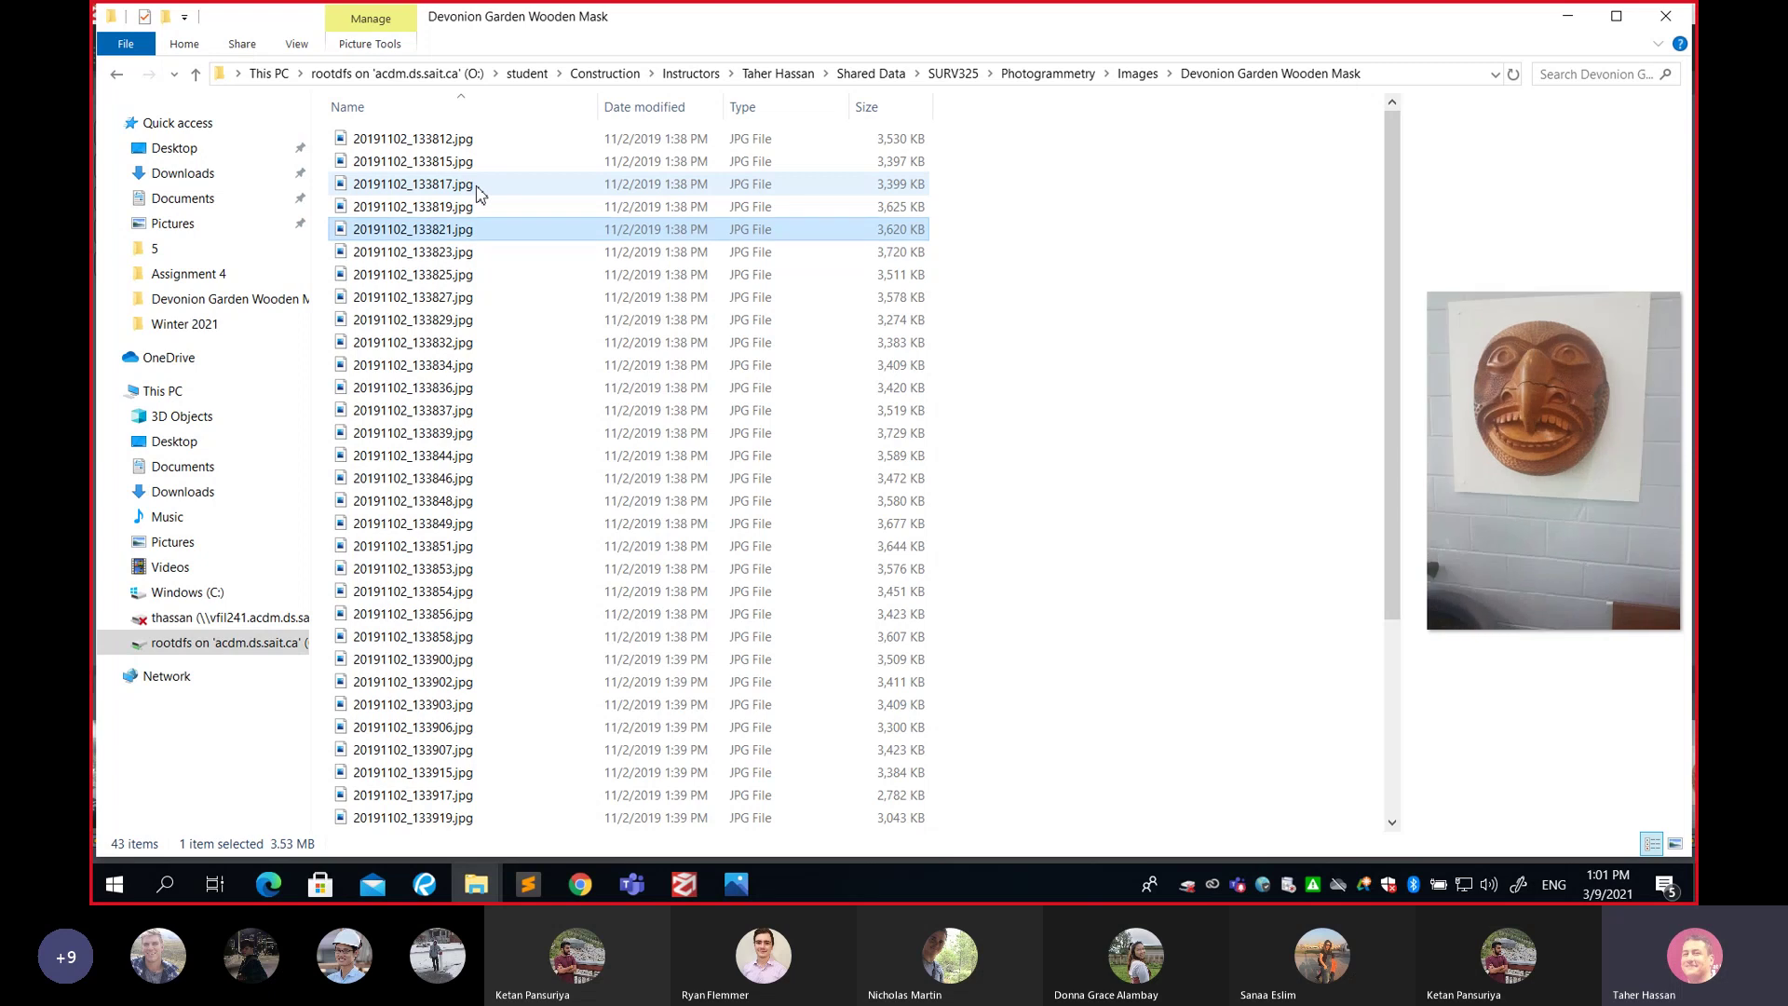
pyautogui.press('Return')
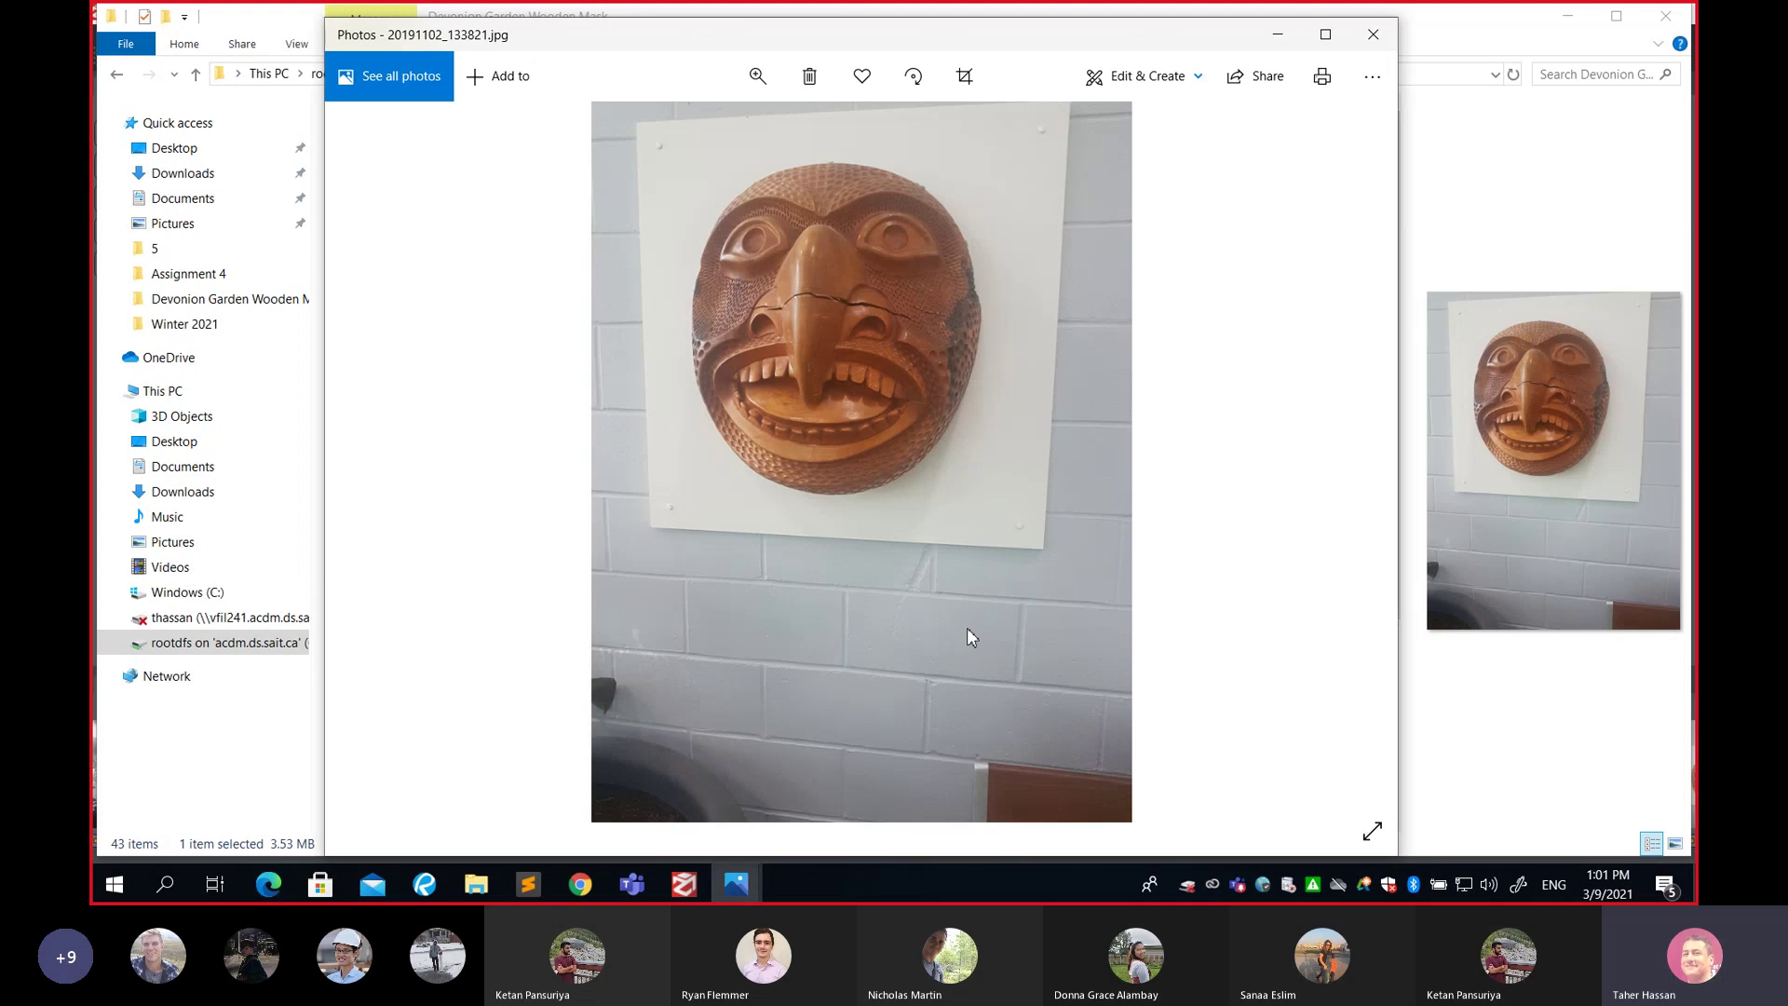
pyautogui.click(1326, 34)
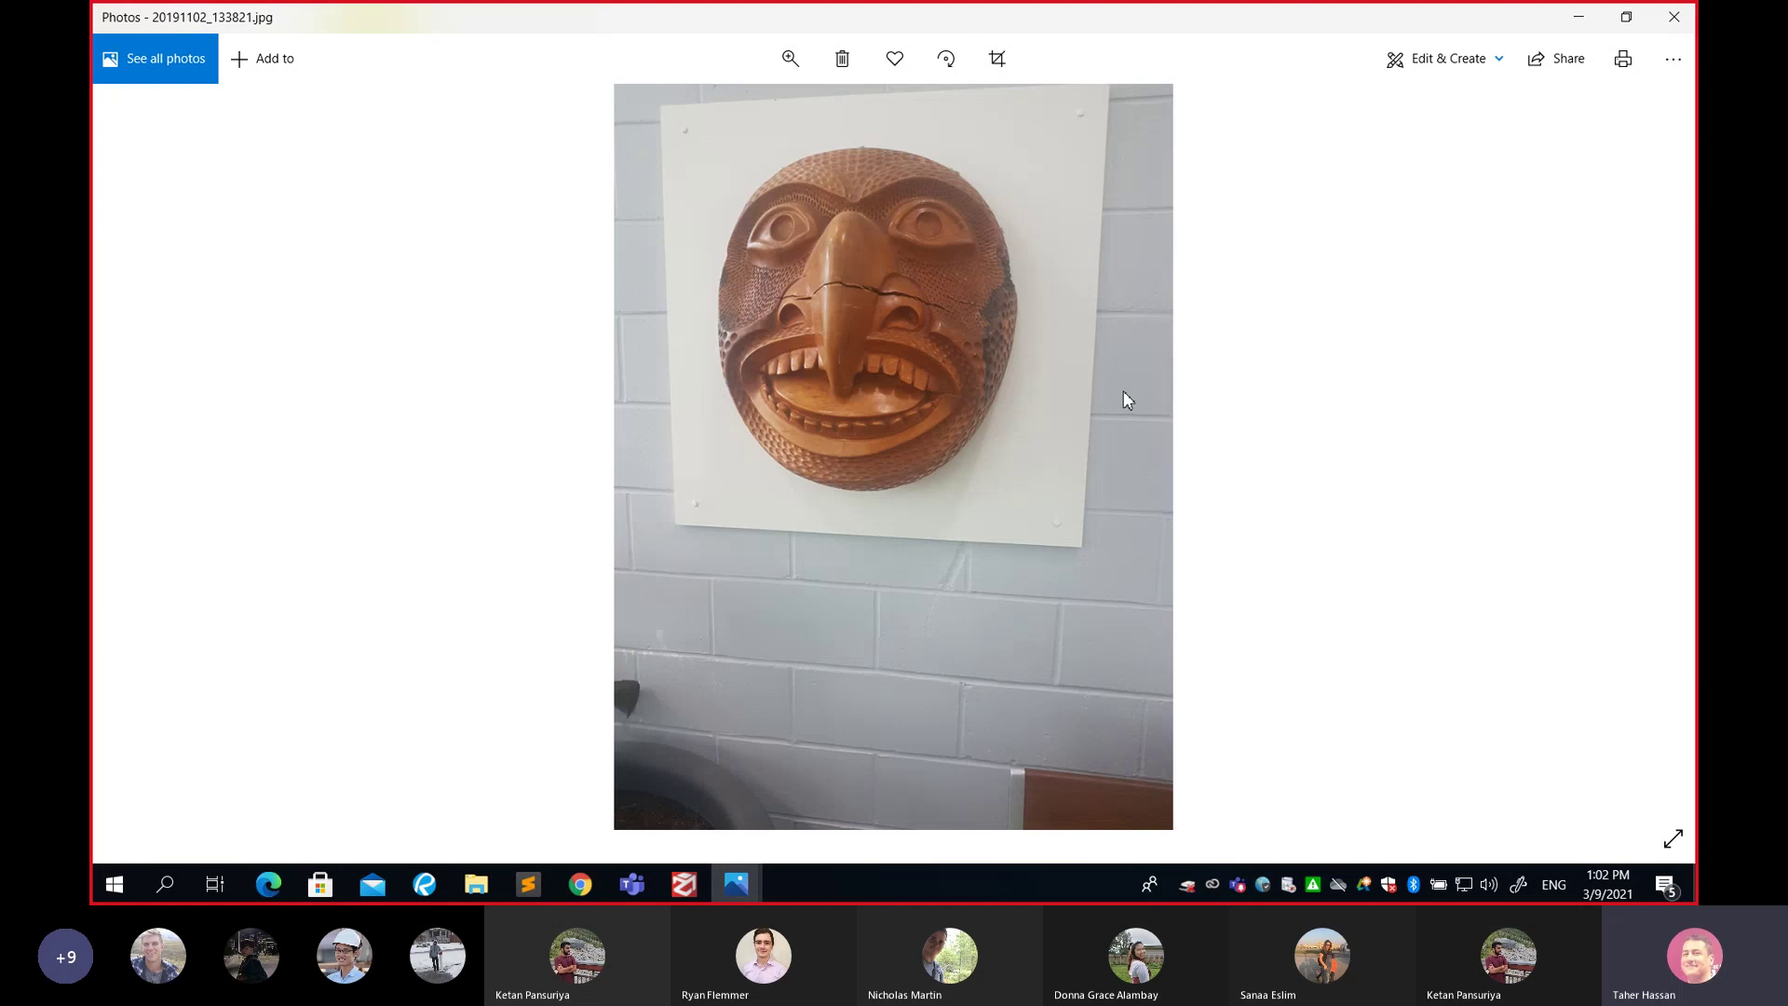
# Switch back to 3DF Zephyr, examine the measured board edge from several angles, and close Quick Measurements
pyautogui.click(632, 884)
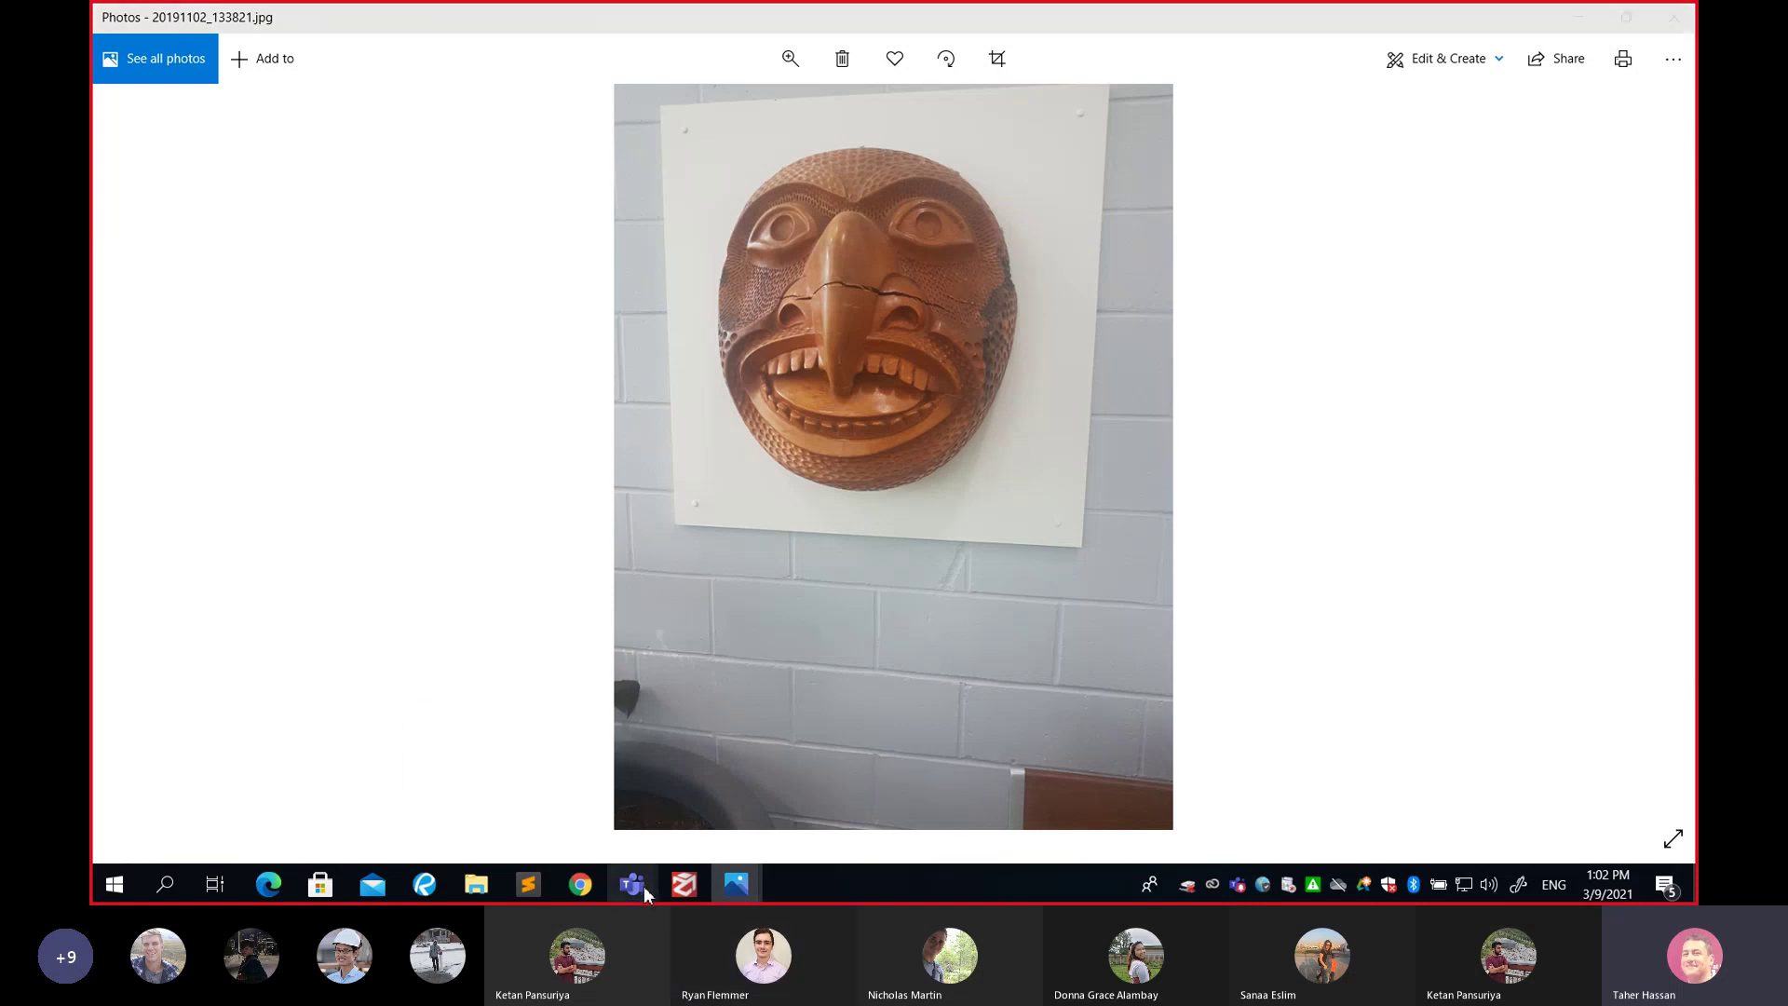
pyautogui.click(684, 884)
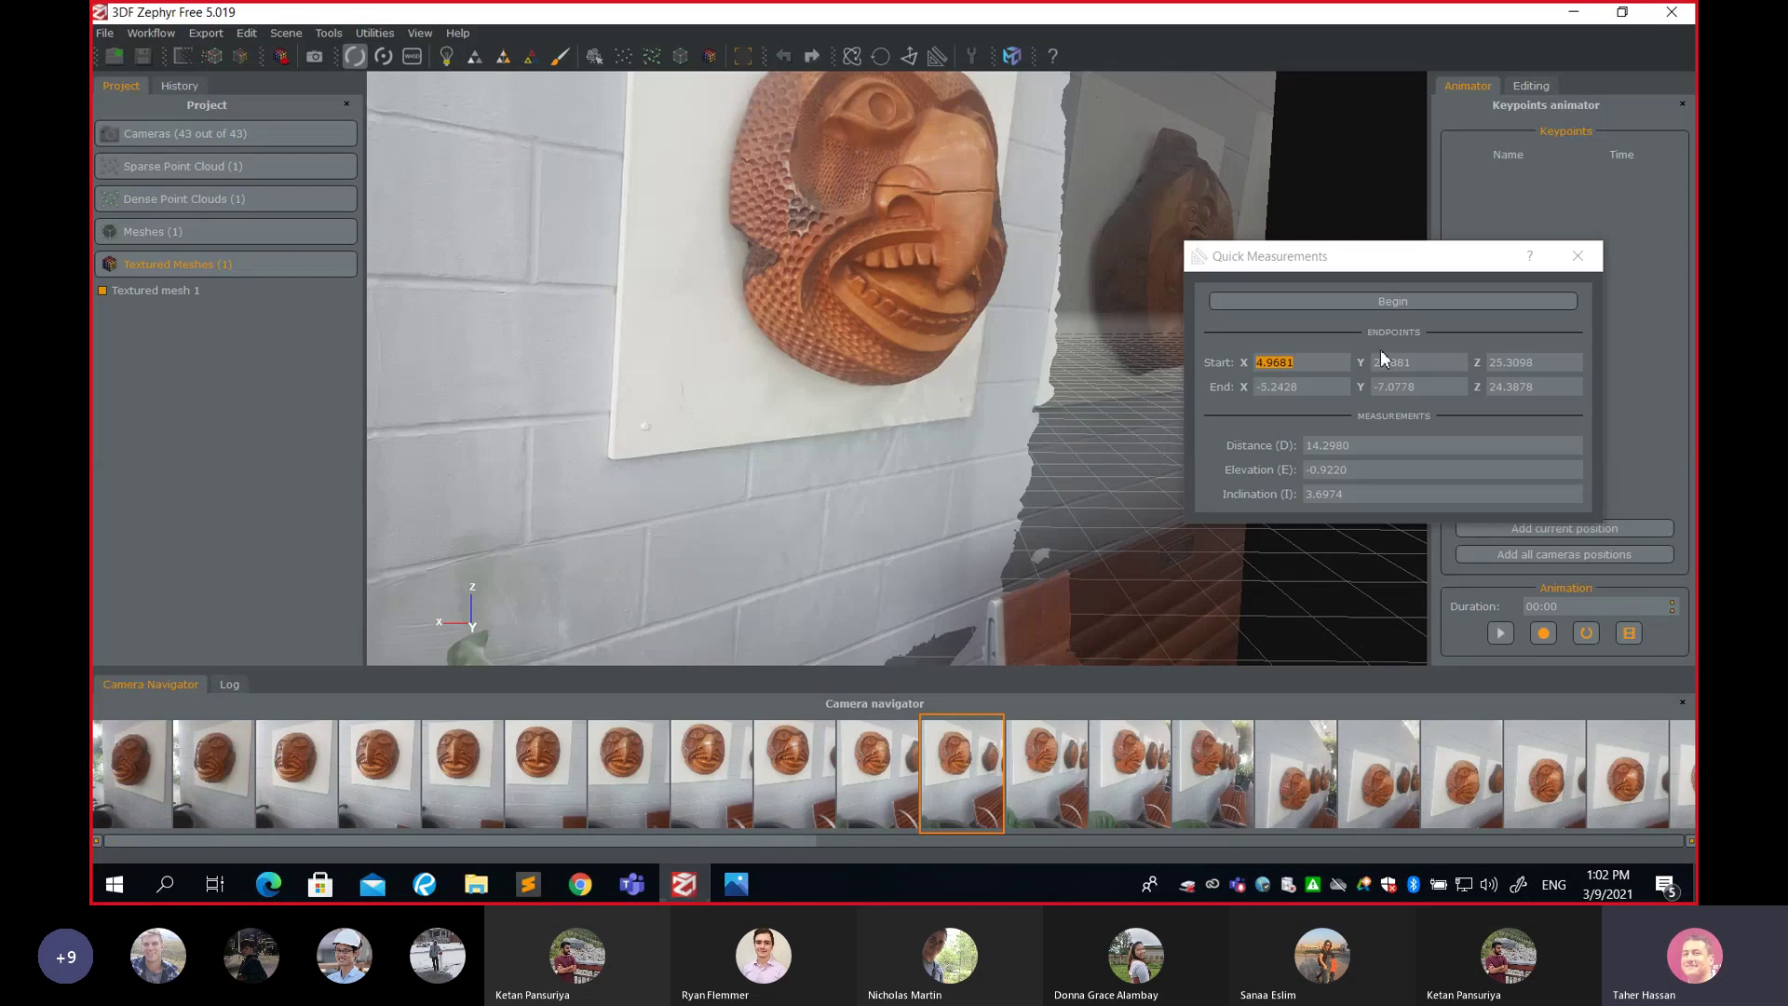
pyautogui.moveTo(1033, 363); pyautogui.dragTo(874, 400)
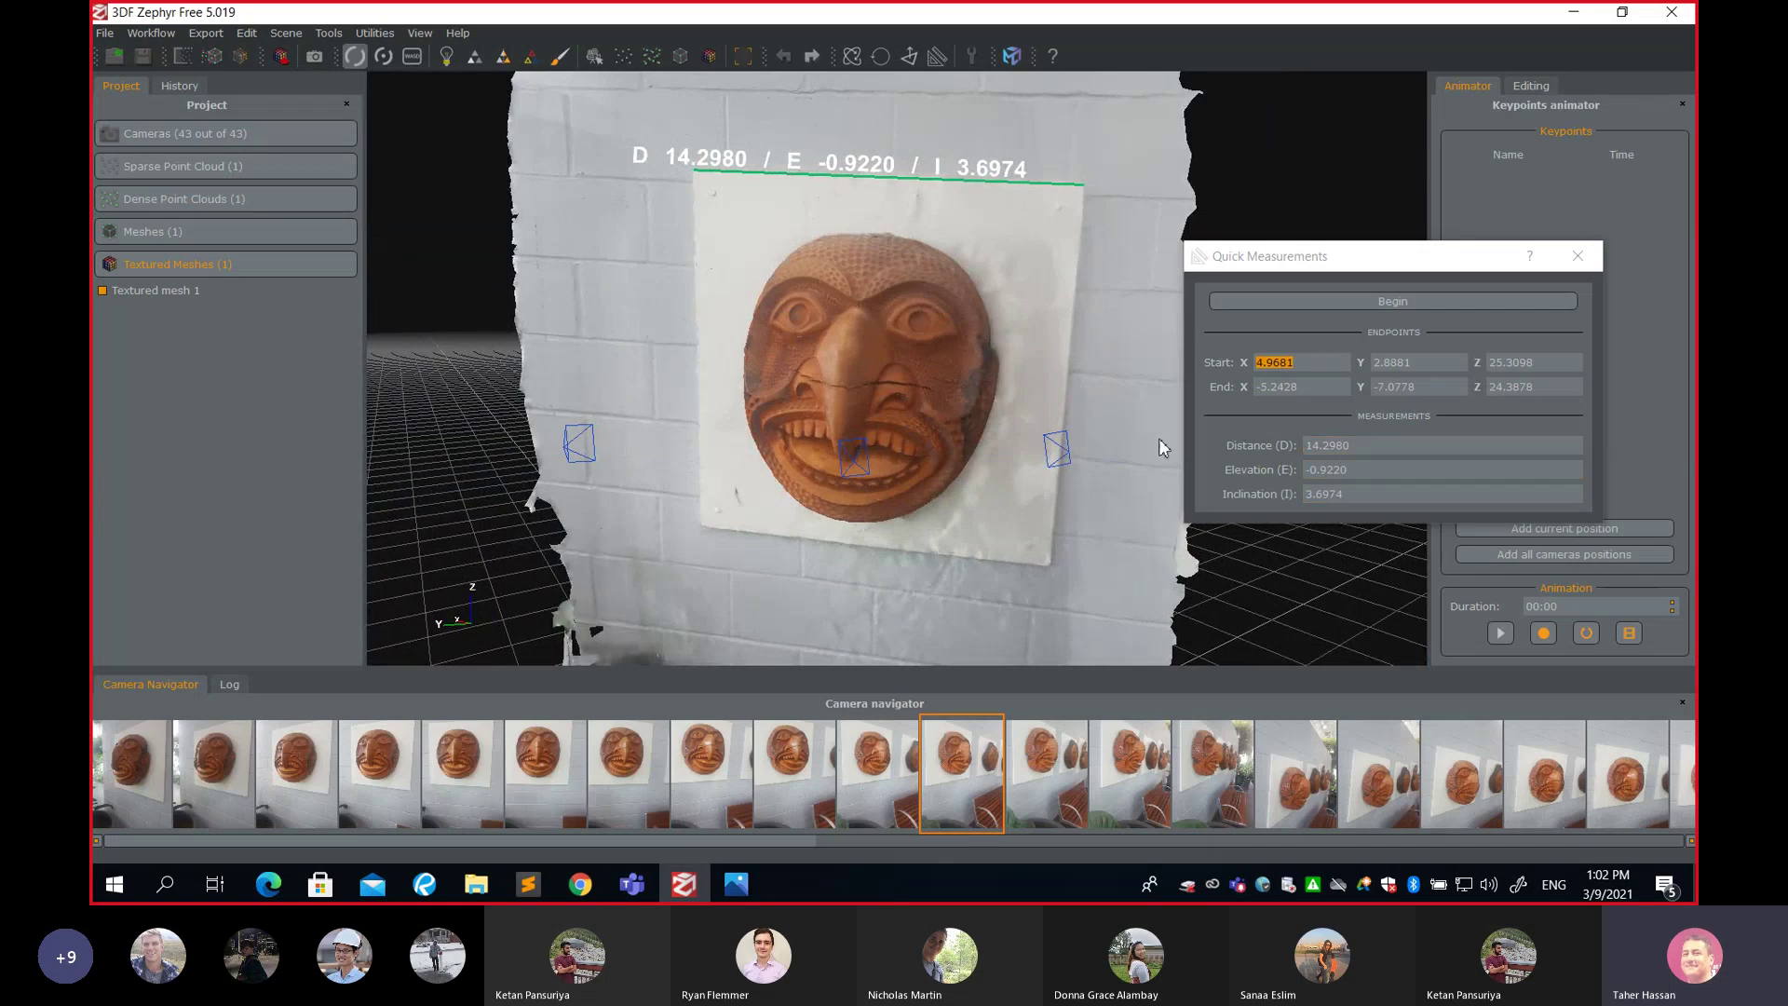
pyautogui.moveTo(1101, 348); pyautogui.dragTo(1071, 359)
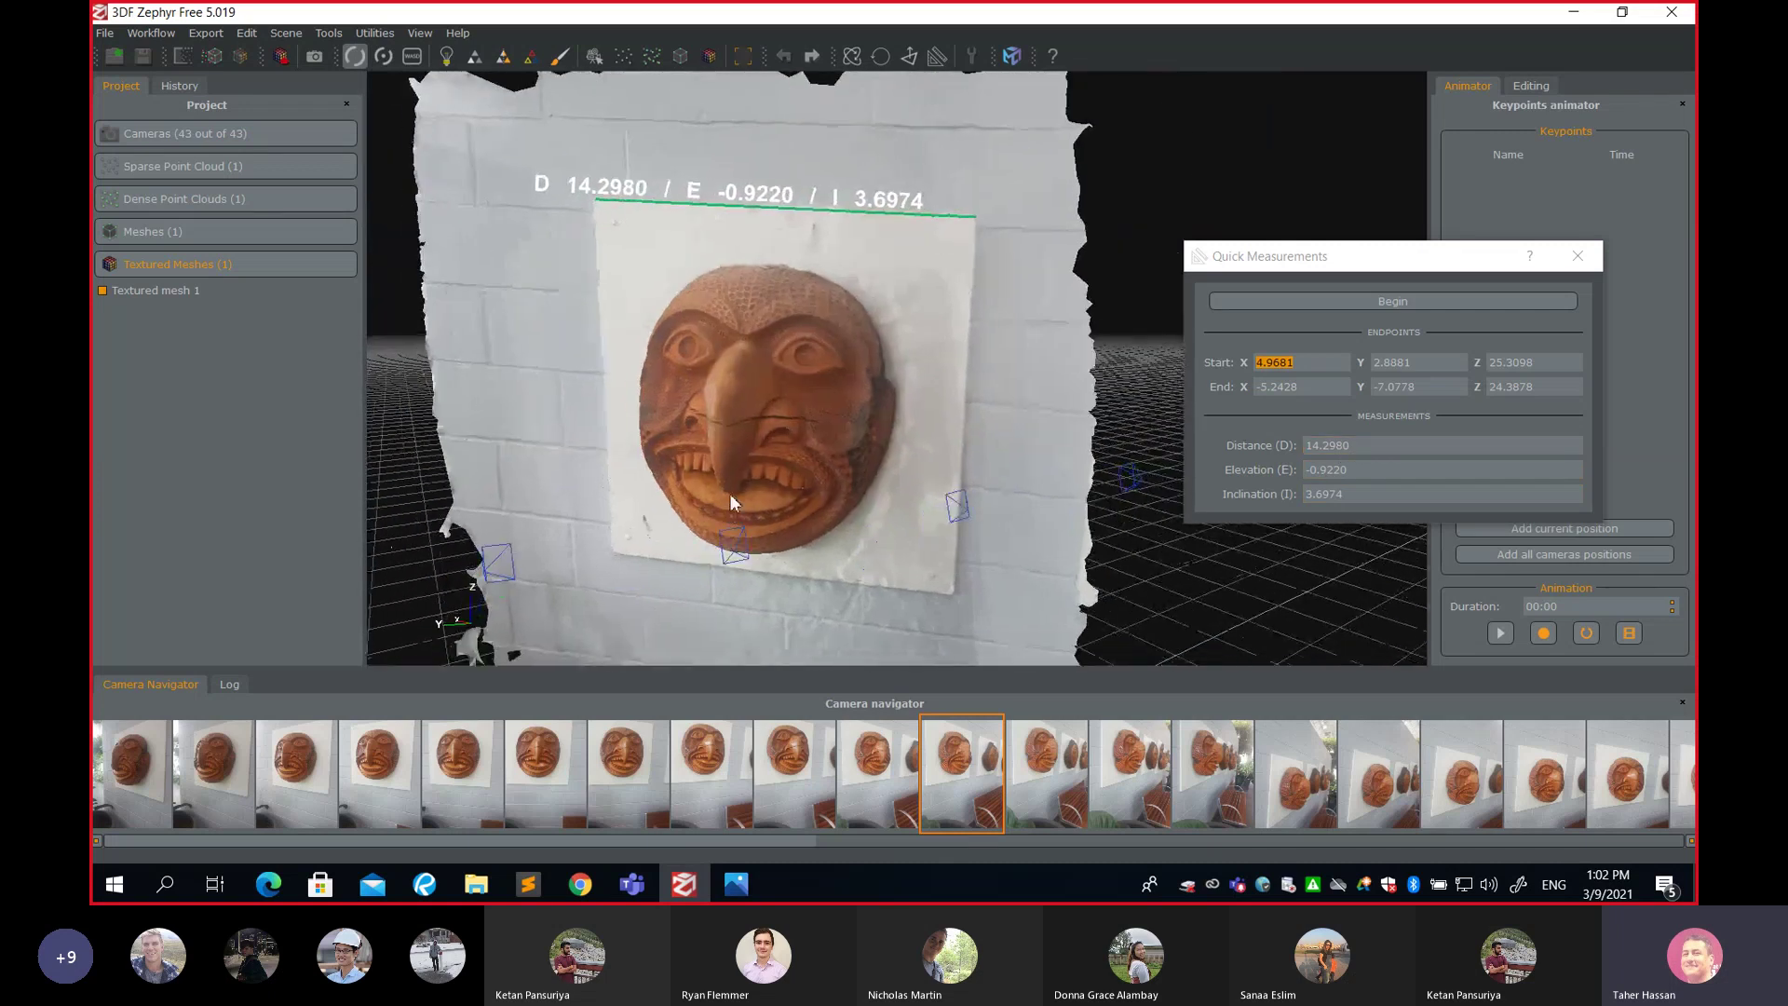
pyautogui.moveTo(730, 496); pyautogui.dragTo(846, 391)
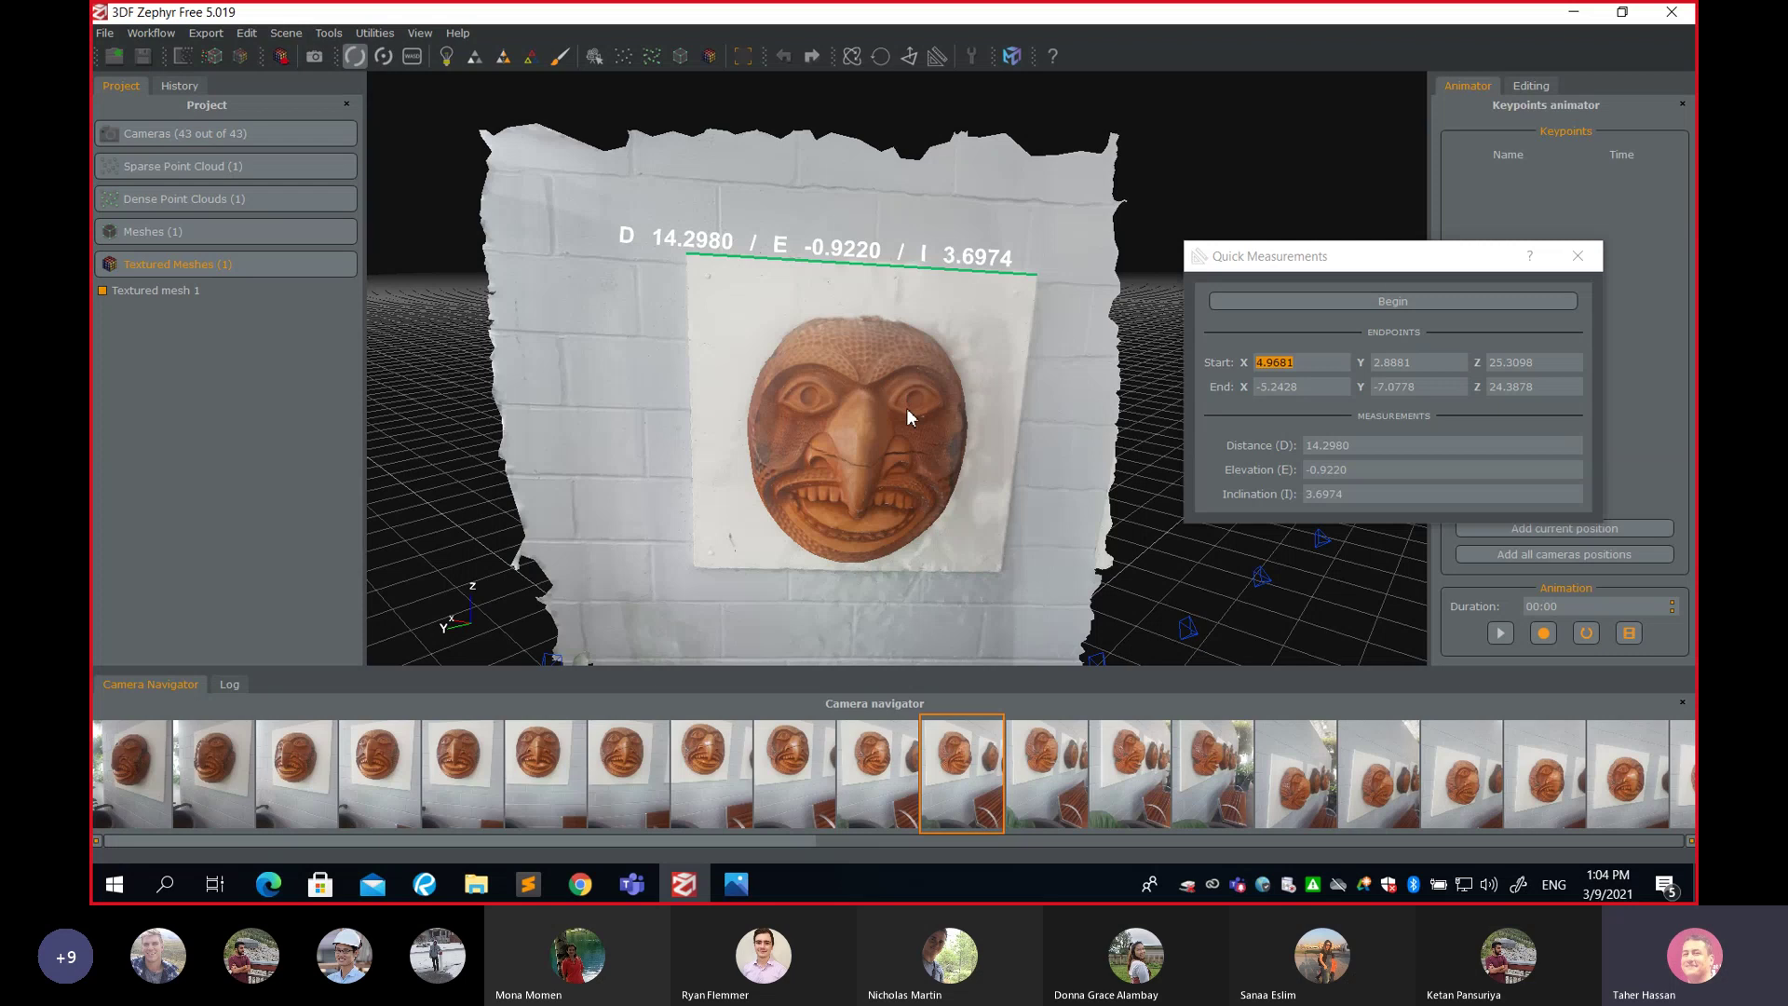
pyautogui.moveTo(908, 413); pyautogui.dragTo(913, 457)
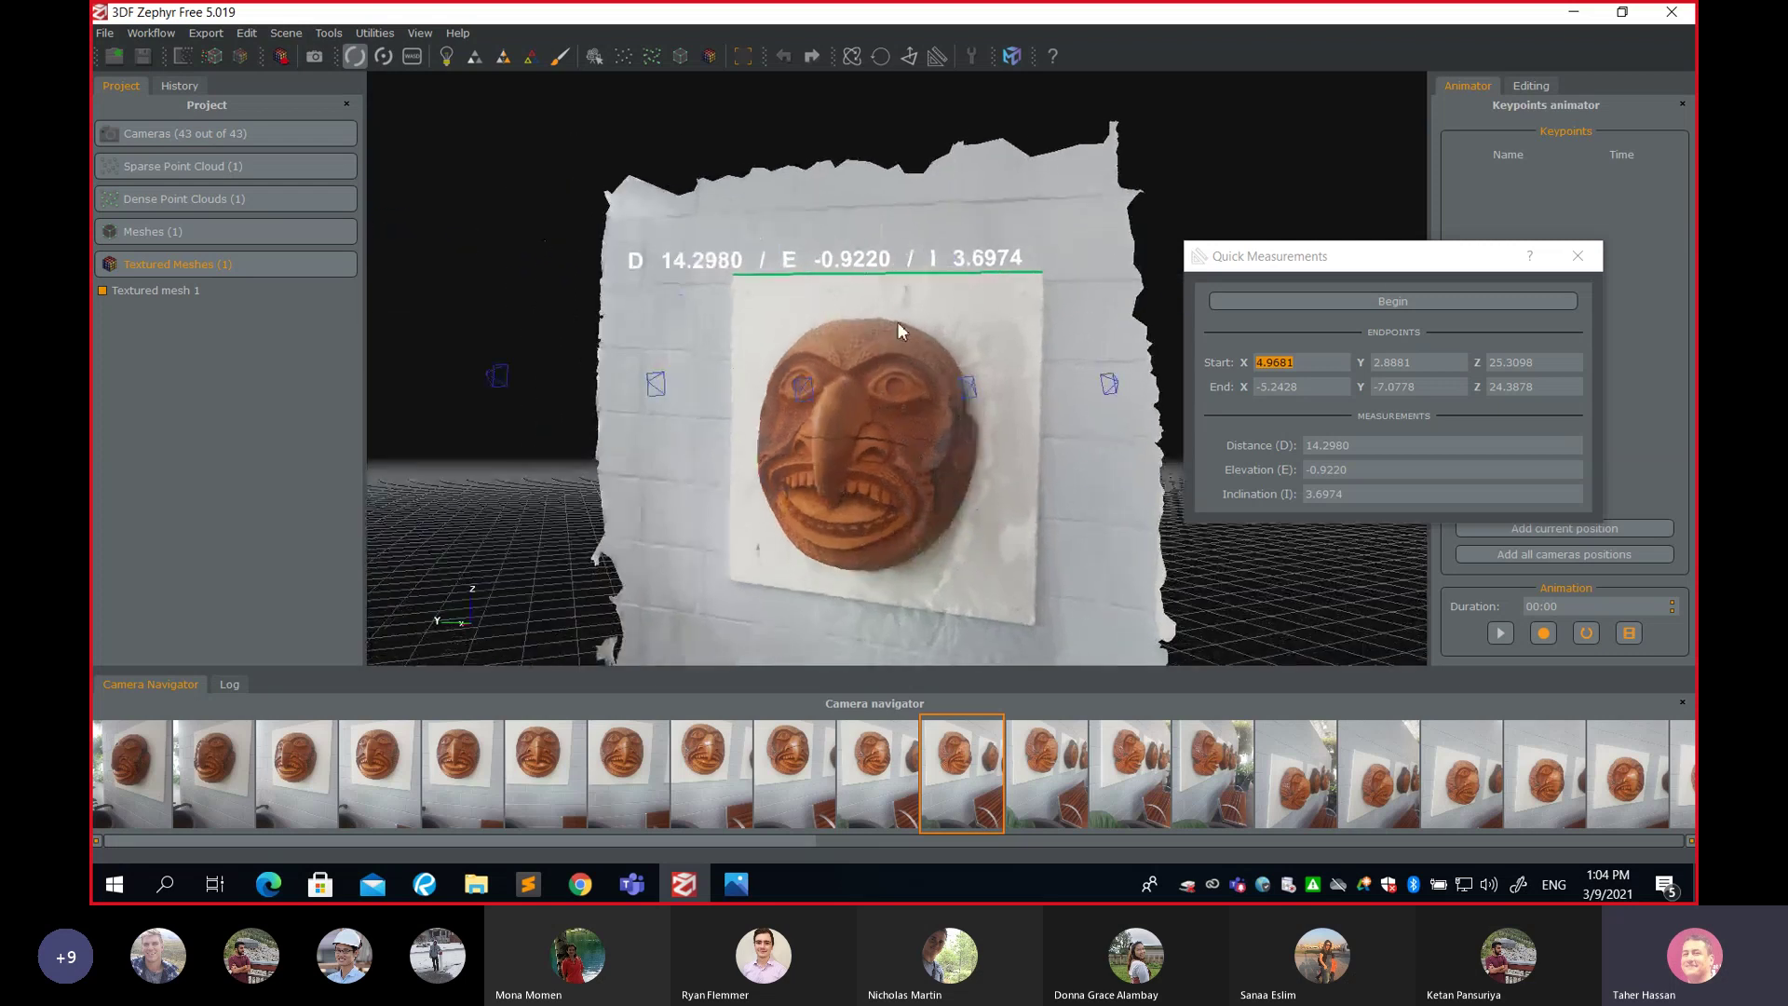
pyautogui.moveTo(898, 326); pyautogui.dragTo(873, 355)
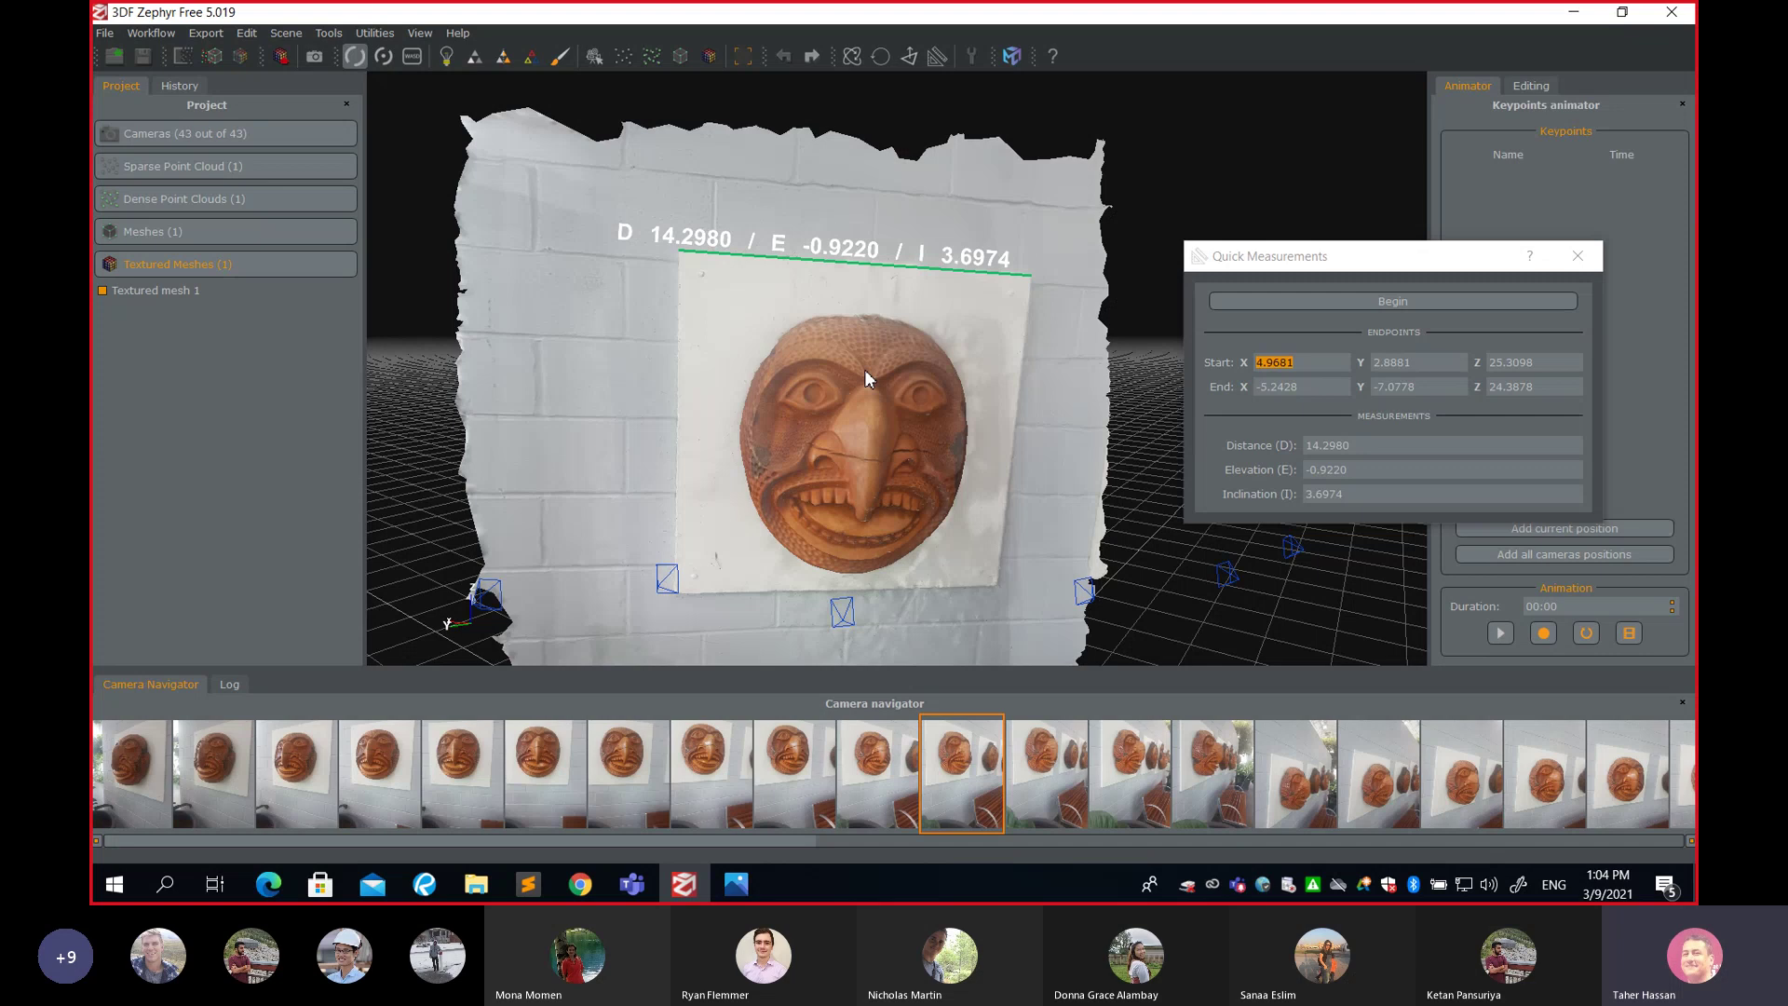
pyautogui.moveTo(858, 432); pyautogui.dragTo(927, 416)
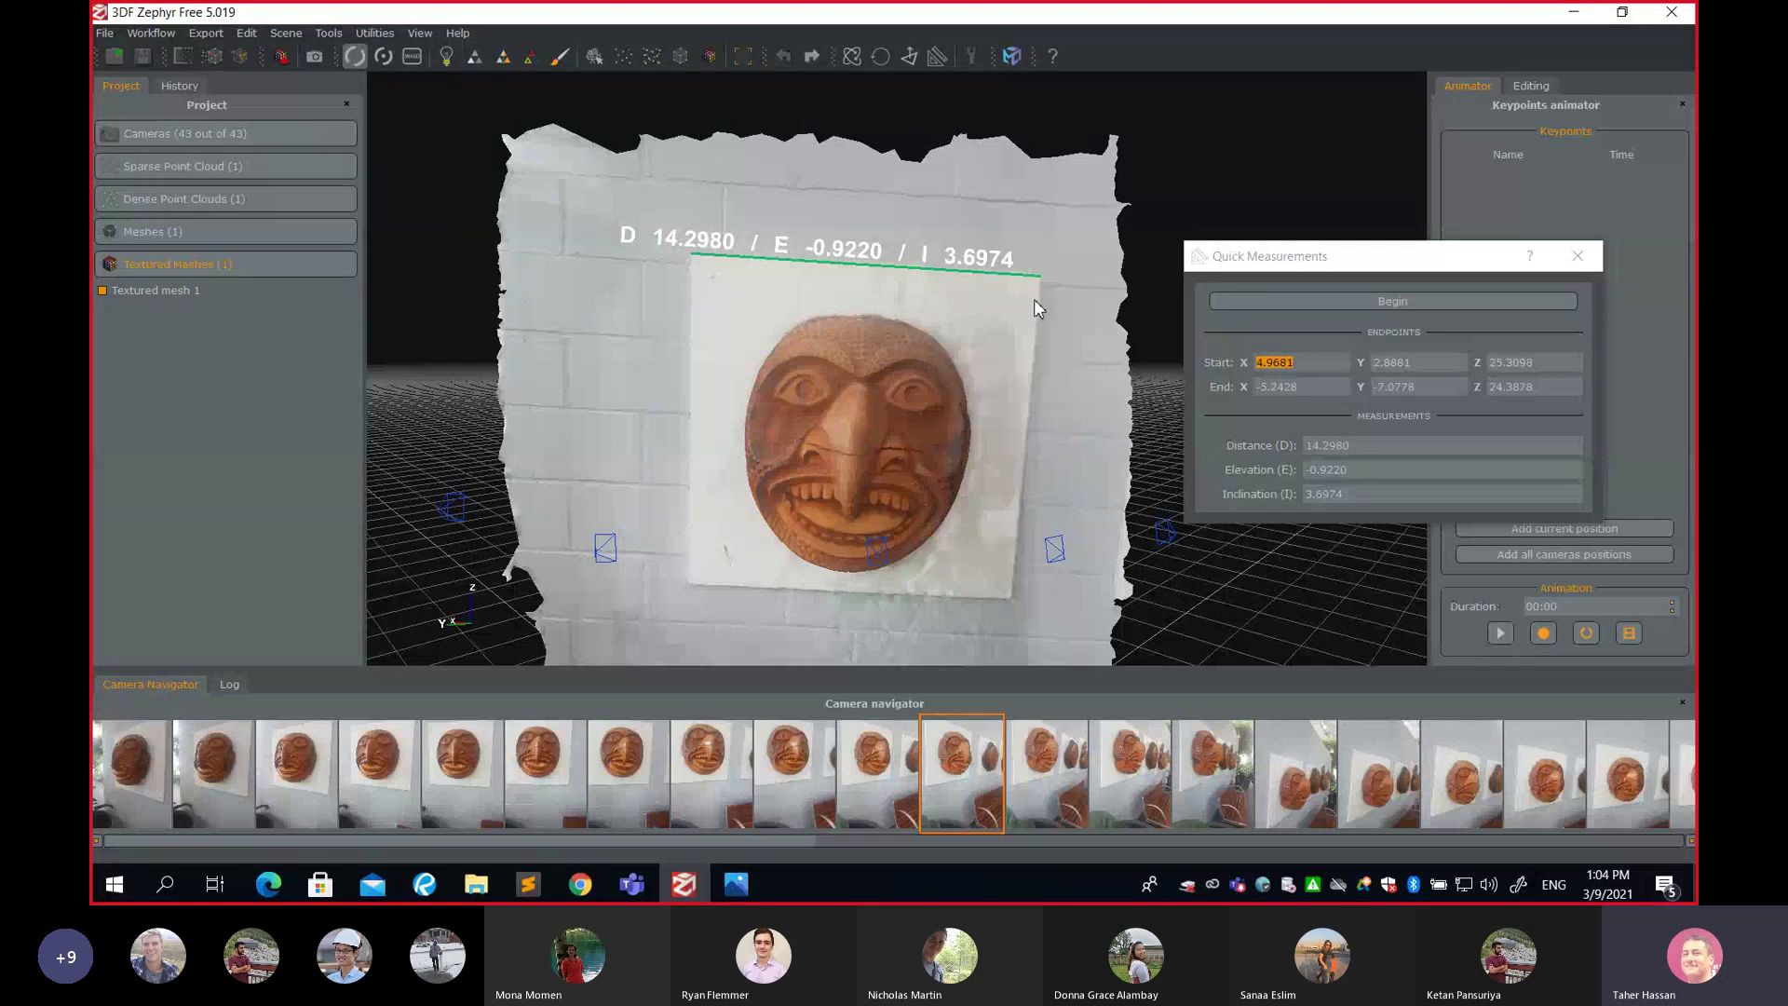
pyautogui.click(1578, 255)
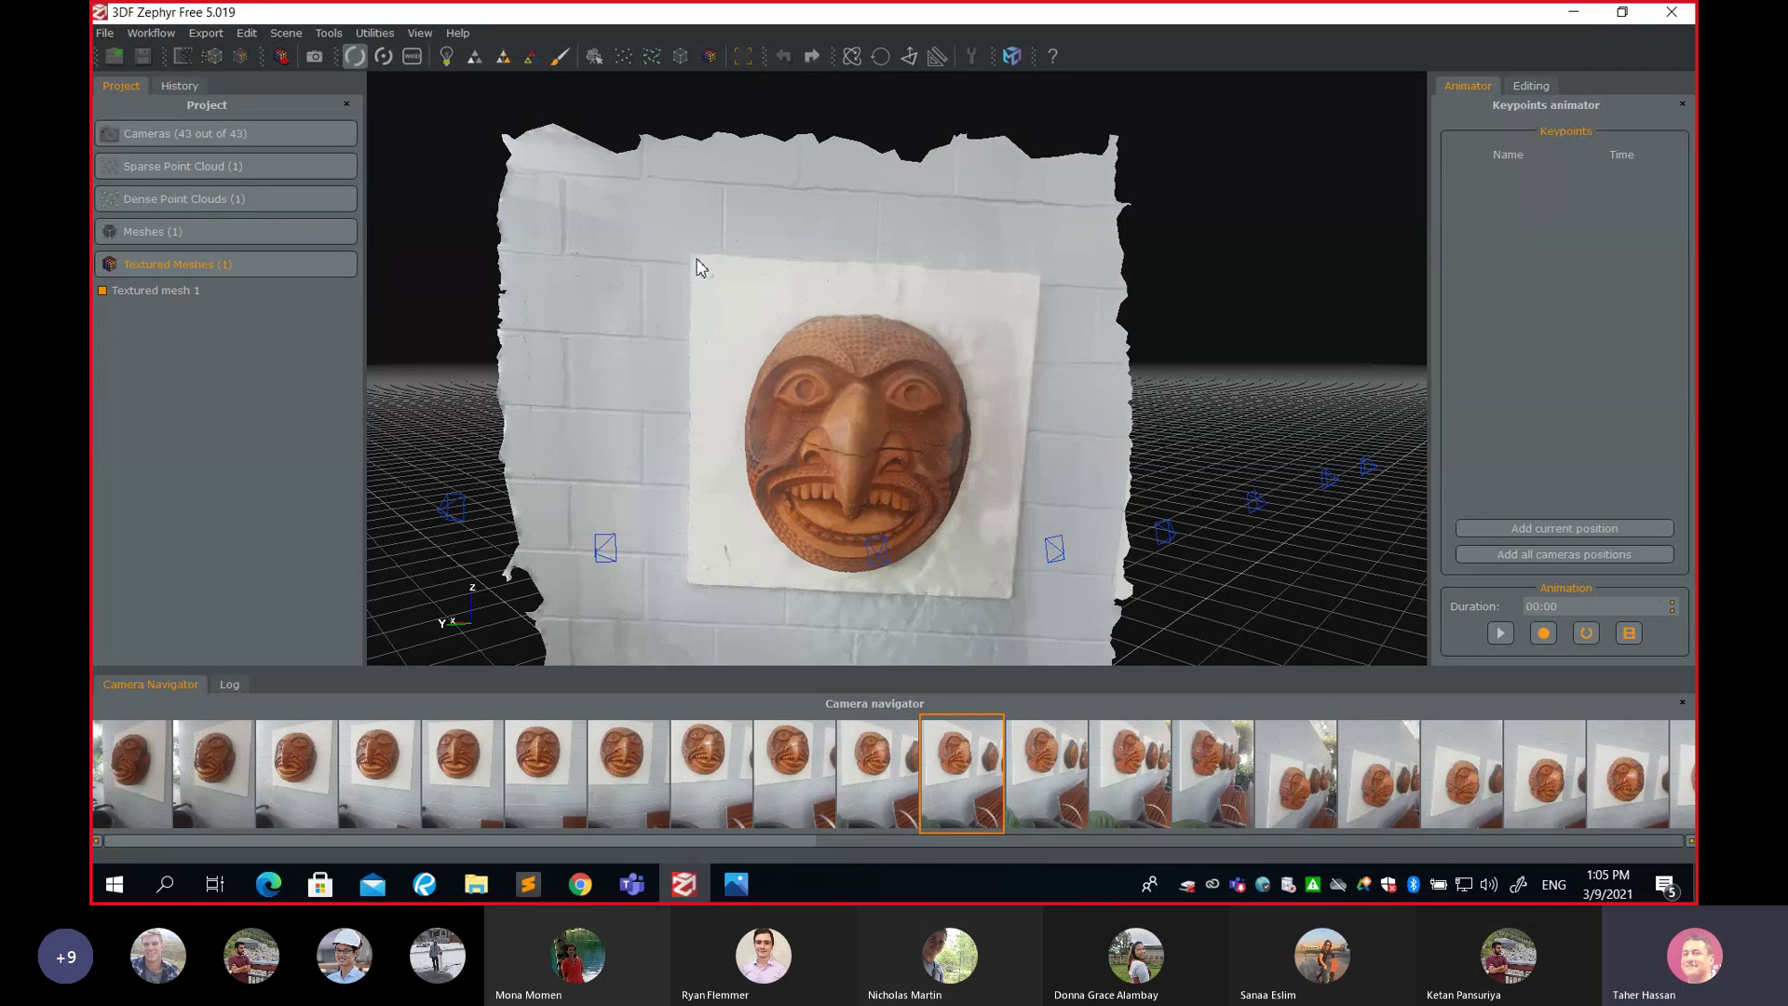
# Add all camera positions as animation keypoints, play the animation briefly around the mask, and stop it
pyautogui.scroll(5, 693, 265)
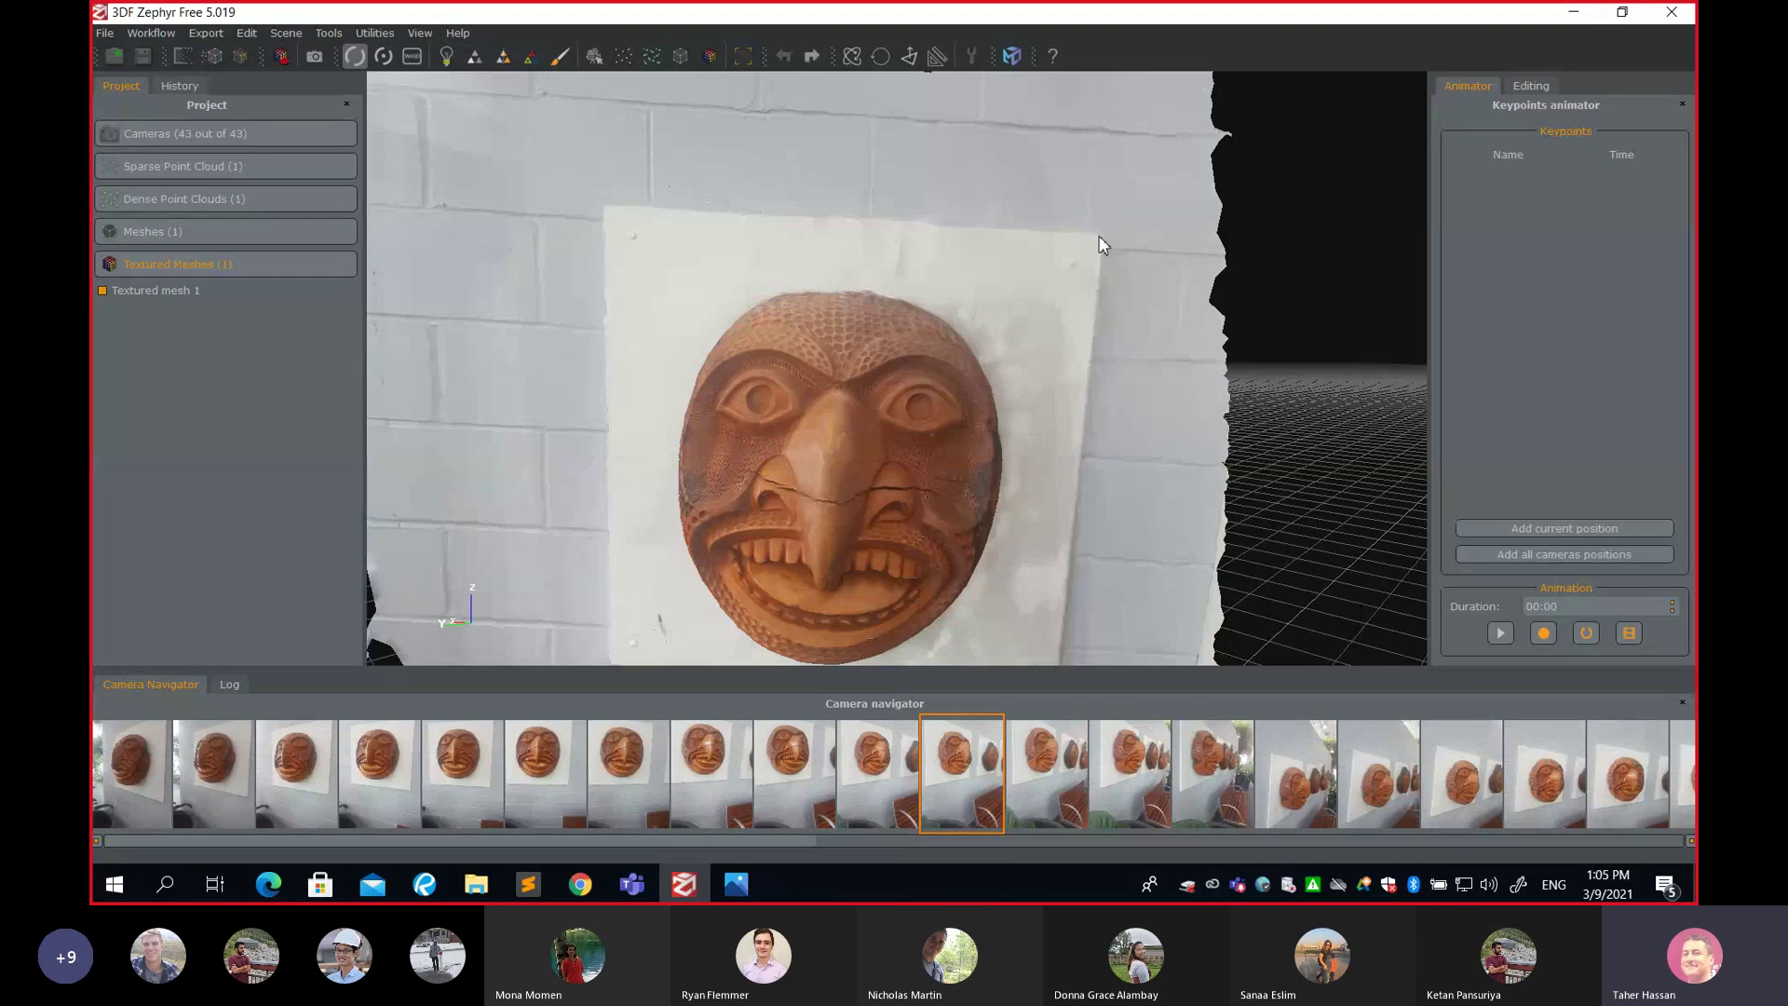
pyautogui.scroll(-3, 1099, 245)
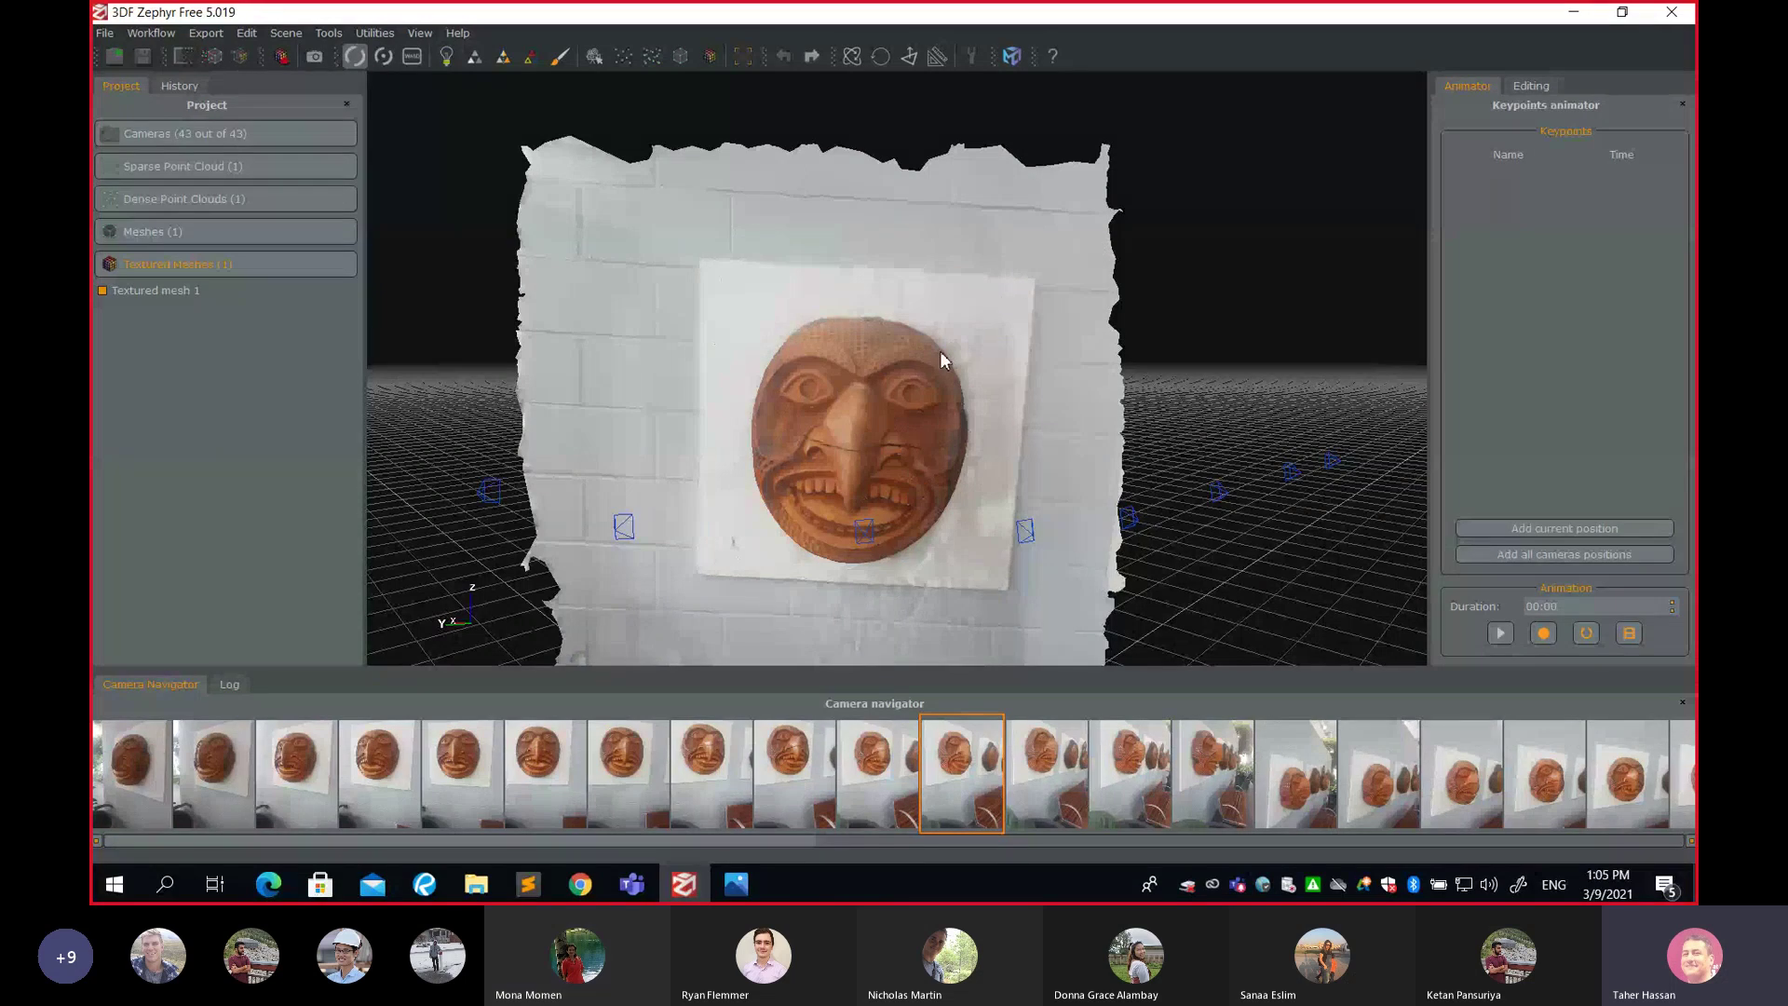
pyautogui.moveTo(940, 354)
pyautogui.mouseDown()
pyautogui.moveTo(974, 355)
pyautogui.moveTo(946, 363)
pyautogui.mouseUp()
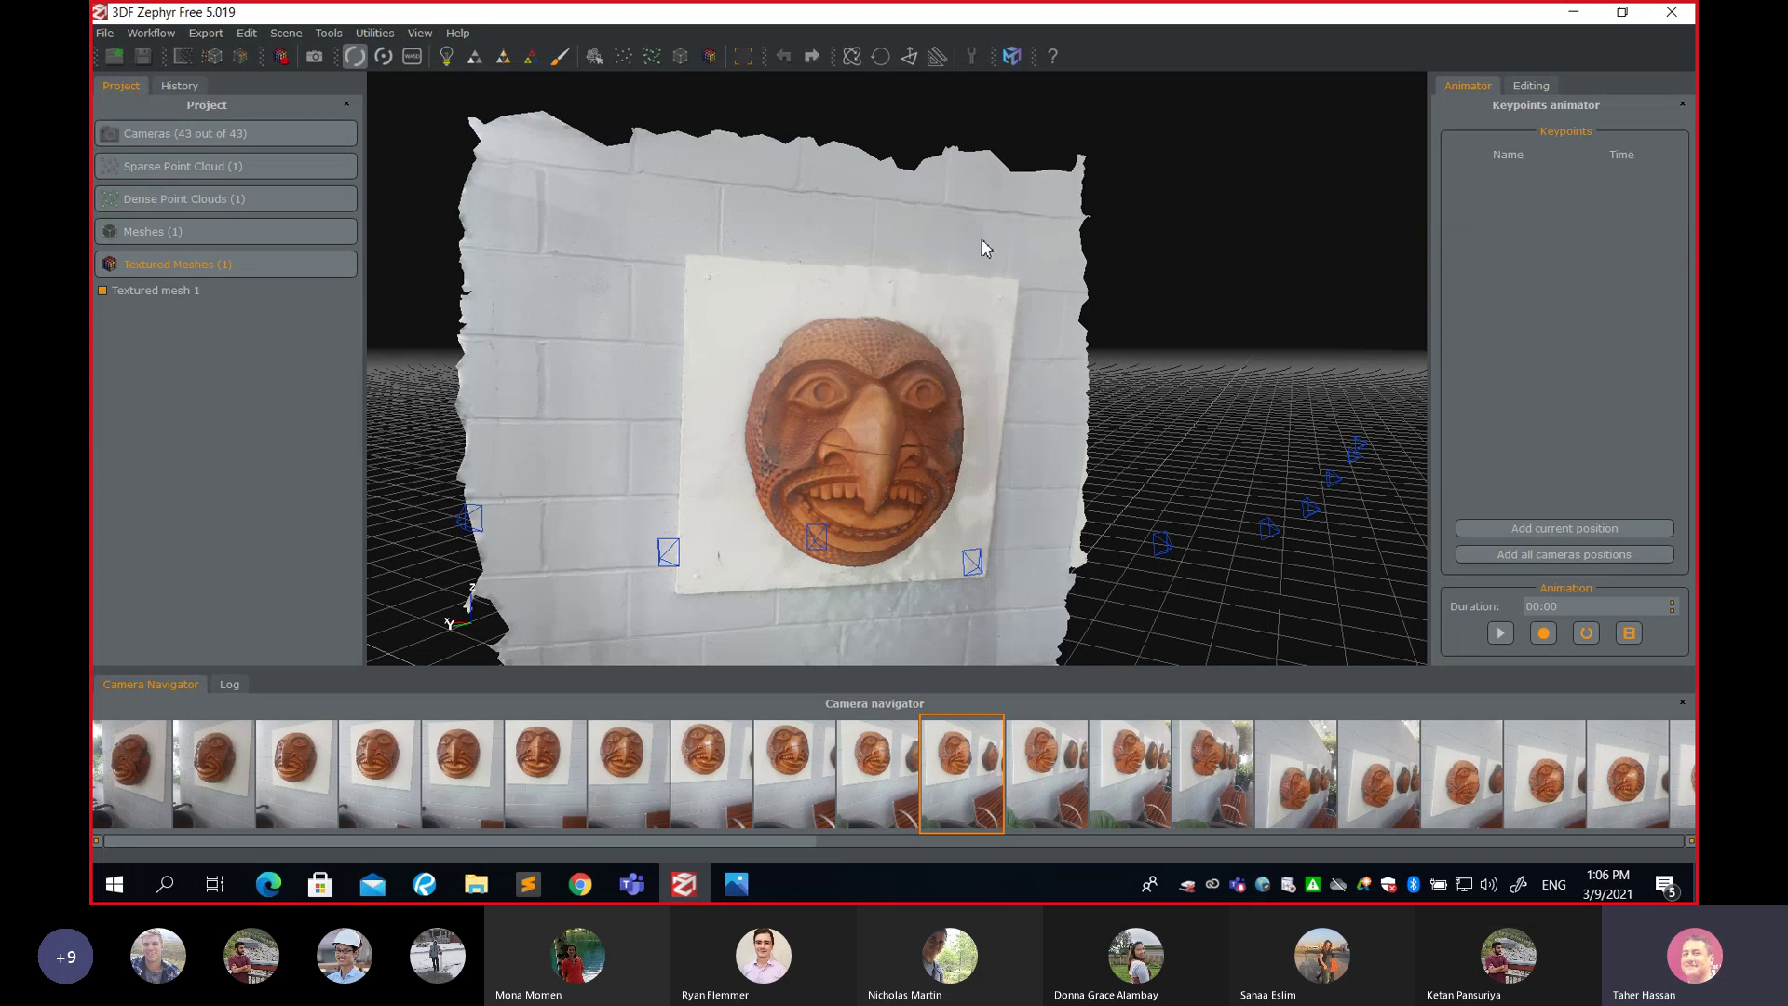
pyautogui.click(1539, 557)
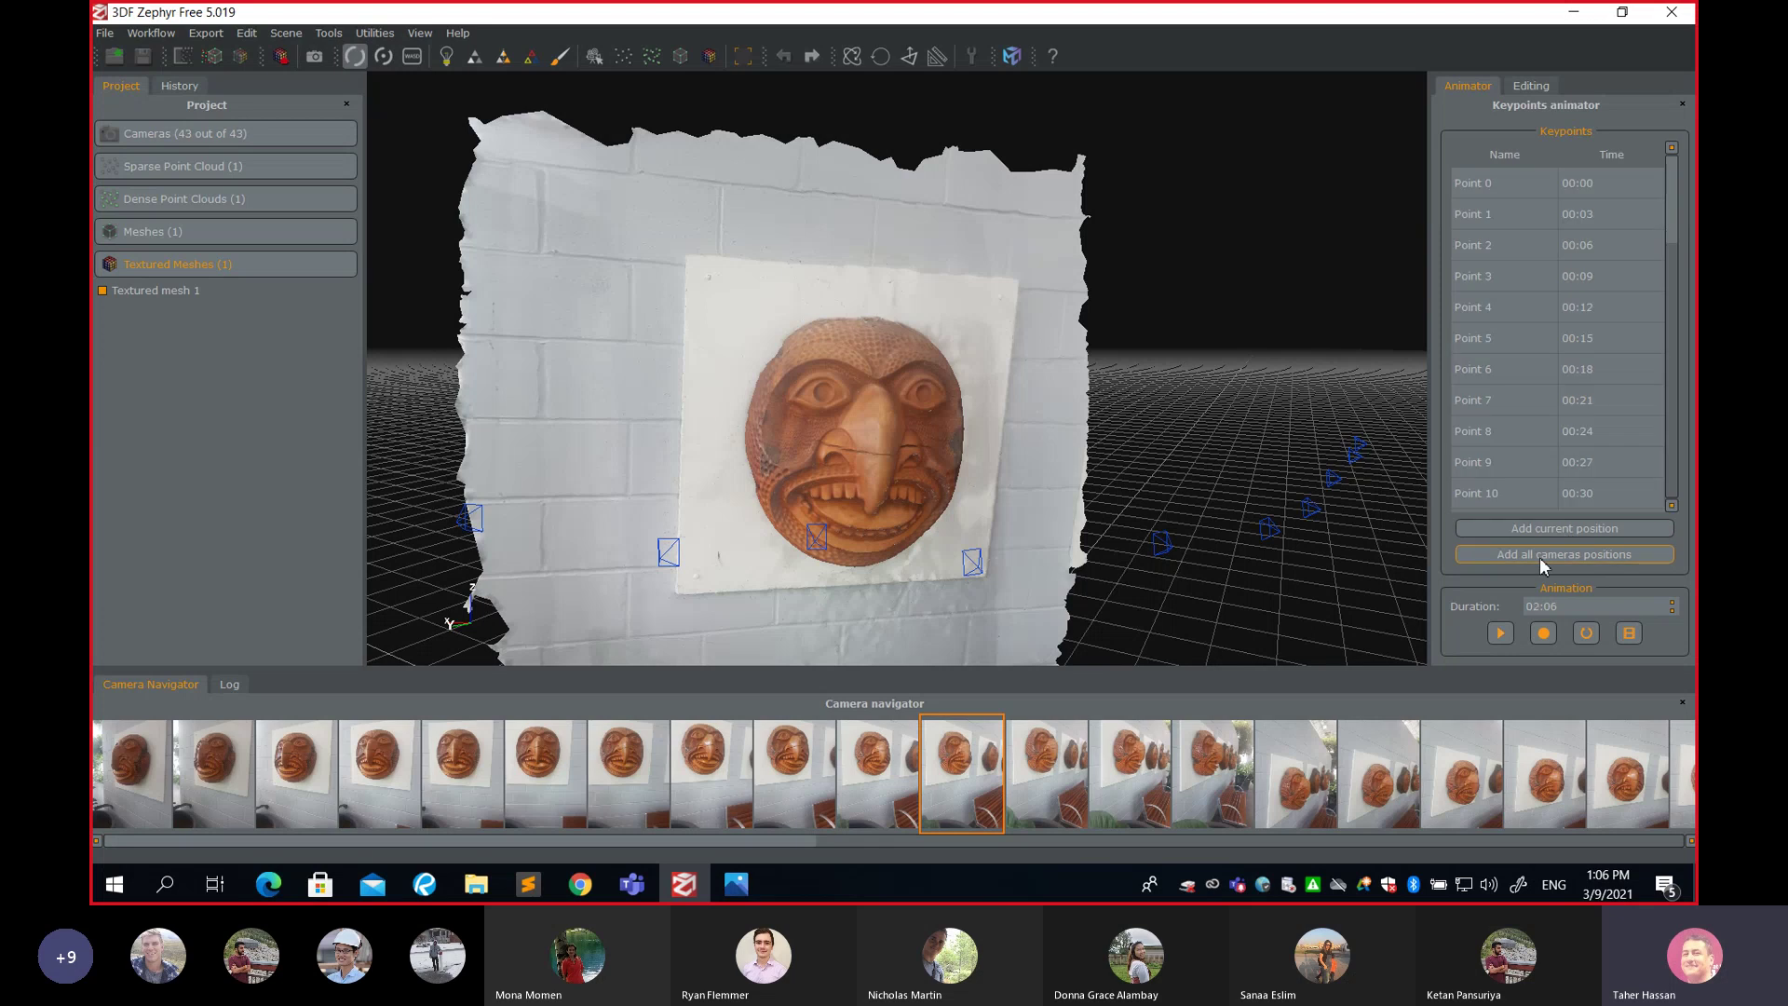
pyautogui.click(1500, 636)
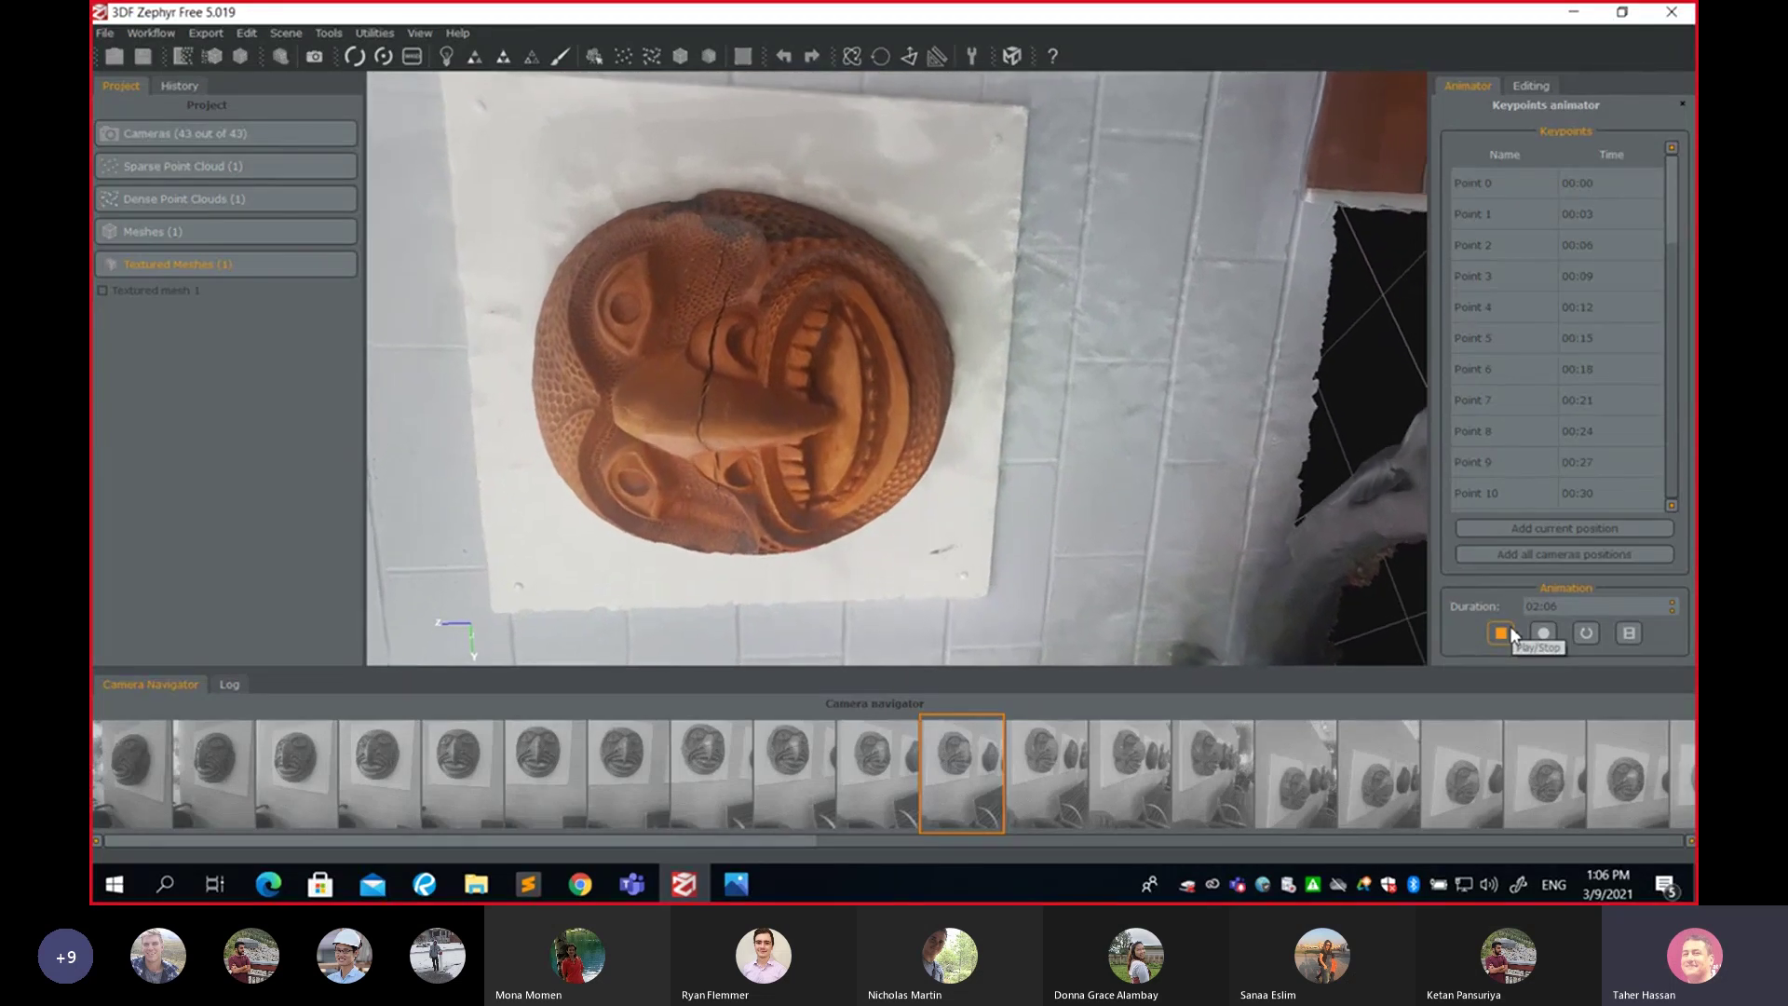
pyautogui.click(1501, 633)
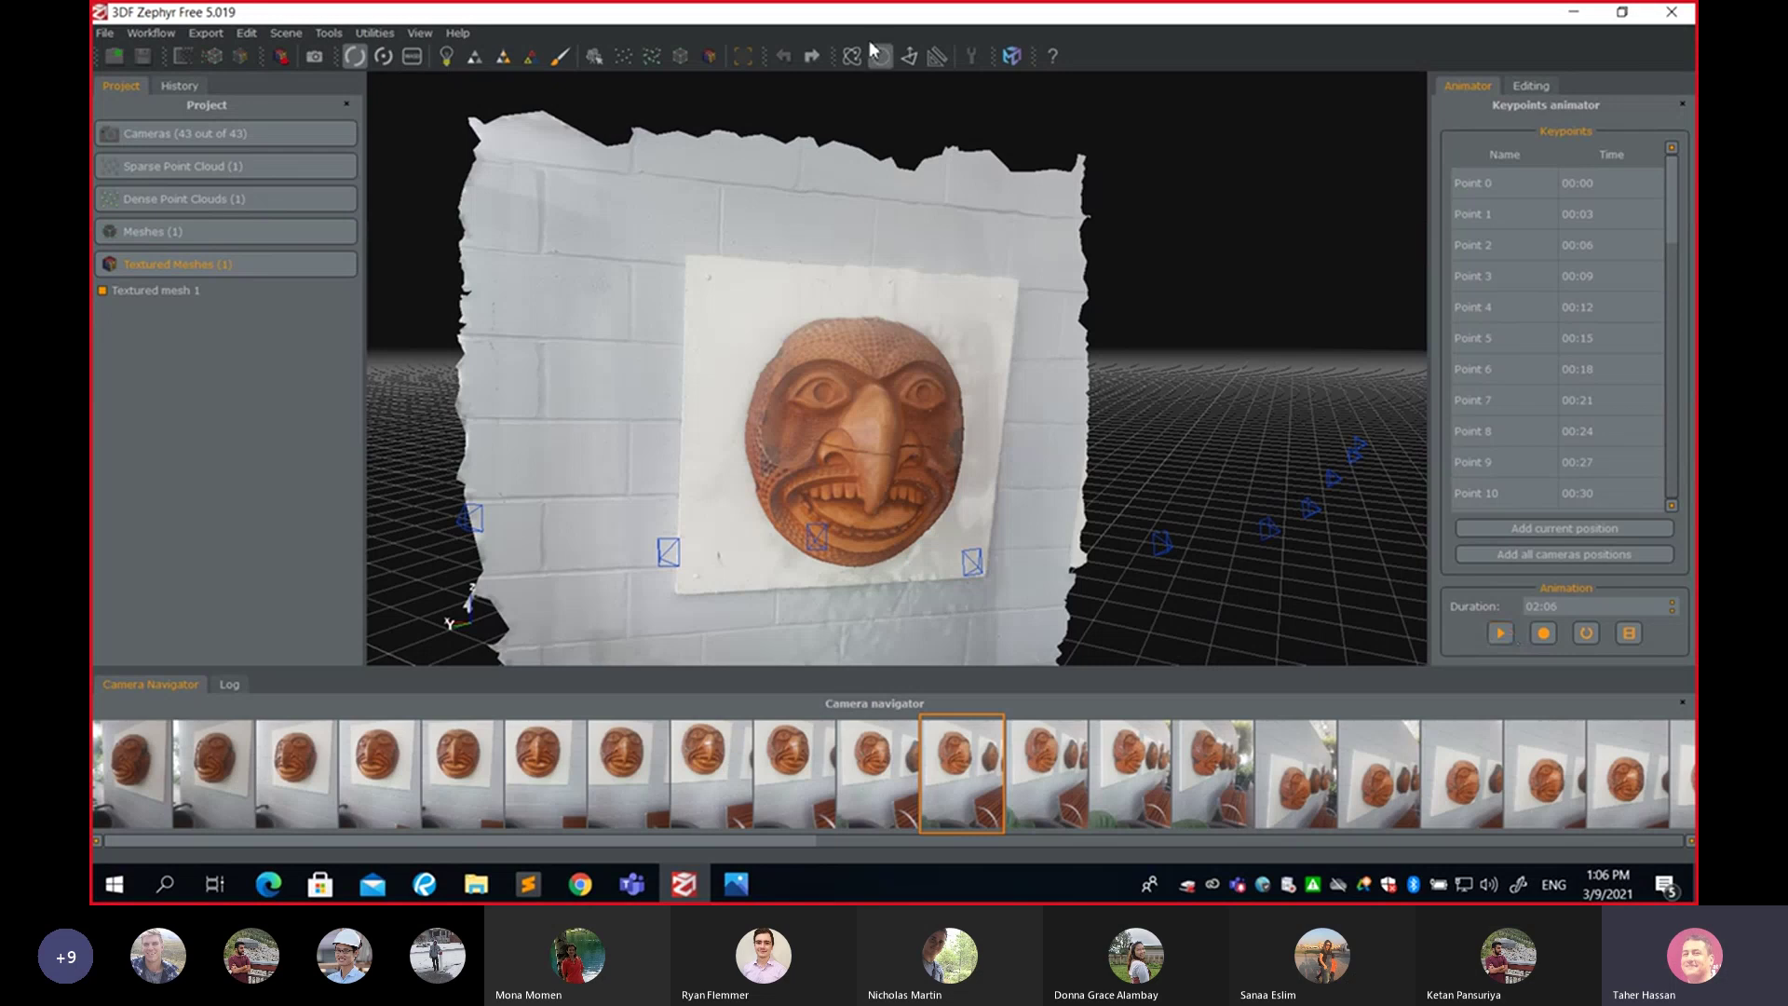
# Try scaling all structured objects down to about 0.77 with Transform Objects, and close the dialog without applying
pyautogui.scroll(2, 1122, 151)
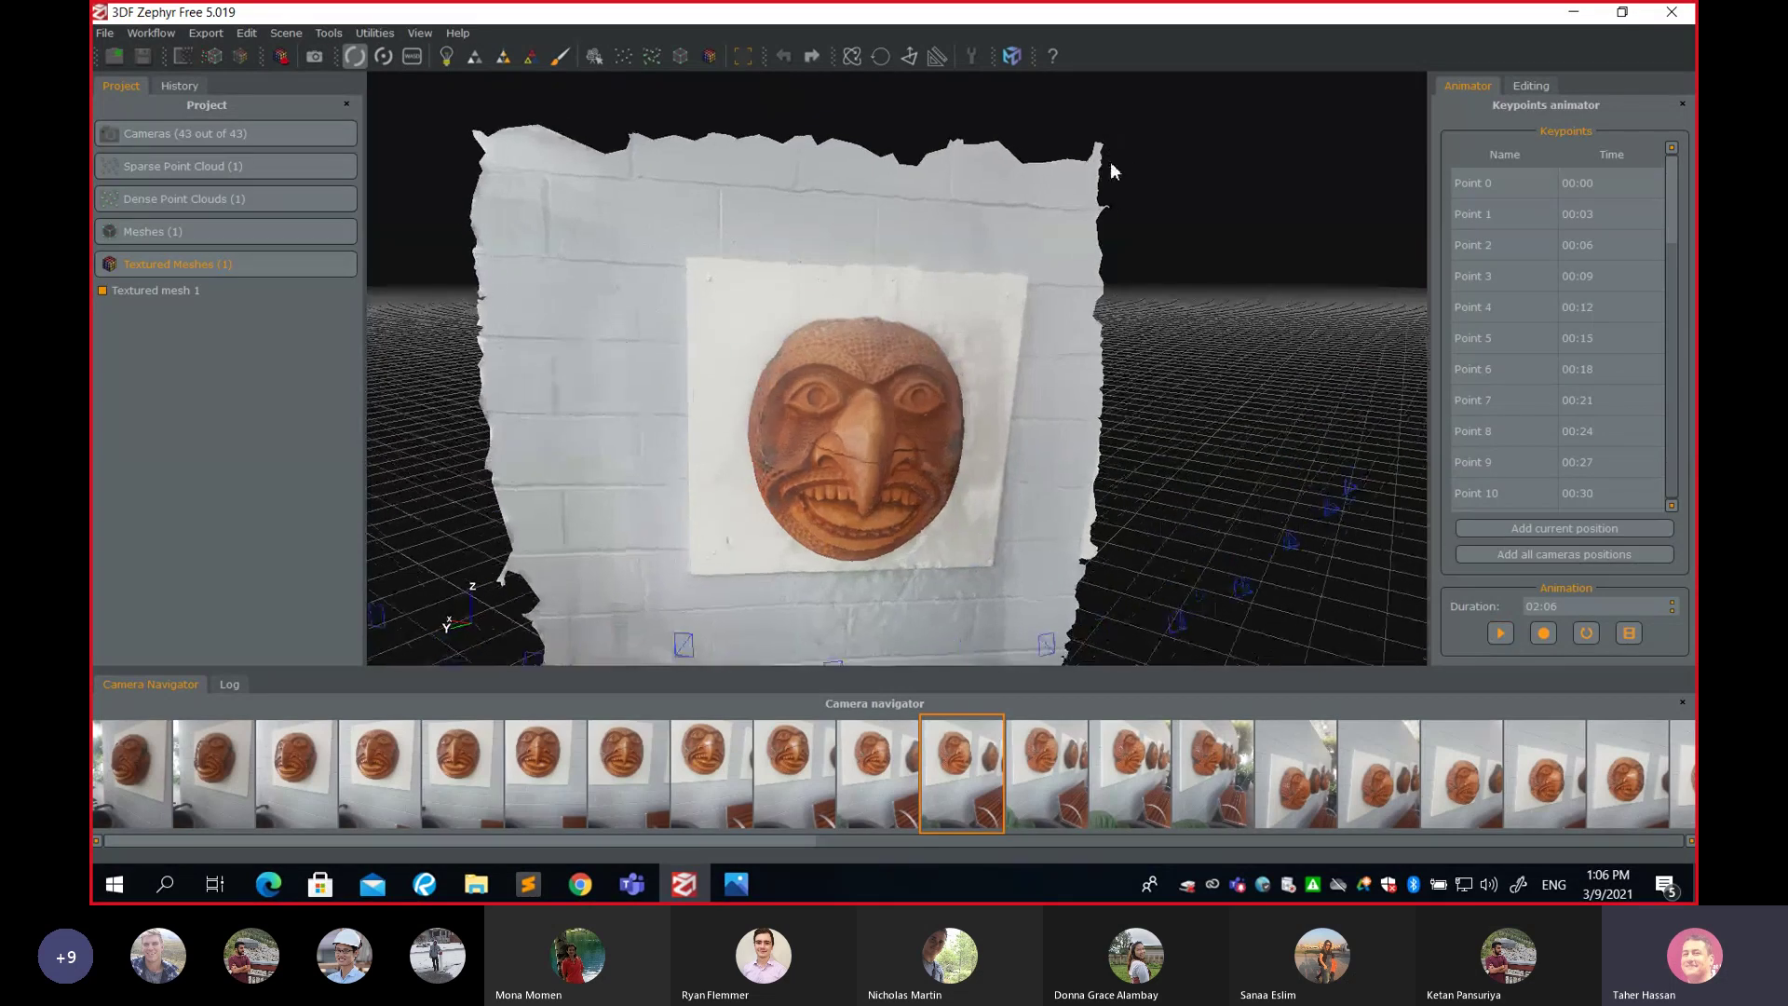
pyautogui.moveTo(550, 429); pyautogui.dragTo(838, 409)
pyautogui.scroll(3, 836, 404)
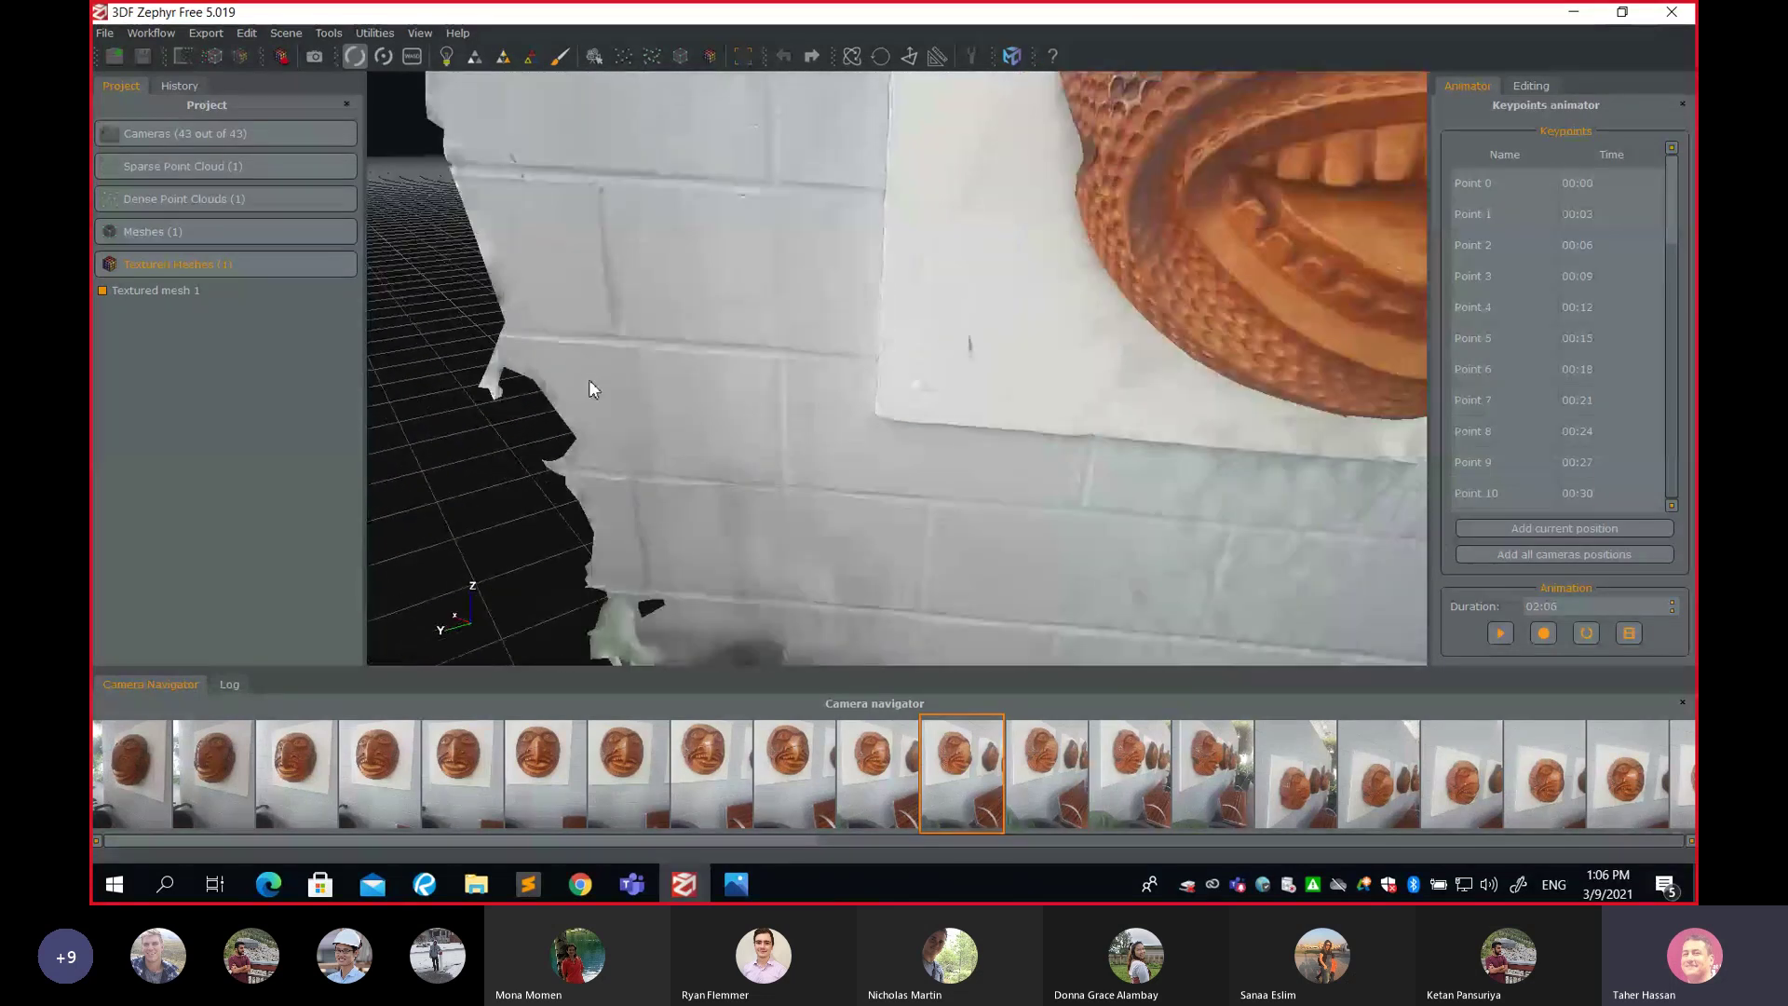
pyautogui.scroll(2, 652, 333)
pyautogui.moveTo(653, 341)
pyautogui.mouseDown()
pyautogui.moveTo(810, 377)
pyautogui.moveTo(909, 320)
pyautogui.moveTo(919, 287)
pyautogui.moveTo(821, 244)
pyautogui.moveTo(911, 343)
pyautogui.moveTo(899, 310)
pyautogui.moveTo(987, 199)
pyautogui.moveTo(886, 239)
pyautogui.moveTo(967, 268)
pyautogui.mouseUp()
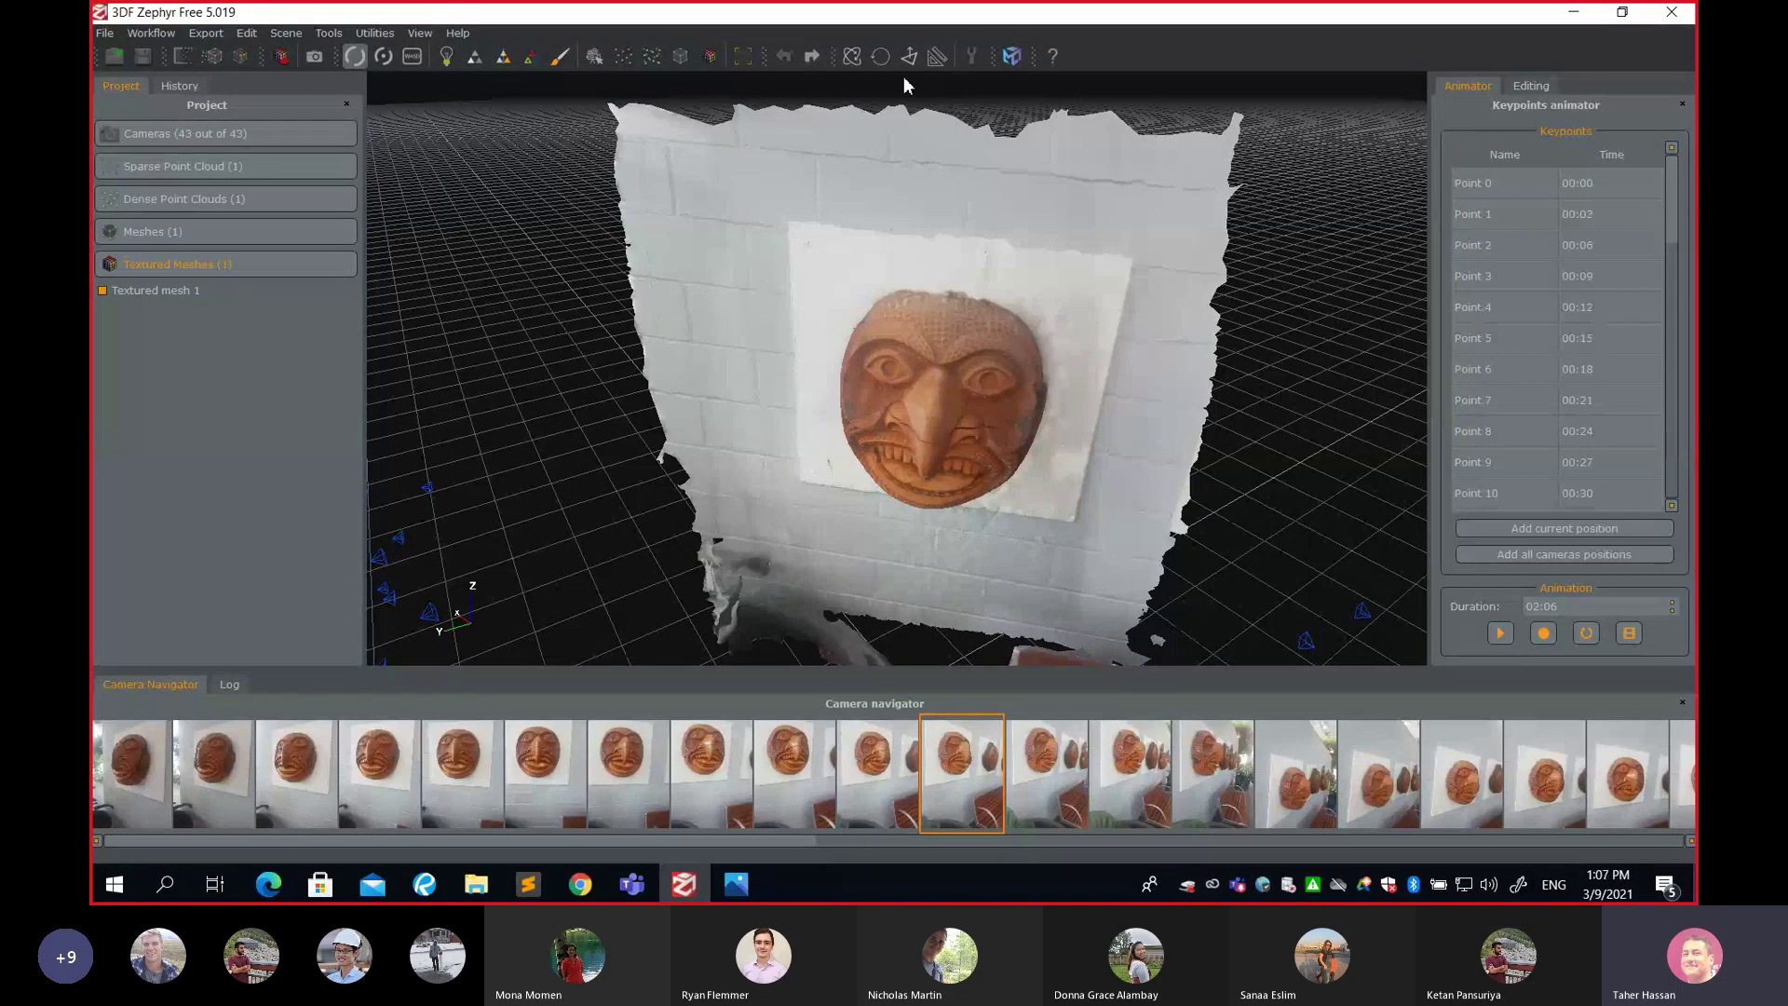
pyautogui.click(852, 56)
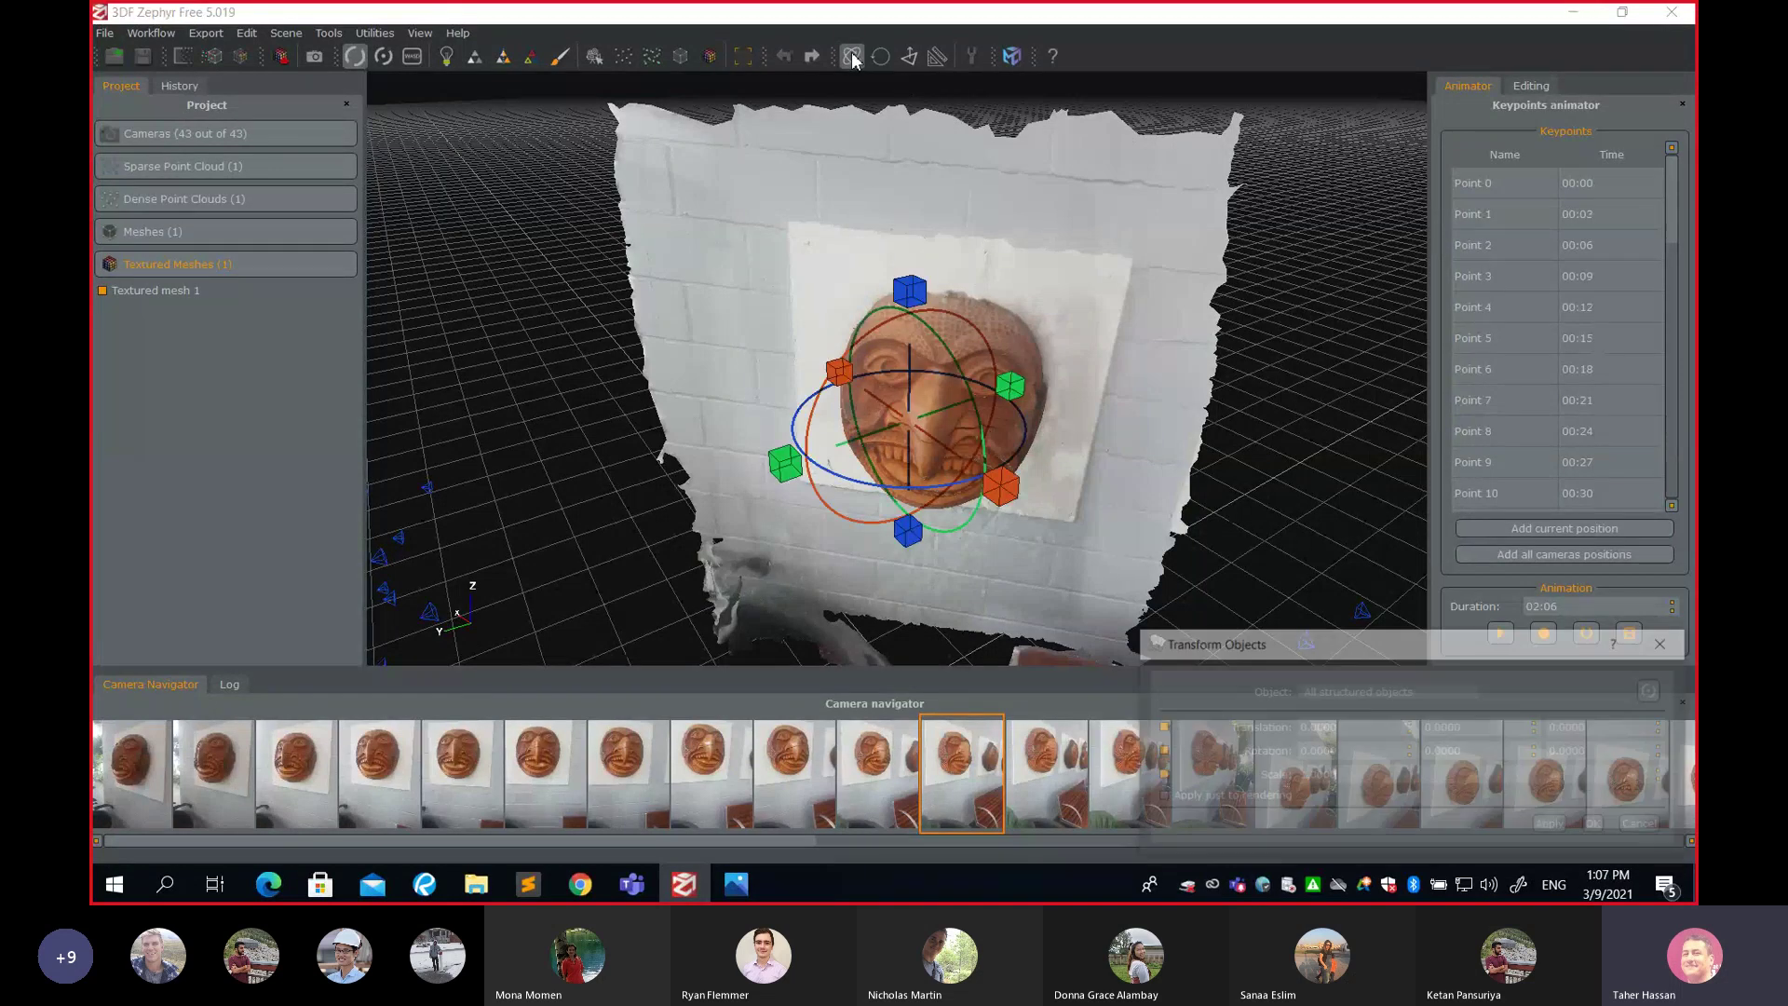
pyautogui.scroll(3, 833, 368)
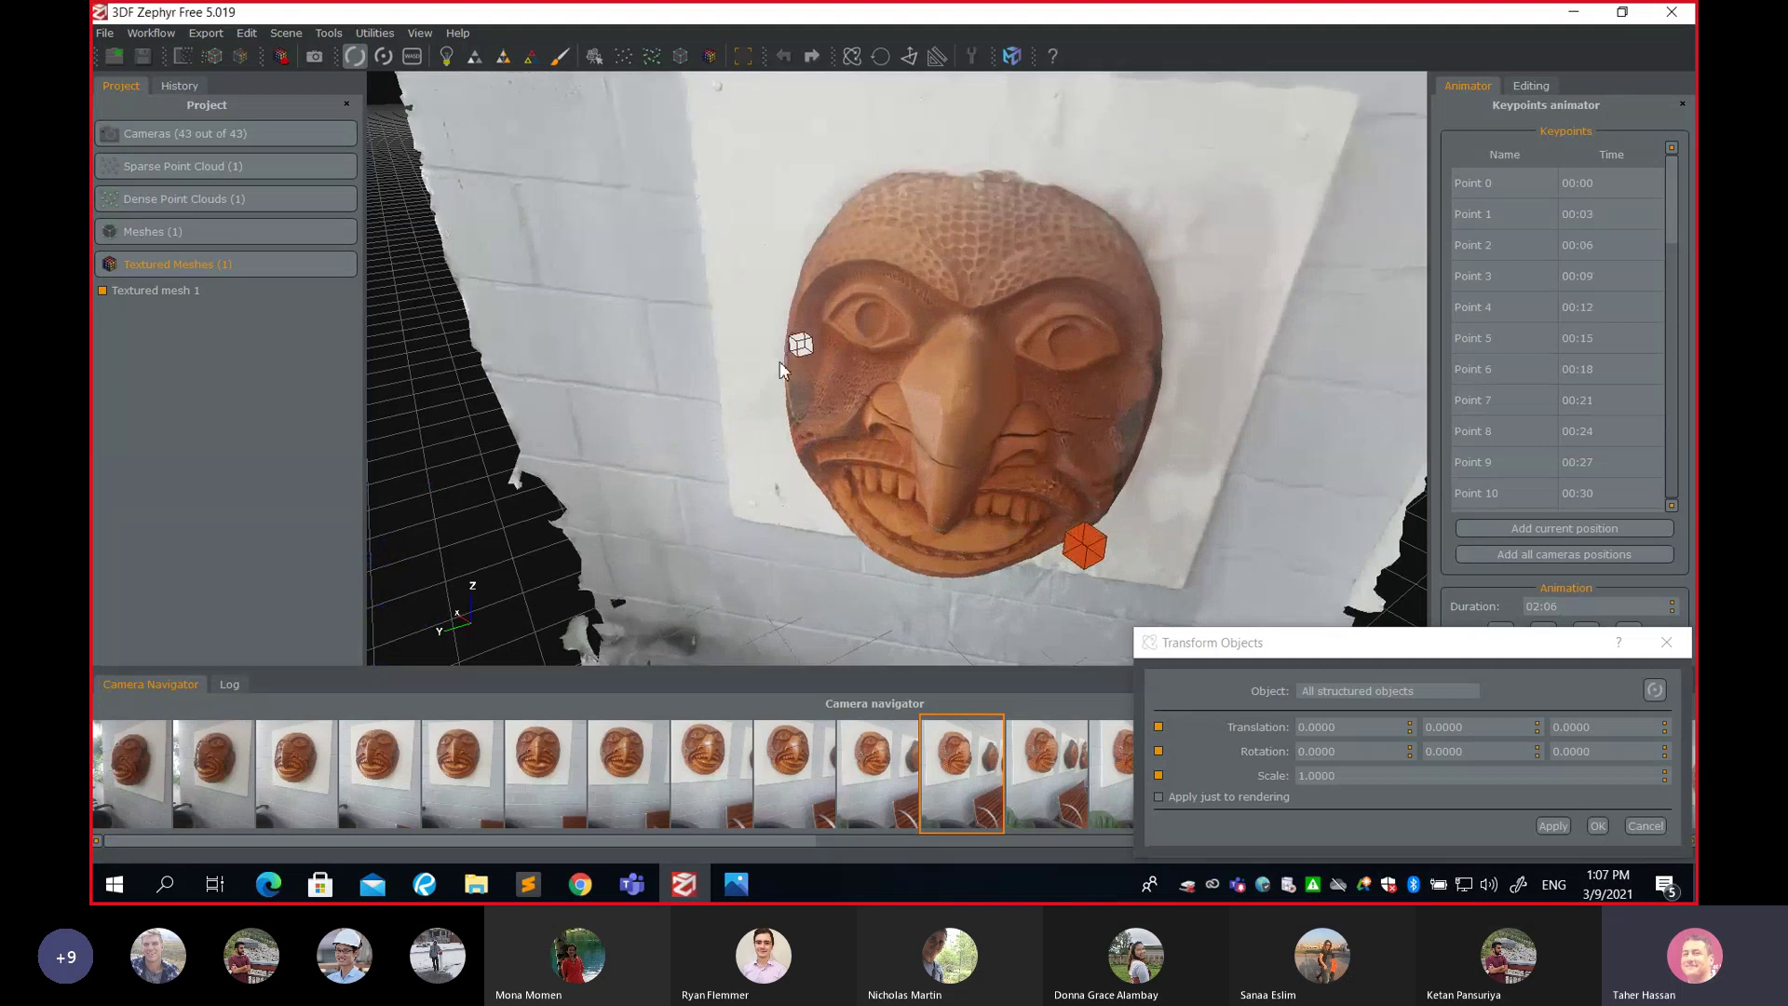
pyautogui.scroll(-5, 833, 365)
pyautogui.scroll(6, 773, 382)
pyautogui.scroll(-6, 834, 371)
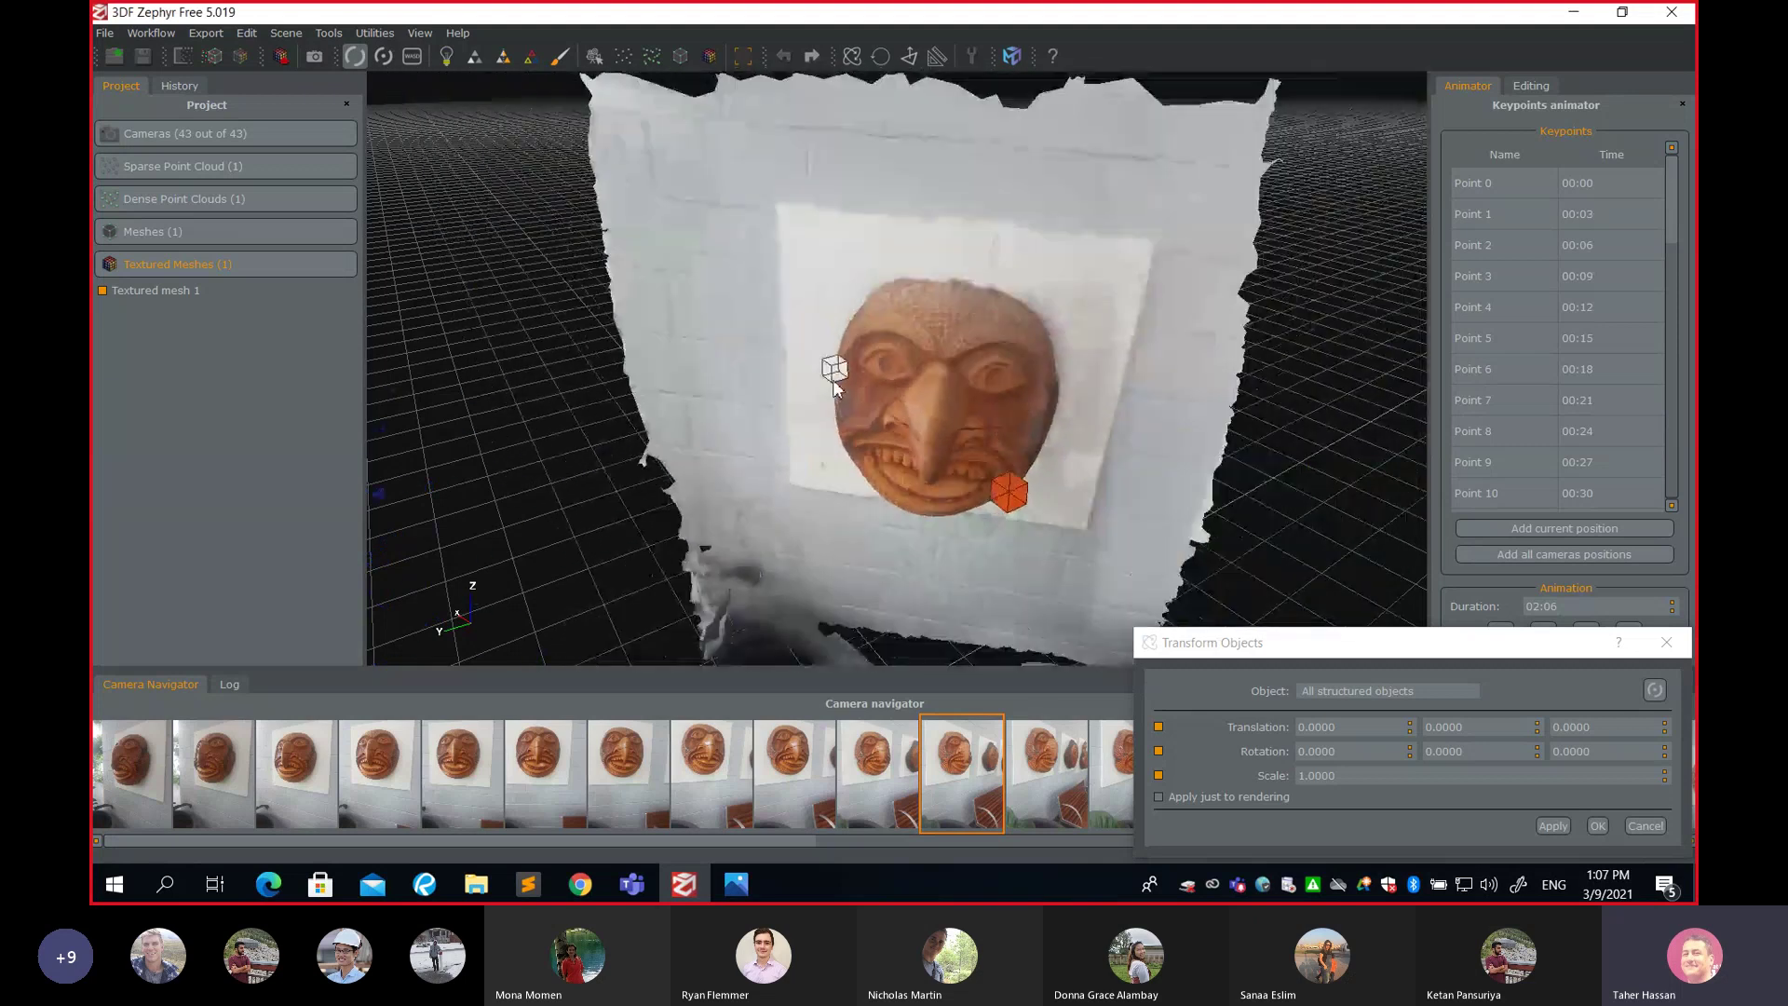
pyautogui.scroll(4, 819, 358)
pyautogui.scroll(-4, 851, 395)
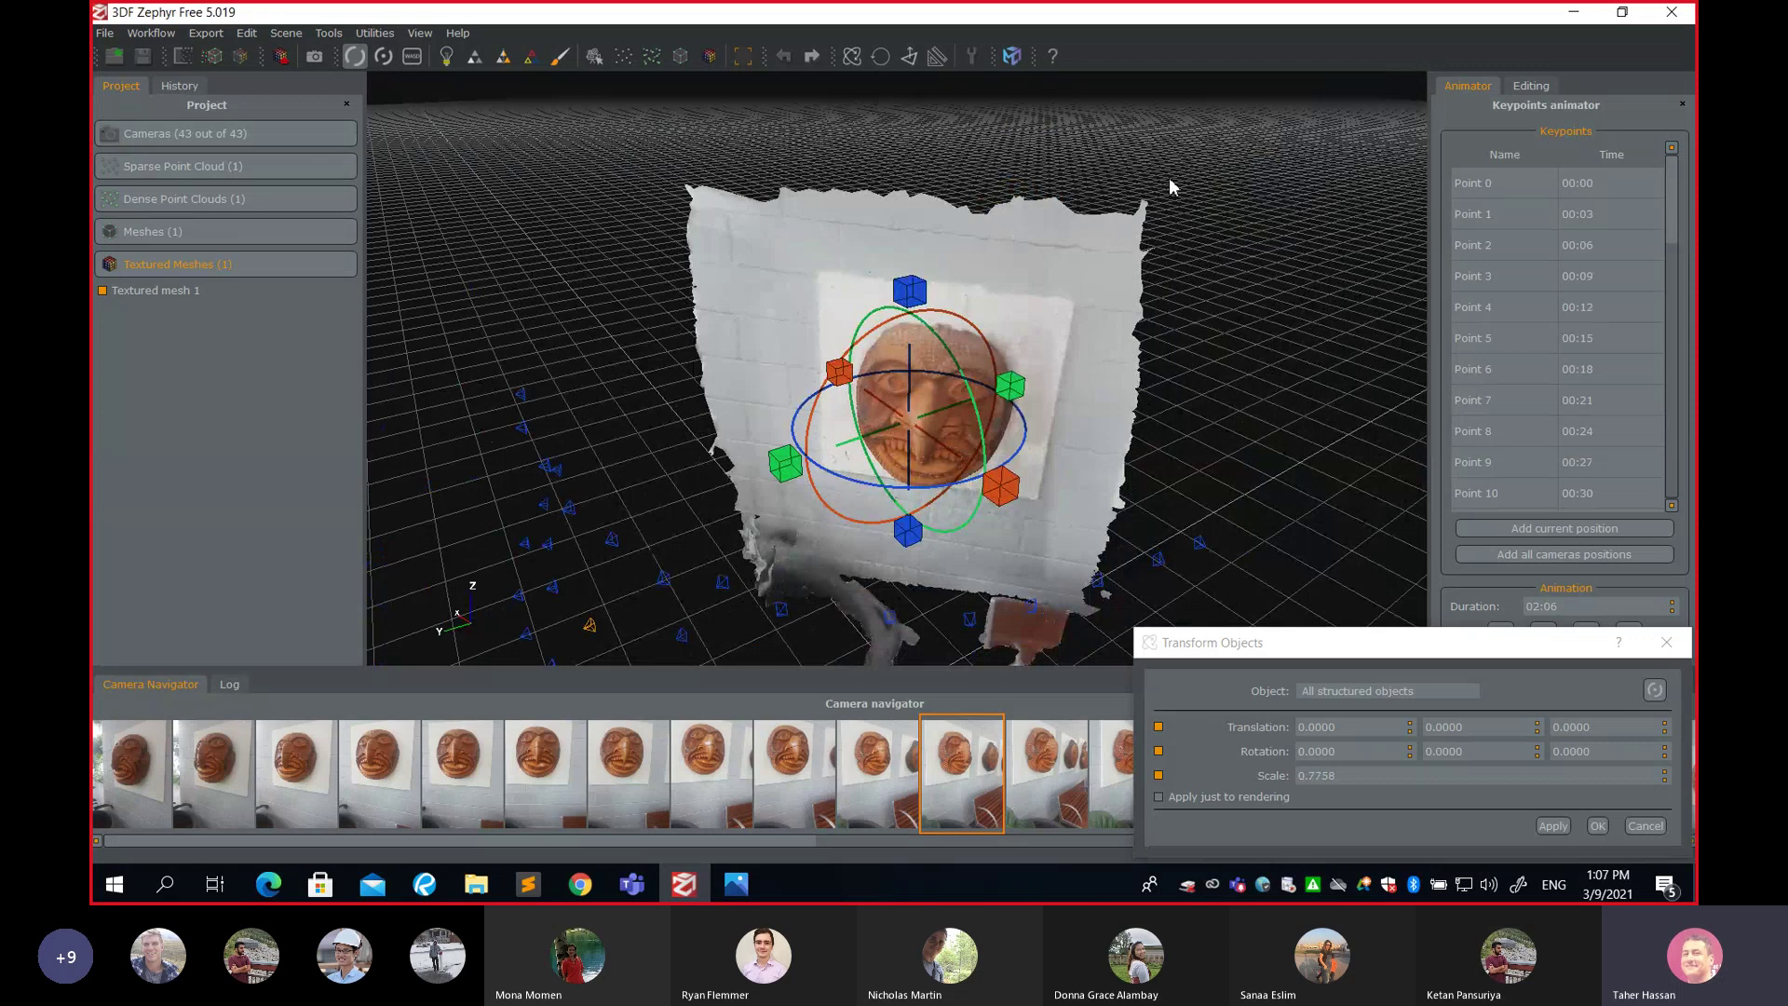
pyautogui.moveTo(1169, 182); pyautogui.dragTo(1174, 226)
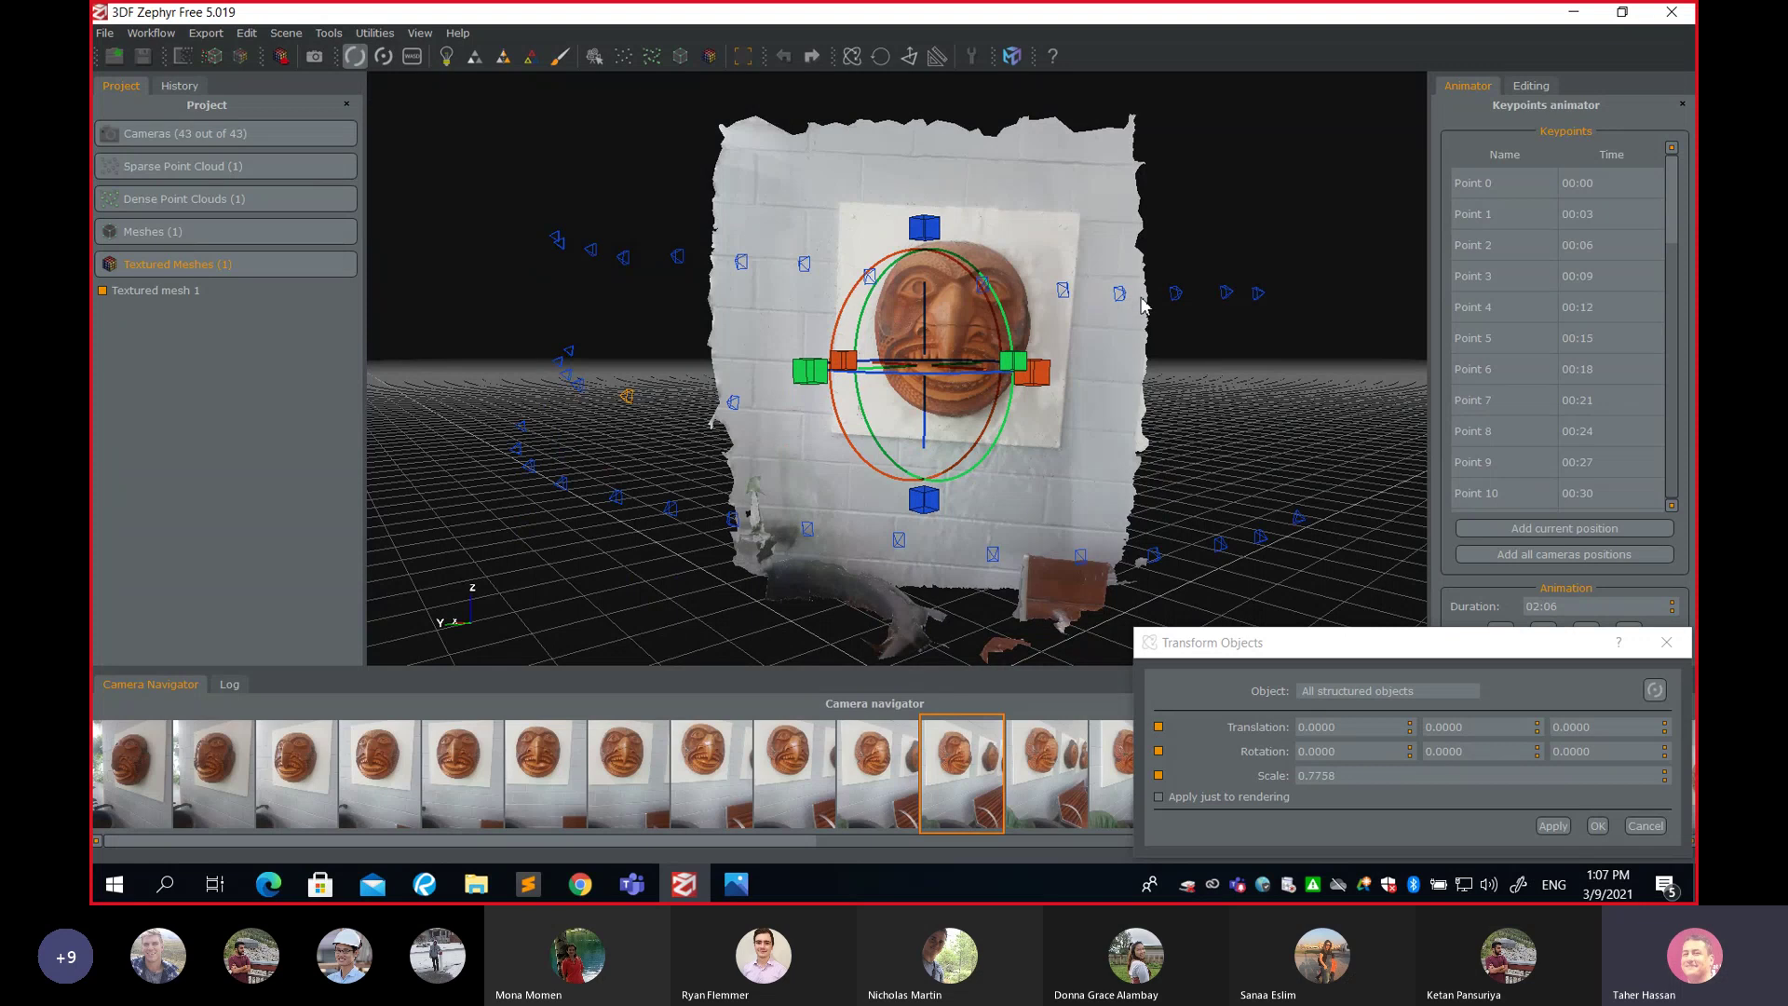
pyautogui.click(1666, 642)
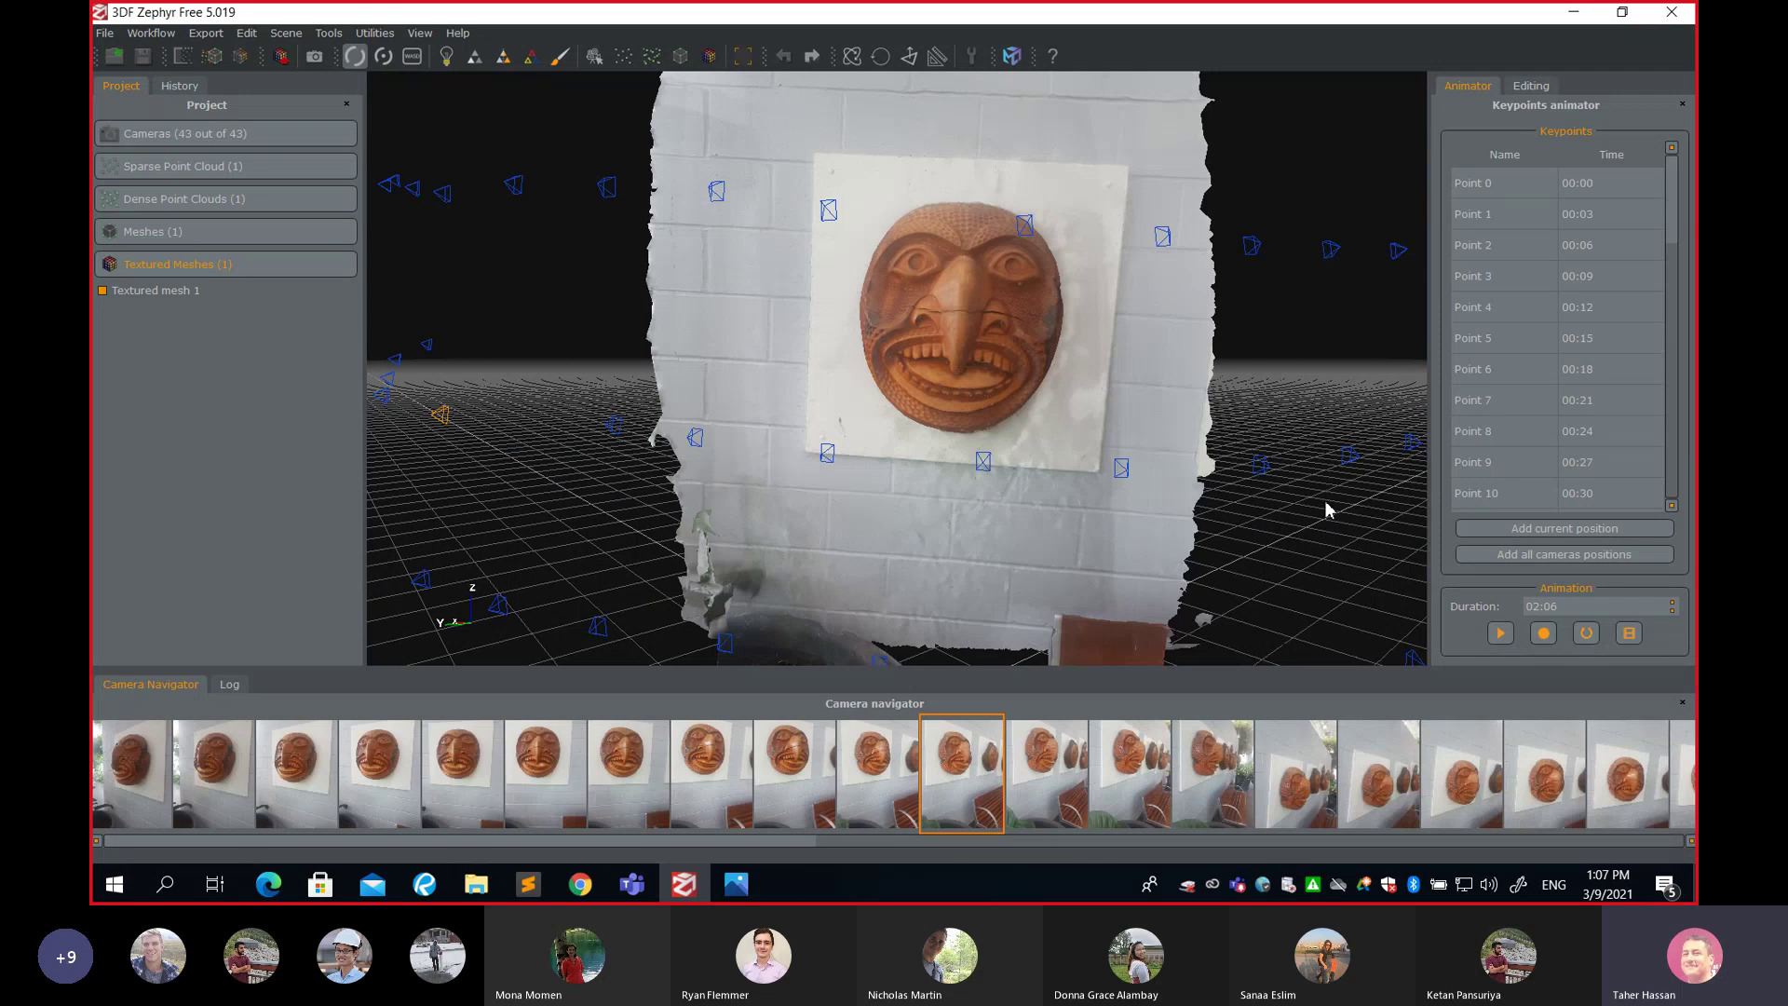
# Examine the textured mask up close, open the textured mesh export settings, and review the available export formats
pyautogui.scroll(-5, 1247, 475)
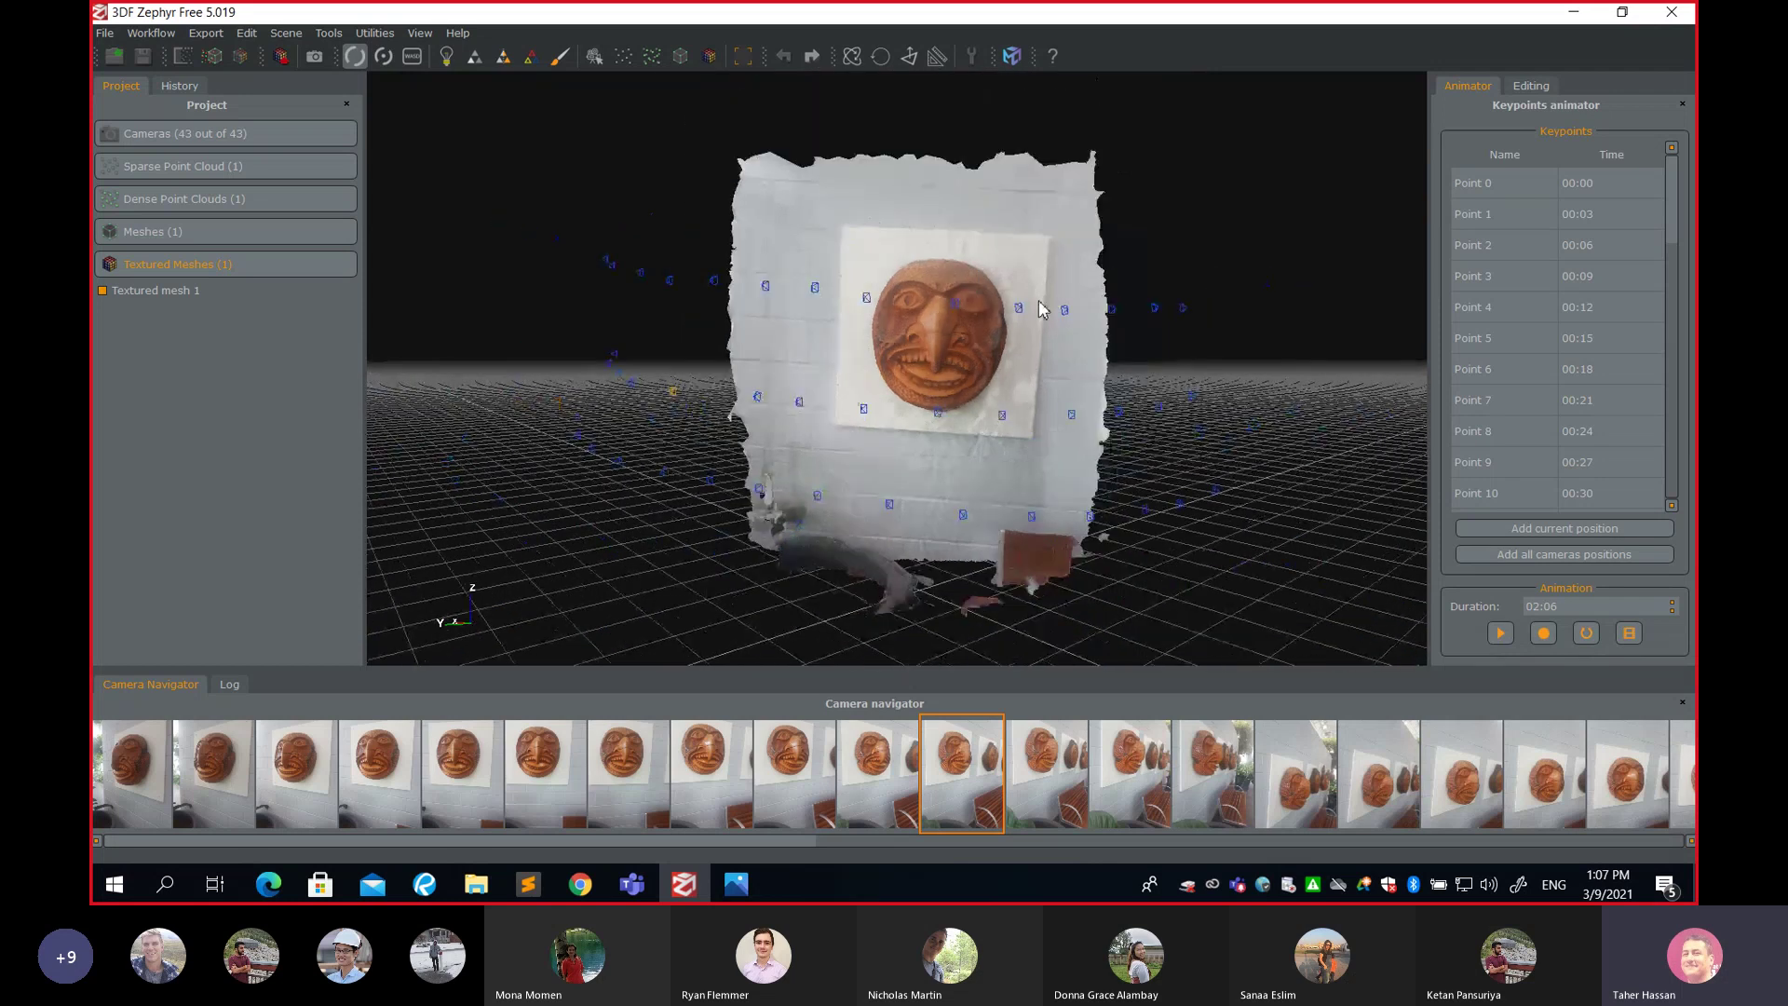
pyautogui.moveTo(1059, 292); pyautogui.dragTo(1064, 296)
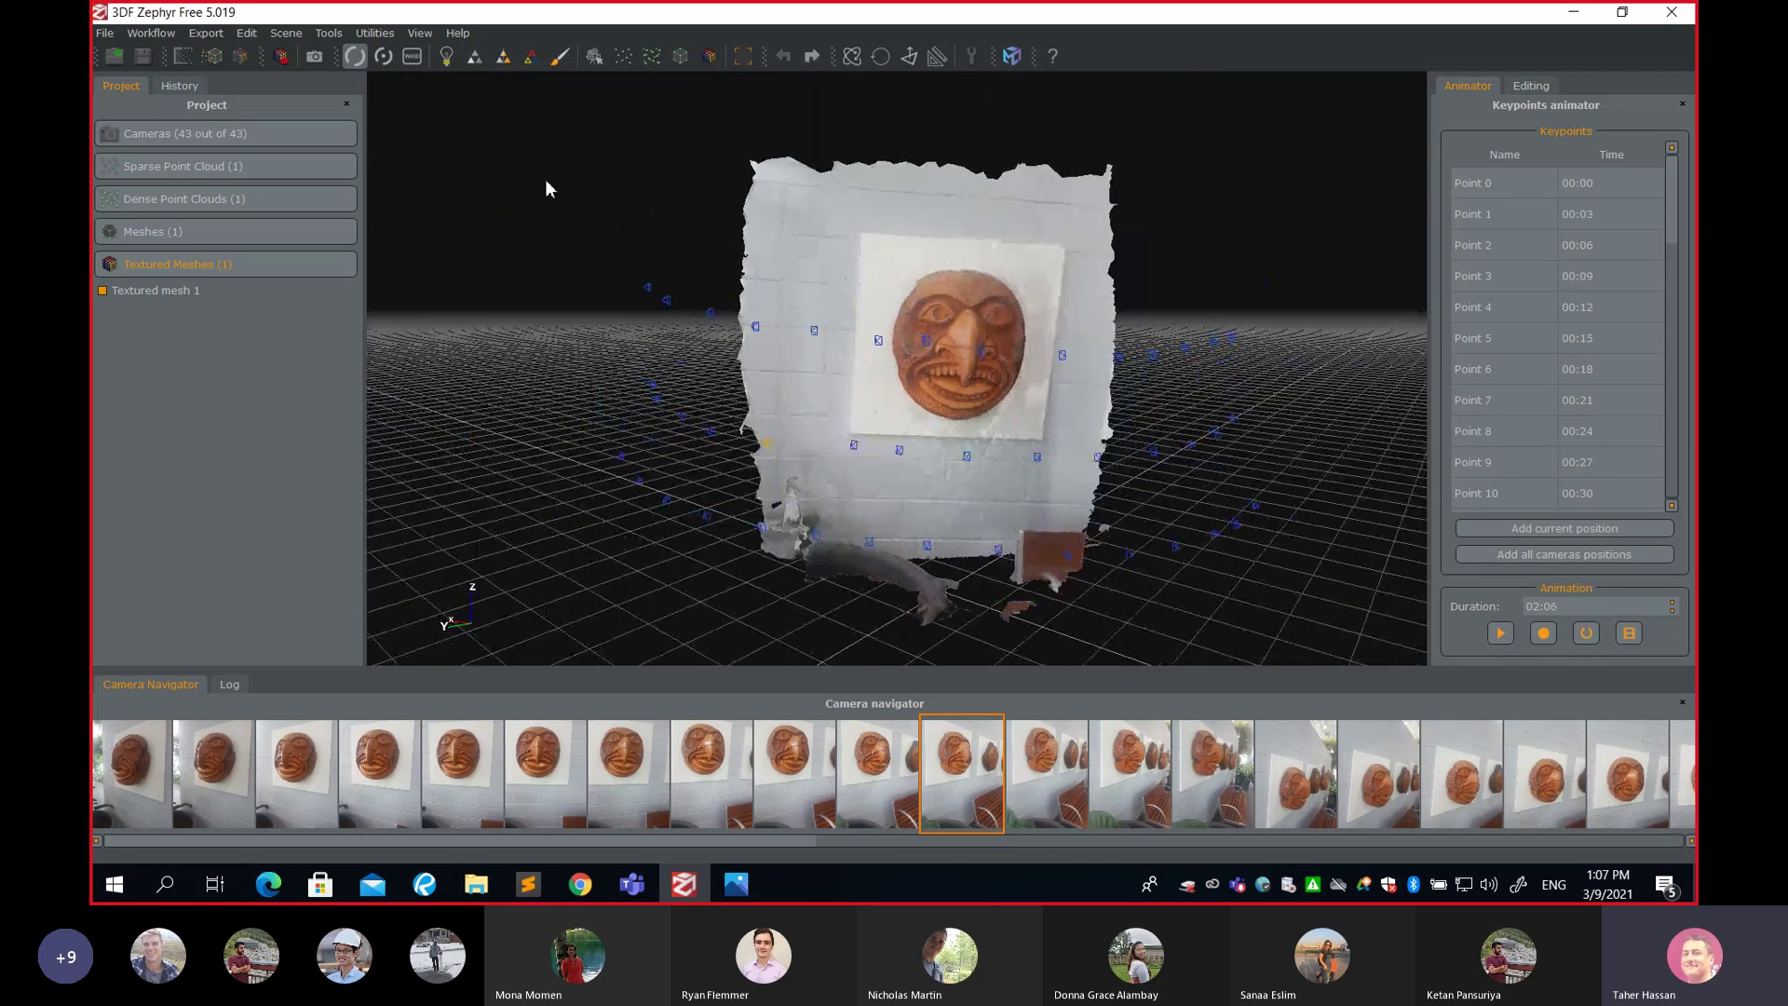
pyautogui.moveTo(531, 188); pyautogui.dragTo(869, 348)
pyautogui.scroll(10, 975, 367)
pyautogui.scroll(-5, 894, 354)
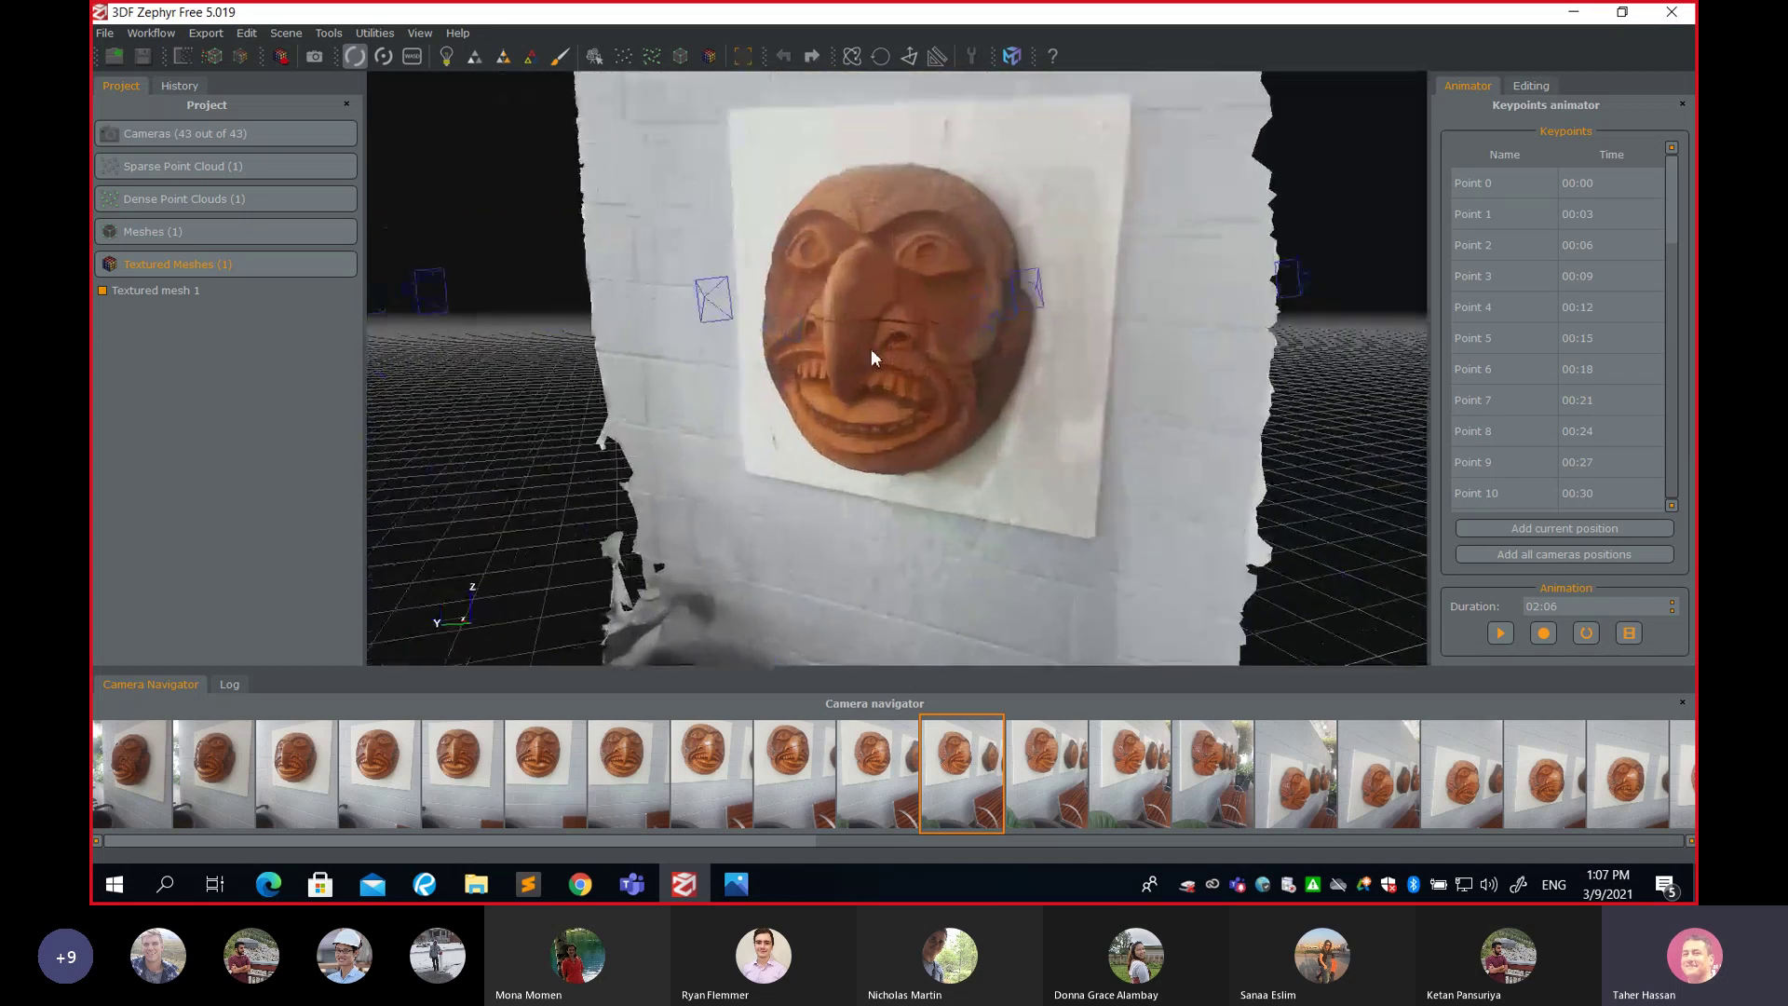
pyautogui.scroll(5, 870, 348)
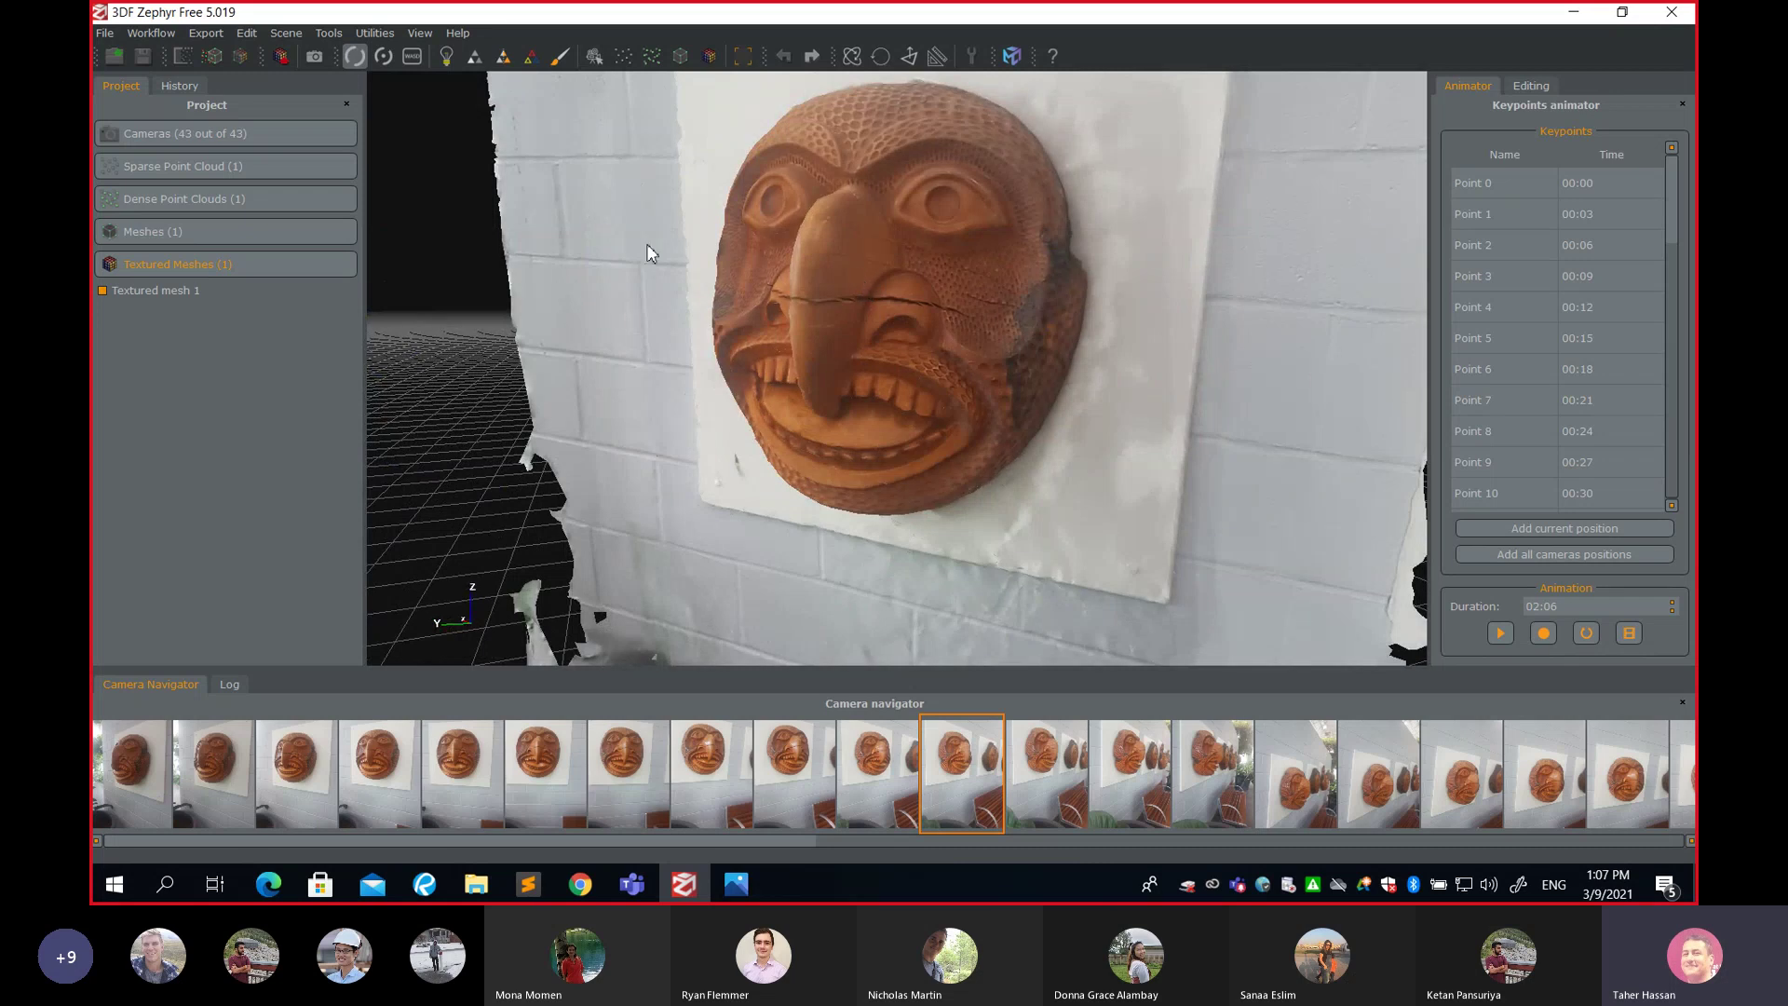
pyautogui.click(209, 34)
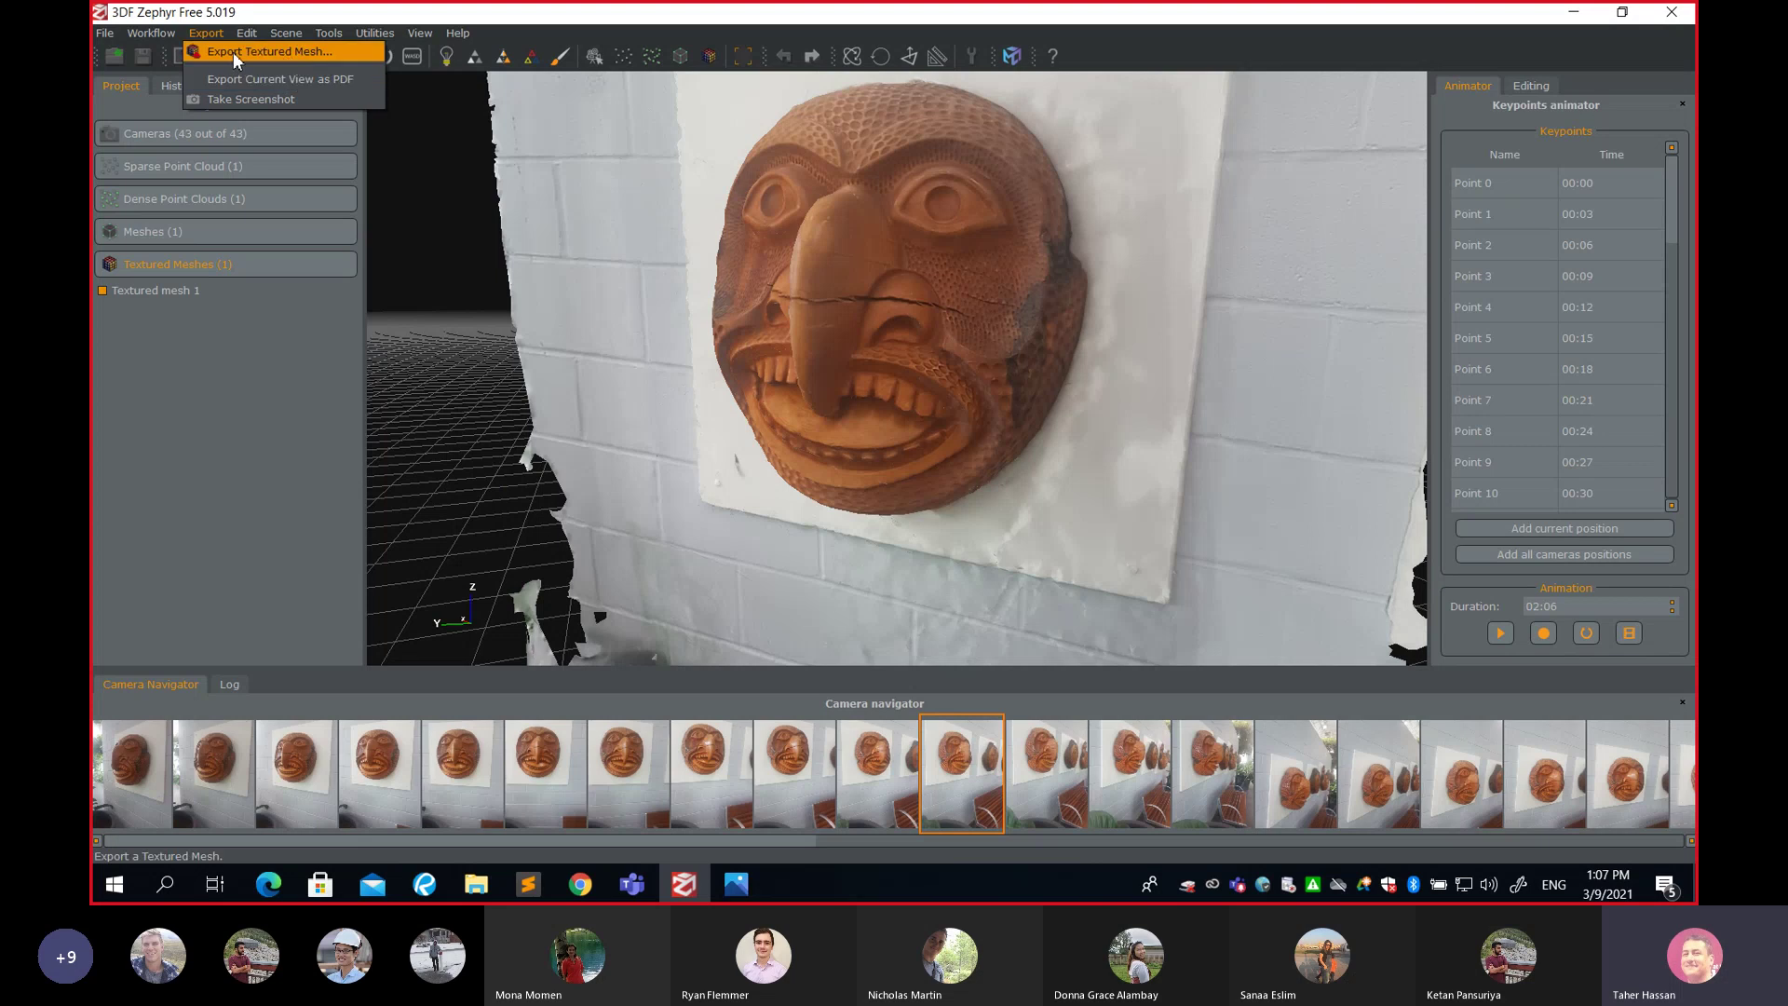
pyautogui.click(263, 52)
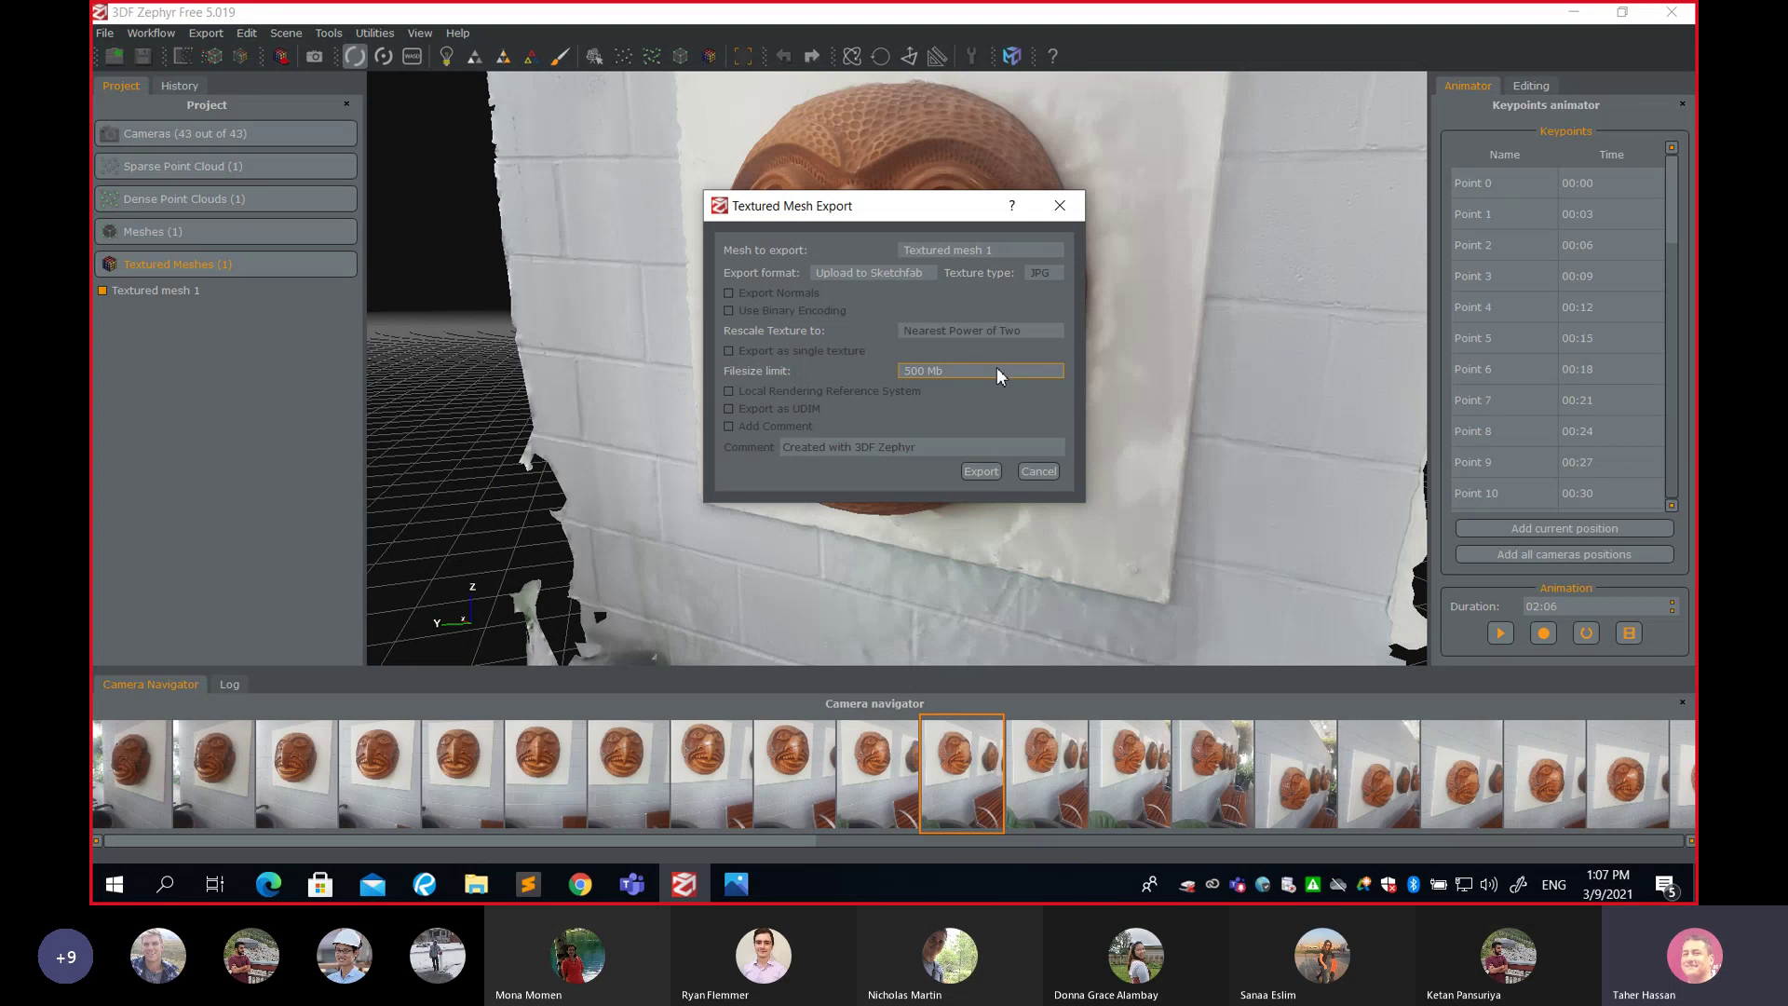
pyautogui.click(912, 274)
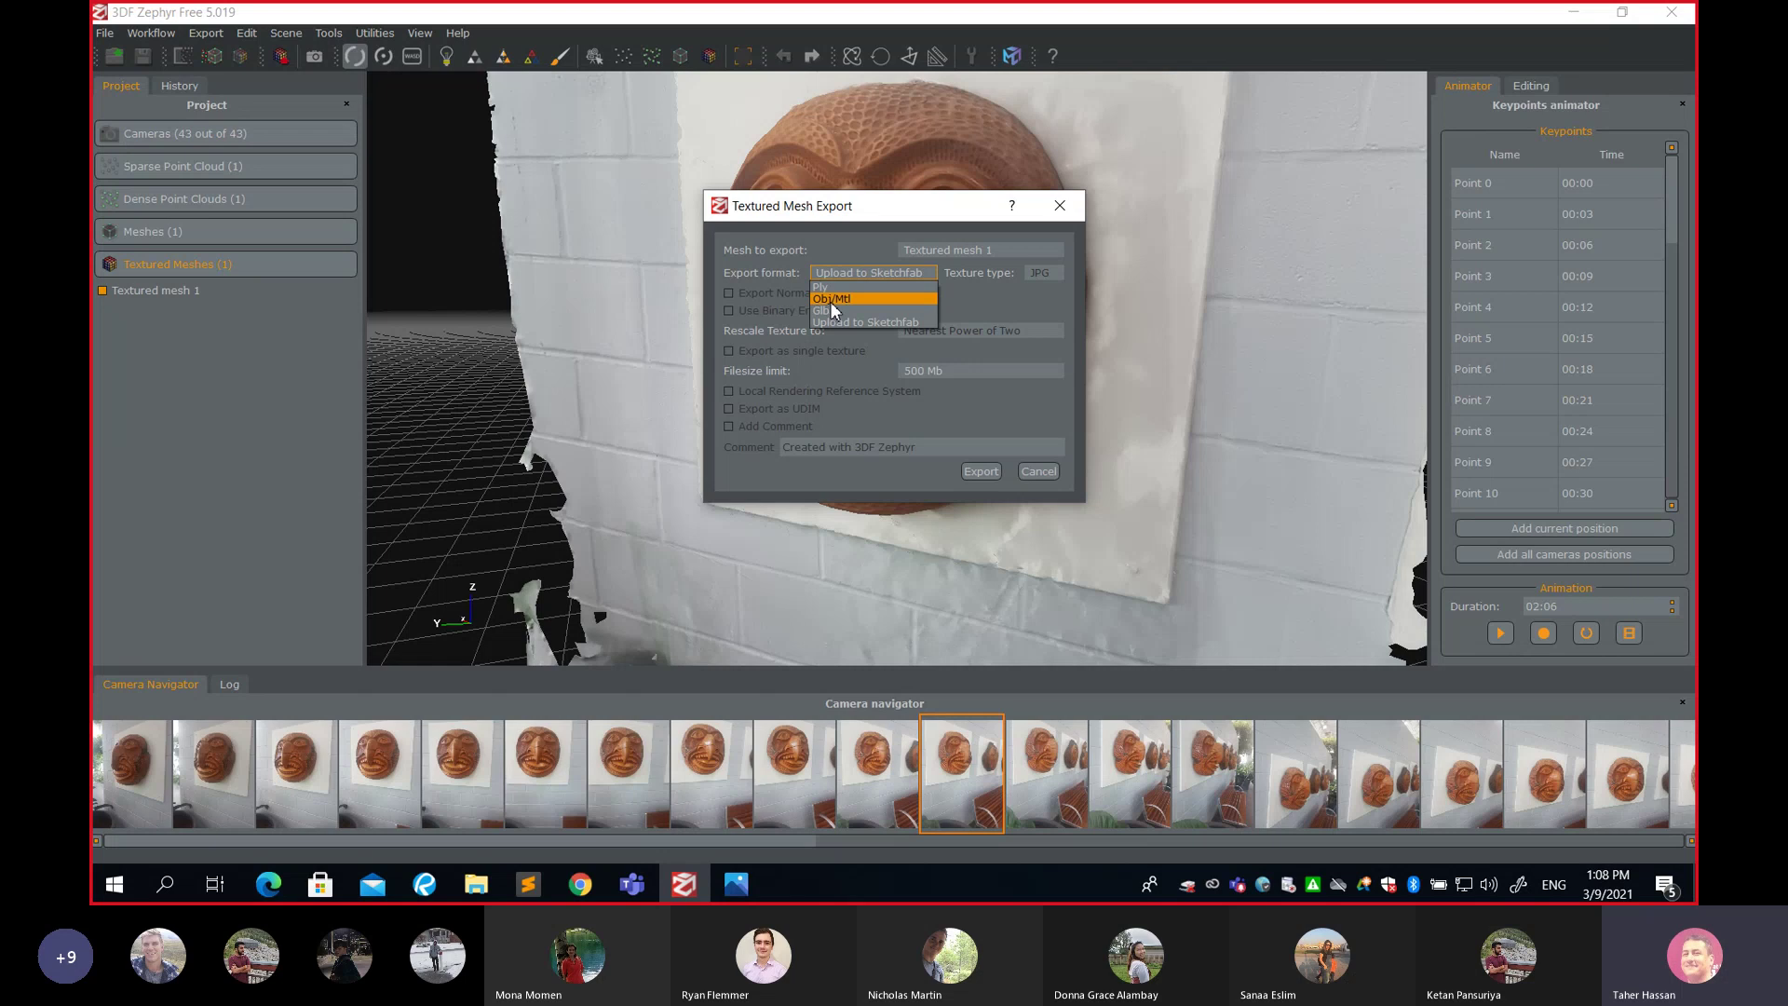
pyautogui.click(855, 245)
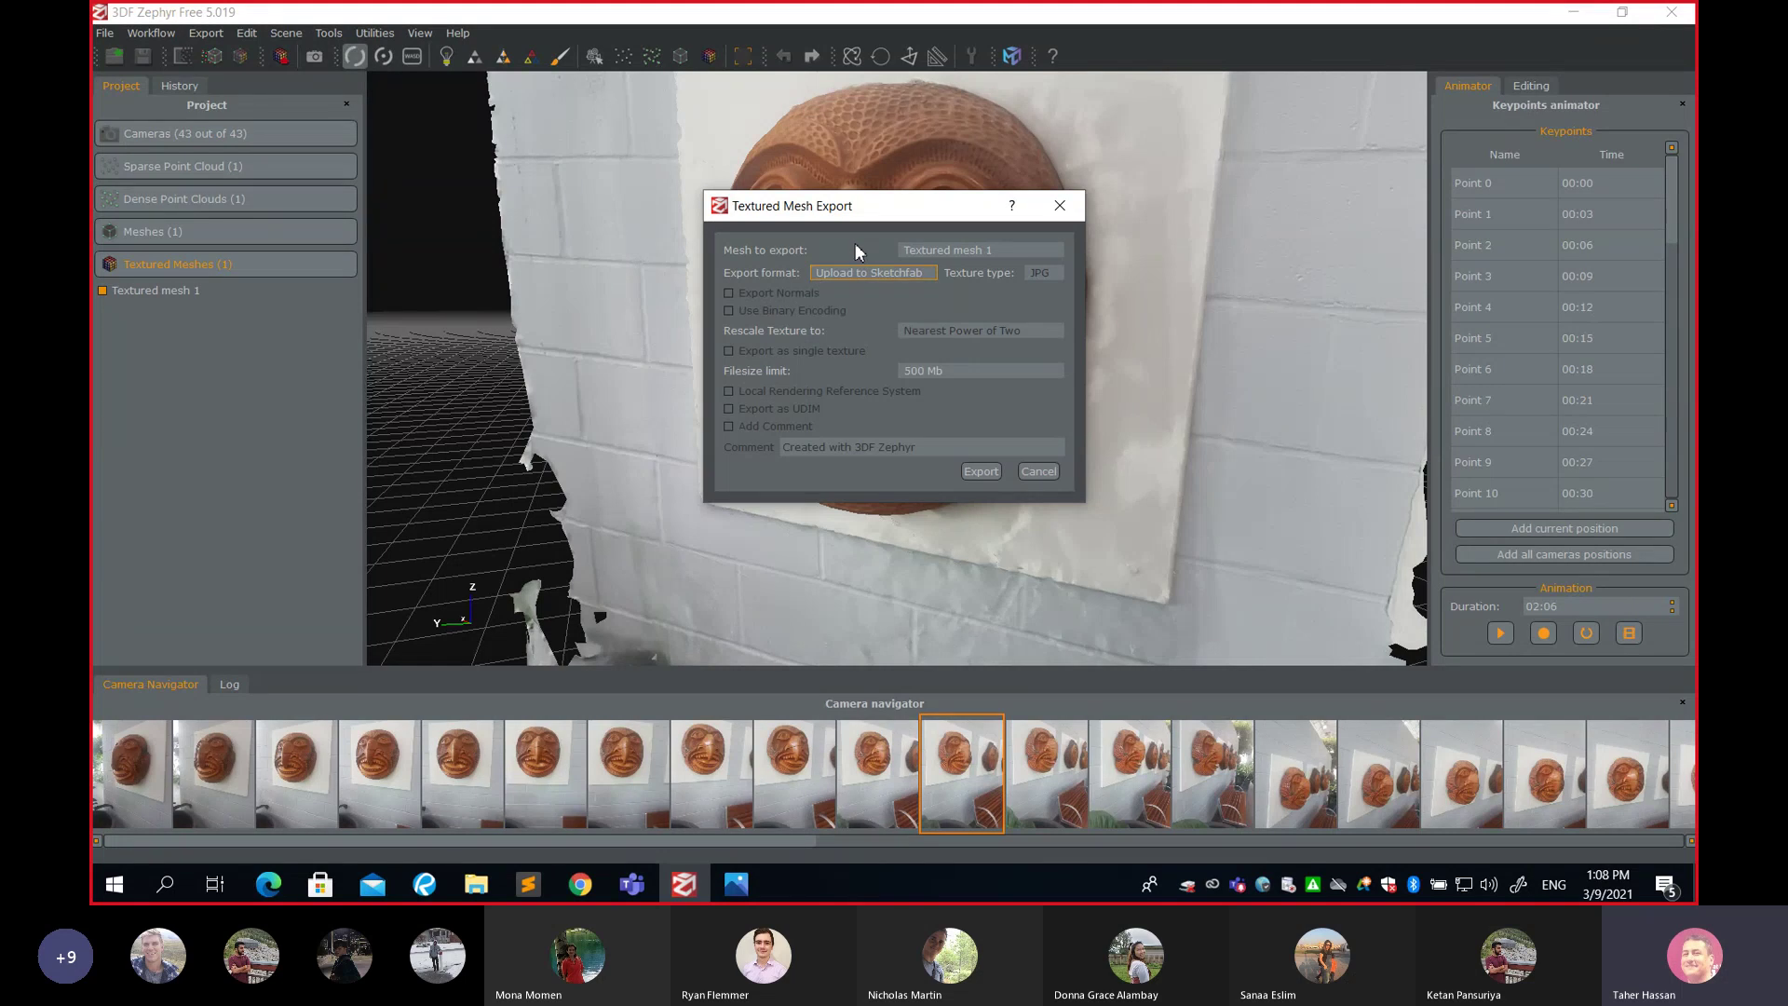
# Switch to the Microsoft Teams meeting to check the participants and chat, and return to the export settings in 3DF Zephyr
pyautogui.click(641, 890)
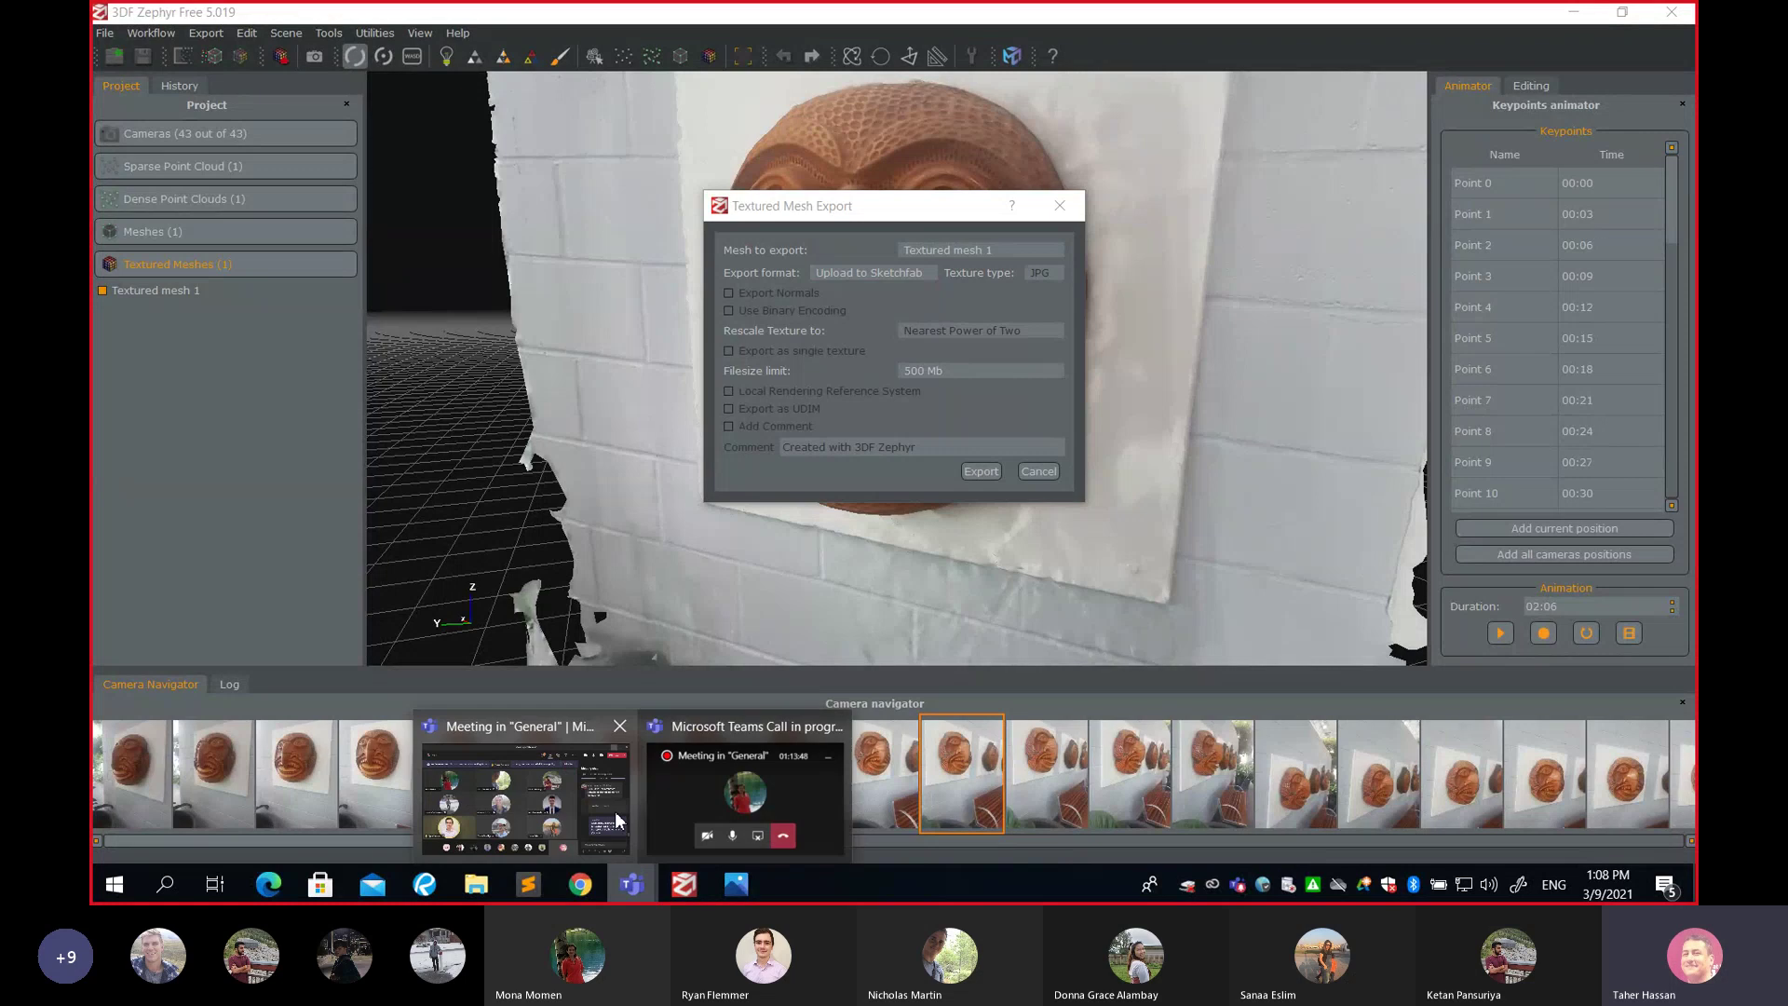
pyautogui.click(615, 812)
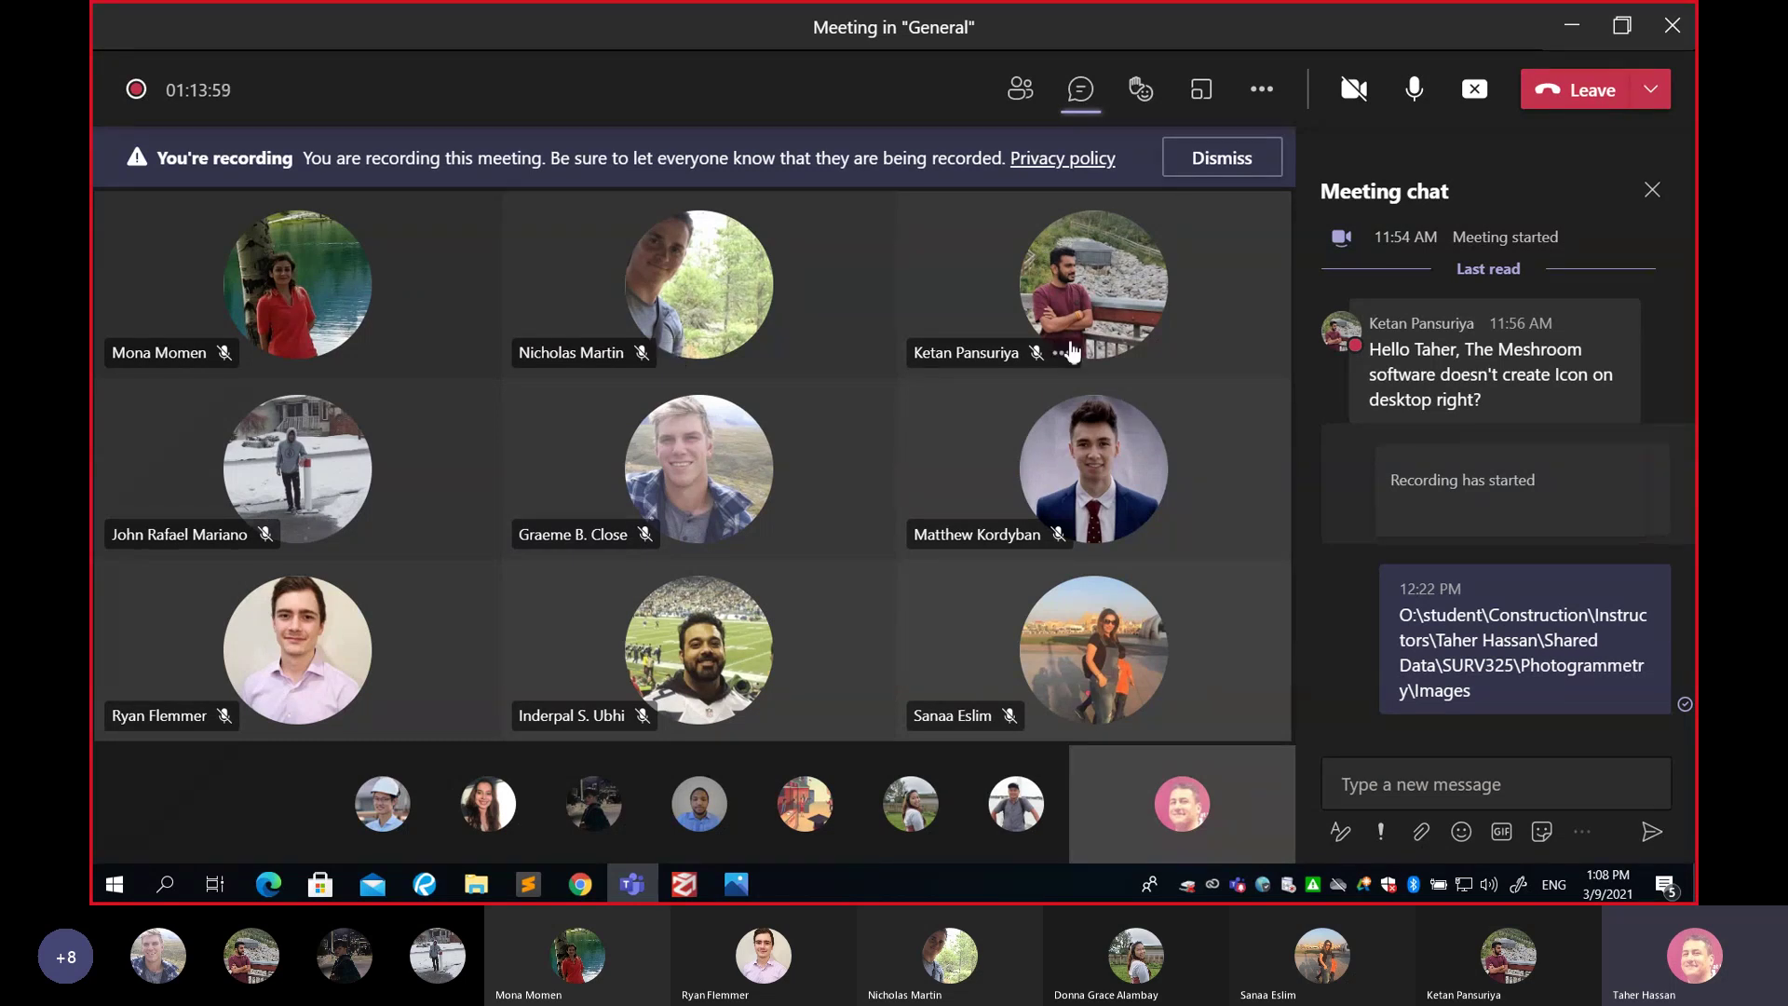
pyautogui.click(1568, 41)
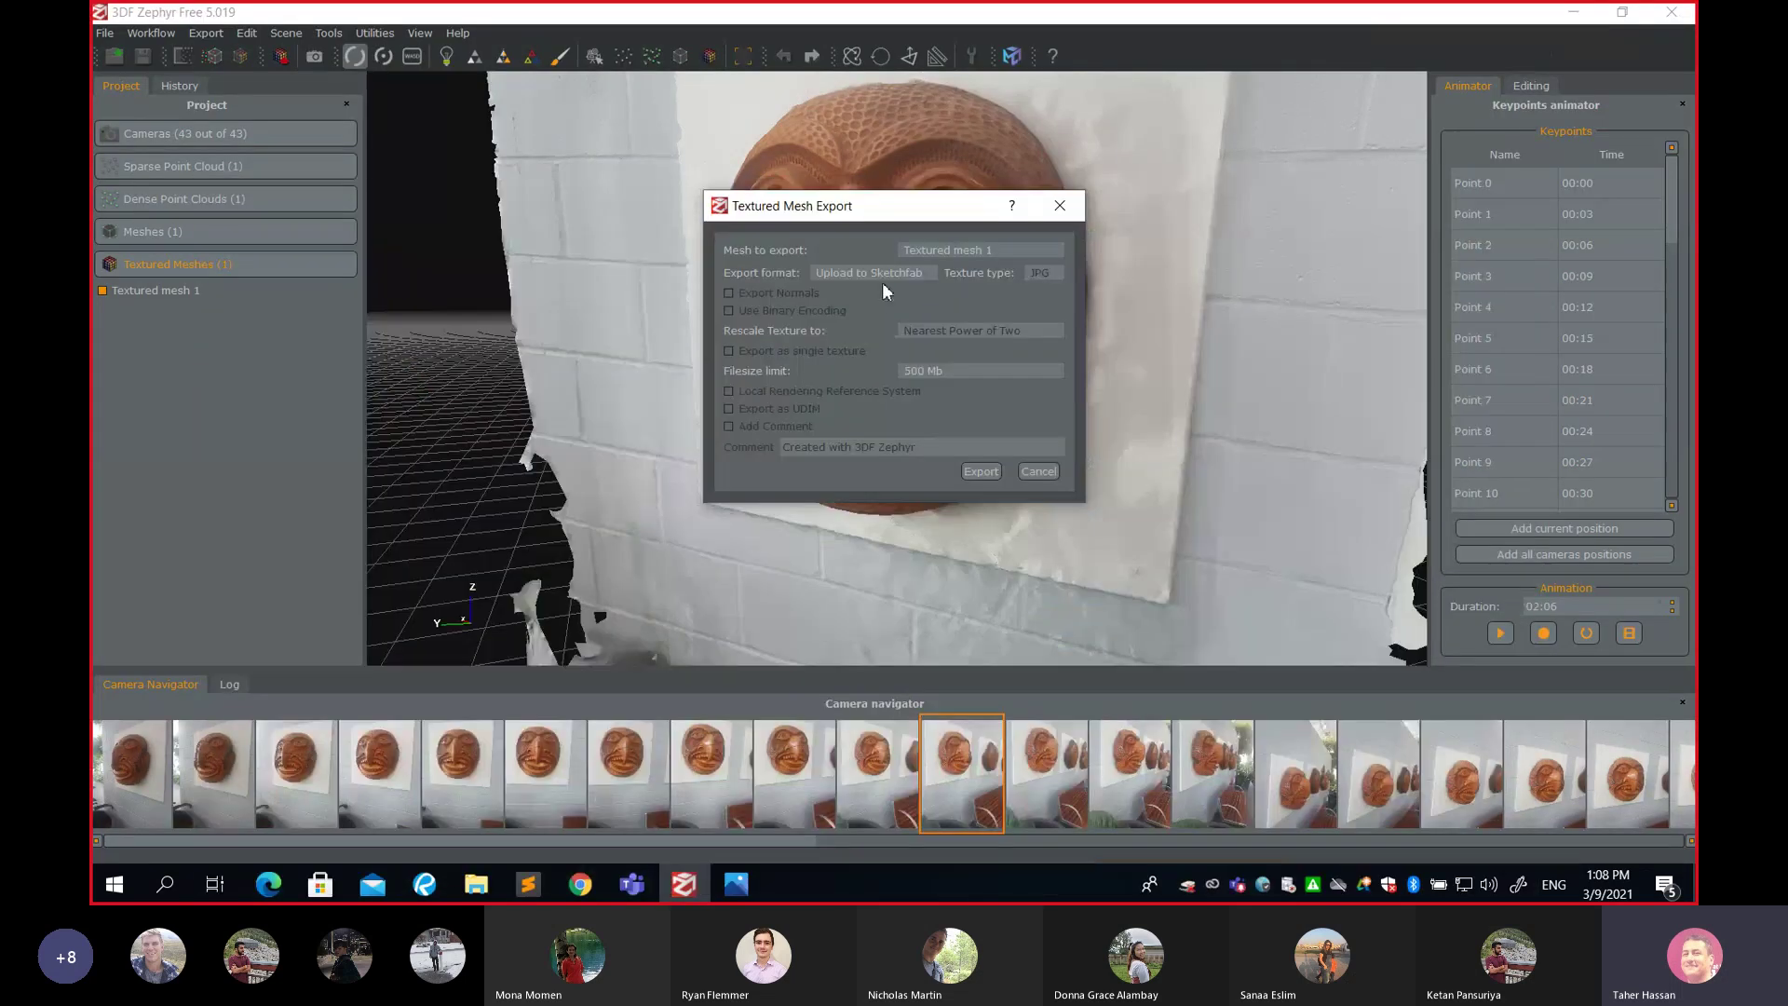
# Try the Ply and Obj/Mtl formats for exporting Textured mesh 1, and cancel the export
pyautogui.click(883, 276)
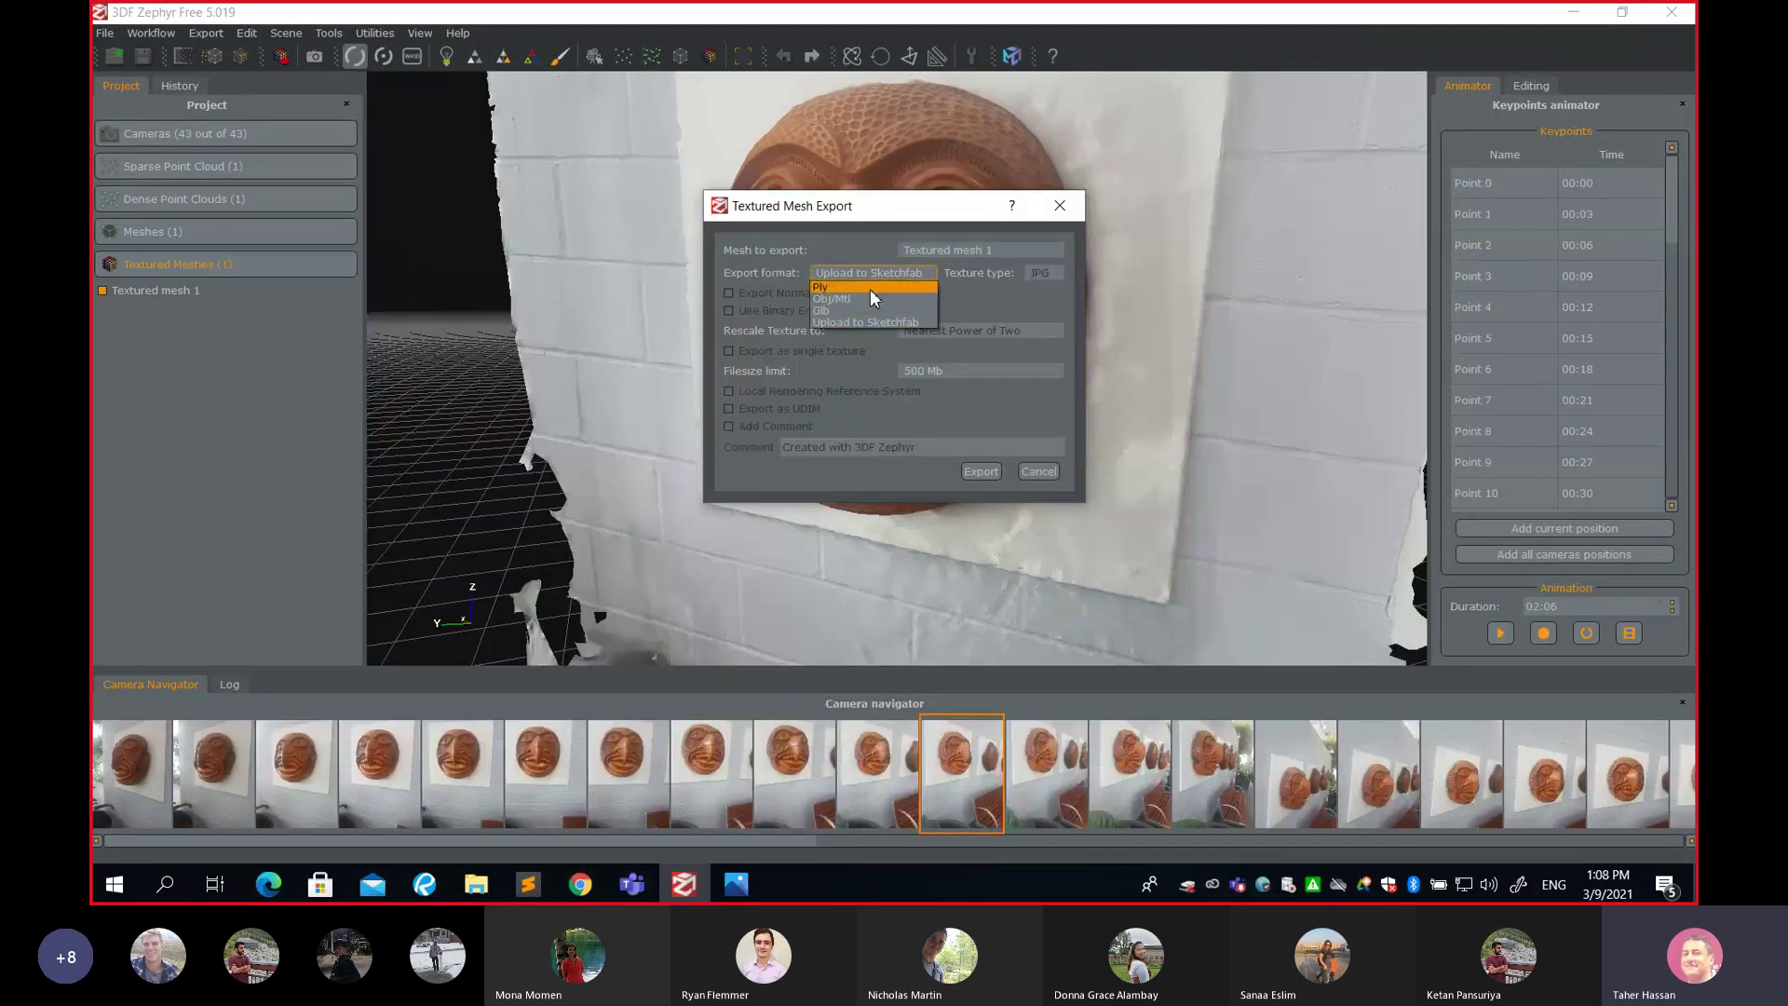
pyautogui.click(870, 289)
pyautogui.click(854, 275)
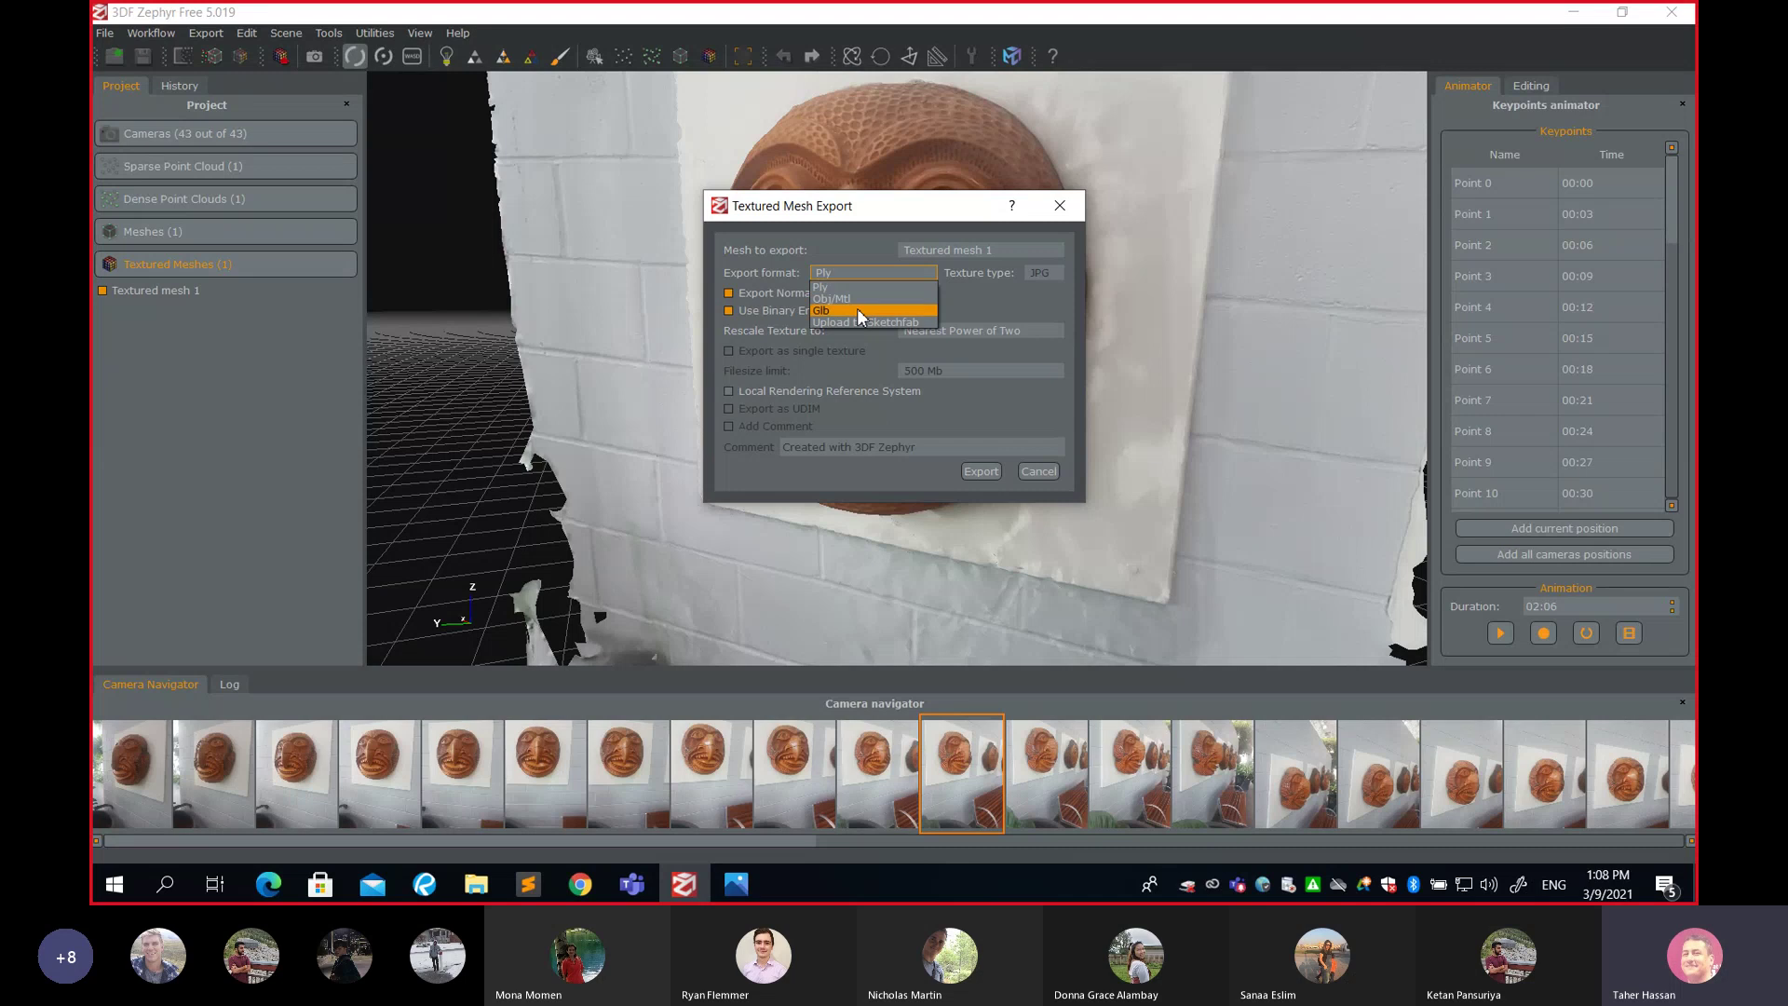
pyautogui.click(864, 293)
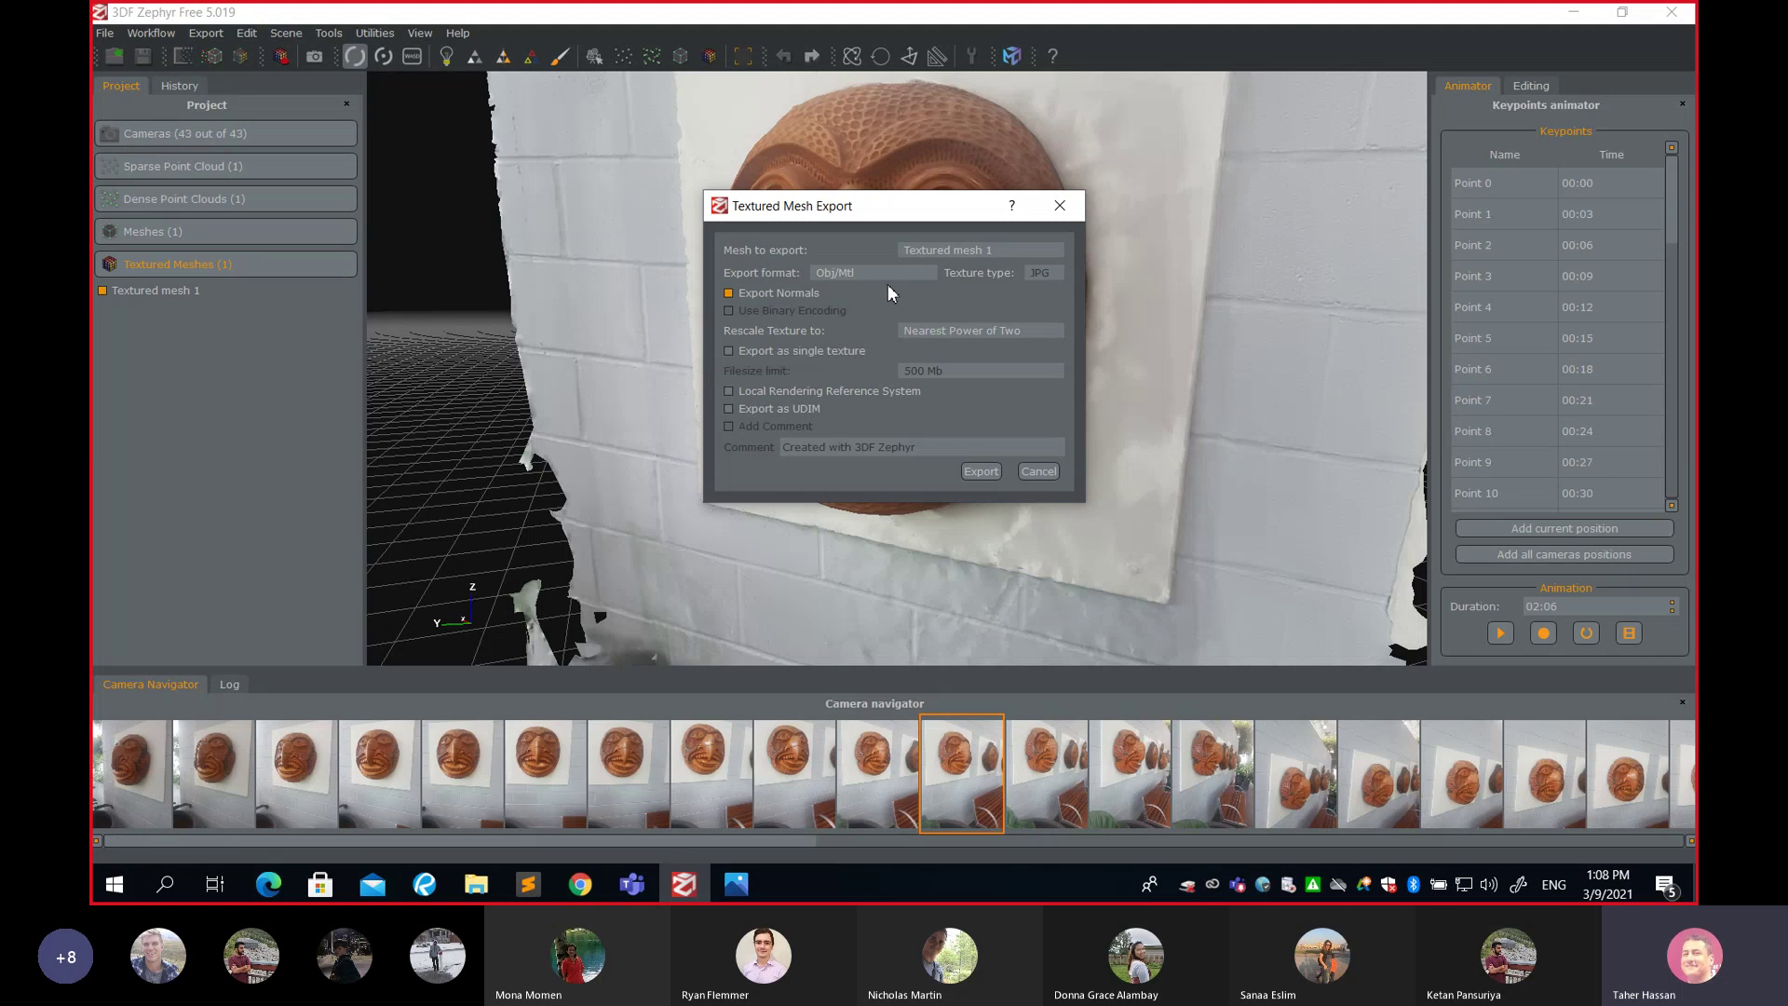
pyautogui.click(1039, 472)
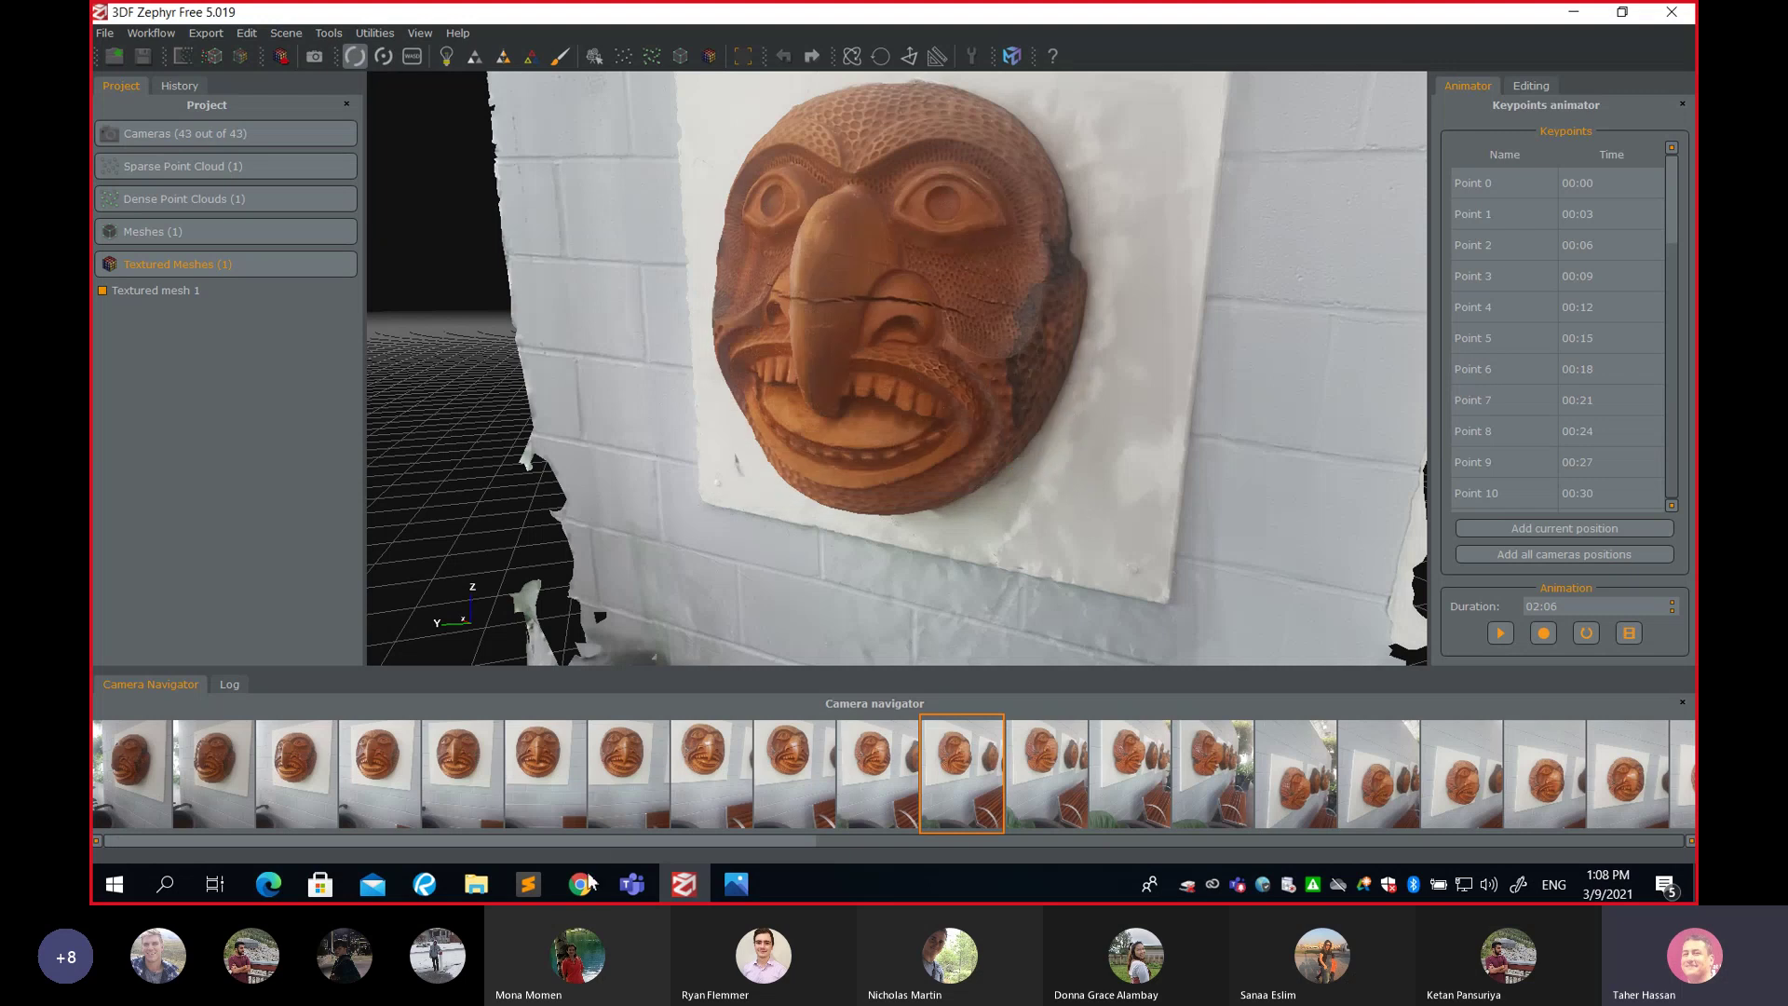
# Switch to Revu, read the Obj file sharing notes on page 11 of the 3DF Zephyr tutorial, and open its sketchfab.com link
pyautogui.click(426, 887)
pyautogui.scroll(-15, 785, 494)
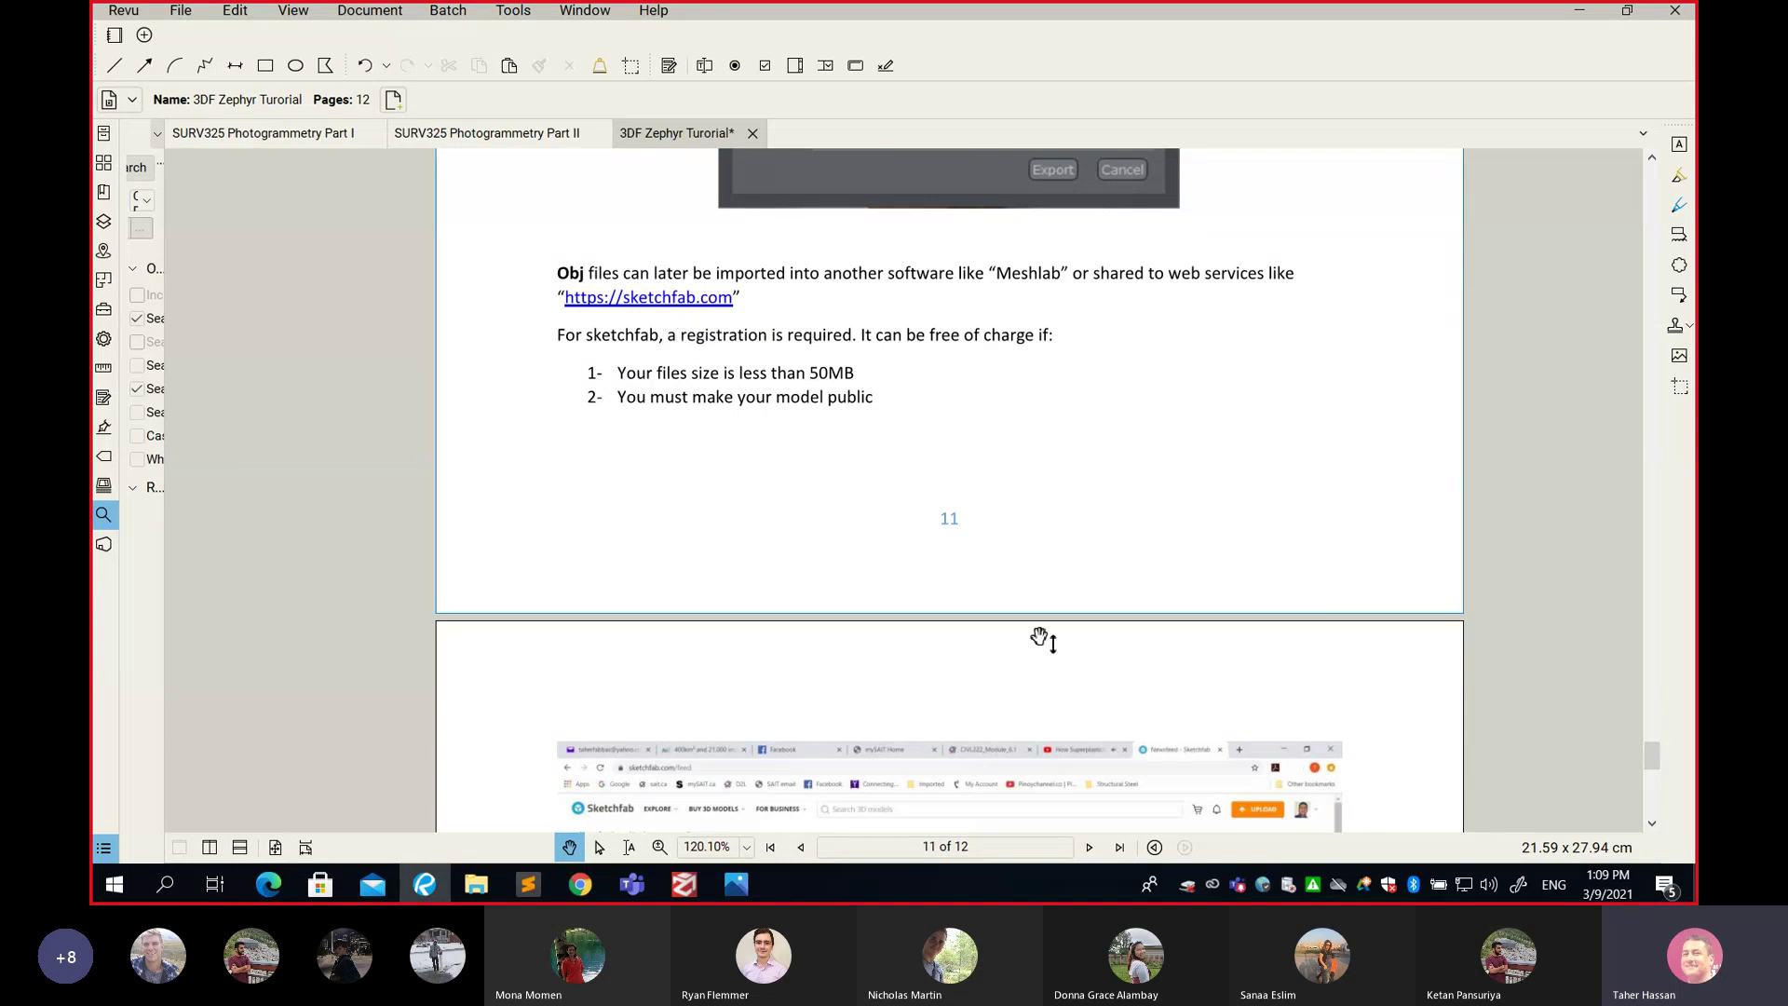
pyautogui.click(696, 899)
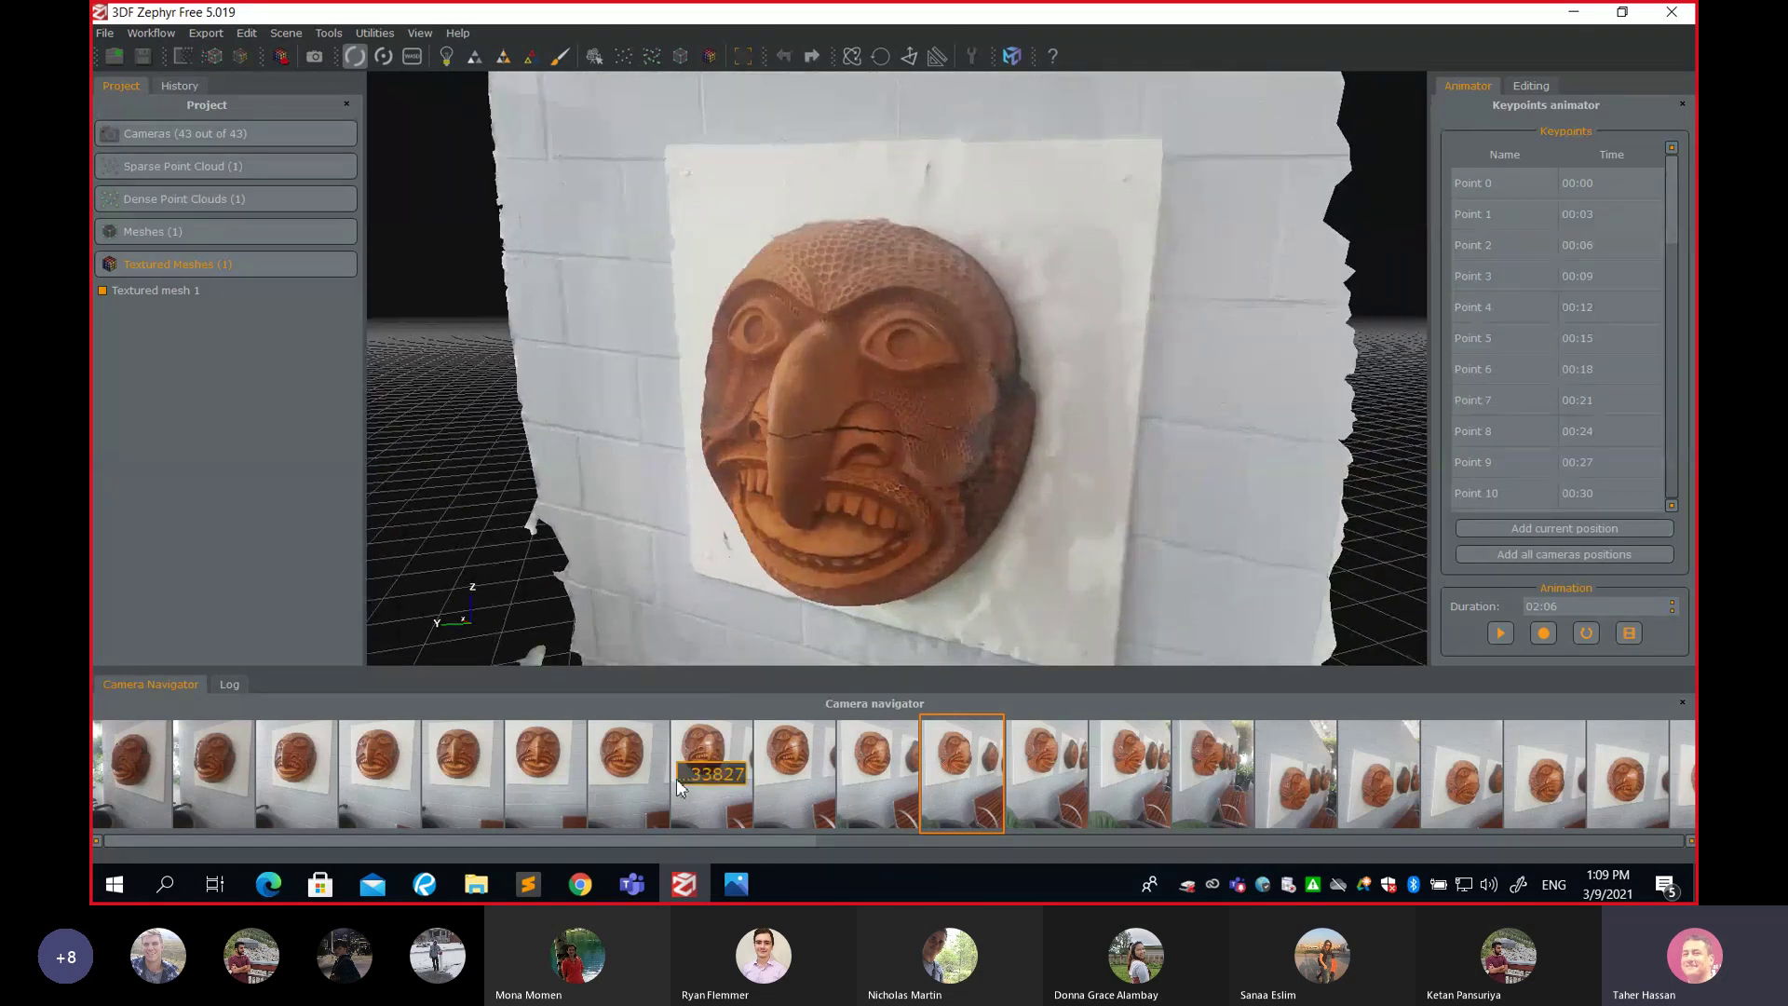
pyautogui.click(599, 888)
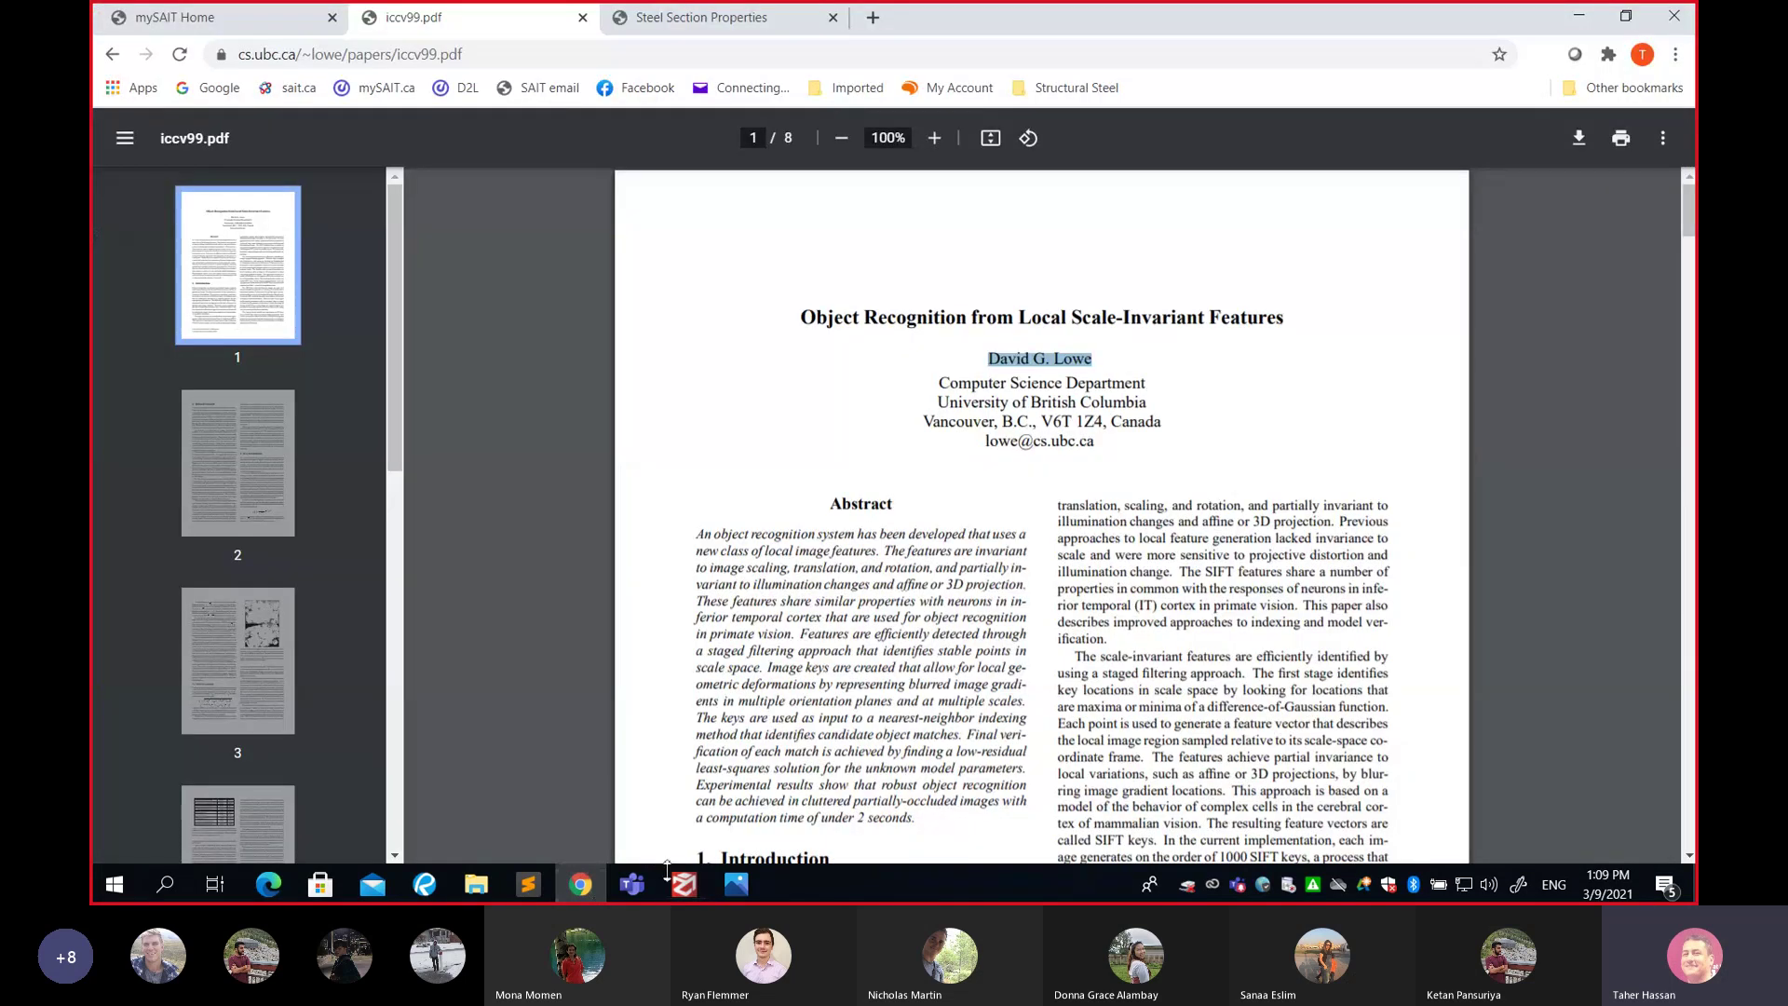
pyautogui.click(425, 885)
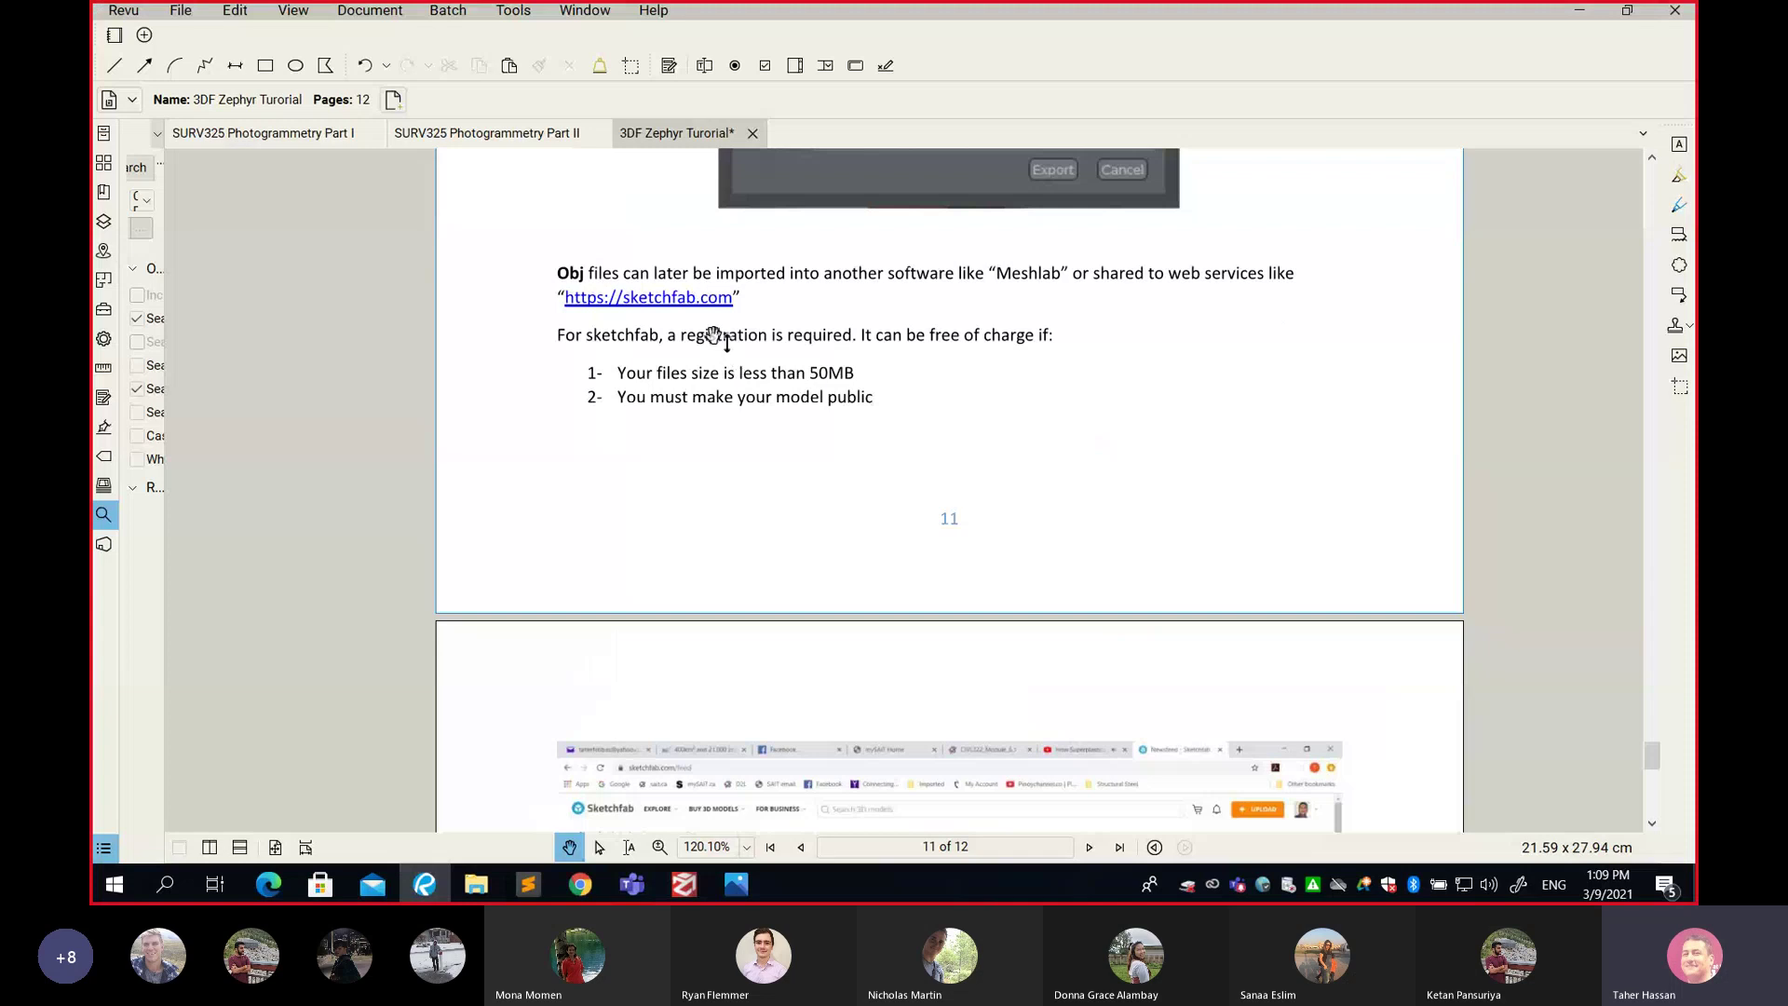
pyautogui.click(670, 300)
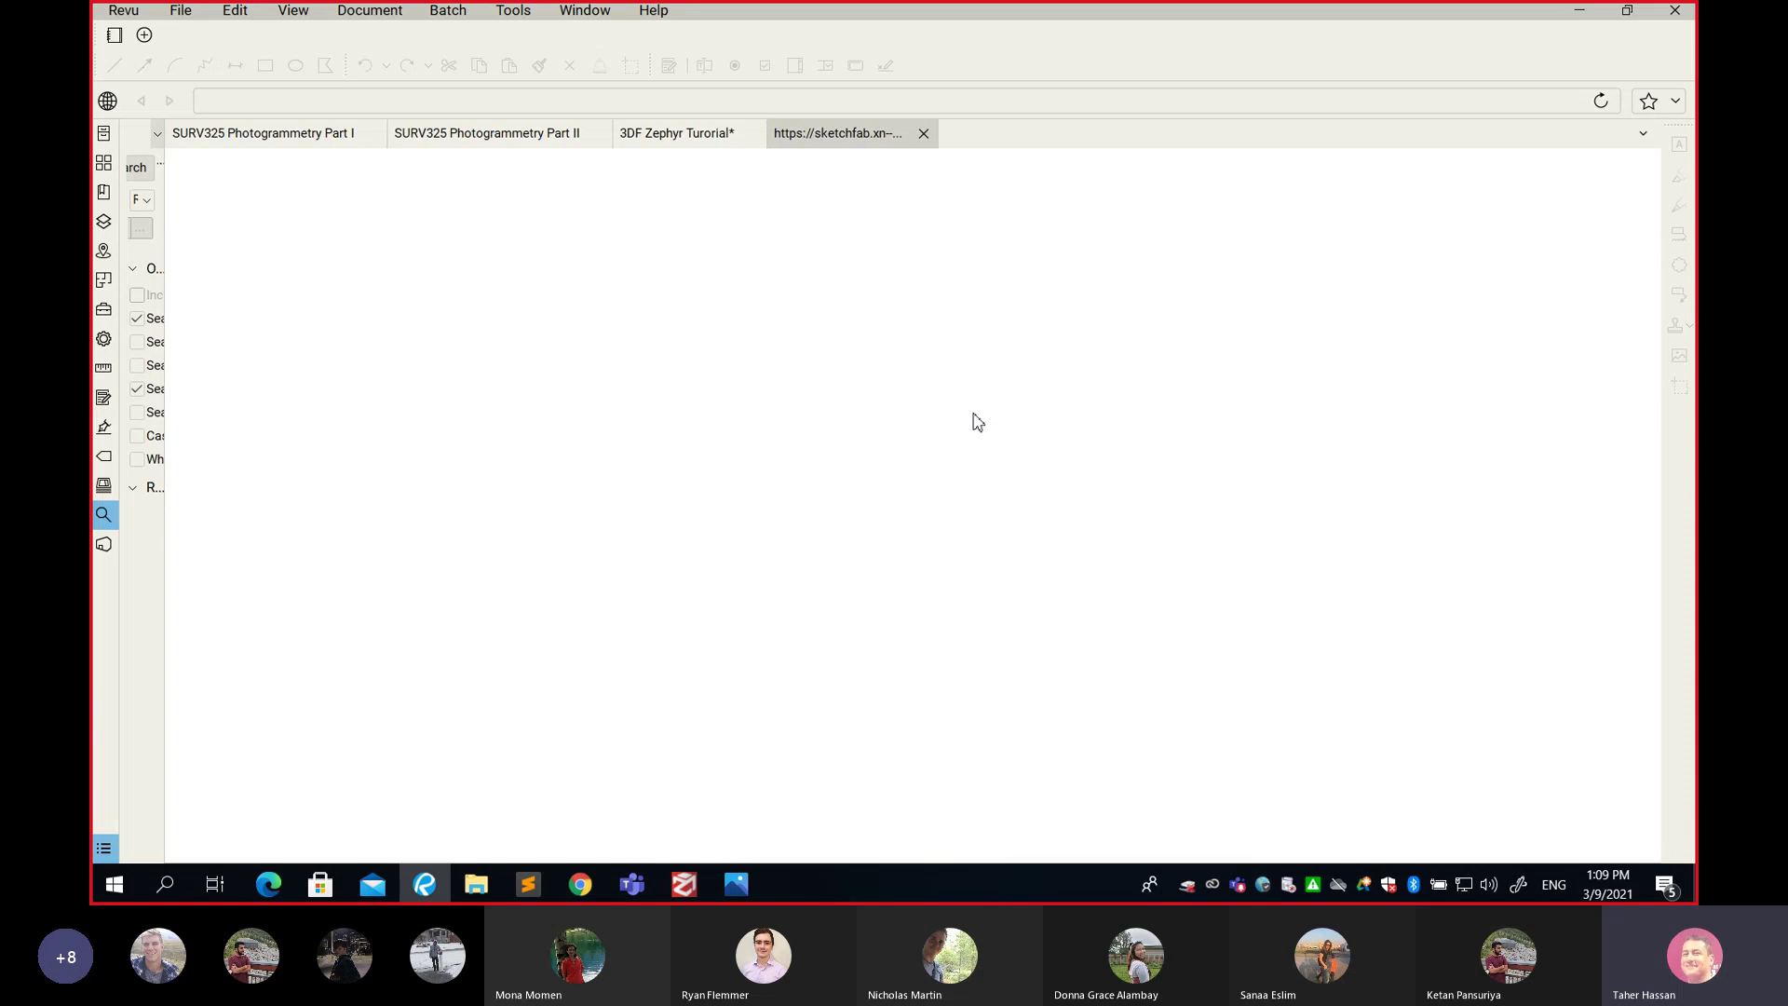
# Return to the 3DF Zephyr tutorial in Revu and draw a red arrow pointing to the 50MB file size condition
pyautogui.click(427, 889)
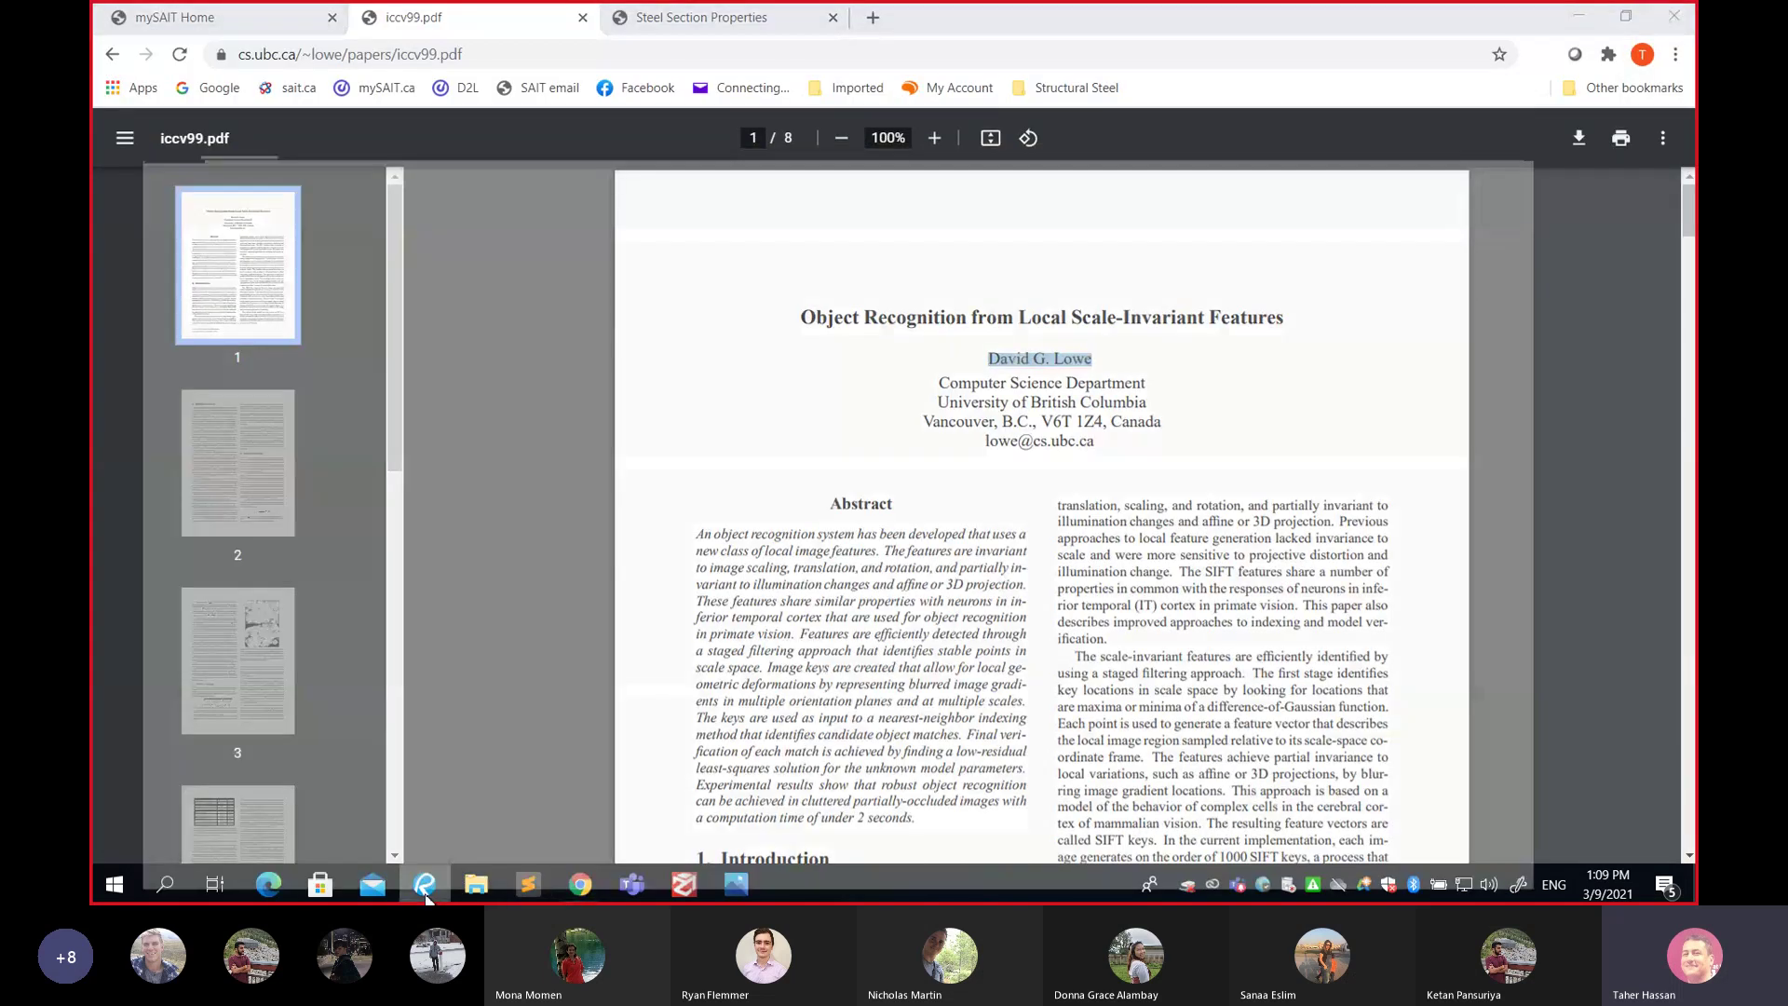
pyautogui.click(425, 889)
pyautogui.click(677, 132)
pyautogui.scroll(-3, 752, 495)
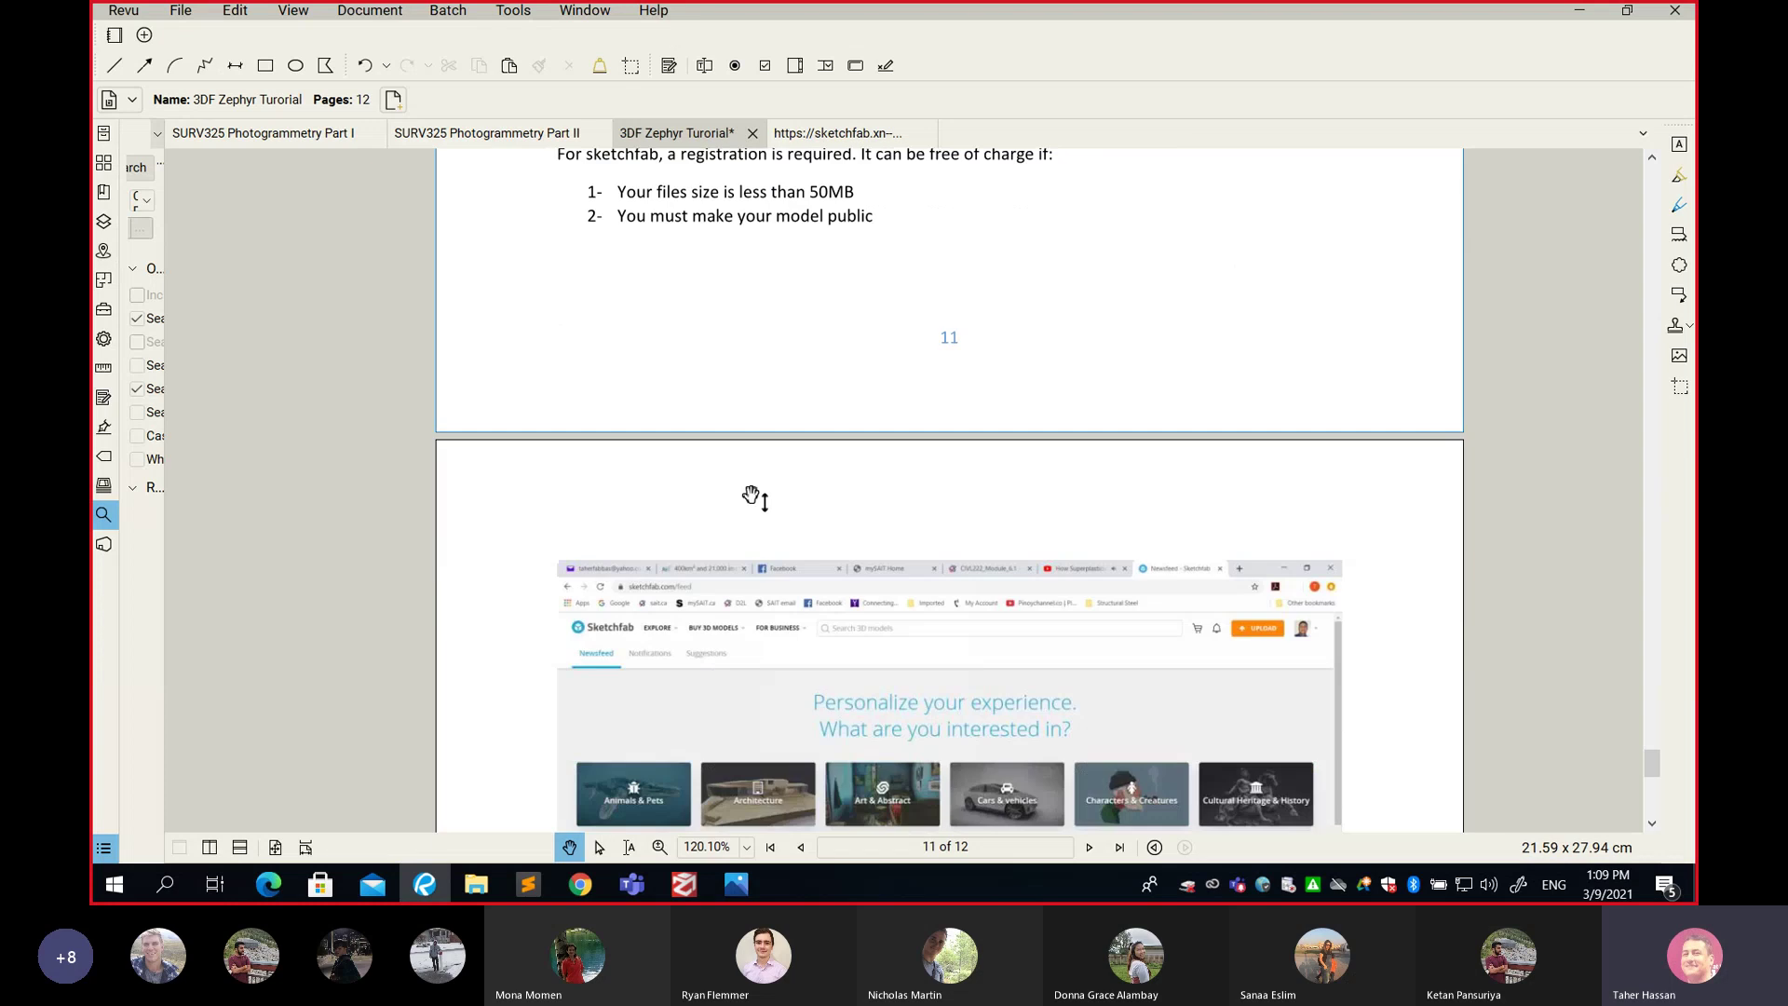
pyautogui.scroll(2, 752, 495)
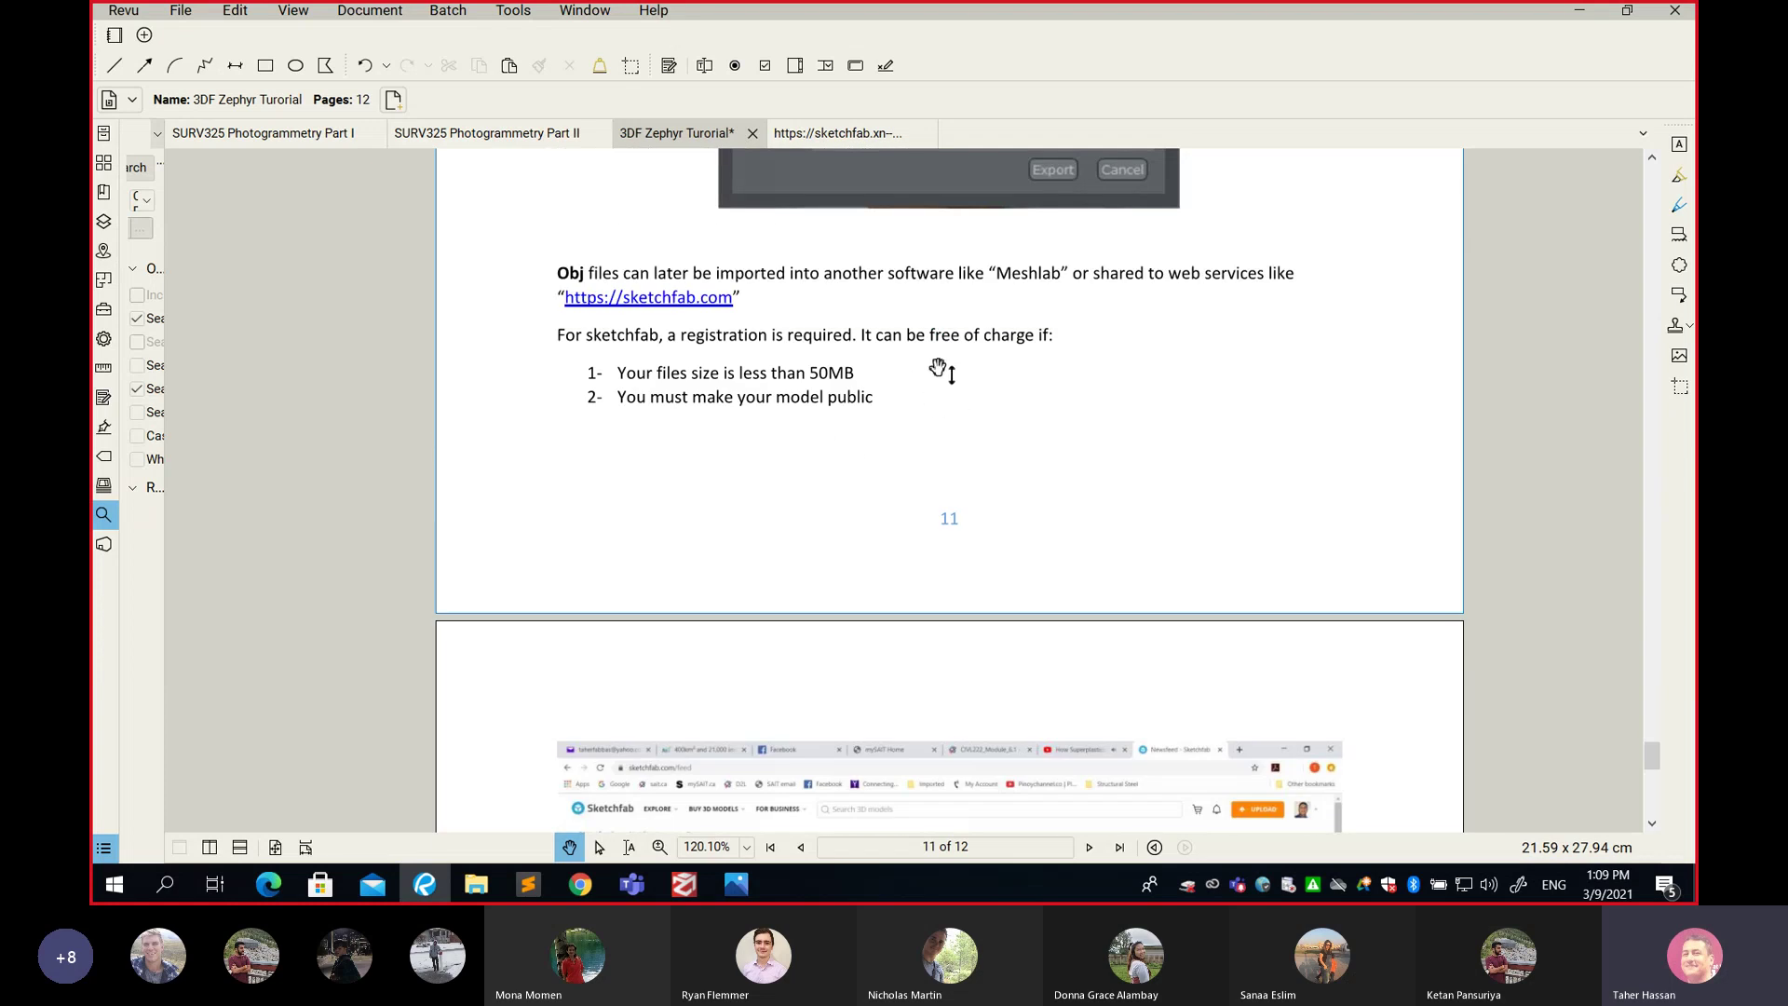
pyautogui.press('a')
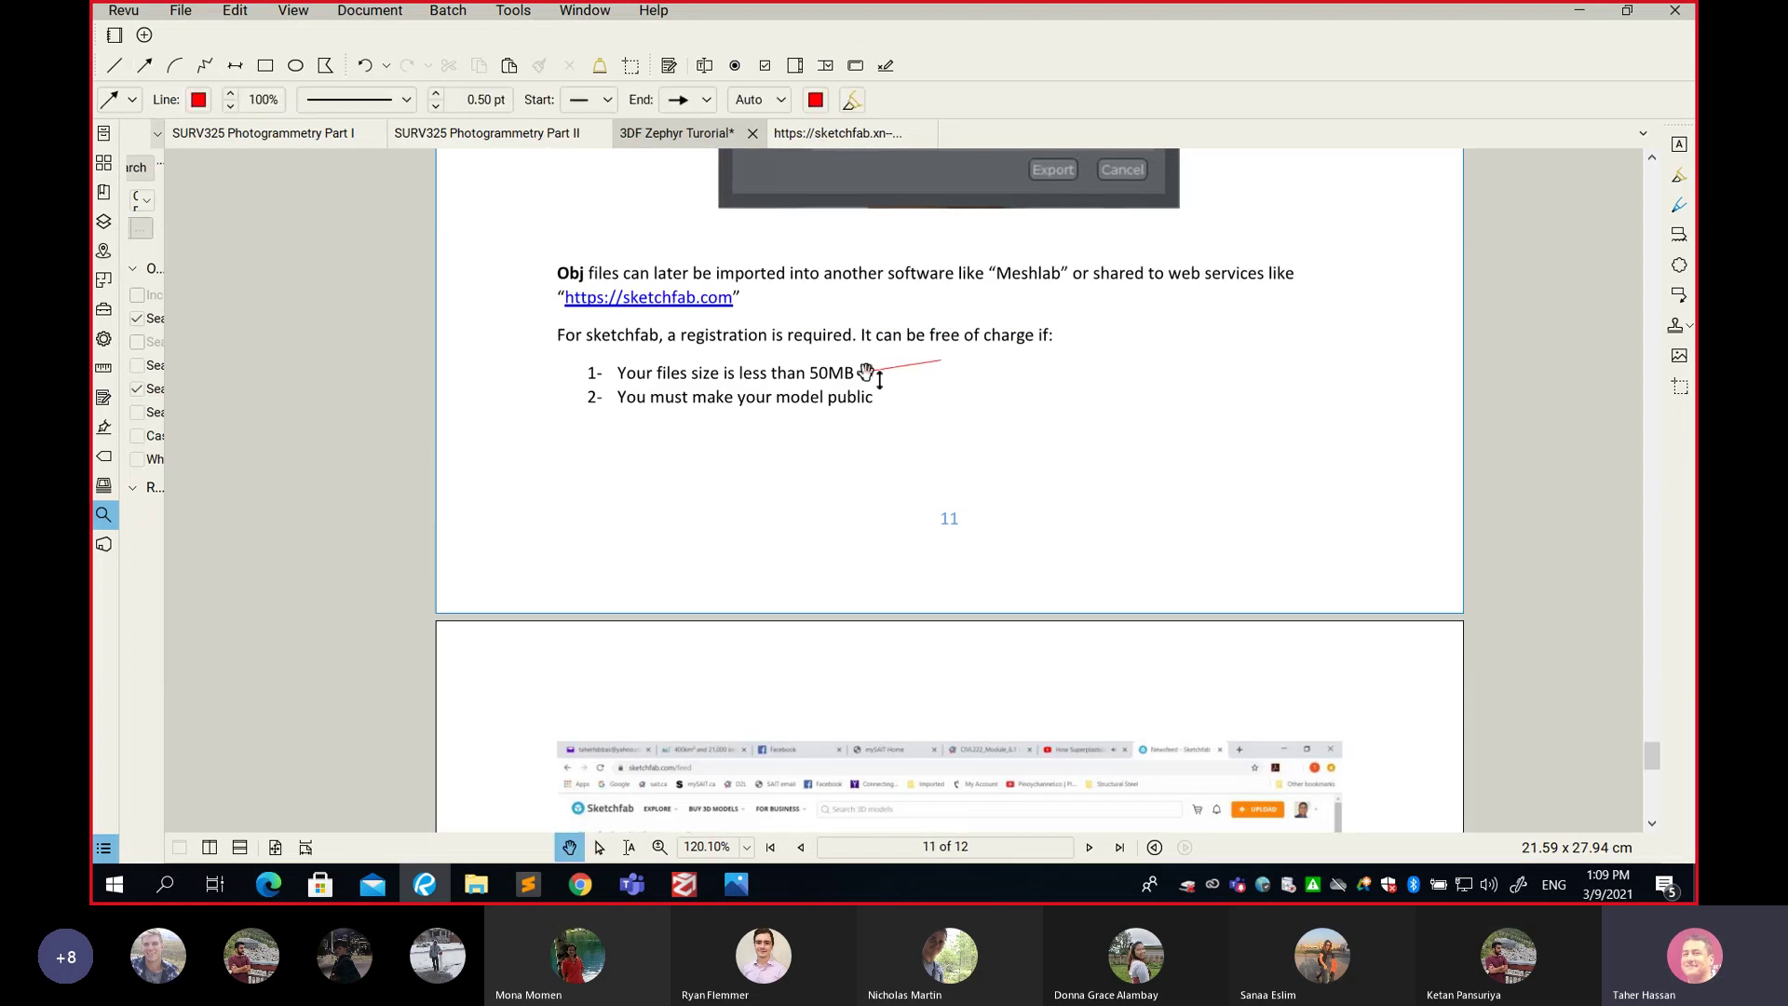